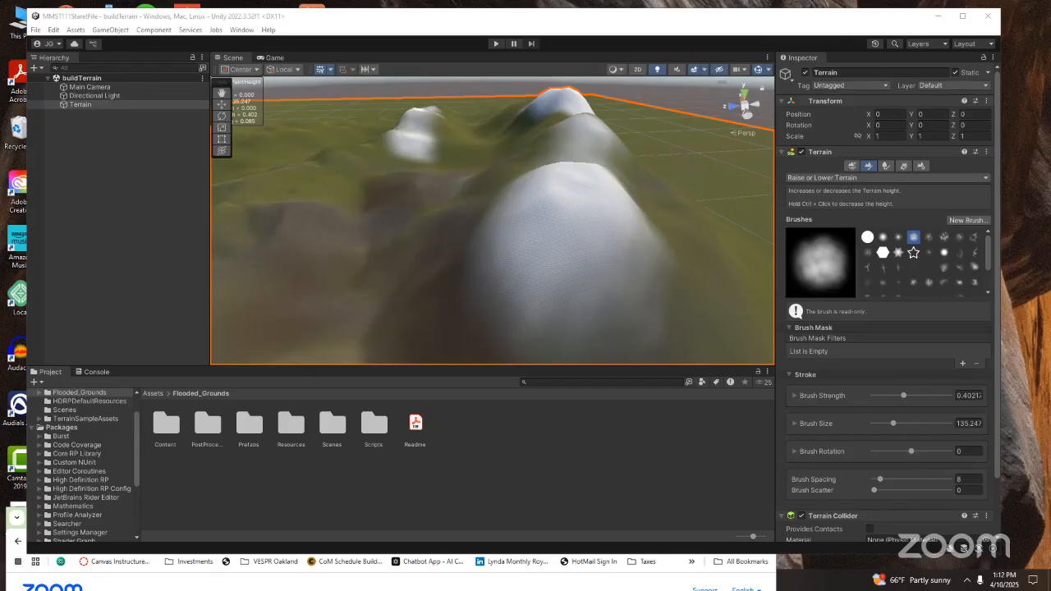
pyautogui.click(127, 174)
pyautogui.rightClick(128, 173)
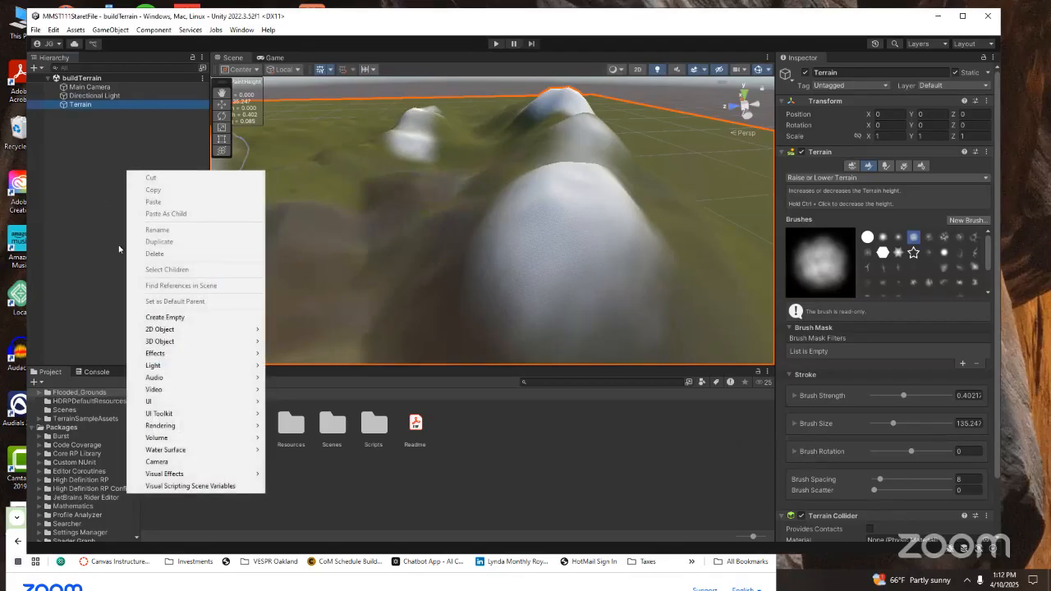
pyautogui.moveTo(164, 341)
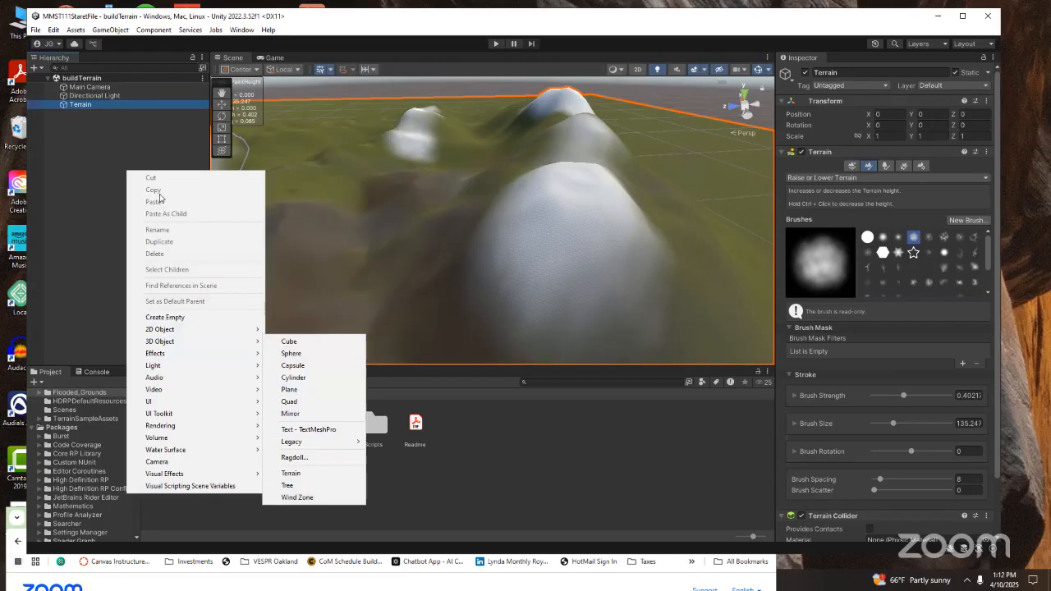
pyautogui.click(138, 148)
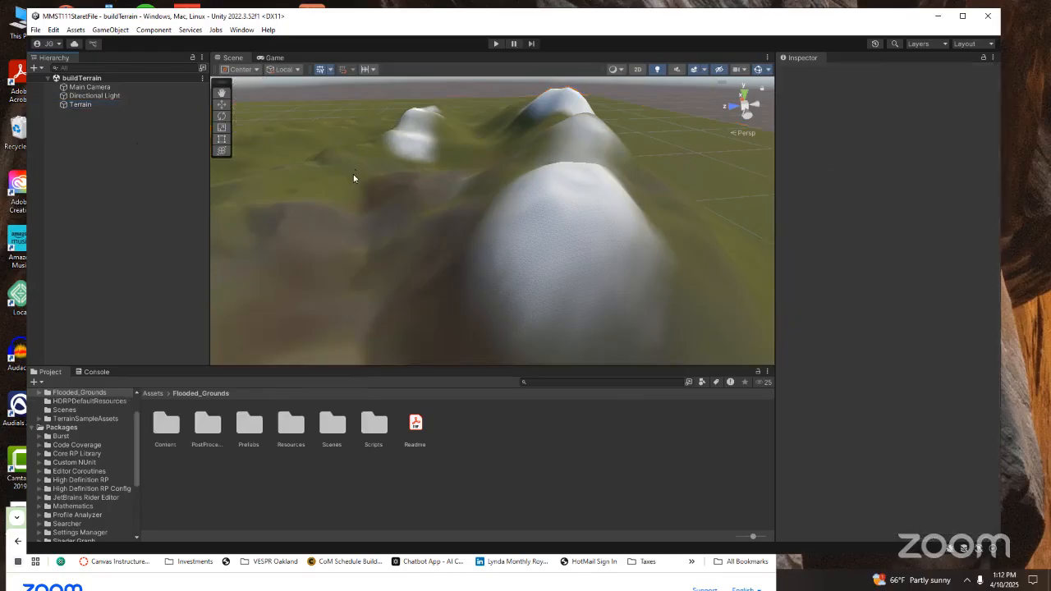
# Select the terrain and prepare the Raise or Lower Terrain tool with the mottled cloud-shaped brush.
pyautogui.click(86, 106)
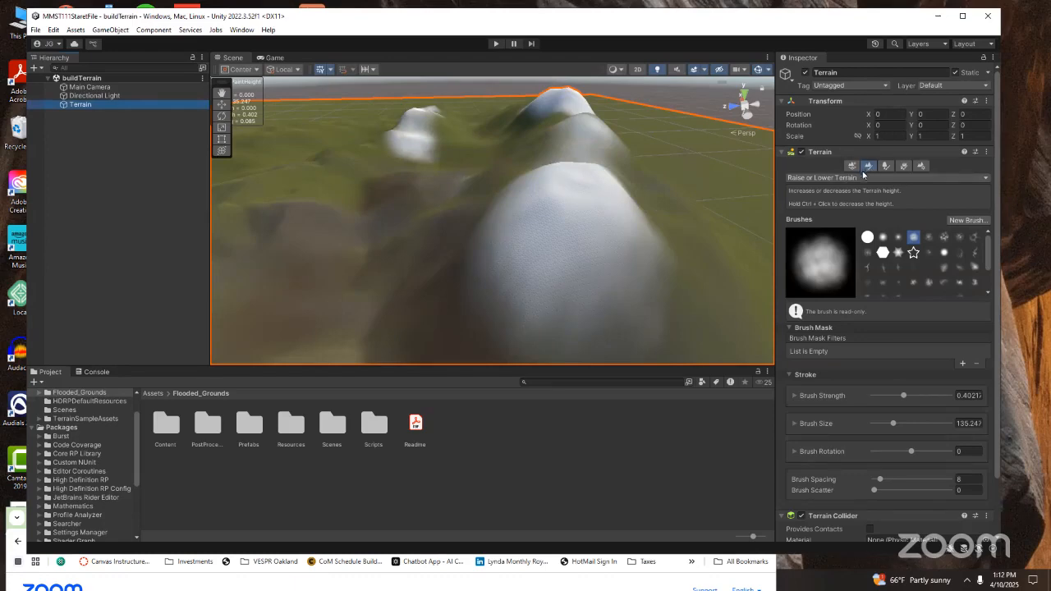
pyautogui.click(862, 178)
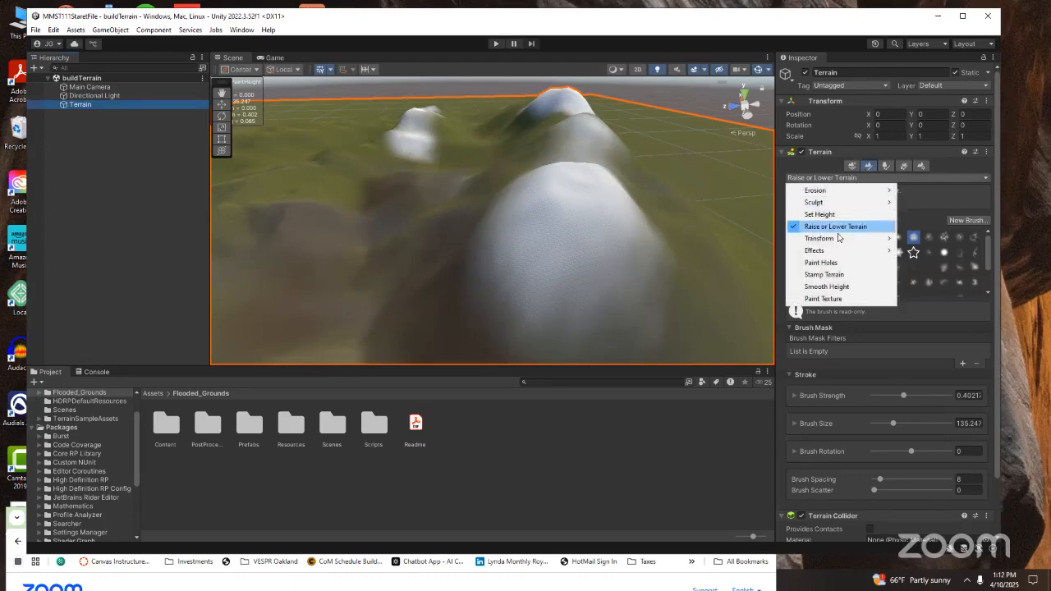
pyautogui.click(836, 227)
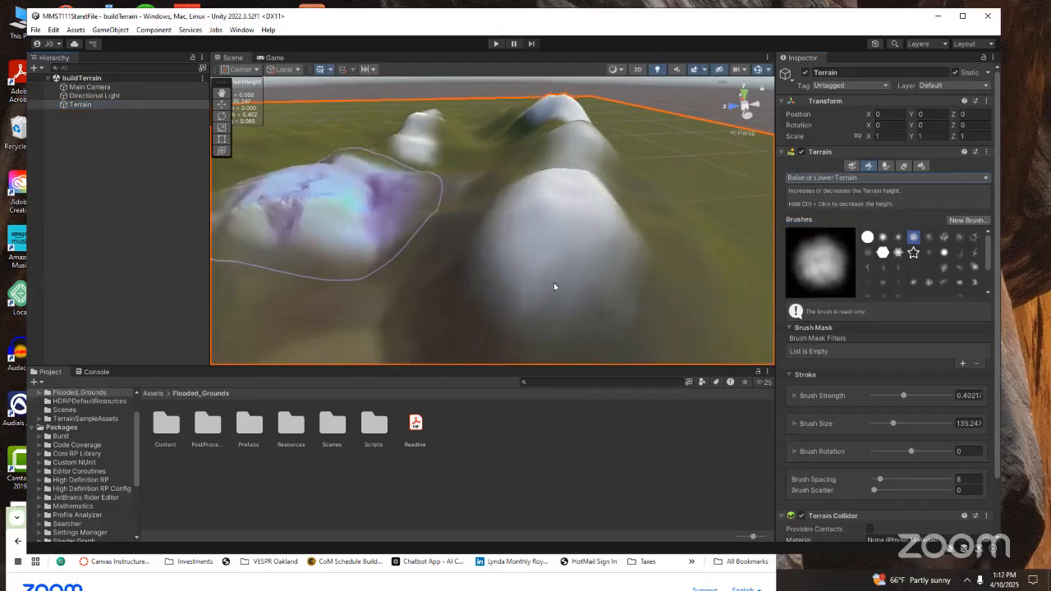
pyautogui.click(930, 254)
pyautogui.click(942, 237)
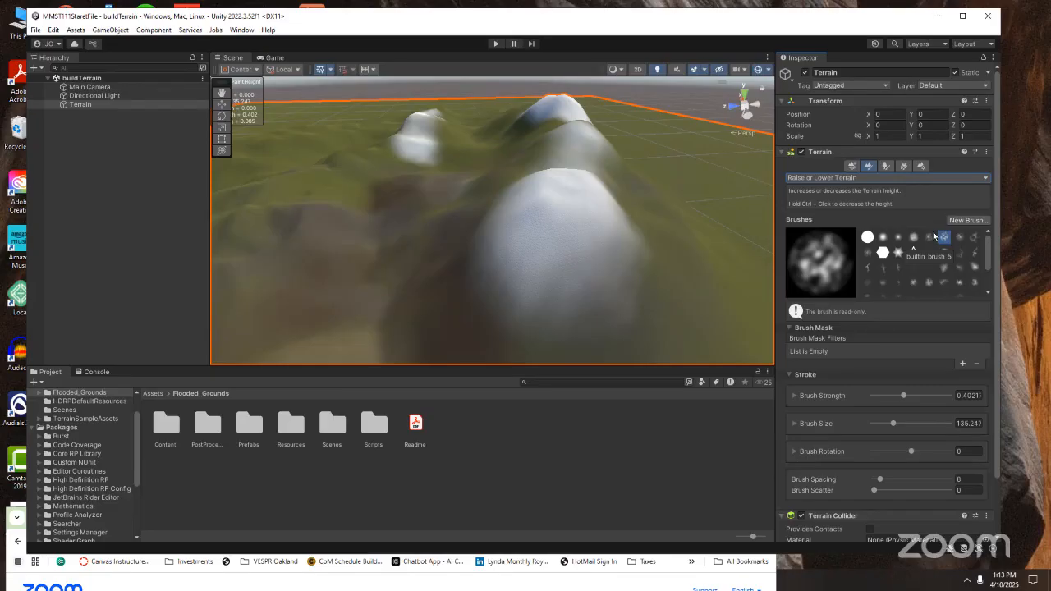
# Raise a group of rugged hills on the flat green ground to the right of the snowy peaks.
pyautogui.moveTo(429, 176); pyautogui.dragTo(323, 166)
pyautogui.hotkey('ctrl', 'z')
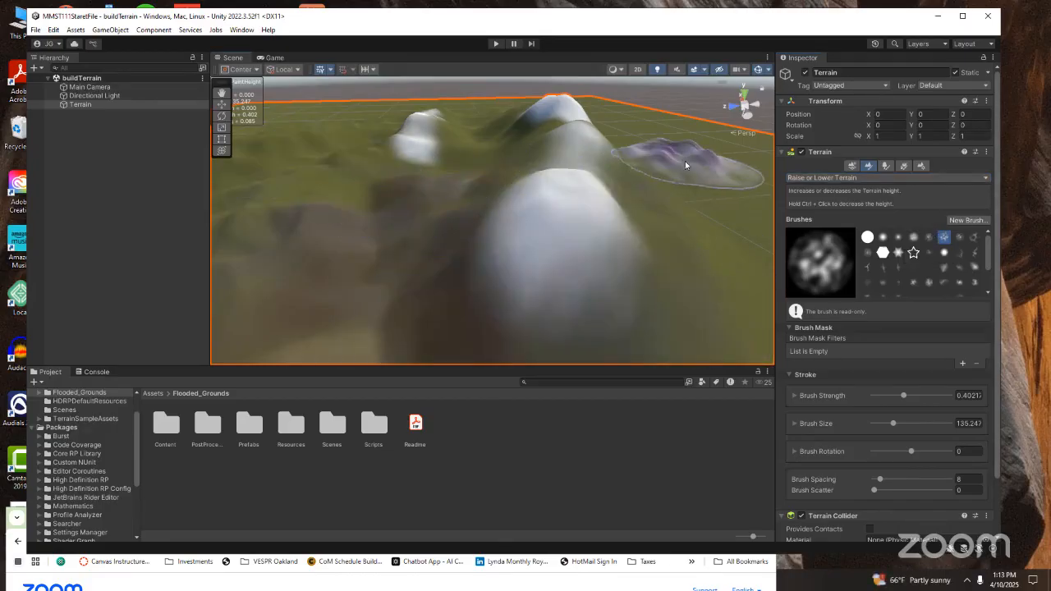
pyautogui.moveTo(686, 151)
pyautogui.mouseDown()
pyautogui.moveTo(703, 202)
pyautogui.moveTo(747, 230)
pyautogui.mouseUp()
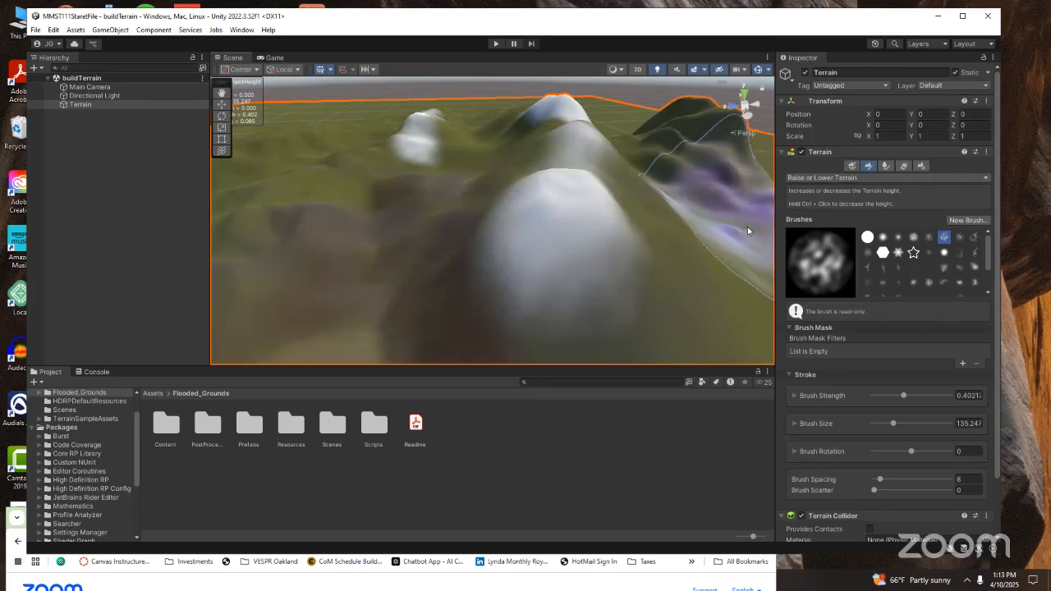
pyautogui.hotkey('ctrl', 'z')
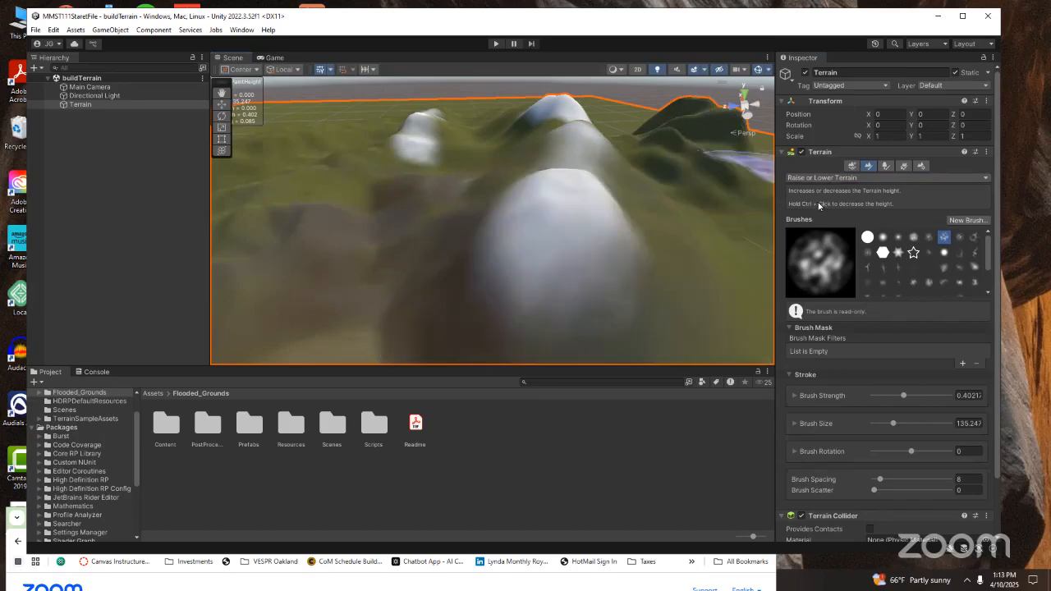
# Lower parts of the new green hills with the same brush and soften them using Smooth Height.
pyautogui.keyDown('ctrl'); pyautogui.click(710, 131); pyautogui.keyUp('ctrl')
pyautogui.moveTo(698, 129)
pyautogui.keyDown('ctrl'); pyautogui.mouseDown()
pyautogui.moveTo(706, 157)
pyautogui.moveTo(662, 134)
pyautogui.moveTo(741, 267)
pyautogui.mouseUp(); pyautogui.keyUp('ctrl')
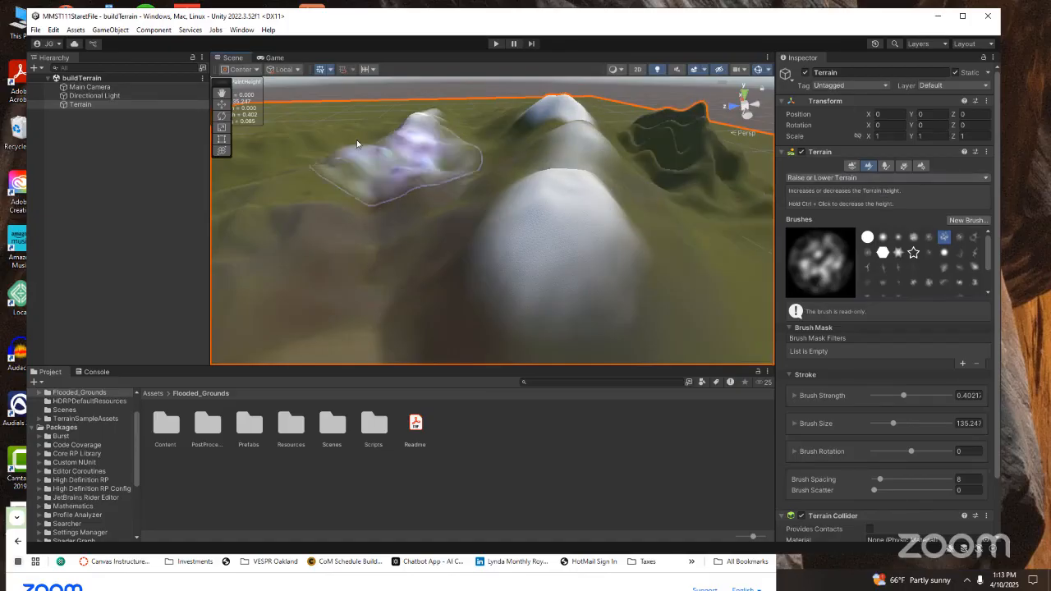
pyautogui.click(843, 179)
pyautogui.click(826, 285)
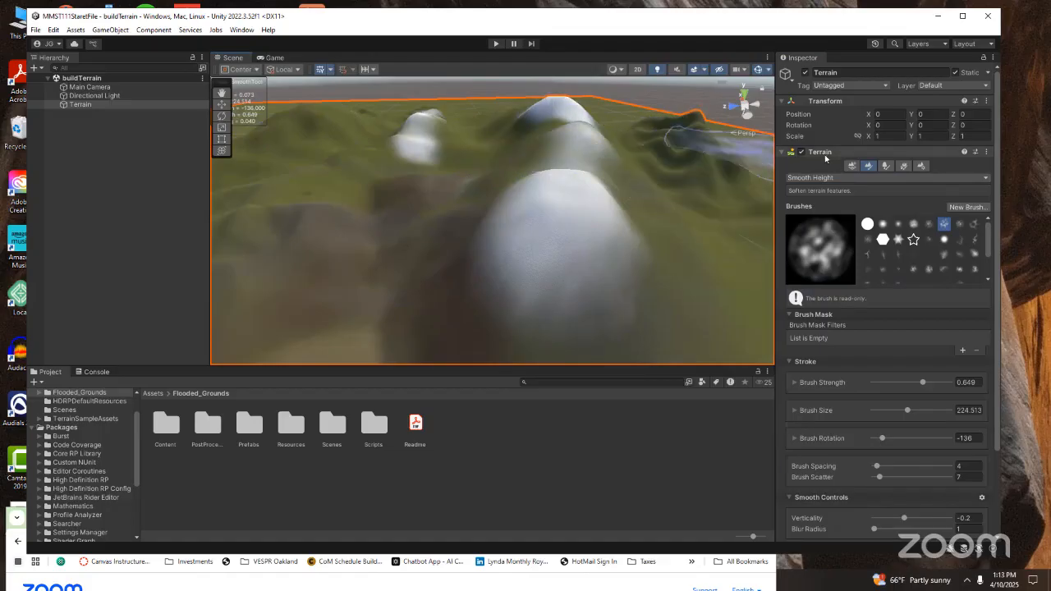
# Erode the green hills and the large snowy peak with Hydraulic Erosion, and reduce the brush size to about 25.4.
pyautogui.click(841, 178)
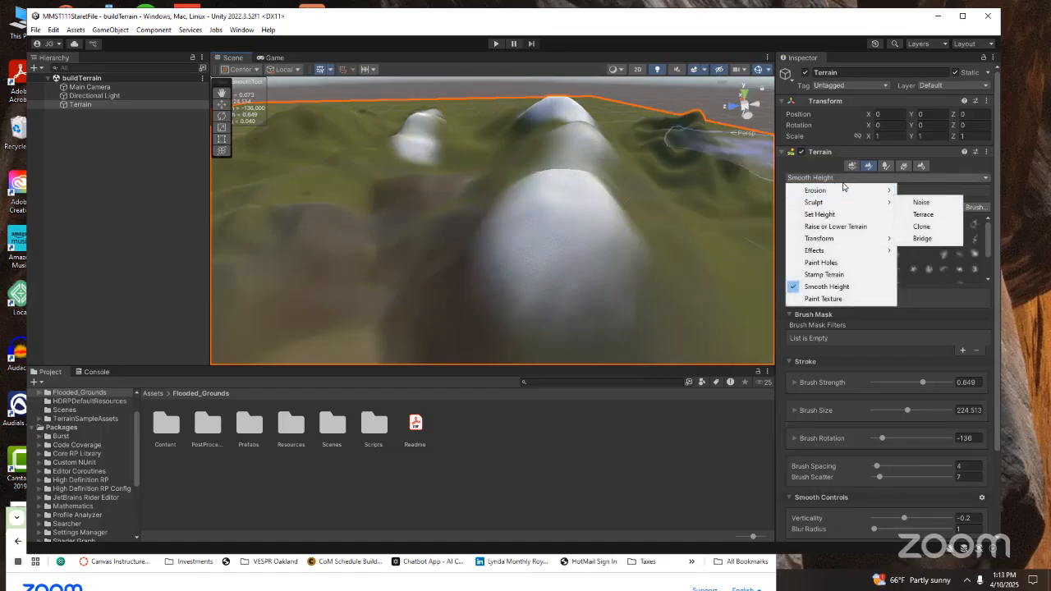
pyautogui.moveTo(880, 189)
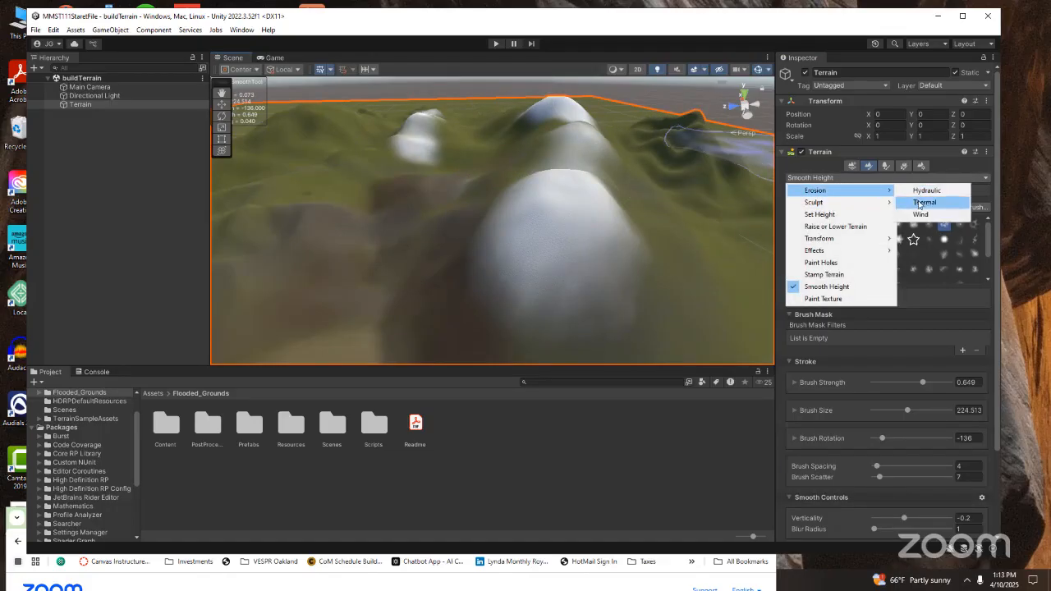
pyautogui.click(927, 190)
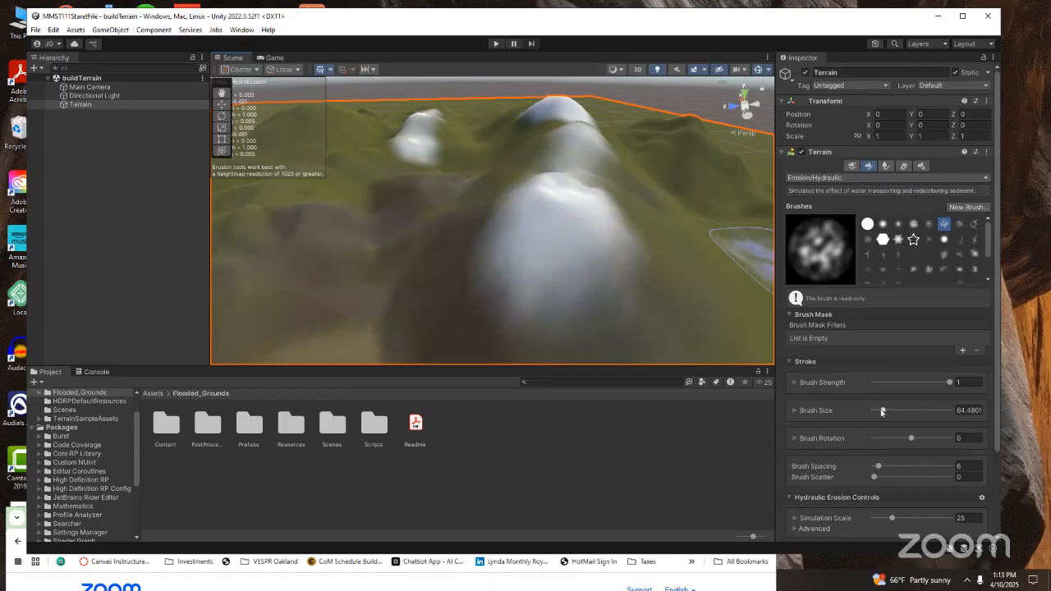
pyautogui.moveTo(883, 410); pyautogui.dragTo(877, 410)
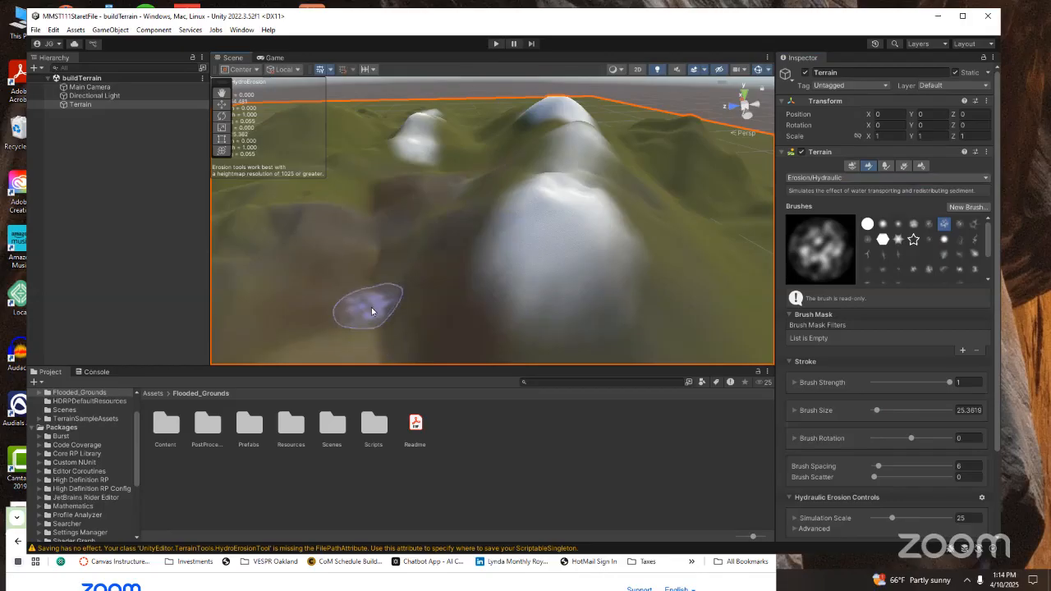
# Carve the brown slope beside the large snowy peak with Set Height, using a brush size of about 9.
pyautogui.scroll(1, 367, 312)
pyautogui.scroll(4, 367, 312)
pyautogui.scroll(2, 223, 310)
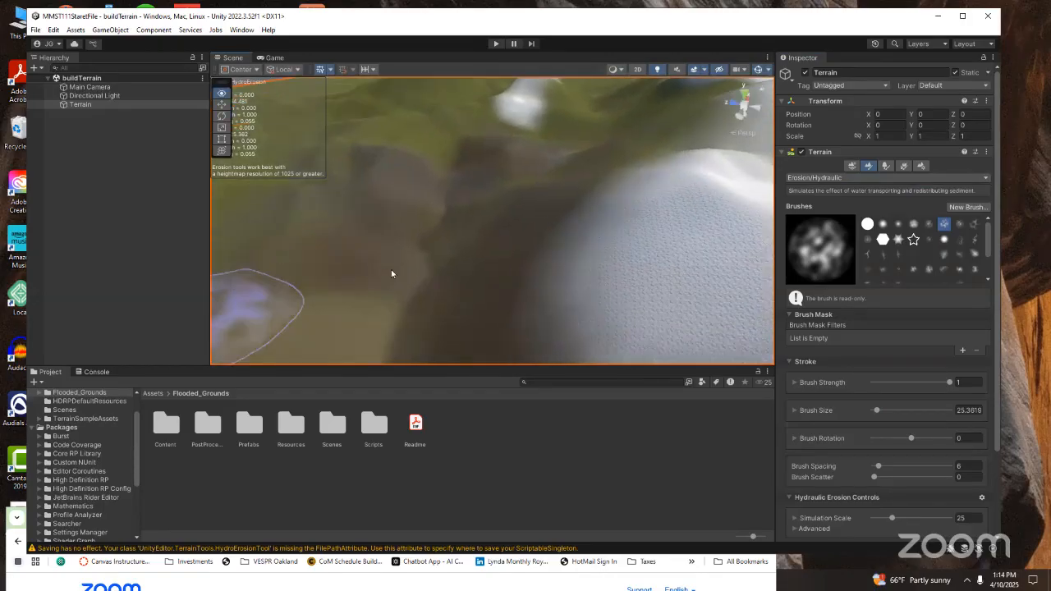
pyautogui.scroll(3, 400, 277)
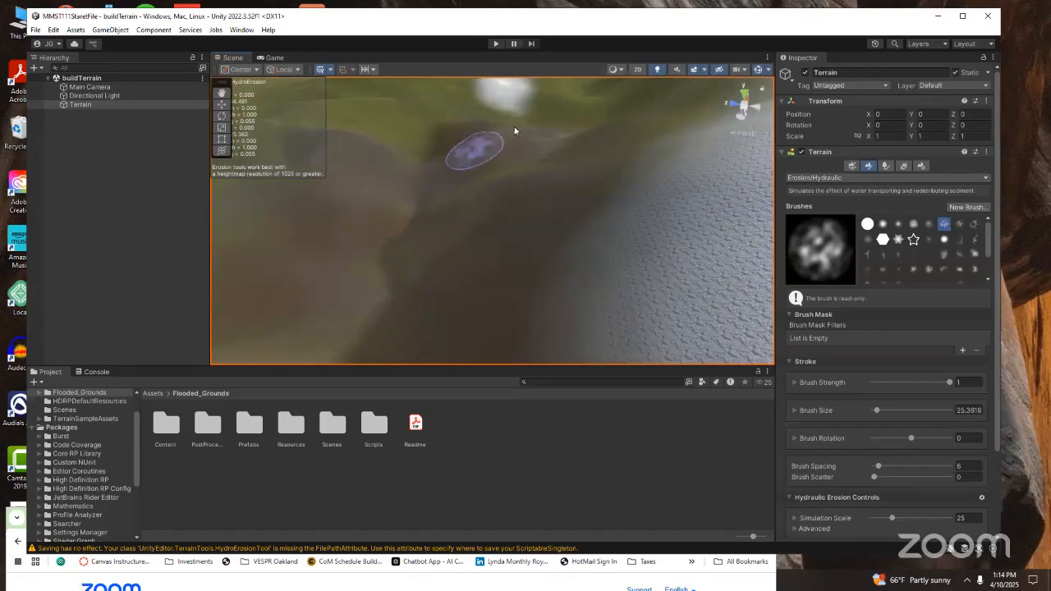
pyautogui.click(890, 179)
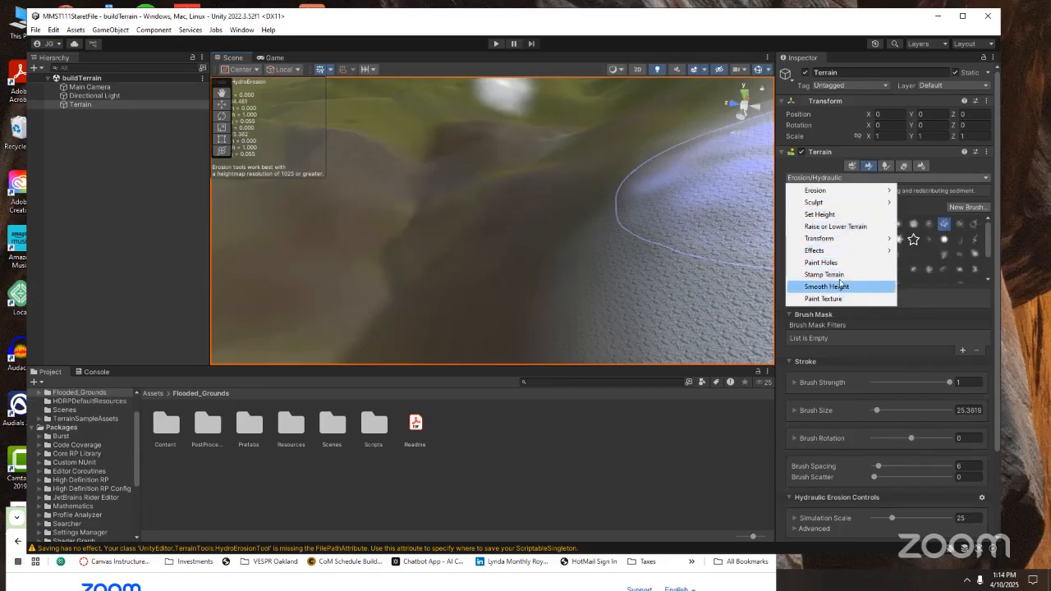
pyautogui.click(828, 216)
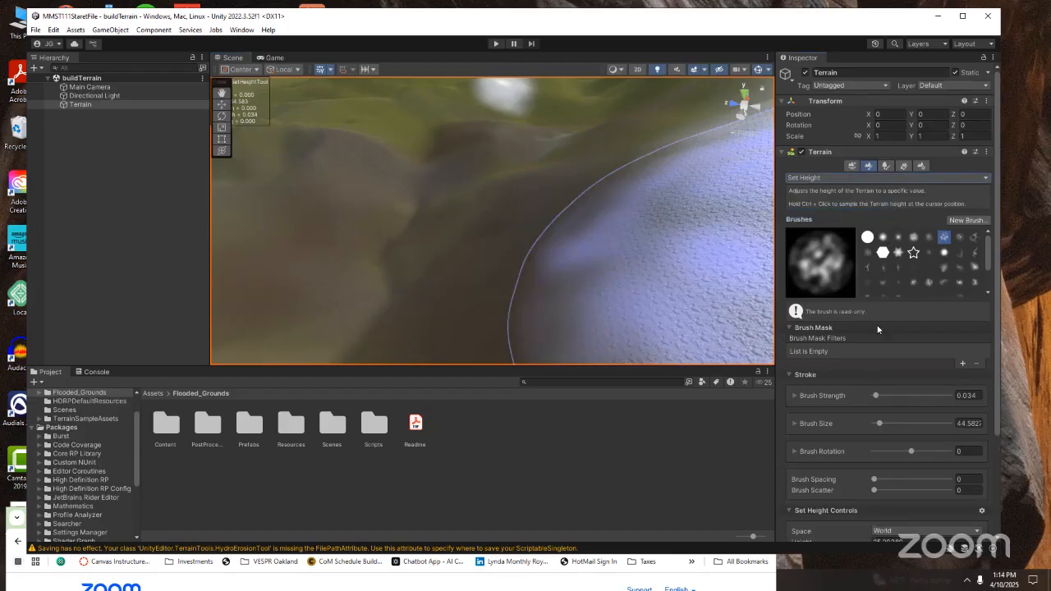
pyautogui.moveTo(877, 425); pyautogui.dragTo(873, 426)
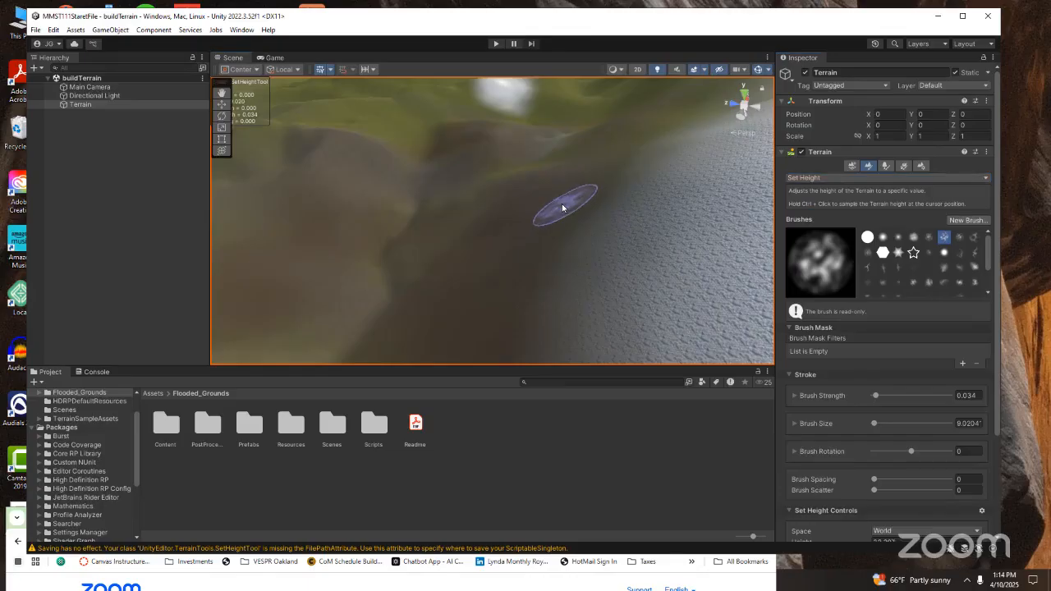
pyautogui.moveTo(563, 208)
pyautogui.mouseDown()
pyautogui.moveTo(573, 239)
pyautogui.moveTo(558, 209)
pyautogui.moveTo(563, 251)
pyautogui.moveTo(551, 206)
pyautogui.moveTo(542, 249)
pyautogui.moveTo(550, 225)
pyautogui.moveTo(616, 244)
pyautogui.moveTo(591, 228)
pyautogui.mouseUp()
pyautogui.moveTo(500, 234)
pyautogui.mouseDown()
pyautogui.moveTo(560, 253)
pyautogui.moveTo(583, 287)
pyautogui.moveTo(579, 255)
pyautogui.moveTo(587, 264)
pyautogui.mouseUp()
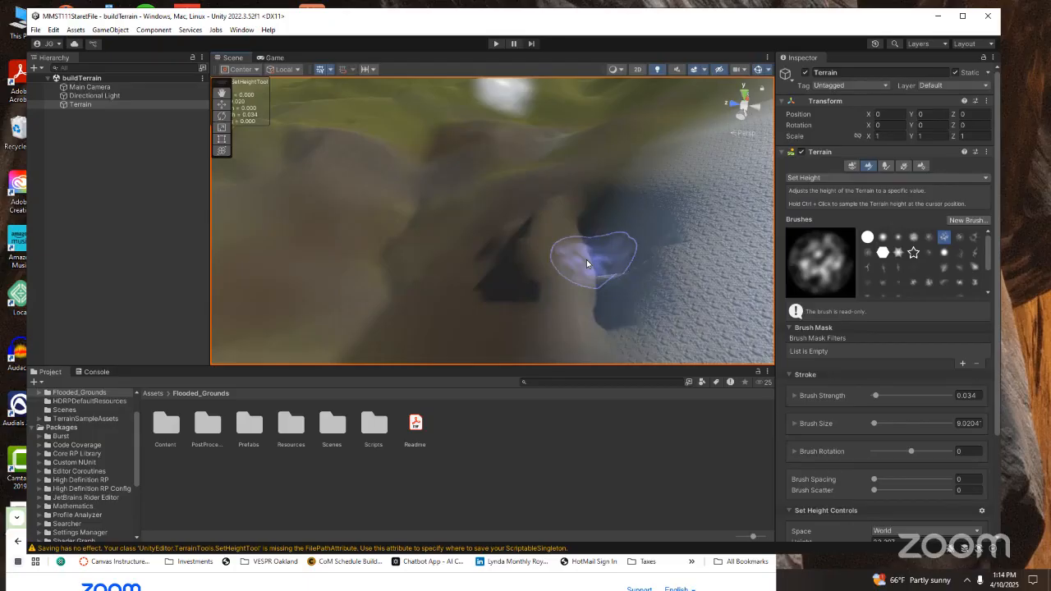
# Paint the ground with the Muddy_TerrainLayer using the Paint Texture tool.
pyautogui.click(877, 177)
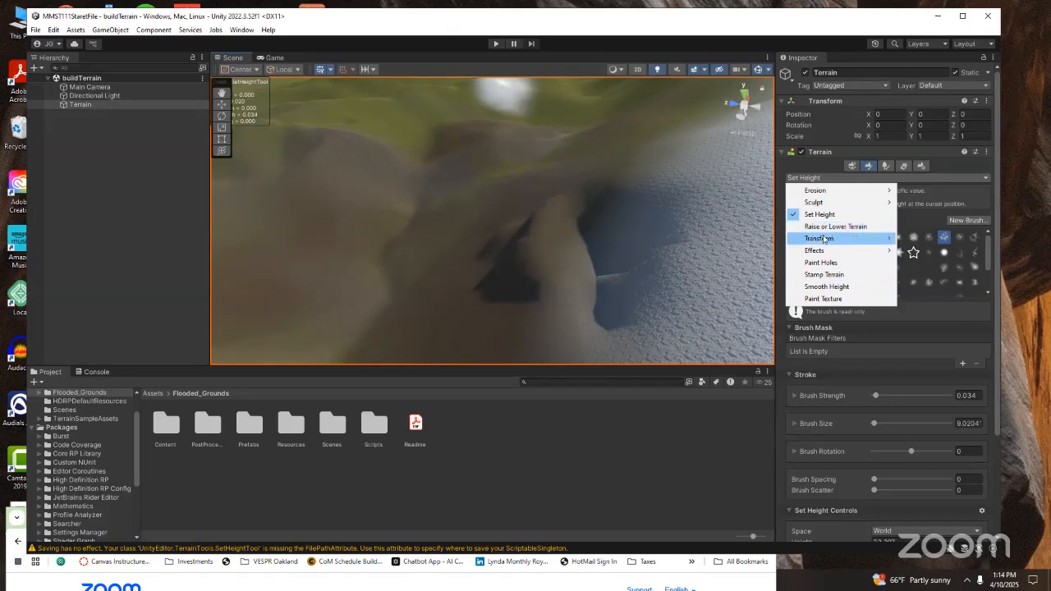
pyautogui.click(824, 298)
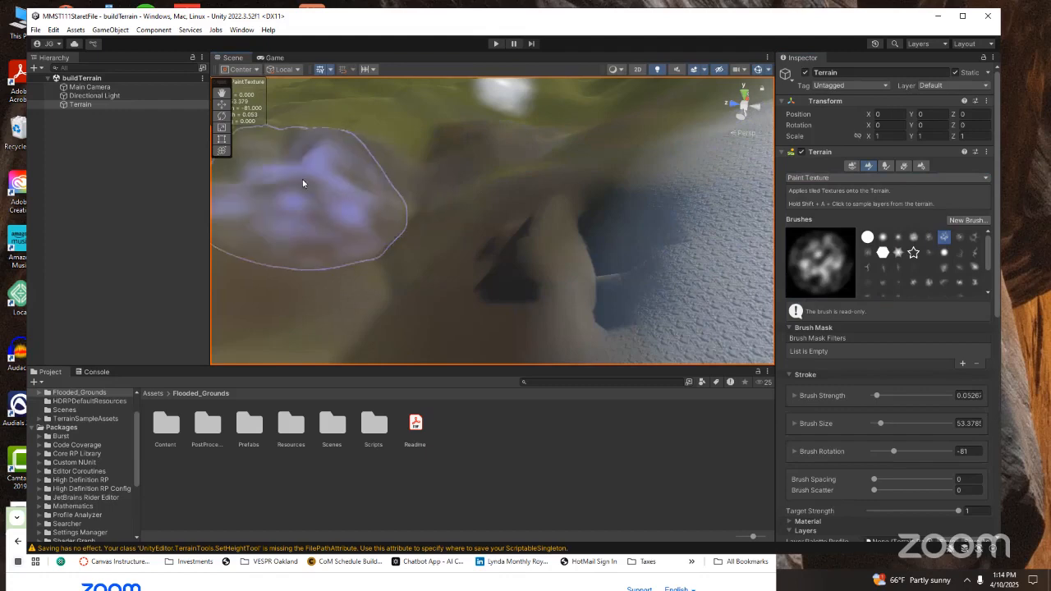
pyautogui.scroll(-8, 815, 305)
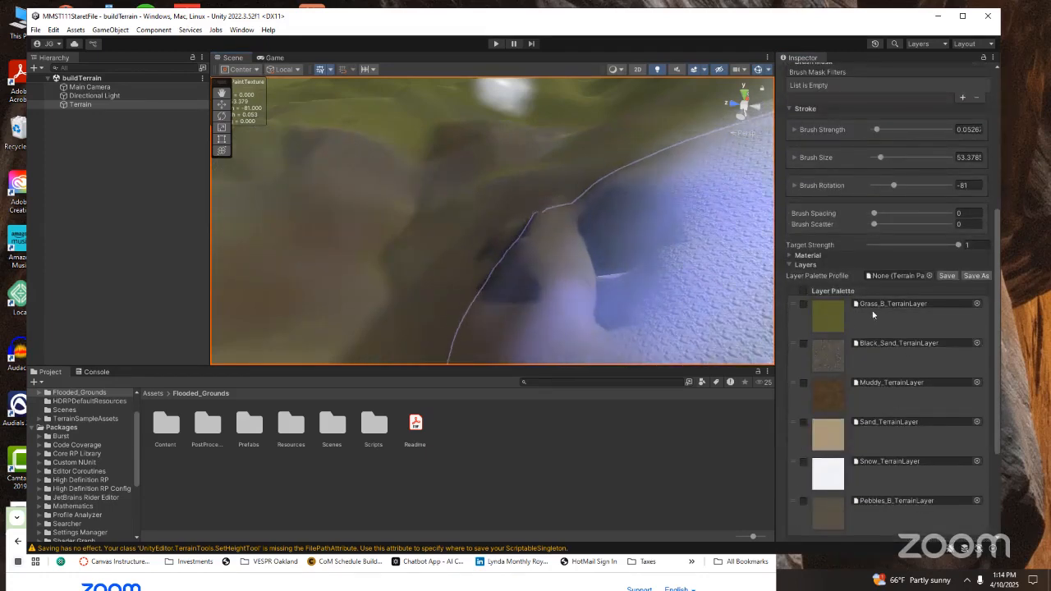
pyautogui.click(866, 411)
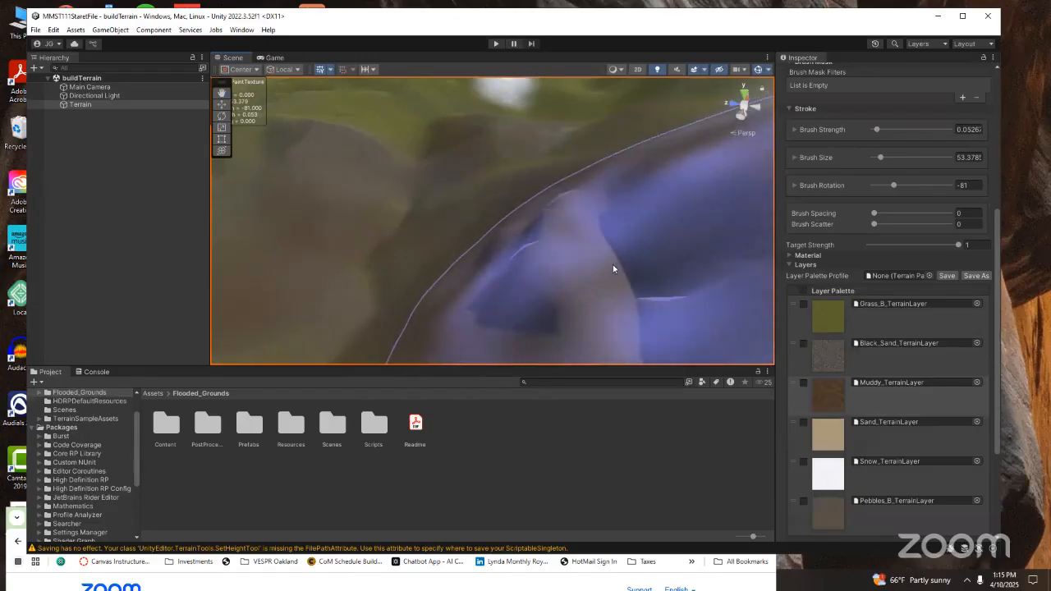
pyautogui.scroll(3, 549, 201)
pyautogui.scroll(-5, 551, 197)
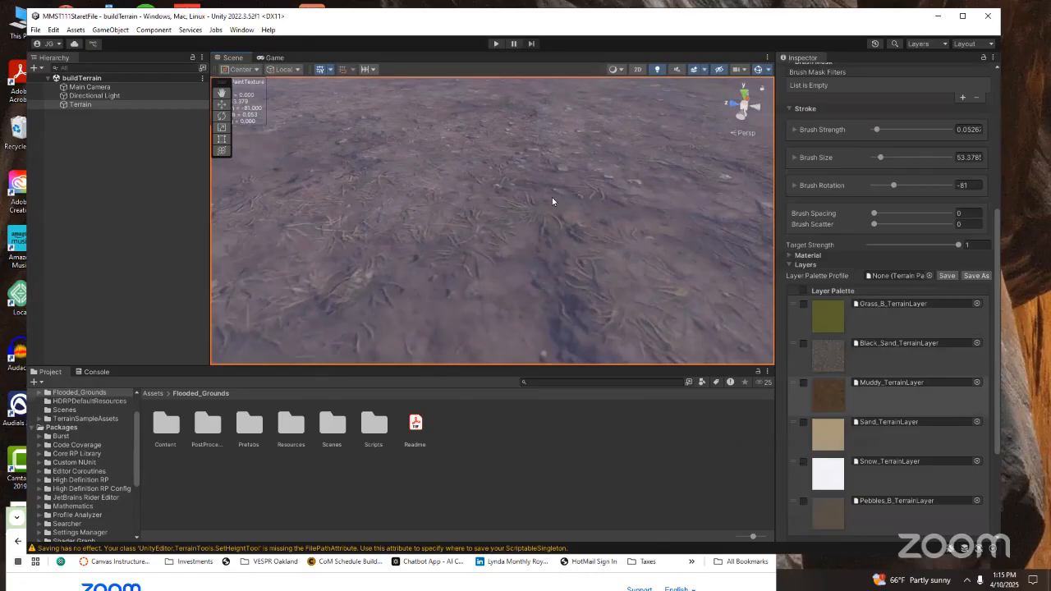
pyautogui.scroll(-4, 558, 191)
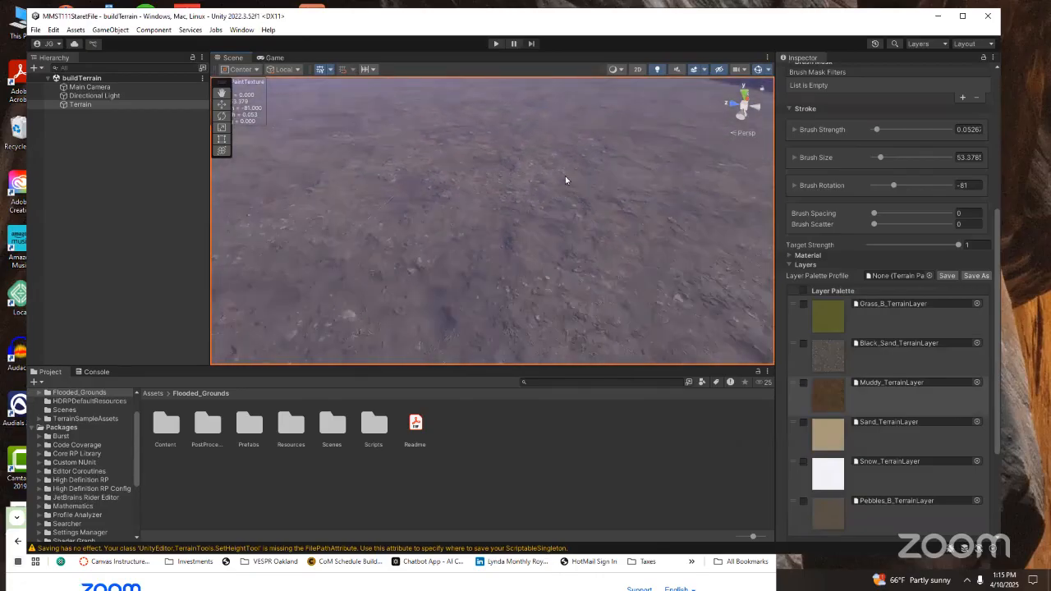
# Paint the close-up ground with Grass_B_TerrainLayer and cover it with Sand_TerrainLayer.
pyautogui.click(818, 326)
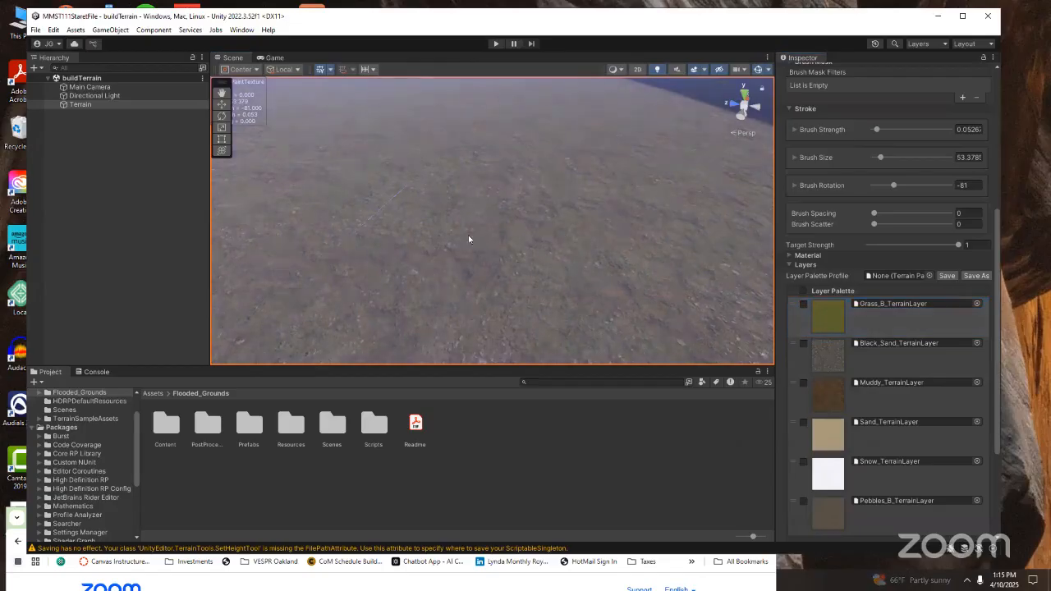
pyautogui.click(858, 433)
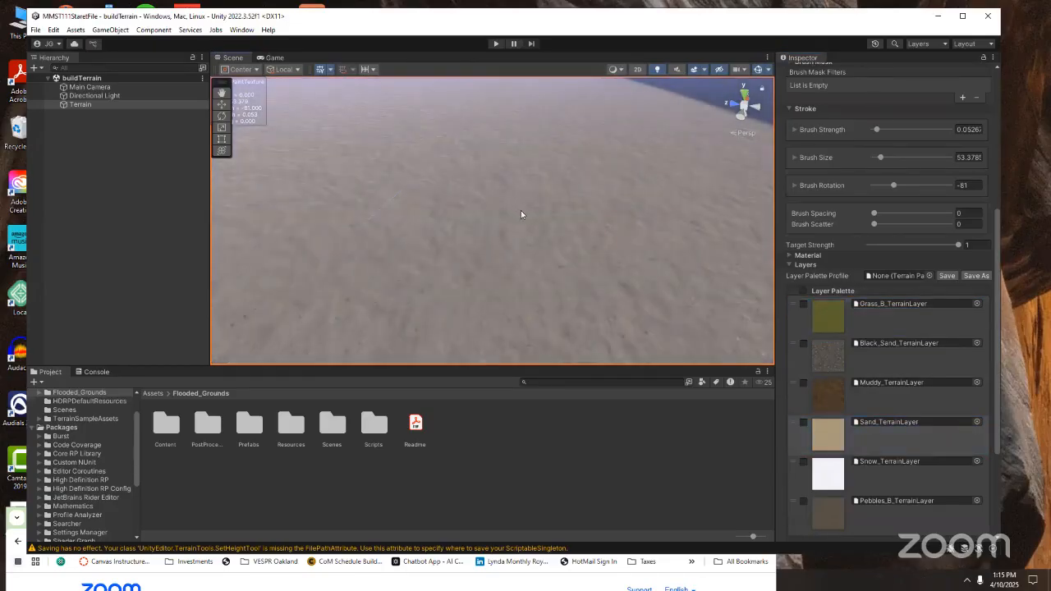
pyautogui.scroll(-5, 527, 216)
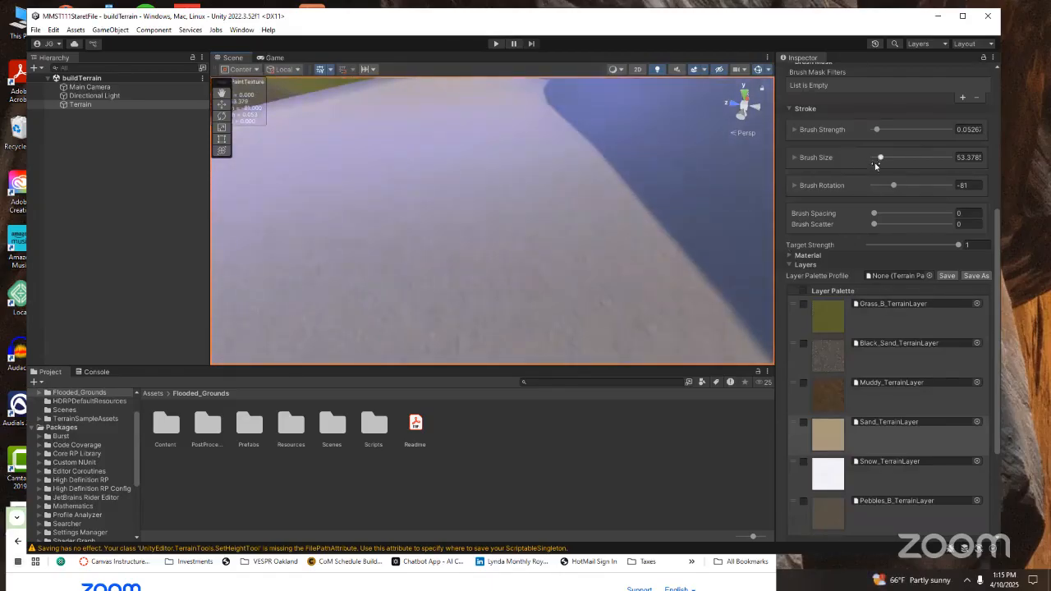
# Reduce the texture brush size to about 9.24 and paint the Muddy and Pebbles_B terrain layers over the sand.
pyautogui.scroll(5, 985, 246)
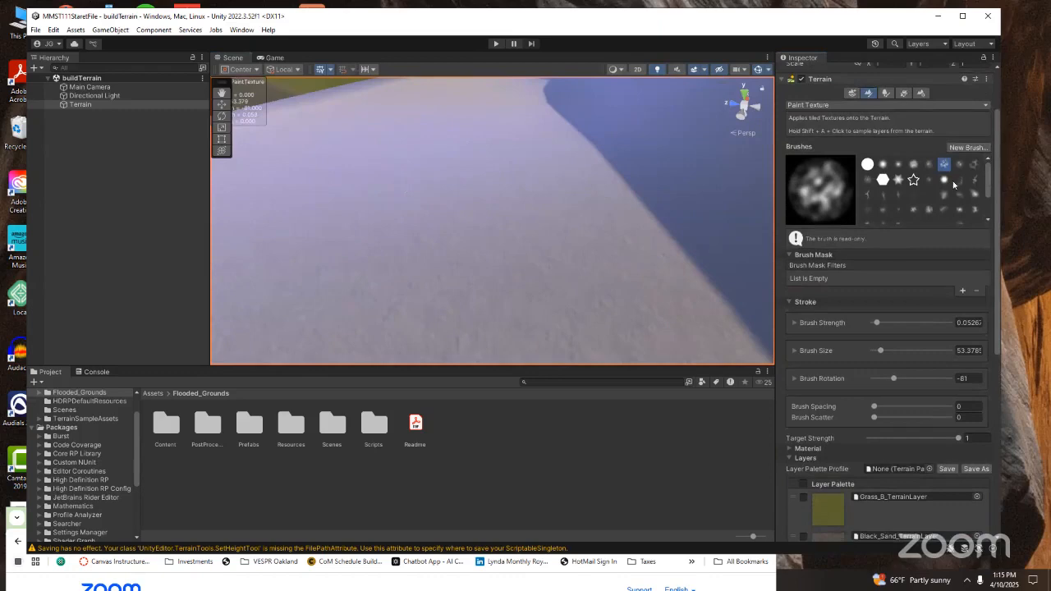
pyautogui.moveTo(880, 351); pyautogui.dragTo(874, 351)
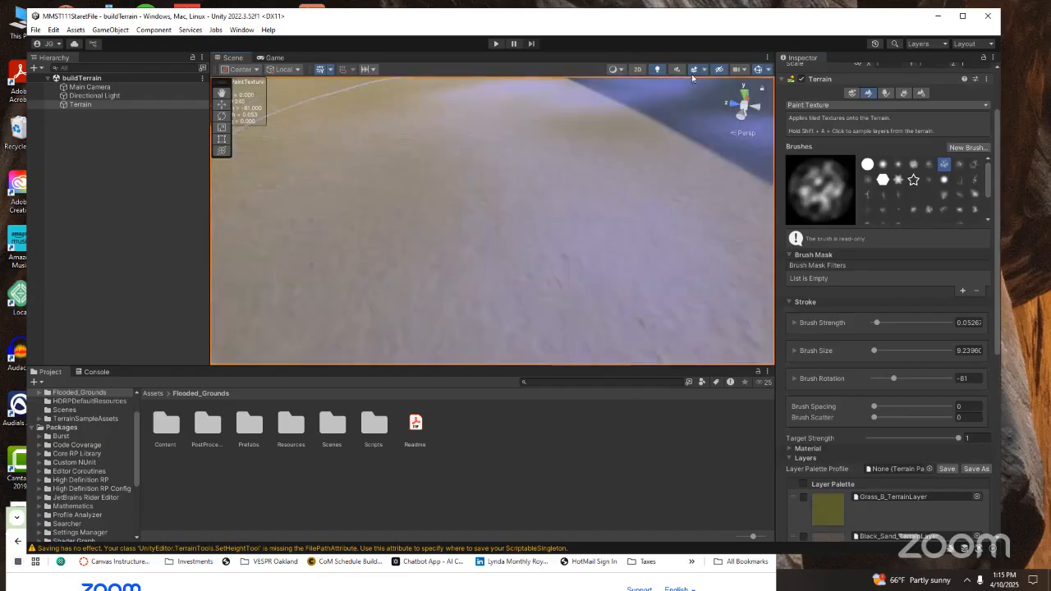
pyautogui.moveTo(993, 334); pyautogui.dragTo(991, 466)
pyautogui.click(893, 335)
pyautogui.moveTo(608, 247)
pyautogui.mouseDown()
pyautogui.moveTo(532, 189)
pyautogui.moveTo(510, 195)
pyautogui.moveTo(839, 5)
pyautogui.mouseUp()
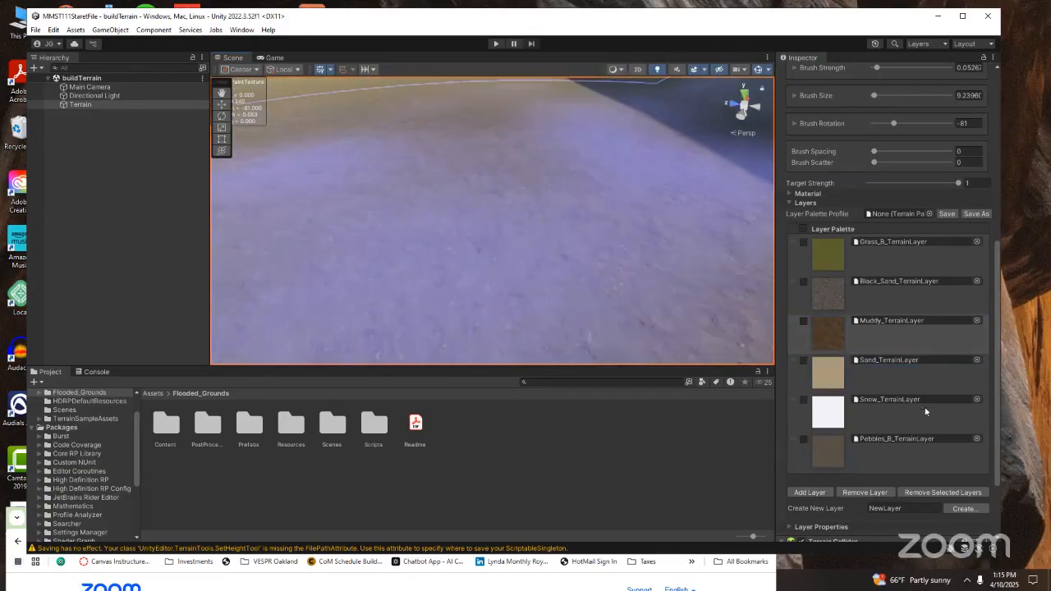
pyautogui.click(904, 448)
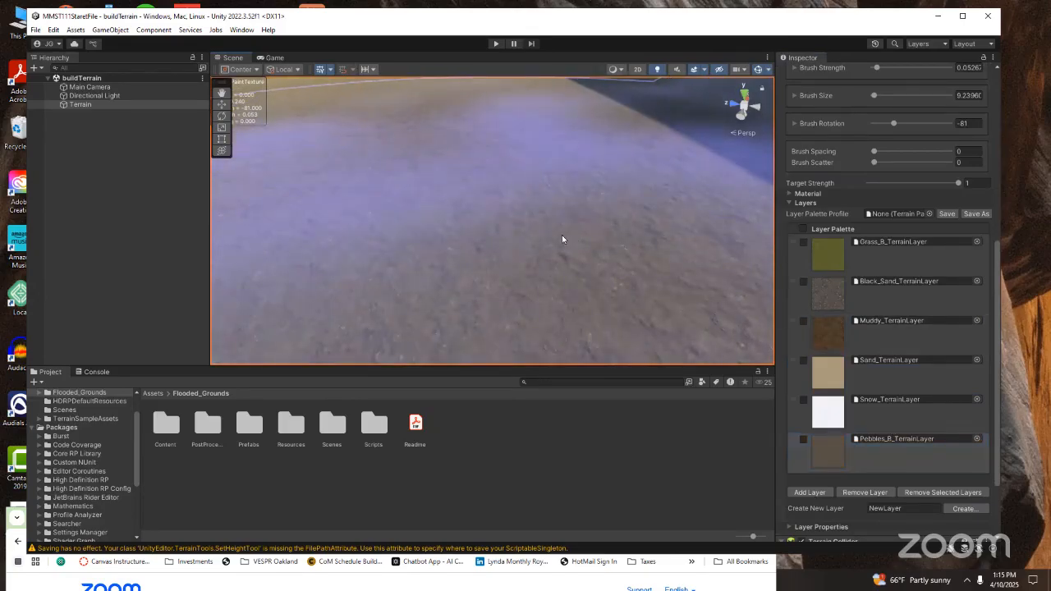
# Examine the painted ground textures up close and the surrounding slopes from farther away, with Grass_B_TerrainLayer selected.
pyautogui.scroll(4, 357, 194)
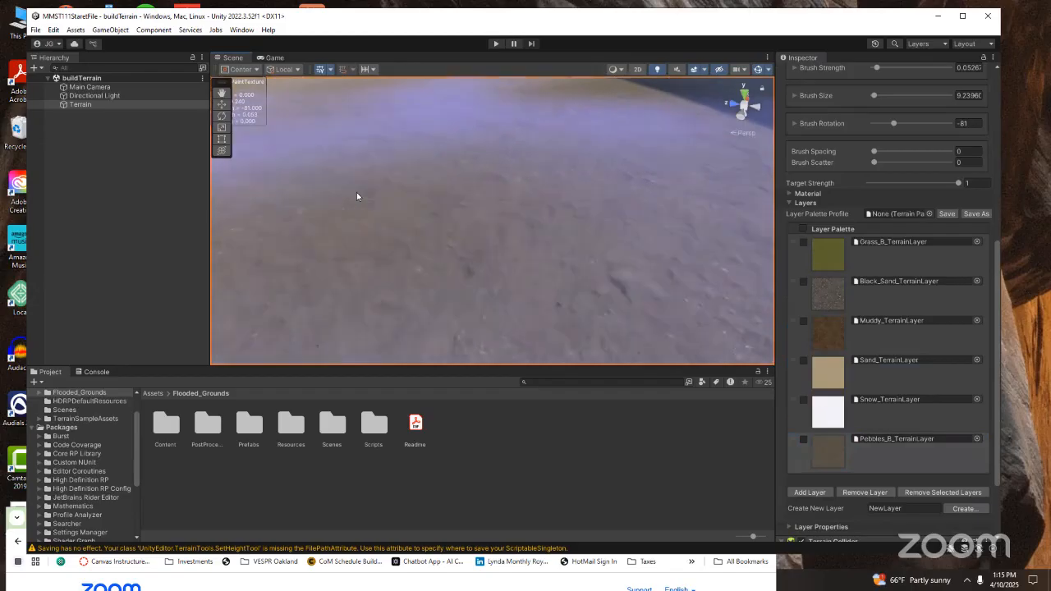
pyautogui.scroll(2, 357, 196)
pyautogui.scroll(1, 460, 245)
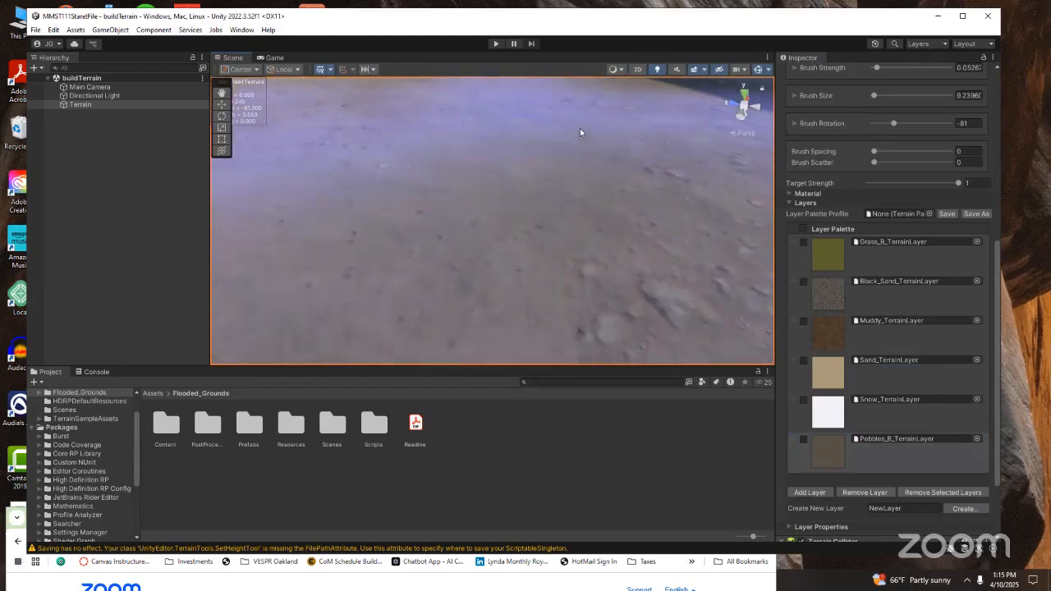
pyautogui.click(400, 3)
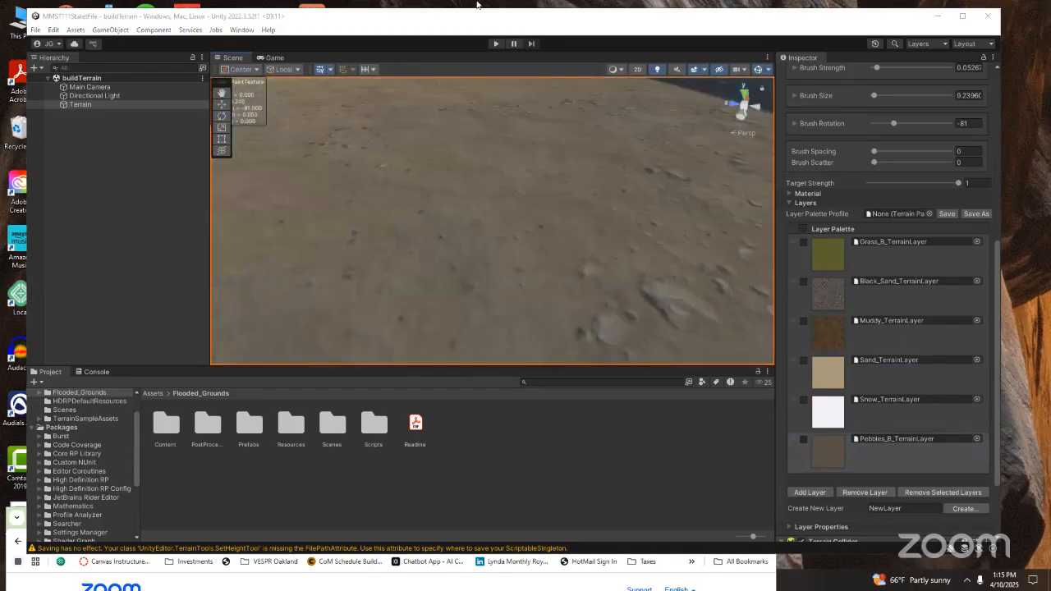
pyautogui.click(803, 268)
pyautogui.scroll(-6, 656, 267)
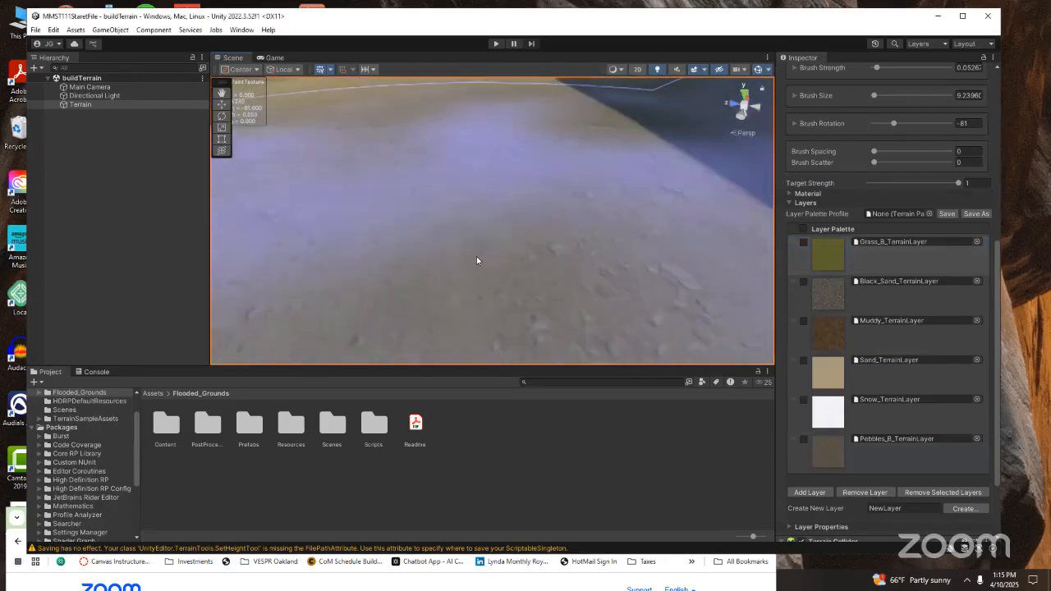
pyautogui.scroll(-8, 486, 263)
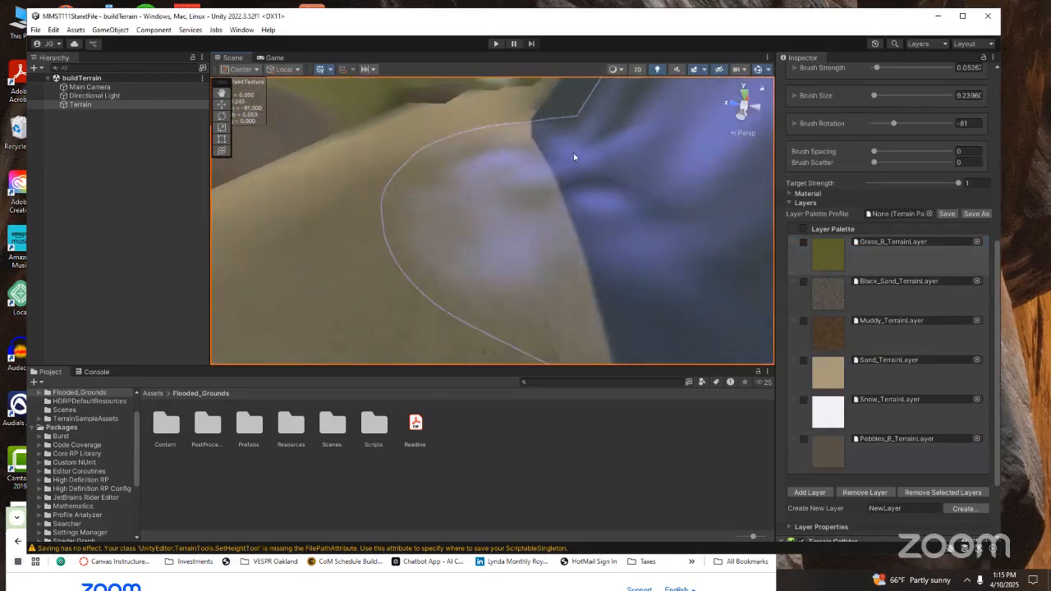
pyautogui.scroll(-10, 567, 152)
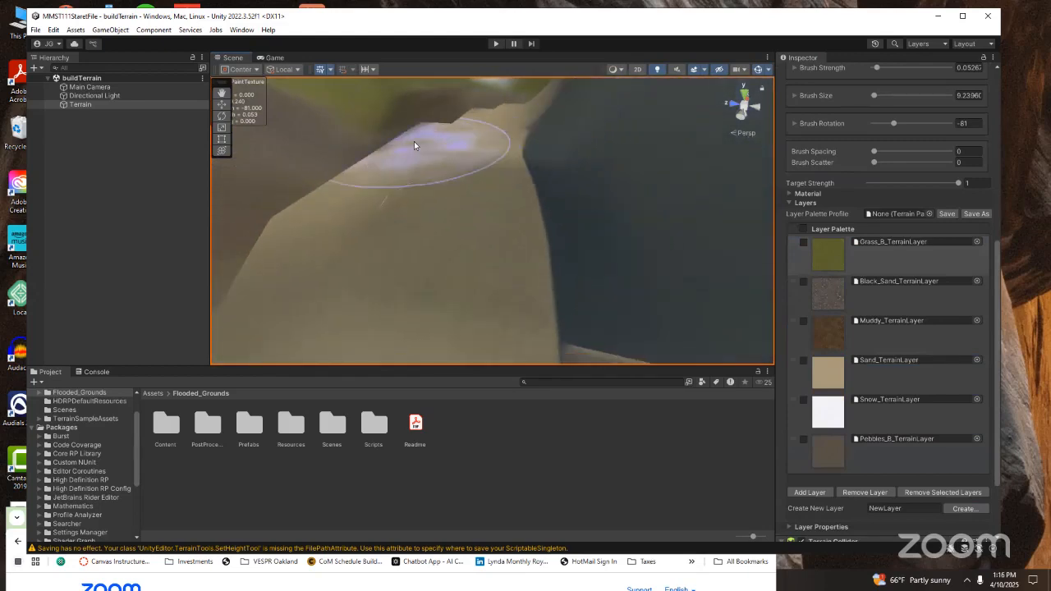
pyautogui.scroll(-5, 553, 211)
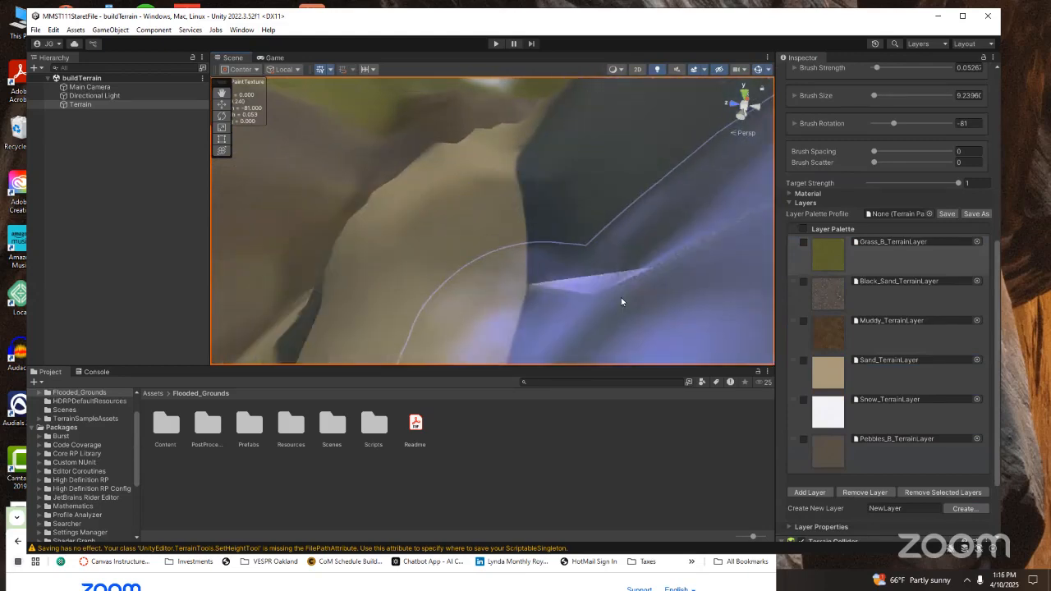
pyautogui.scroll(-6, 493, 247)
pyautogui.scroll(8, 247, 132)
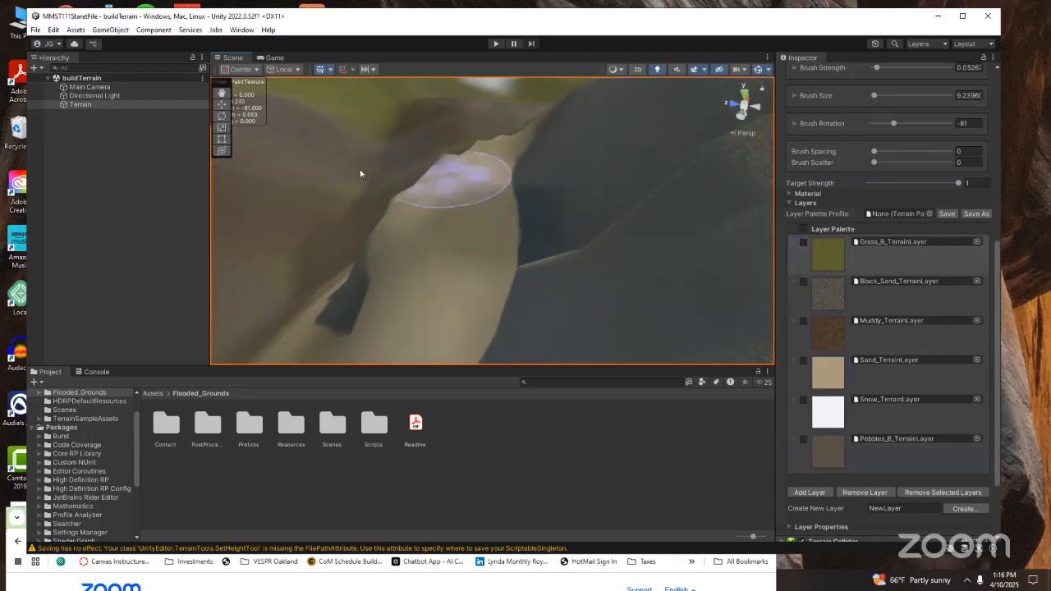
pyautogui.scroll(-8, 287, 178)
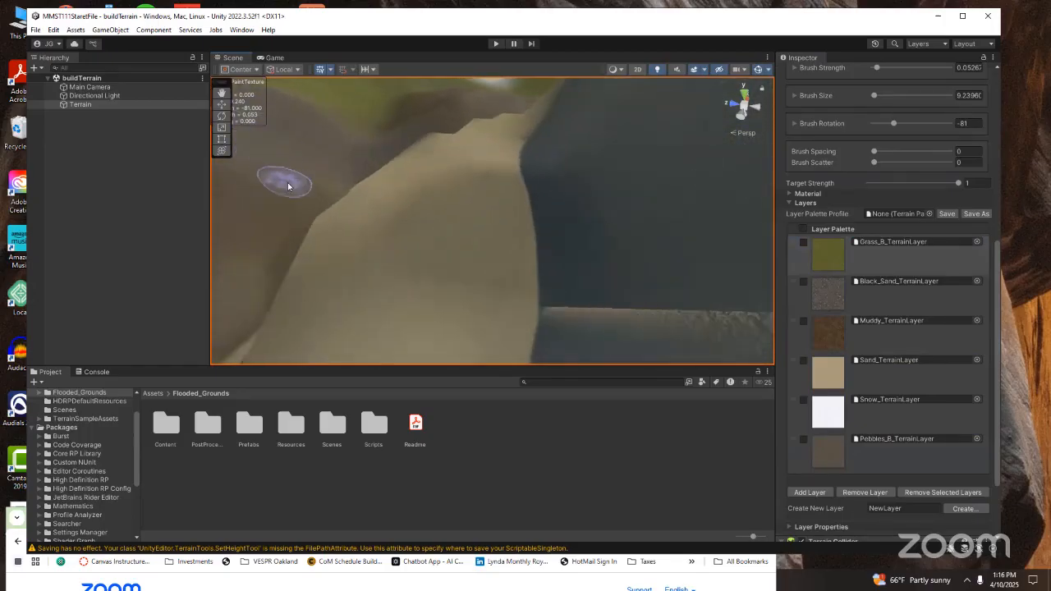
pyautogui.scroll(-6, 364, 239)
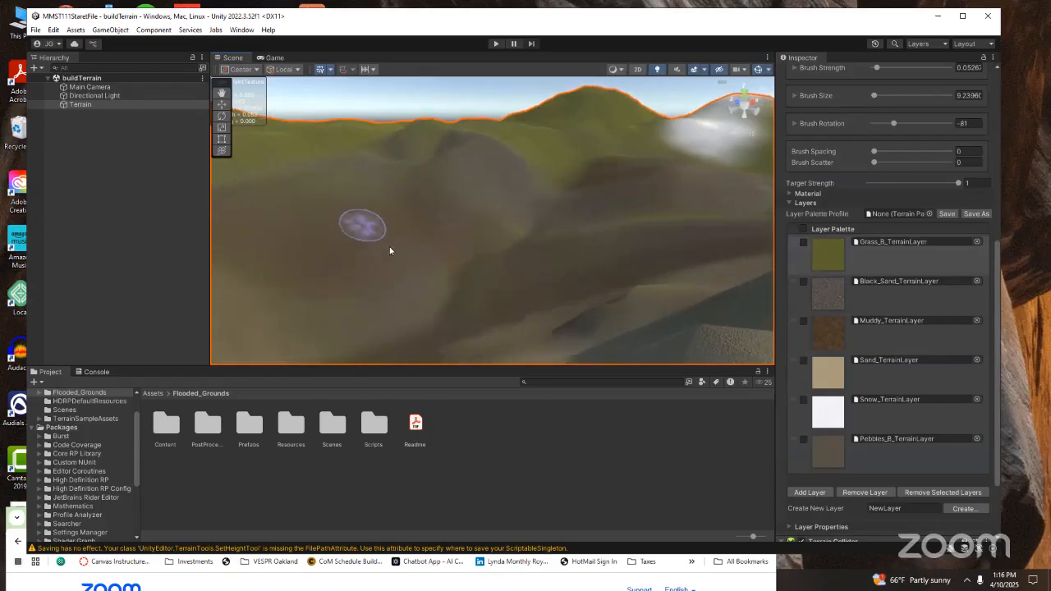
# Paint patches of Black_Sand_TerrainLayer and Grass_B_TerrainLayer on the brown hillside.
pyautogui.click(857, 290)
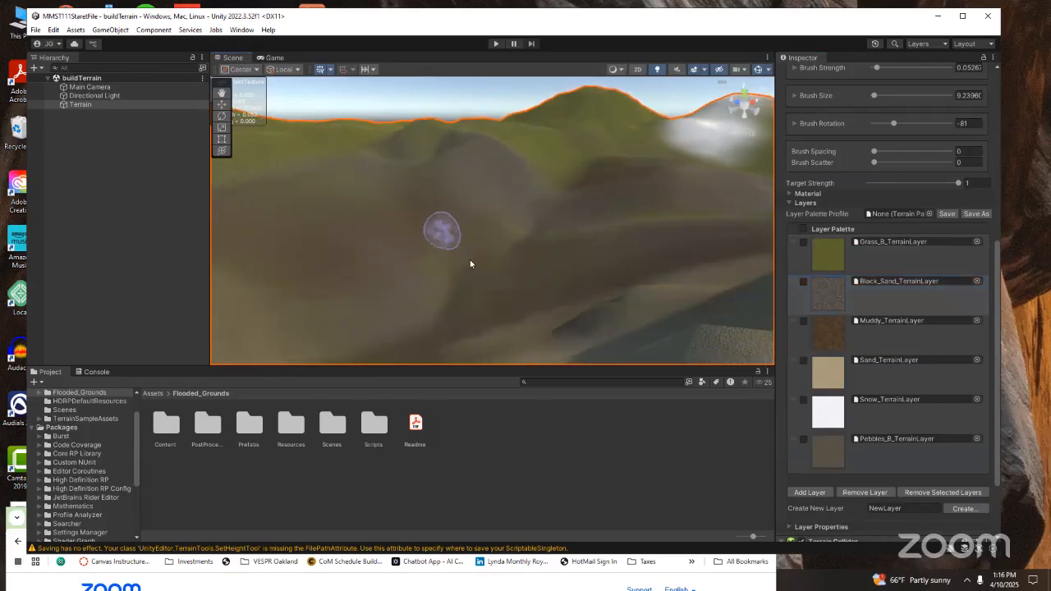
pyautogui.click(850, 258)
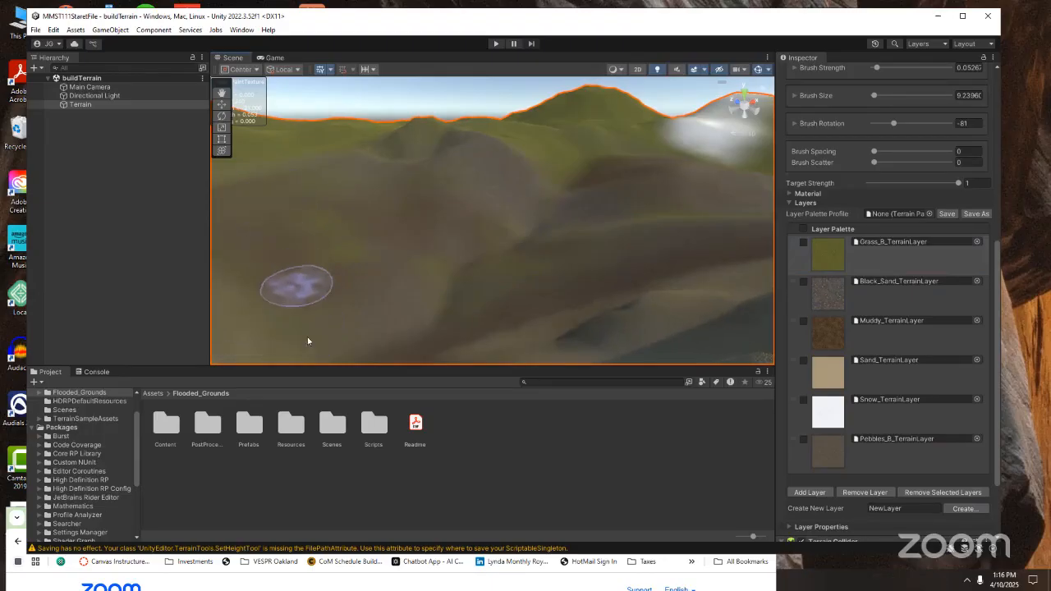
pyautogui.click(903, 297)
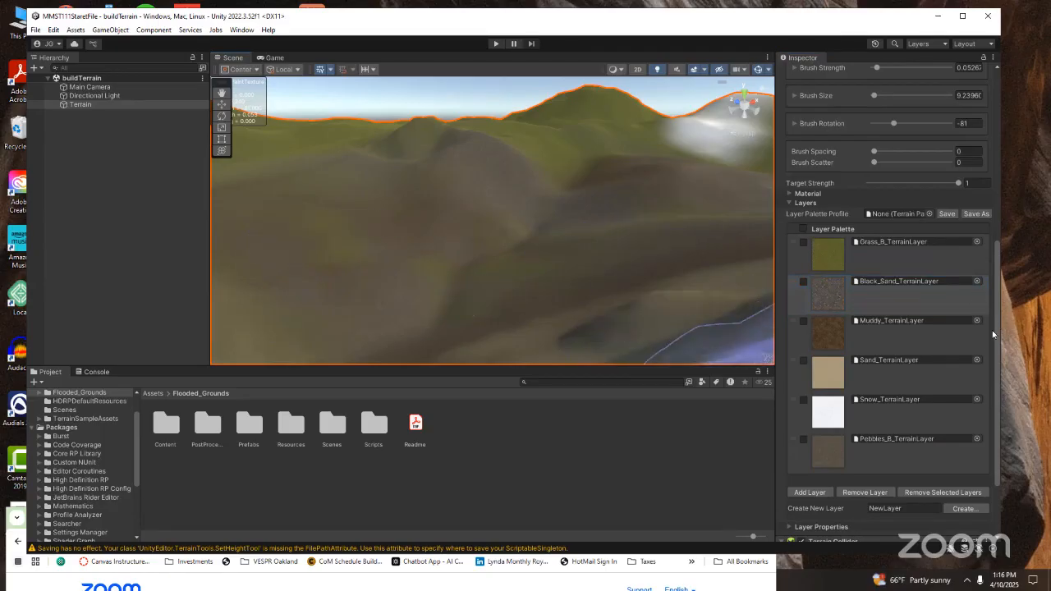
# Expand the Material settings of the Paint Texture tool and return to the layer palette.
pyautogui.scroll(-3, 992, 334)
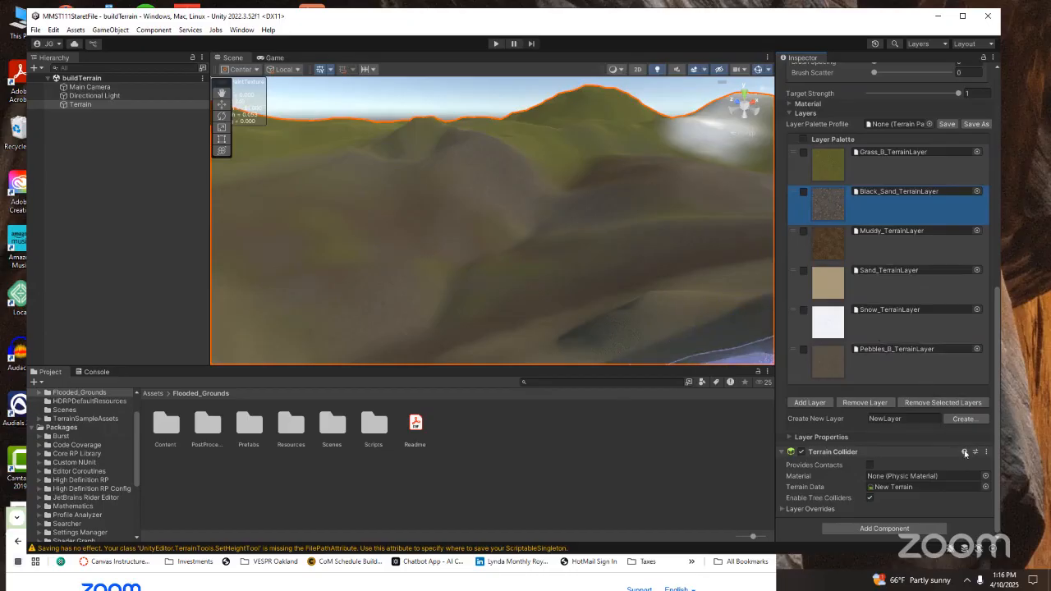
pyautogui.moveTo(998, 440); pyautogui.dragTo(990, 327)
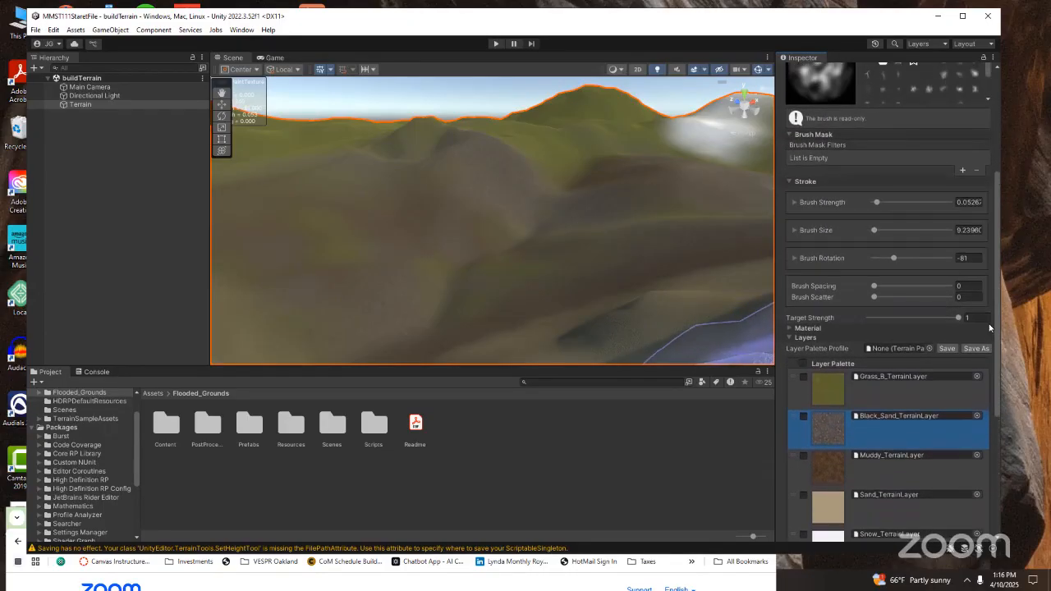
pyautogui.click(790, 328)
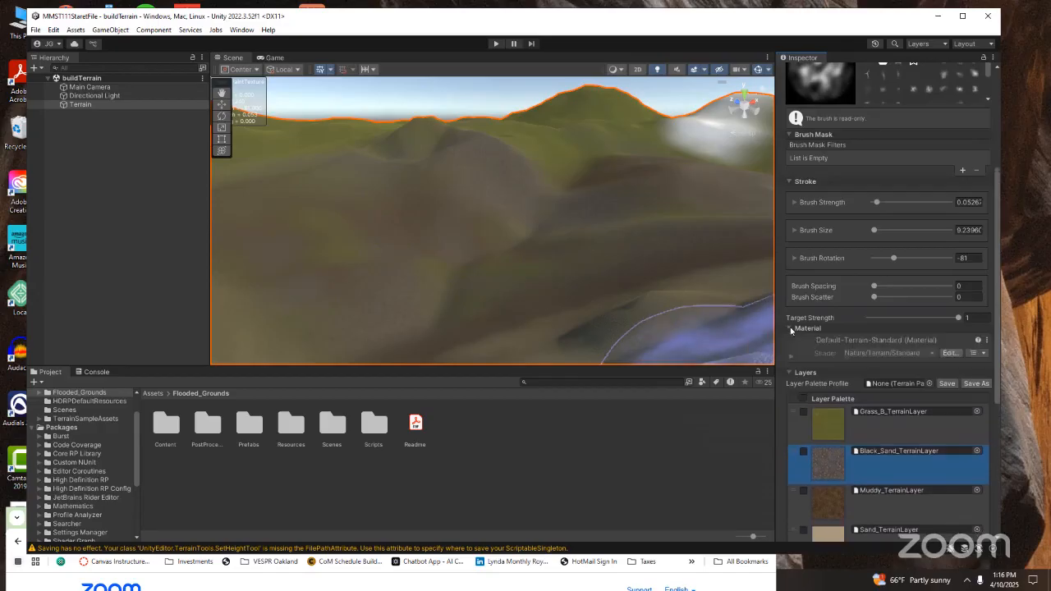
pyautogui.moveTo(997, 330); pyautogui.dragTo(975, 456)
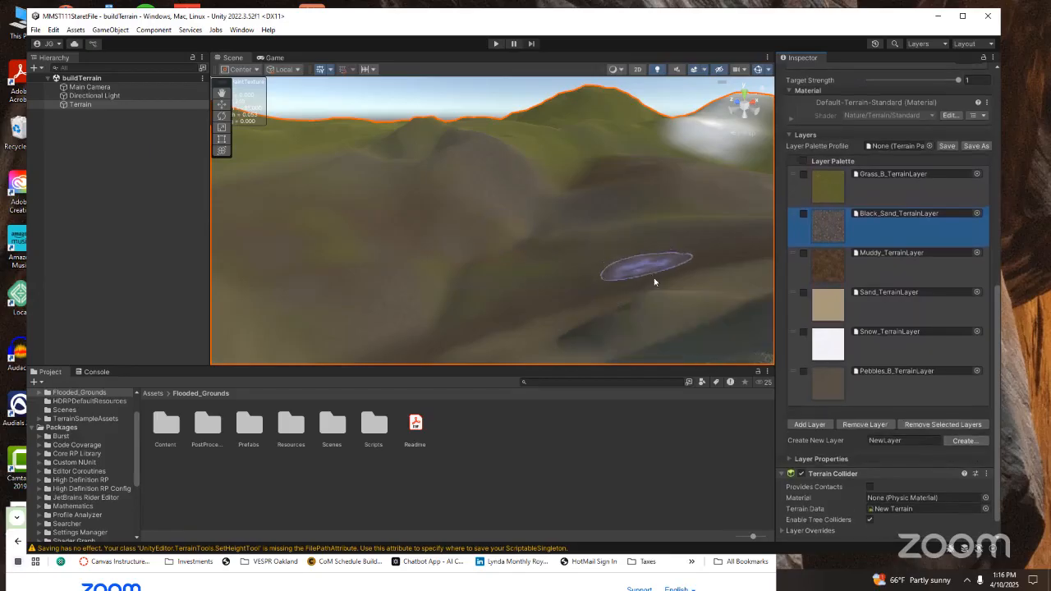
# Select the Pebbles_B_TerrainLayer and browse the available terrain layers for it without choosing another.
pyautogui.click(850, 385)
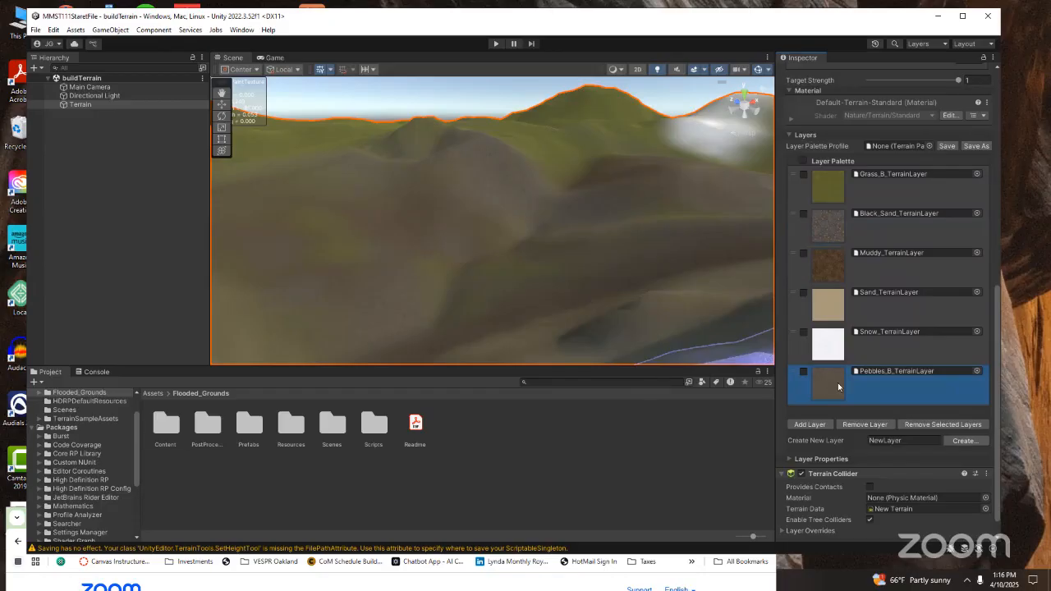
pyautogui.click(975, 371)
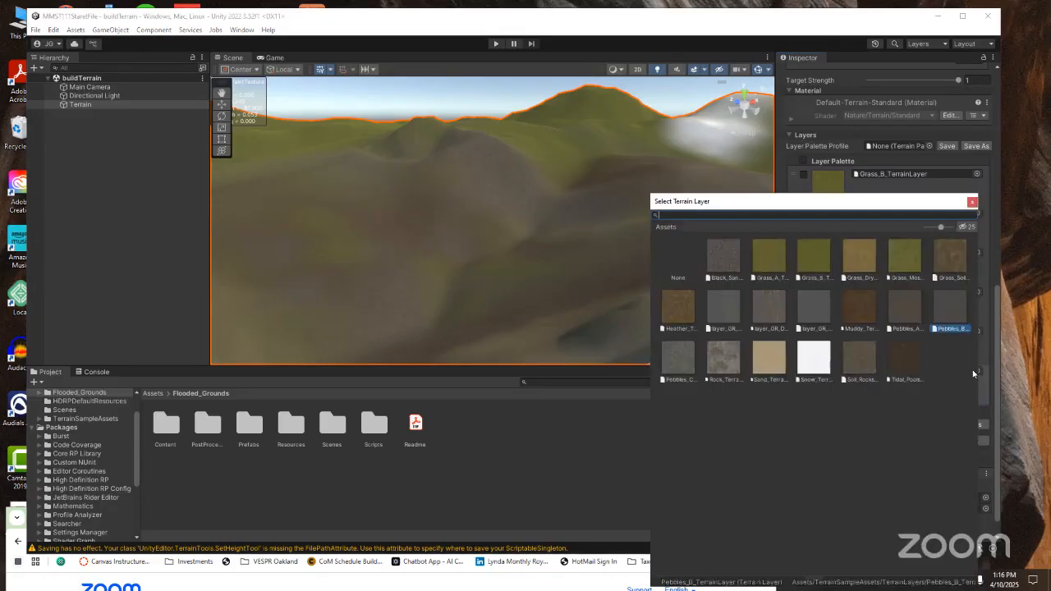
pyautogui.click(972, 203)
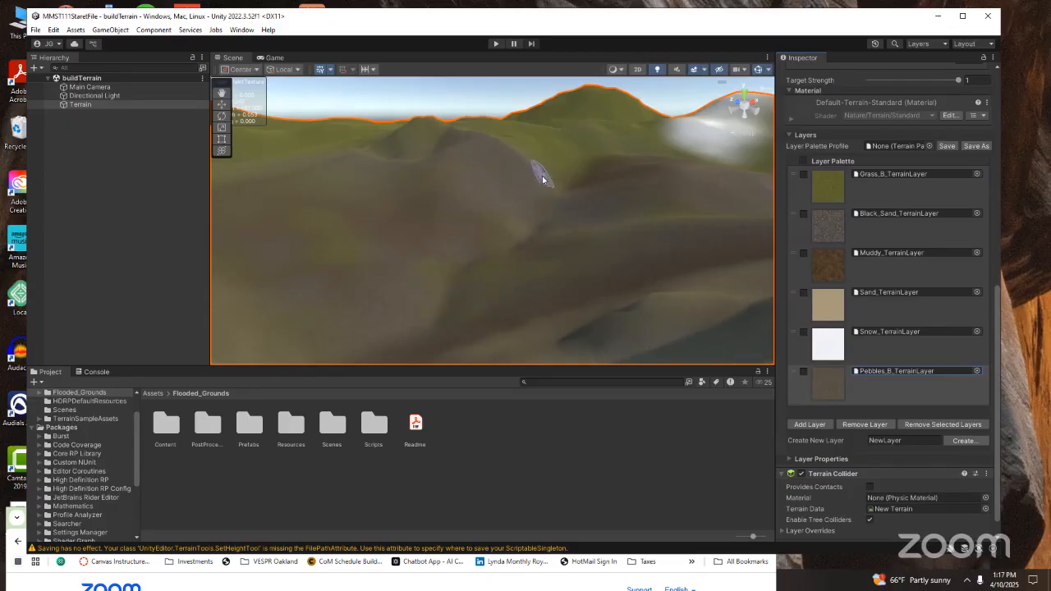
# Paint the Black_Sand_TerrainLayer on the ground at the foot of the sandy slope, working up close.
pyautogui.moveTo(399, 276); pyautogui.dragTo(296, 292, button='right')
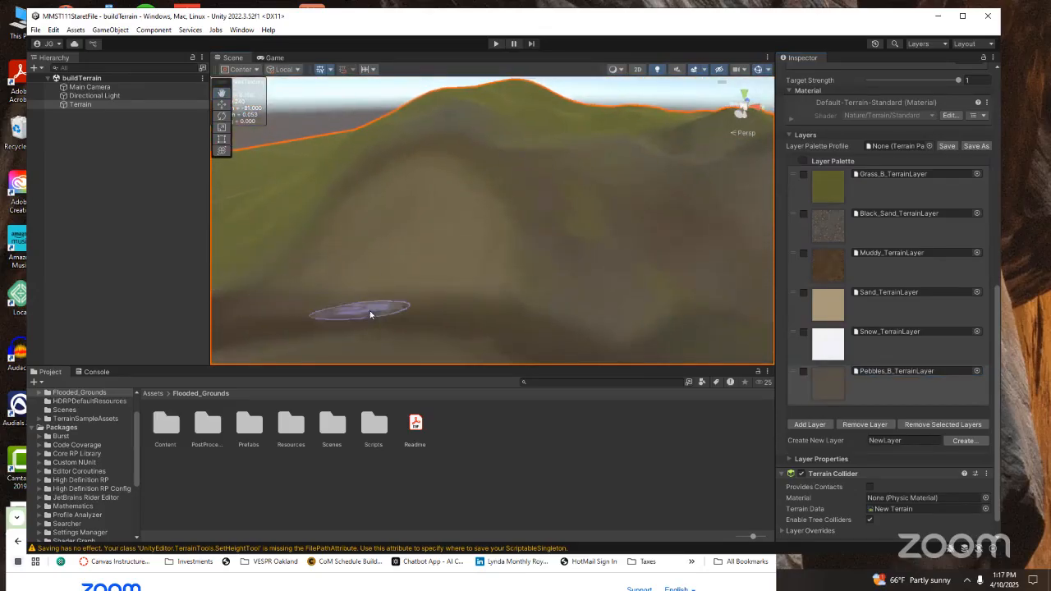
pyautogui.moveTo(498, 336)
pyautogui.mouseDown(button='right')
pyautogui.moveTo(532, 353)
pyautogui.moveTo(548, 387)
pyautogui.mouseUp(button='right')
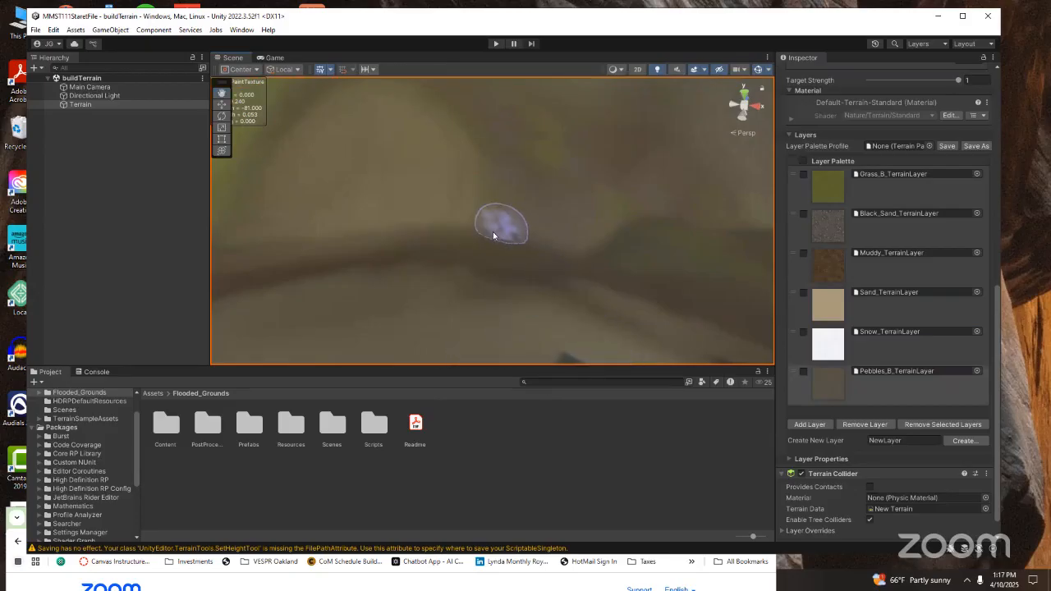
pyautogui.scroll(5, 494, 236)
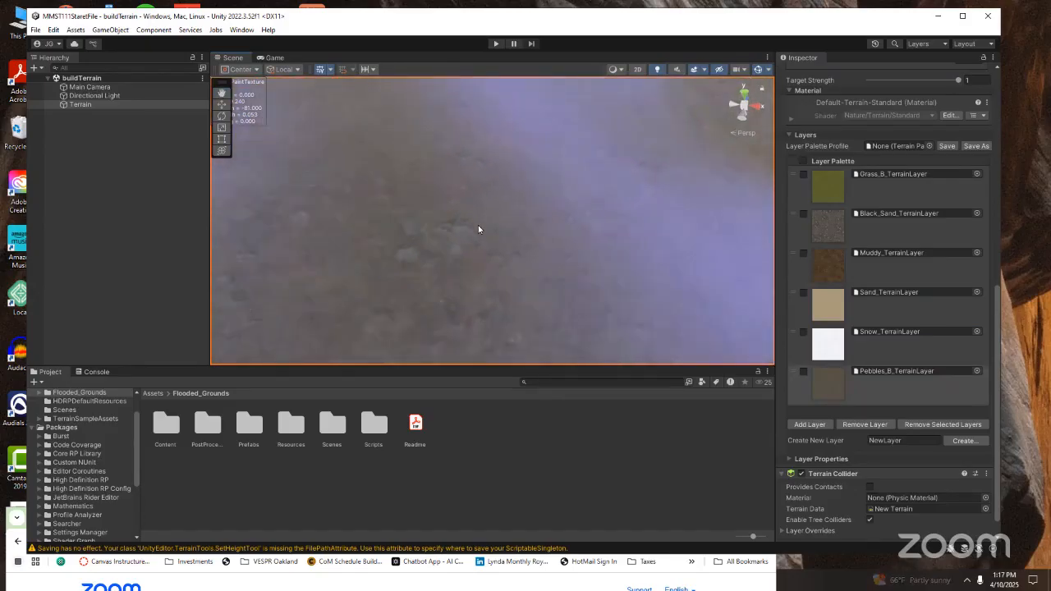
pyautogui.scroll(5, 478, 226)
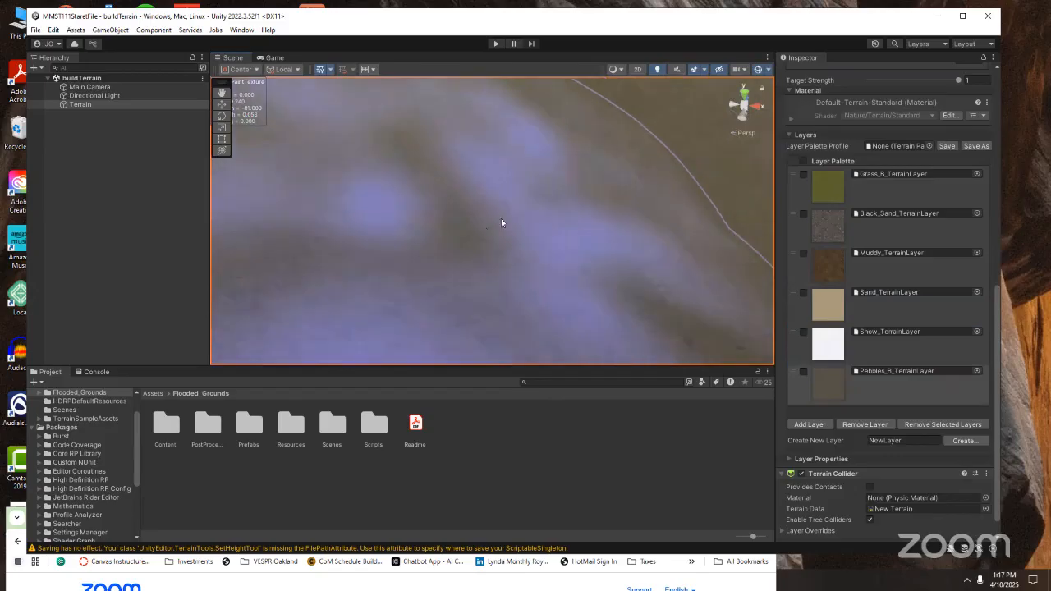
pyautogui.click(836, 234)
pyautogui.click(504, 236)
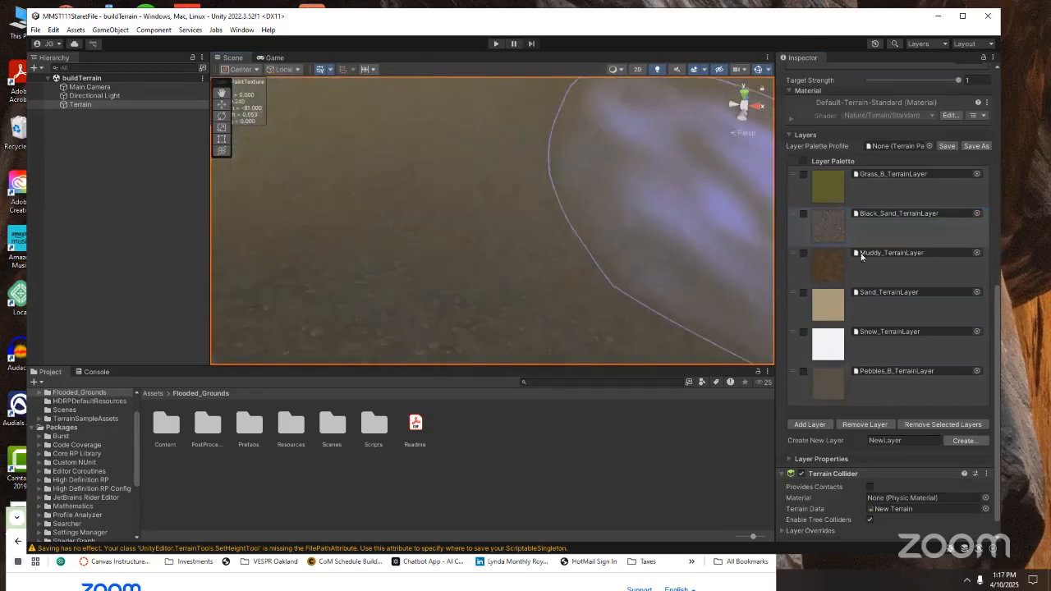
# Paint the Sand_TerrainLayer over the close-up ground at the foot of the slope.
pyautogui.click(877, 278)
pyautogui.click(828, 336)
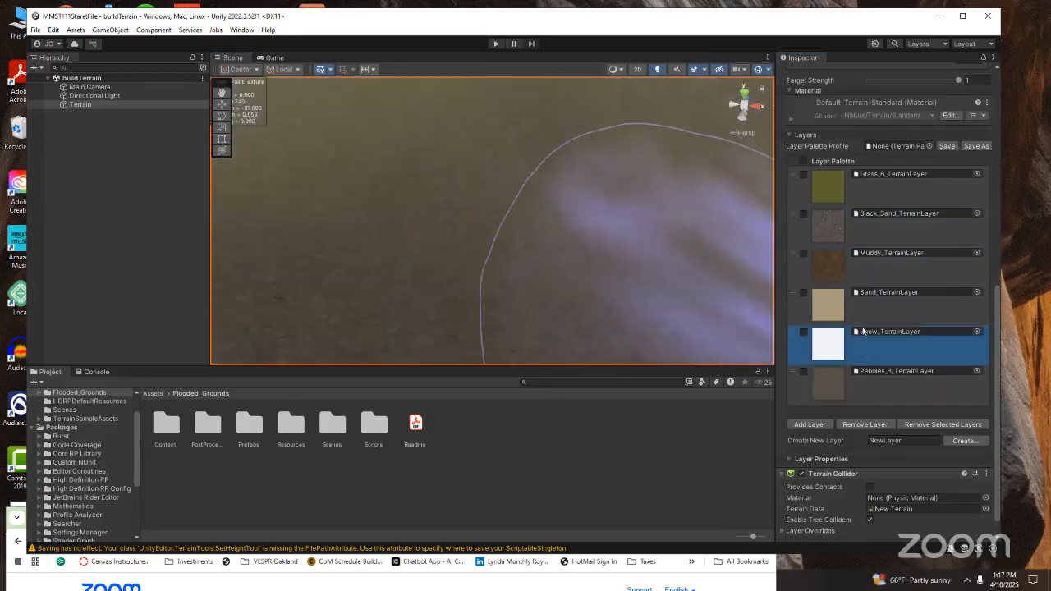
pyautogui.click(830, 306)
pyautogui.moveTo(524, 260)
pyautogui.mouseDown()
pyautogui.moveTo(376, 175)
pyautogui.moveTo(770, 157)
pyautogui.mouseUp()
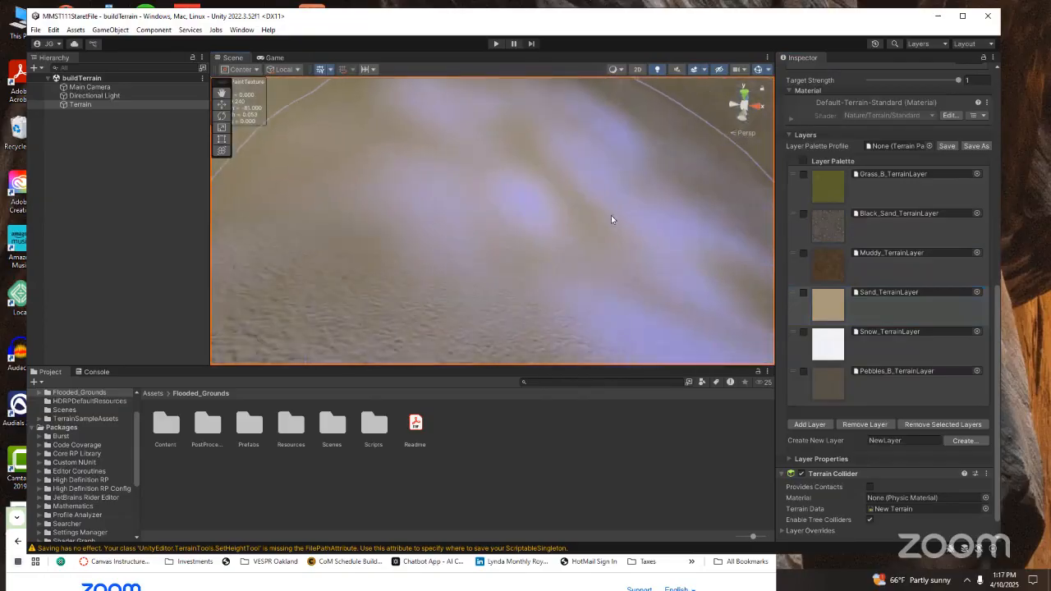
pyautogui.scroll(10, 911, 413)
pyautogui.scroll(-7, 878, 362)
pyautogui.scroll(-1, 877, 403)
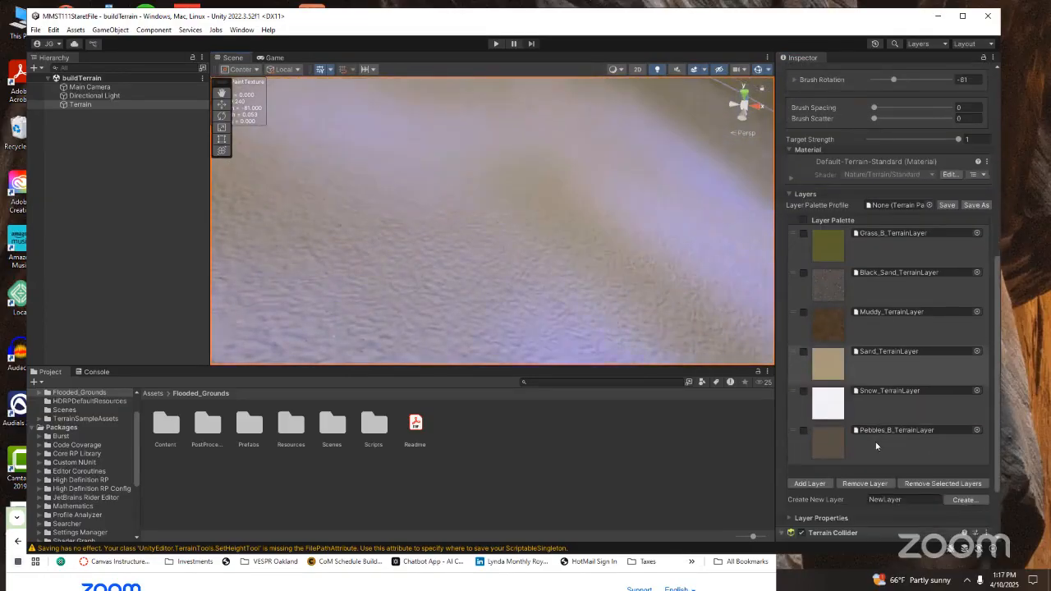
# Paint the Muddy_TerrainLayer over the freshly sanded ground and check the blend from farther away.
pyautogui.click(884, 319)
pyautogui.moveTo(586, 255)
pyautogui.mouseDown()
pyautogui.moveTo(468, 252)
pyautogui.moveTo(419, 216)
pyautogui.moveTo(442, 199)
pyautogui.mouseUp()
pyautogui.scroll(-3, 442, 199)
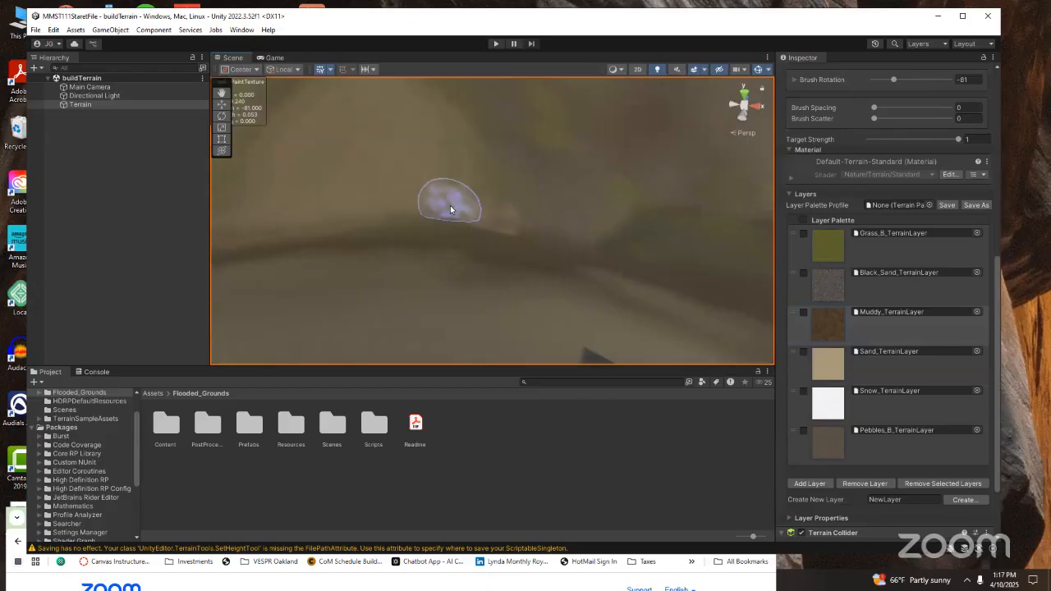
pyautogui.moveTo(446, 206)
pyautogui.keyDown('alt'); pyautogui.mouseDown()
pyautogui.moveTo(485, 236)
pyautogui.moveTo(516, 197)
pyautogui.mouseUp(); pyautogui.keyUp('alt')
pyautogui.scroll(2, 530, 202)
pyautogui.moveTo(516, 198); pyautogui.dragTo(531, 215, button='right')
pyautogui.scroll(-1, 531, 215)
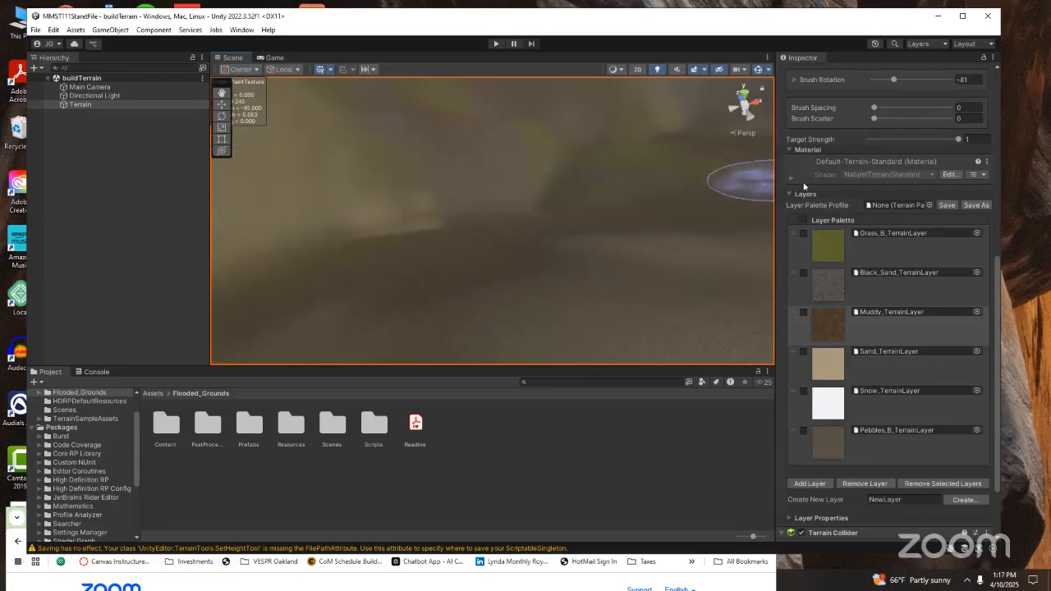
# Choose the soft cloudy round brush and change the terrain tool to Smooth Height.
pyautogui.moveTo(997, 270); pyautogui.dragTo(994, 154)
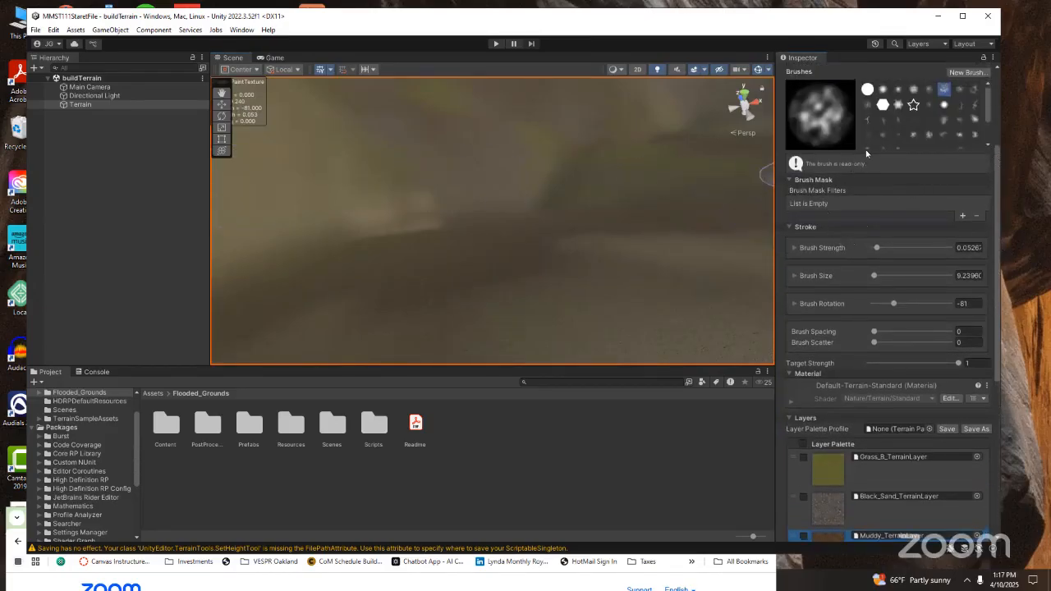
pyautogui.click(913, 89)
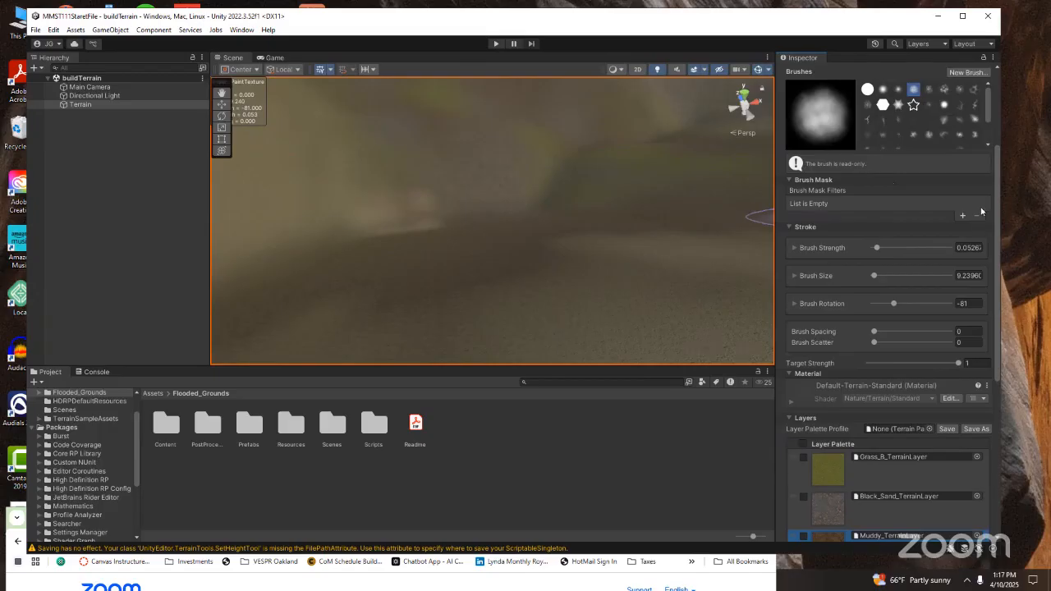
pyautogui.moveTo(995, 194); pyautogui.dragTo(993, 107)
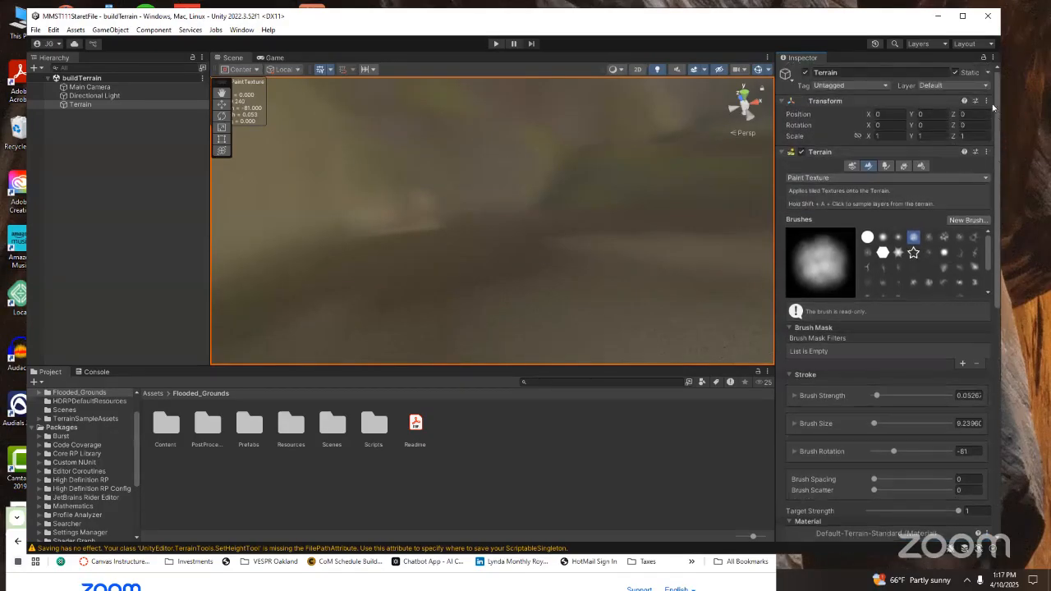
pyautogui.click(875, 178)
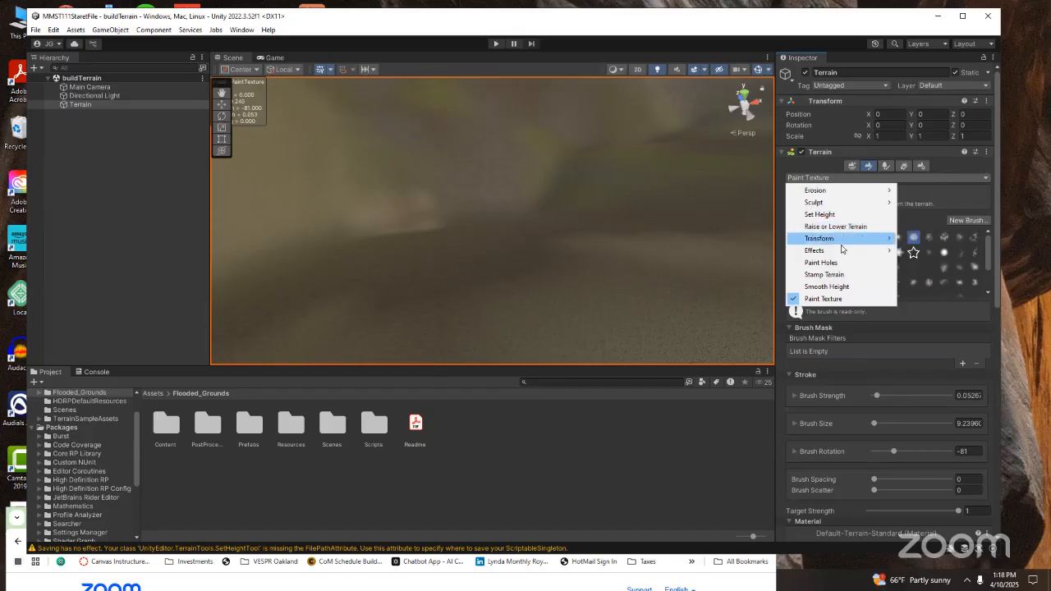
pyautogui.click(842, 286)
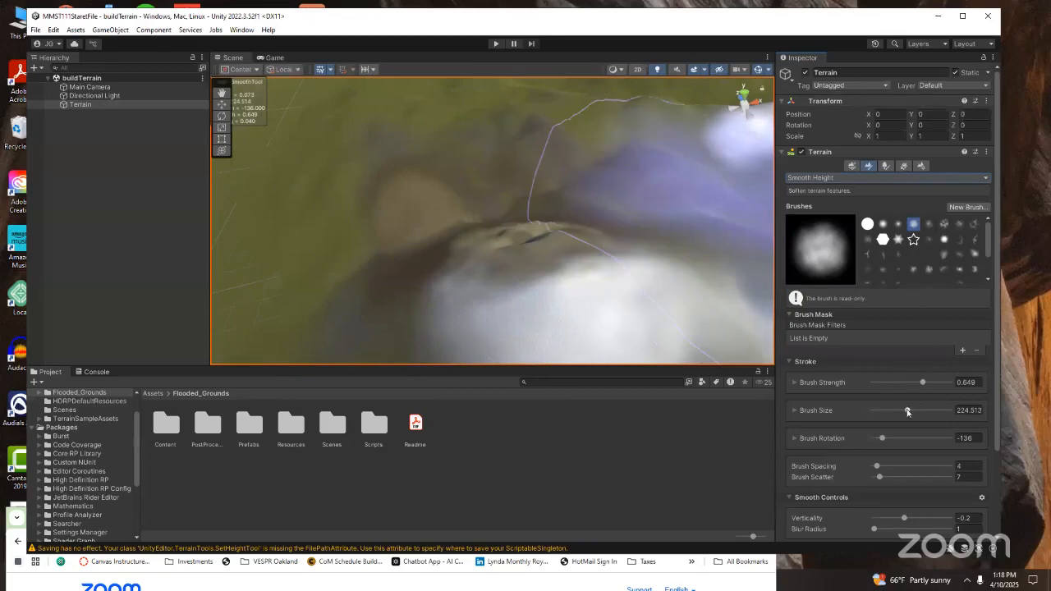
# Reduce the Smooth Height brush size to about 25 and smooth the terrain around the rocky rim.
pyautogui.moveTo(907, 412); pyautogui.dragTo(885, 412)
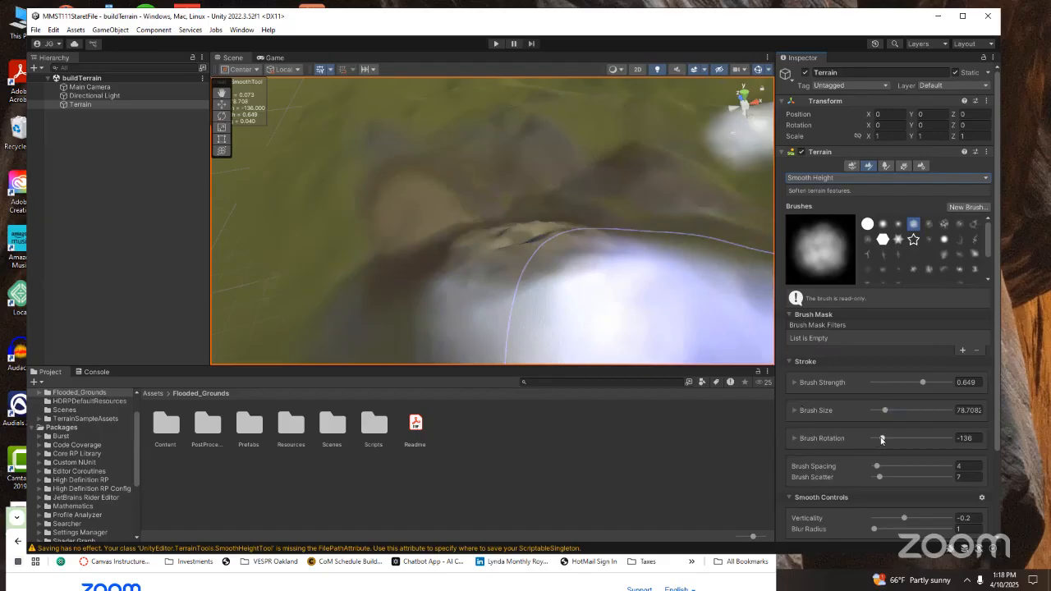
pyautogui.moveTo(883, 412); pyautogui.dragTo(876, 412)
pyautogui.moveTo(460, 208)
pyautogui.mouseDown()
pyautogui.moveTo(542, 197)
pyautogui.moveTo(528, 196)
pyautogui.moveTo(589, 162)
pyautogui.moveTo(592, 179)
pyautogui.moveTo(585, 166)
pyautogui.moveTo(604, 159)
pyautogui.moveTo(530, 198)
pyautogui.moveTo(575, 161)
pyautogui.moveTo(532, 176)
pyautogui.moveTo(587, 168)
pyautogui.moveTo(553, 192)
pyautogui.moveTo(597, 182)
pyautogui.moveTo(556, 188)
pyautogui.moveTo(591, 159)
pyautogui.moveTo(558, 171)
pyautogui.moveTo(568, 187)
pyautogui.moveTo(592, 159)
pyautogui.mouseUp()
# Examine the smoothed slopes, valley ground and surrounding hills from several angles, both close up and farther away.
pyautogui.scroll(-5, 593, 159)
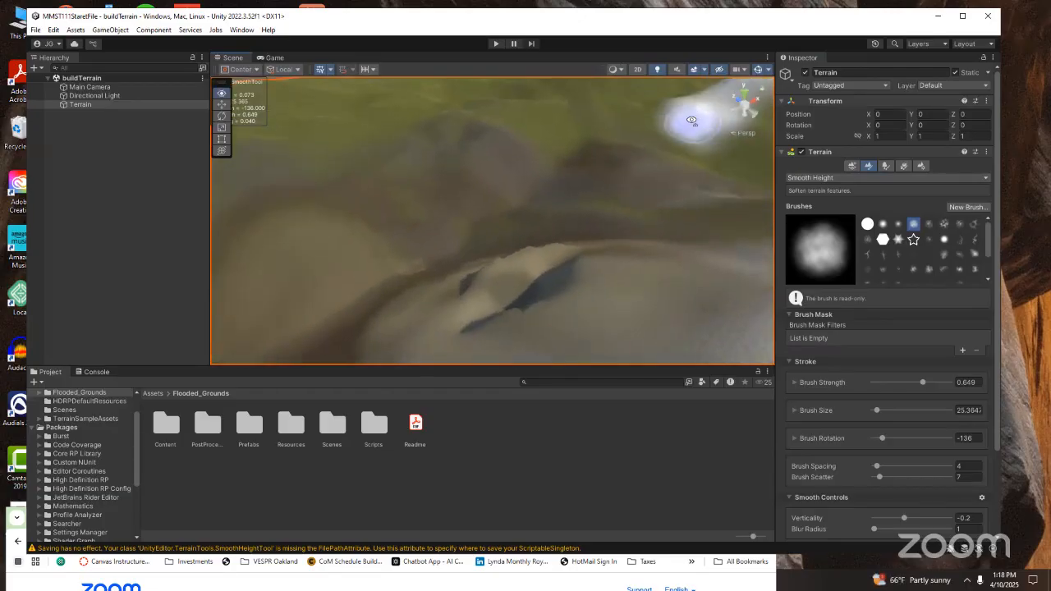
pyautogui.scroll(5, 584, 209)
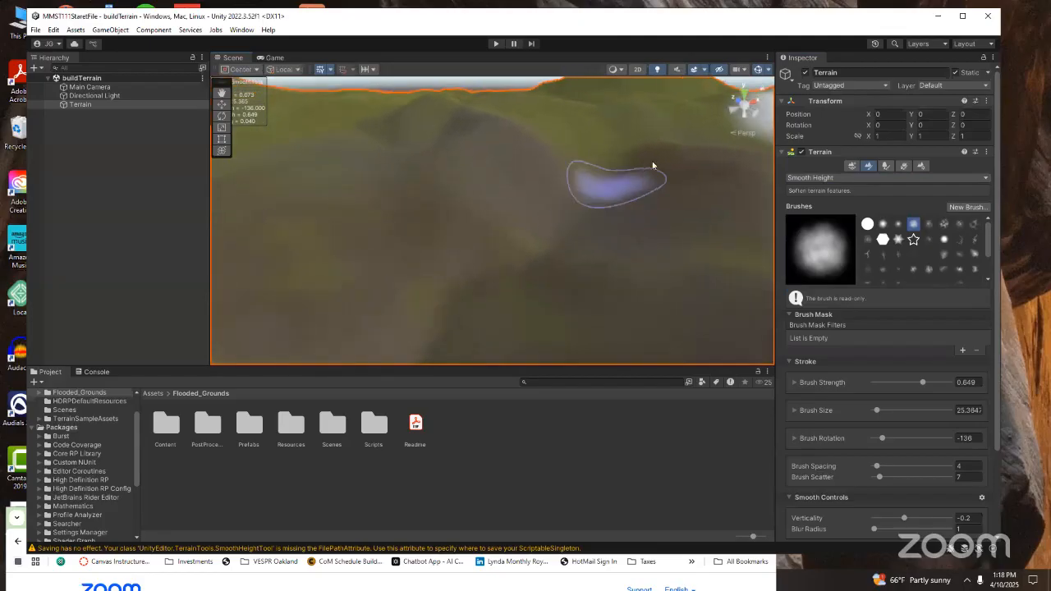
pyautogui.moveTo(672, 282)
pyautogui.mouseDown(button='right')
pyautogui.moveTo(838, 289)
pyautogui.moveTo(687, 269)
pyautogui.moveTo(725, 293)
pyautogui.moveTo(733, 256)
pyautogui.moveTo(522, 226)
pyautogui.moveTo(481, 261)
pyautogui.mouseUp(button='right')
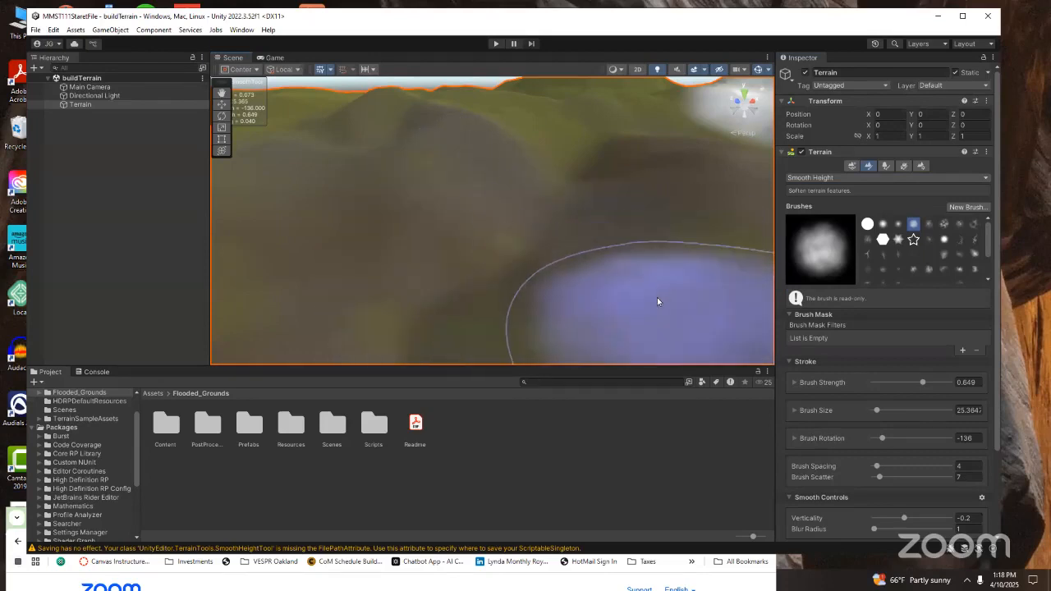
pyautogui.scroll(-4, 657, 300)
pyautogui.scroll(-5, 656, 300)
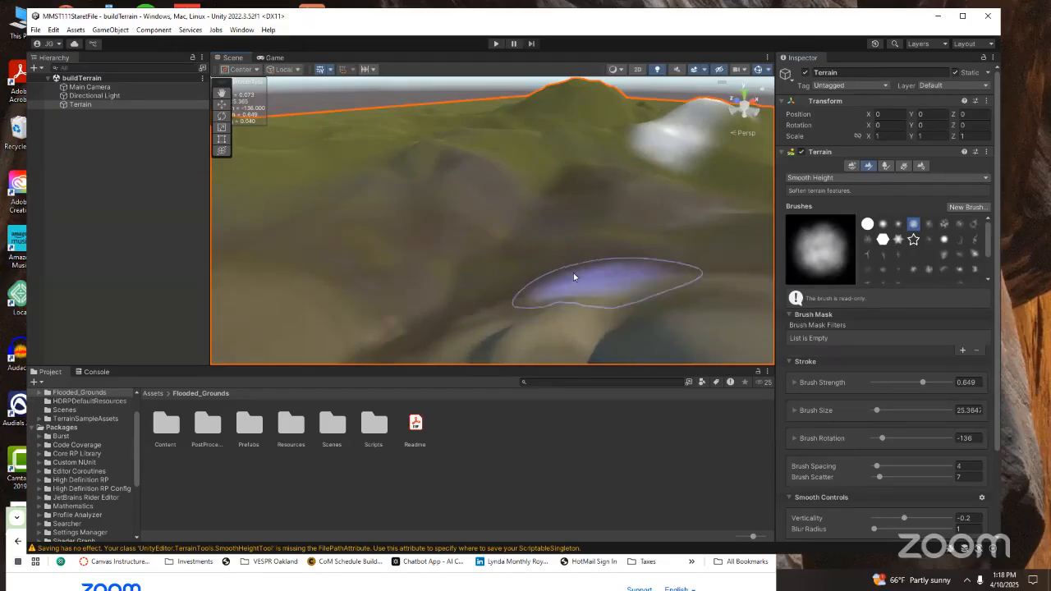
pyautogui.scroll(2, 629, 184)
pyautogui.scroll(3, 639, 197)
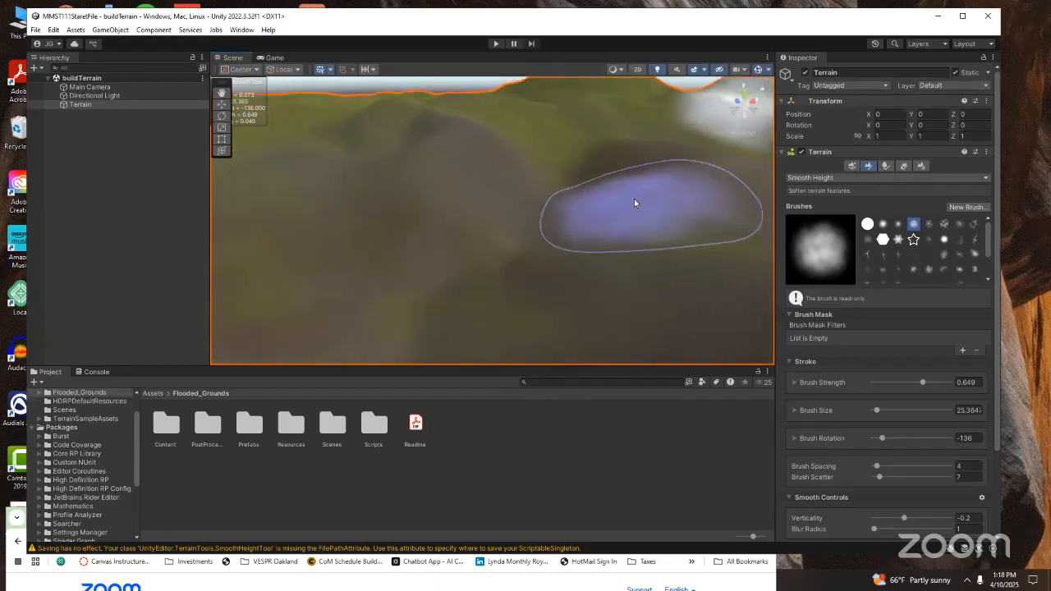
pyautogui.moveTo(630, 238); pyautogui.dragTo(749, 185, button='right')
pyautogui.scroll(3, 614, 195)
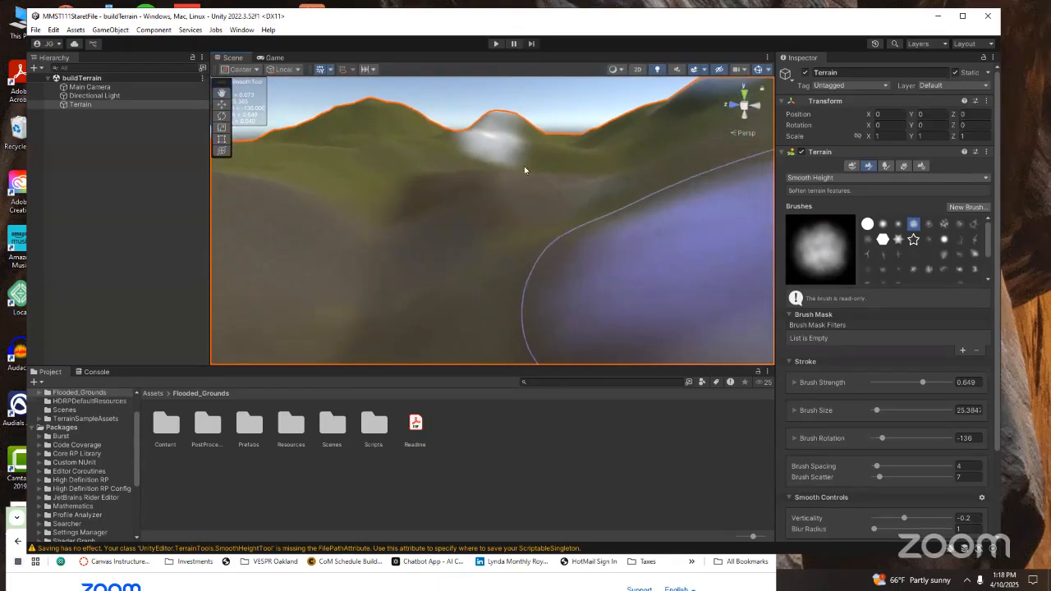
pyautogui.scroll(2, 390, 196)
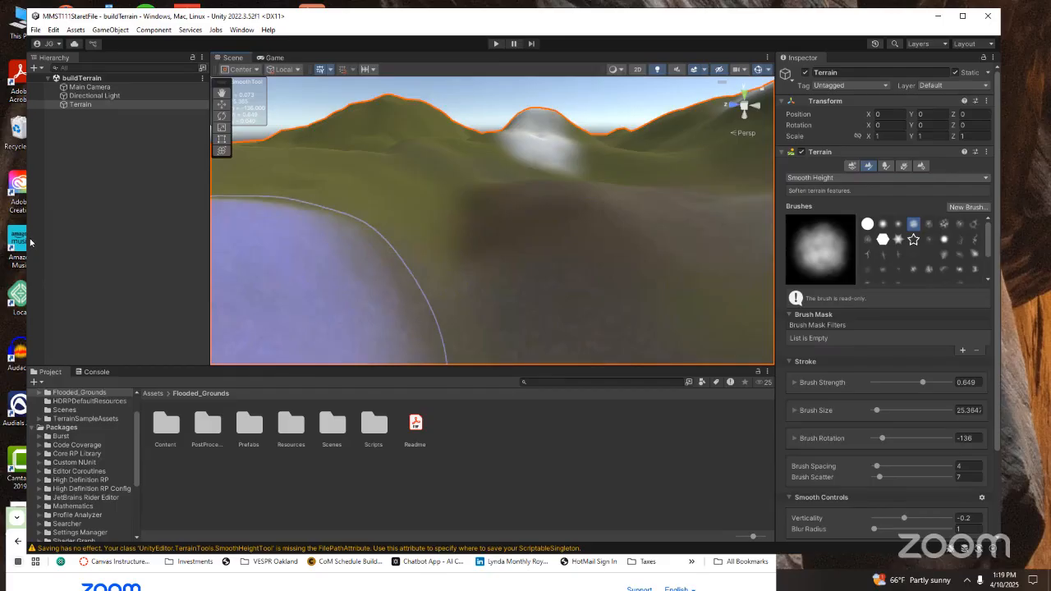
# Add a 3D cube to the scene on the dark valley ground and select it.
pyautogui.rightClick(88, 164)
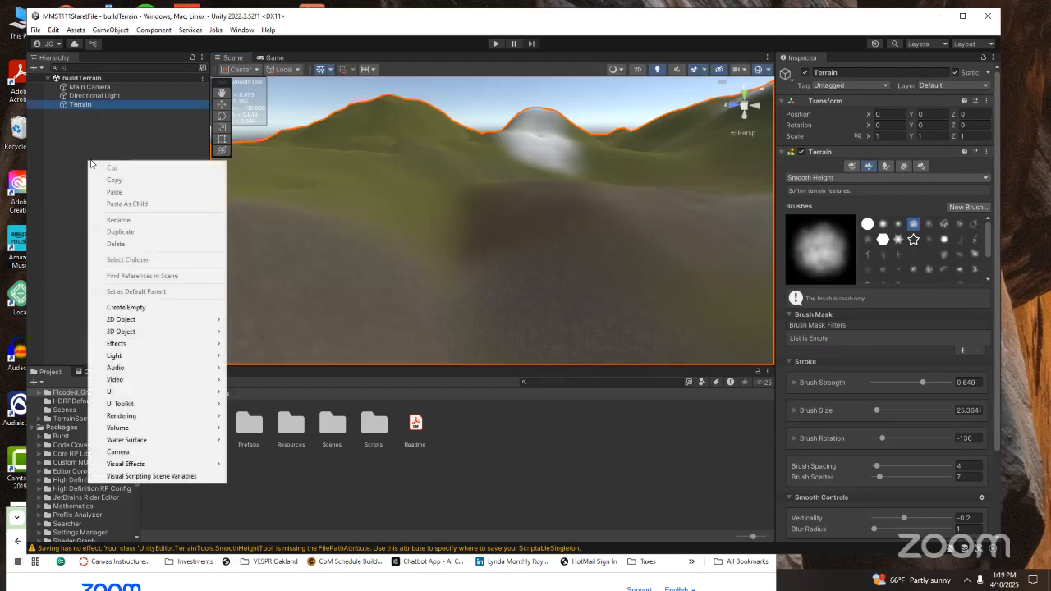
pyautogui.moveTo(153, 336)
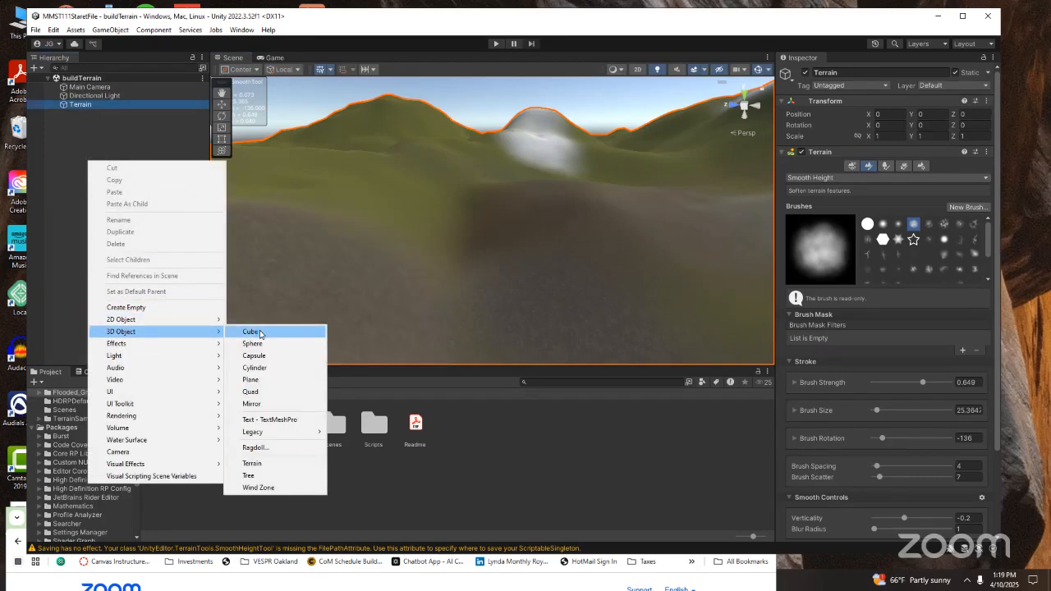
pyautogui.click(252, 332)
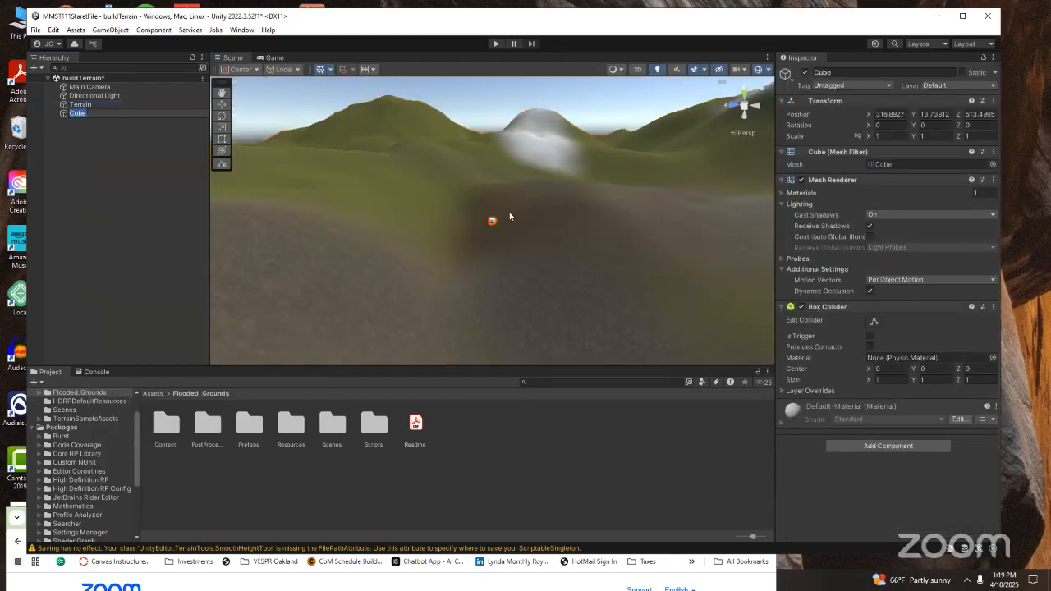
pyautogui.scroll(8, 497, 220)
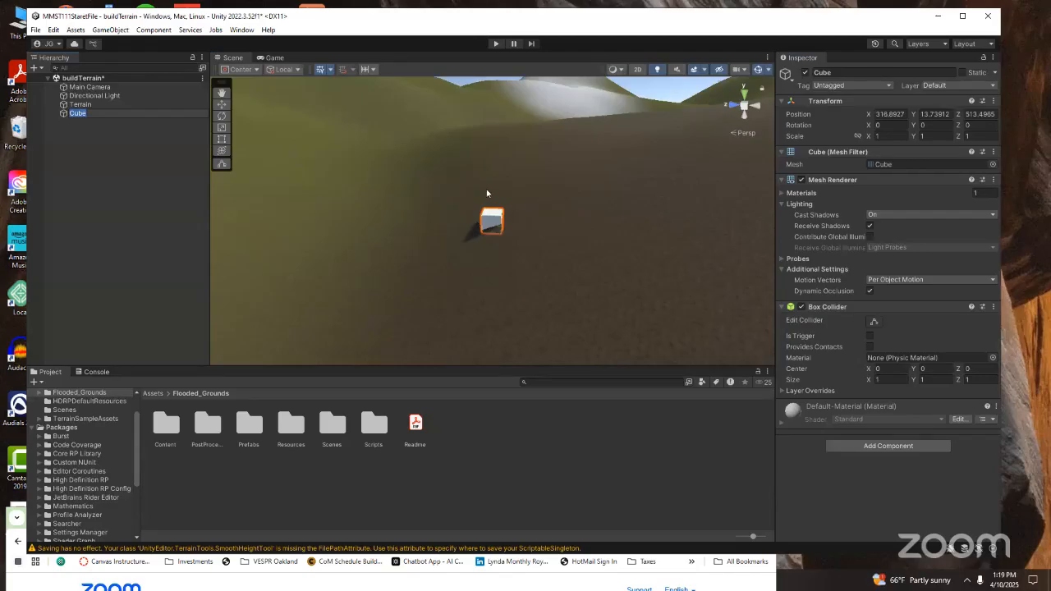
pyautogui.click(491, 222)
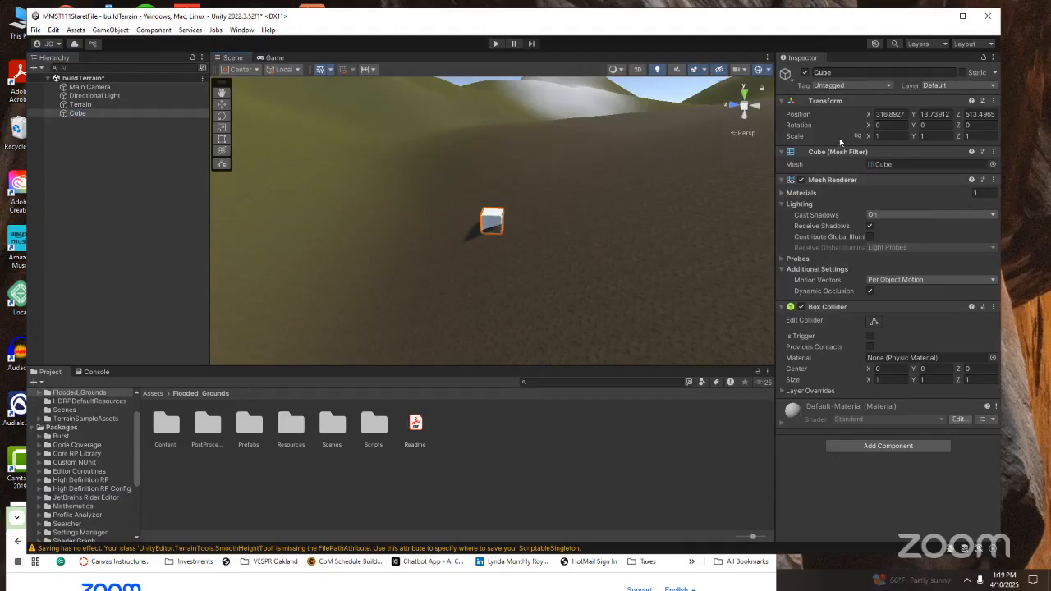
# Scale the cube to X 100 and Y 10 to form a long wall.
pyautogui.click(887, 136)
pyautogui.write('100')
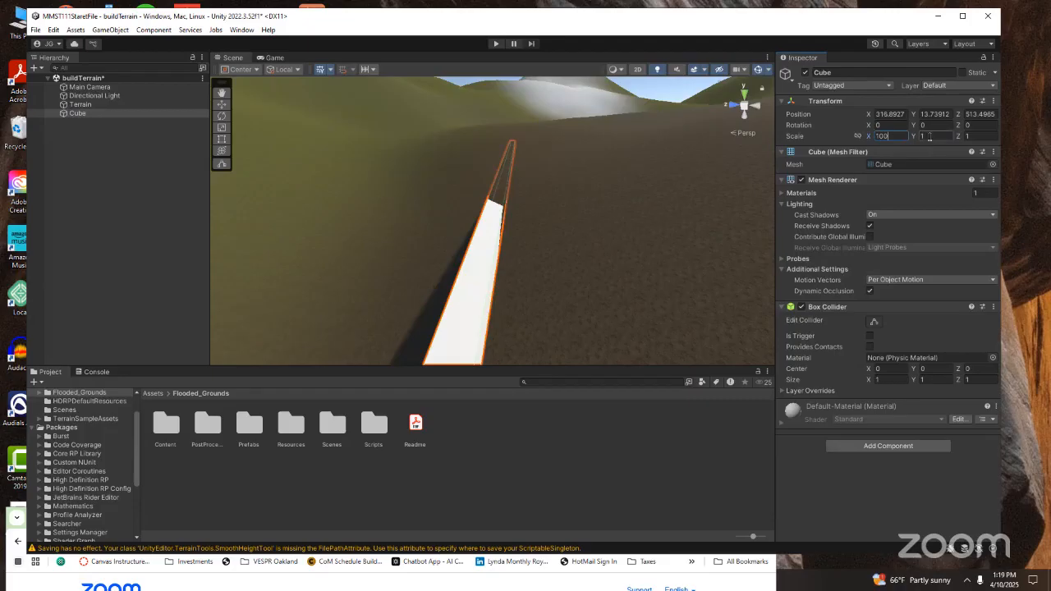
pyautogui.click(923, 137)
pyautogui.write('10')
pyautogui.scroll(-7, 541, 234)
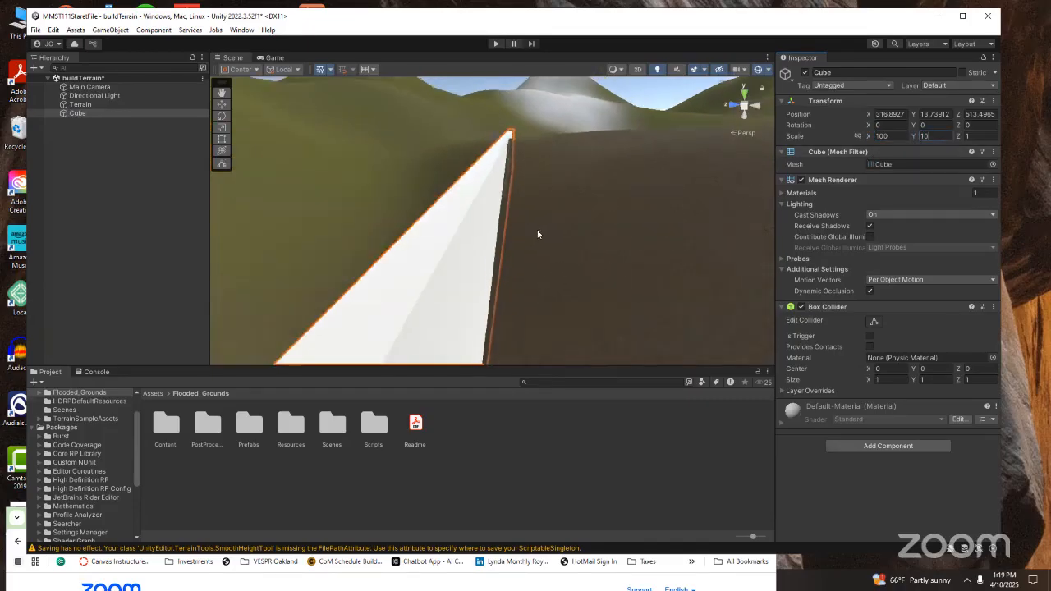
pyautogui.scroll(-5, 516, 300)
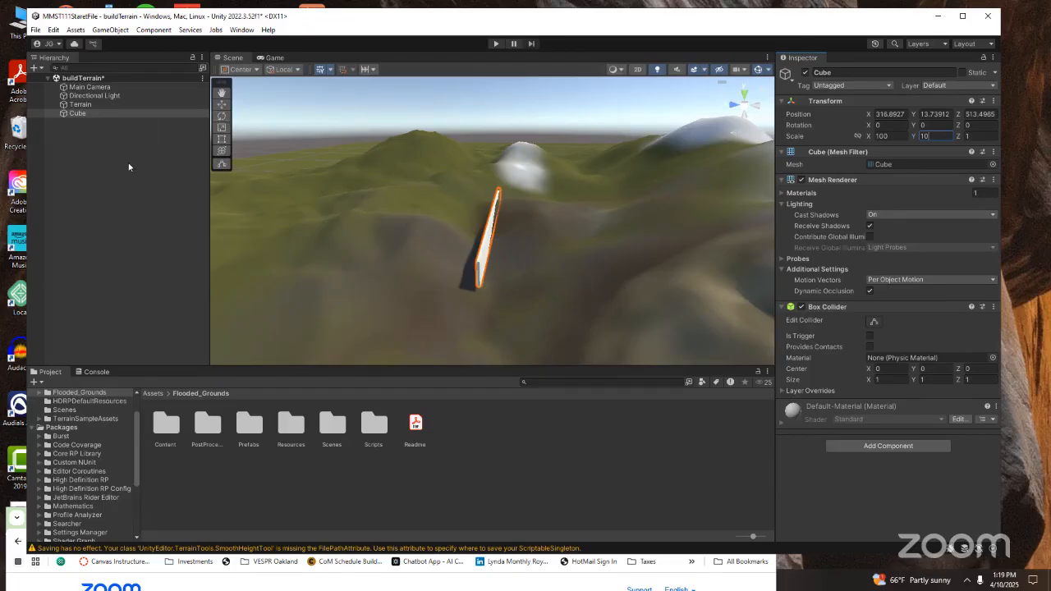
# Rename the cube as "west wall".
pyautogui.click(81, 105)
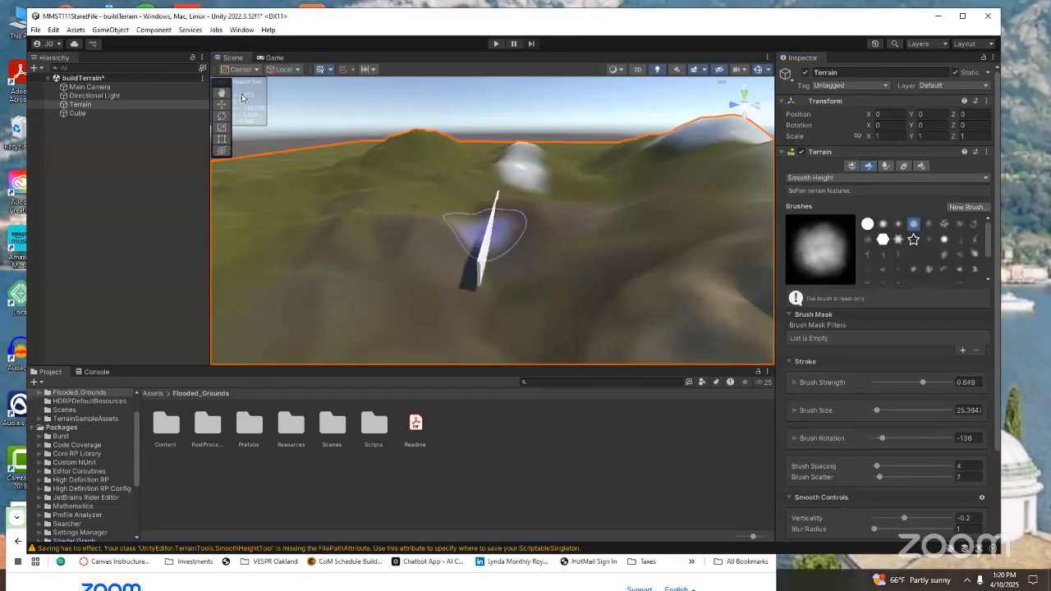
pyautogui.click(77, 113)
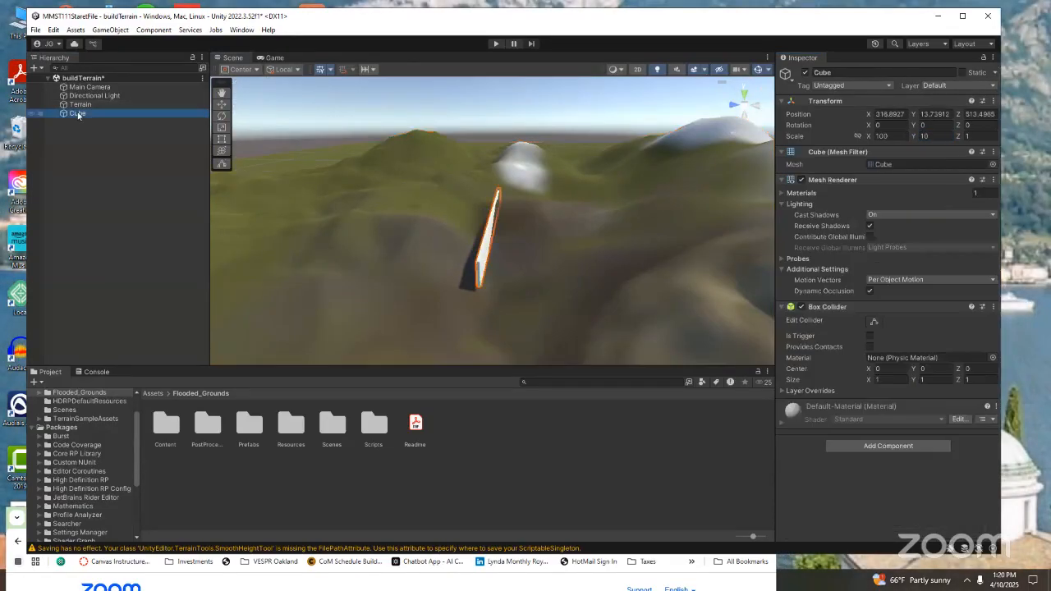
pyautogui.rightClick(77, 113)
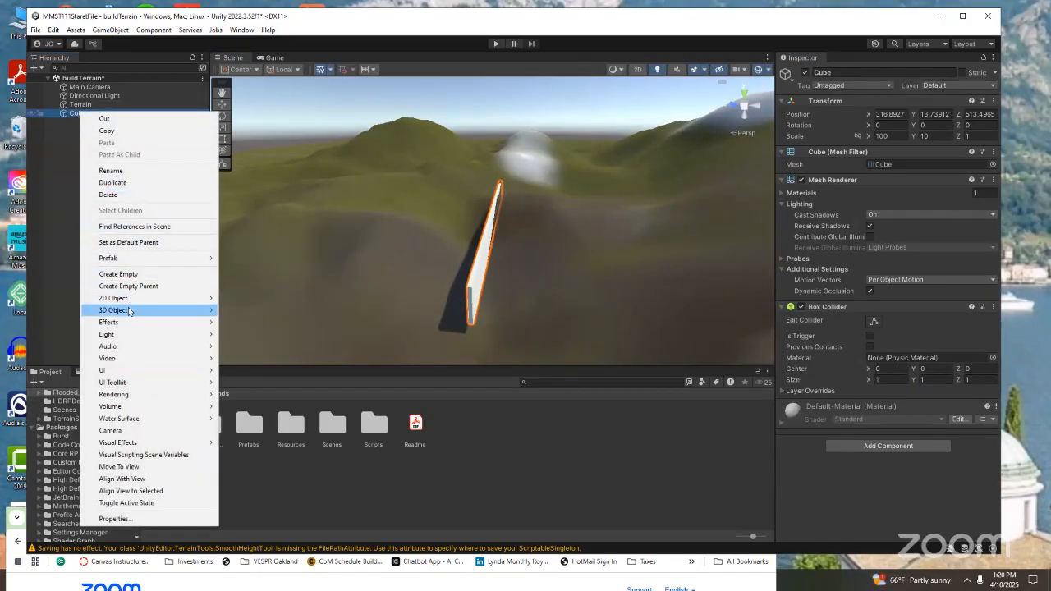
pyautogui.click(120, 171)
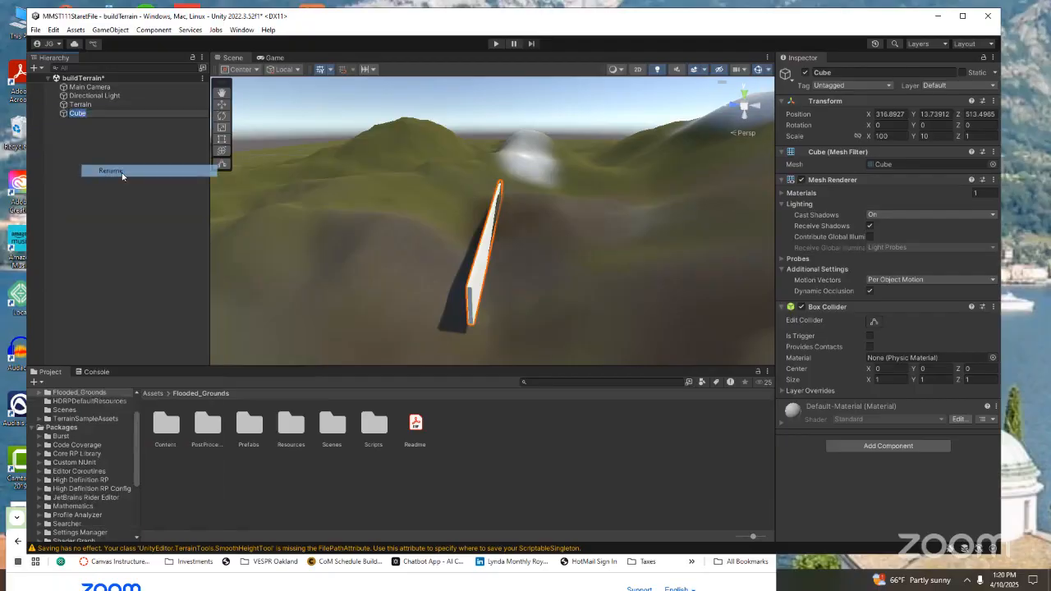
pyautogui.write('west wall')
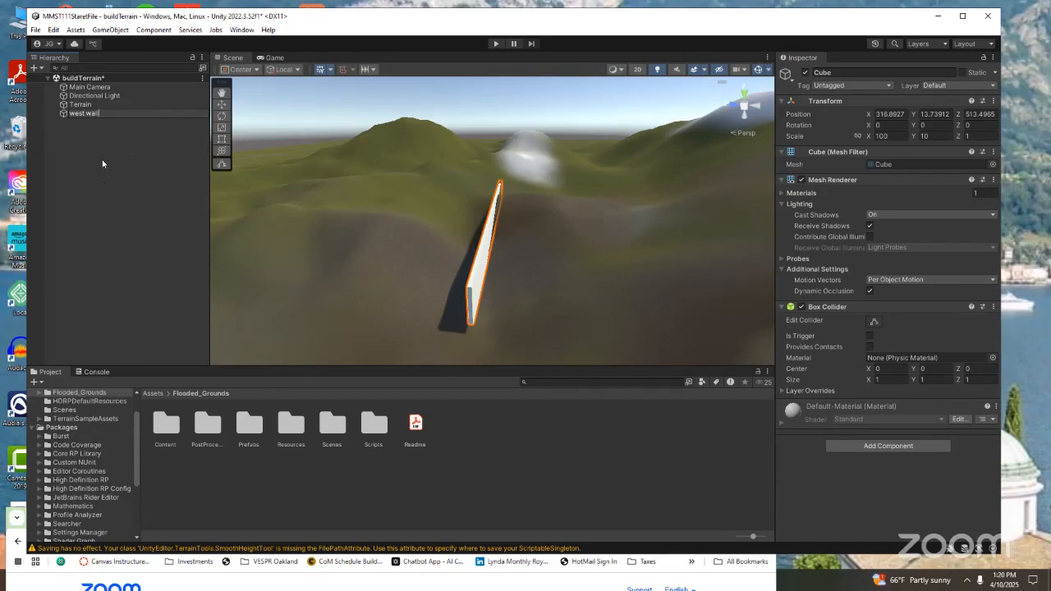
pyautogui.click(131, 219)
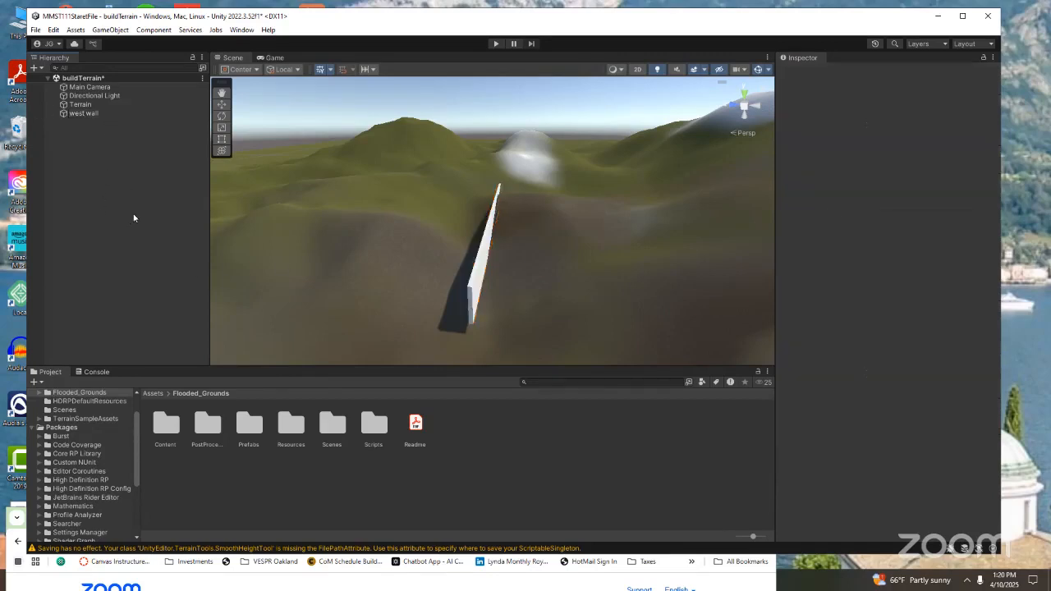
# Move the west wall across the terrain to about X 260.6, Y 12.7, Z 579.3.
pyautogui.click(482, 250)
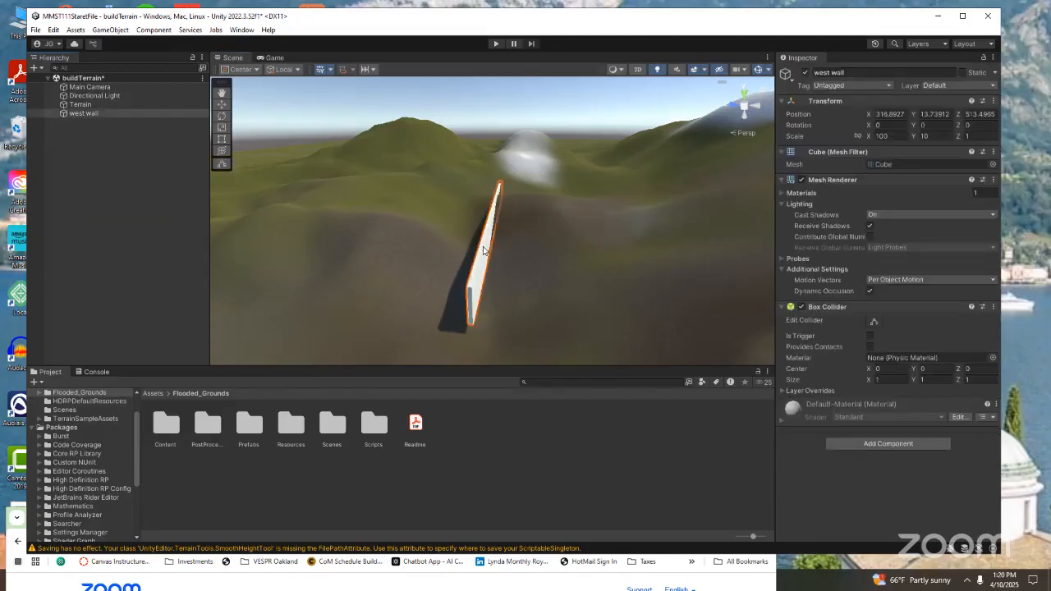
pyautogui.click(221, 105)
pyautogui.moveTo(495, 187)
pyautogui.mouseDown()
pyautogui.moveTo(473, 165)
pyautogui.moveTo(472, 186)
pyautogui.moveTo(481, 186)
pyautogui.mouseUp()
pyautogui.moveTo(451, 223); pyautogui.dragTo(481, 271)
pyautogui.scroll(-5, 556, 329)
pyautogui.scroll(3, 555, 334)
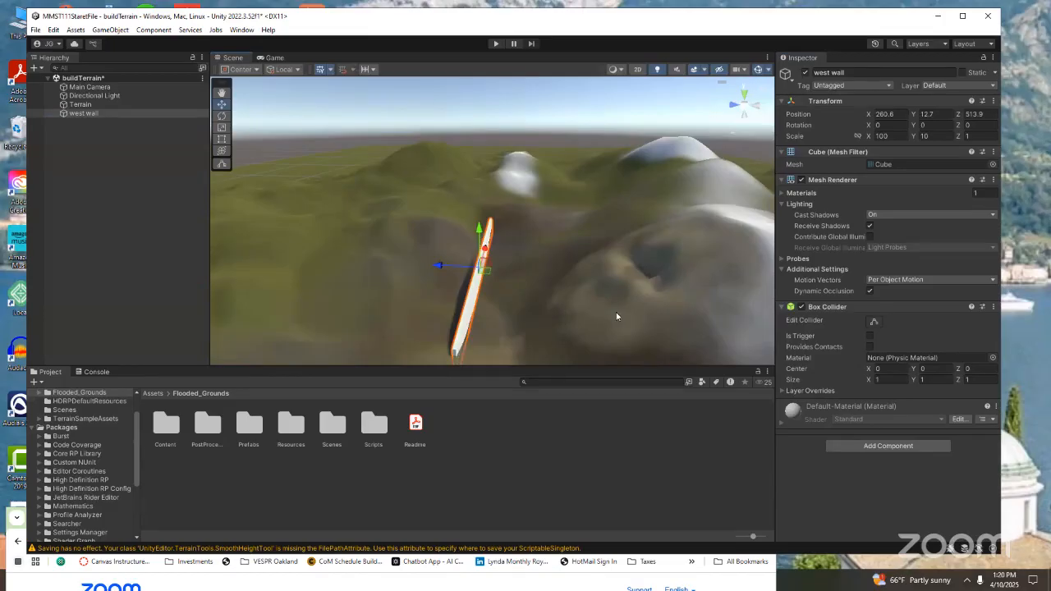
pyautogui.scroll(-4, 488, 322)
pyautogui.scroll(3, 489, 320)
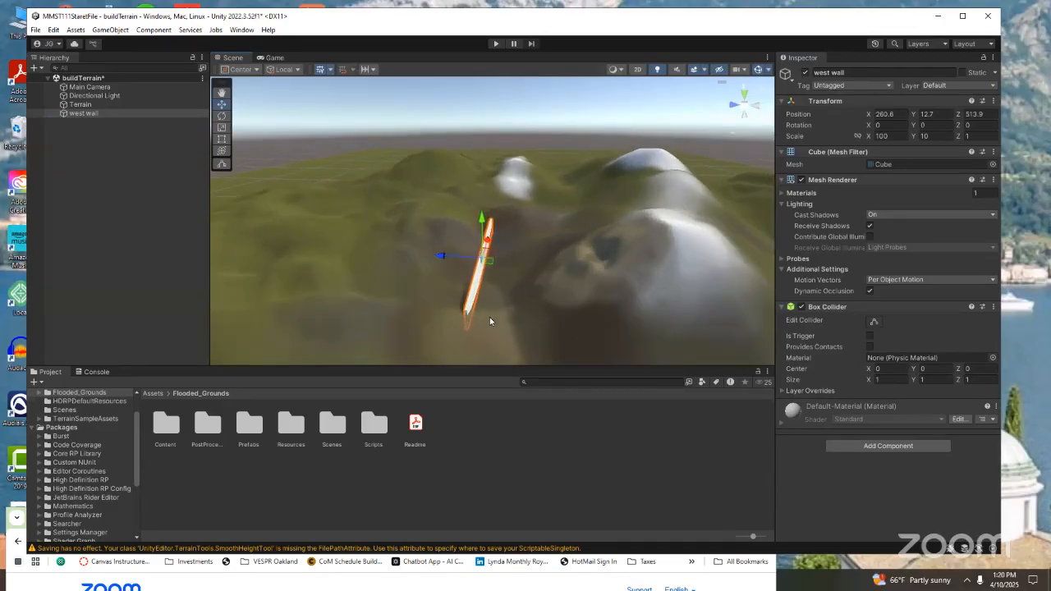
pyautogui.moveTo(442, 263); pyautogui.dragTo(340, 252)
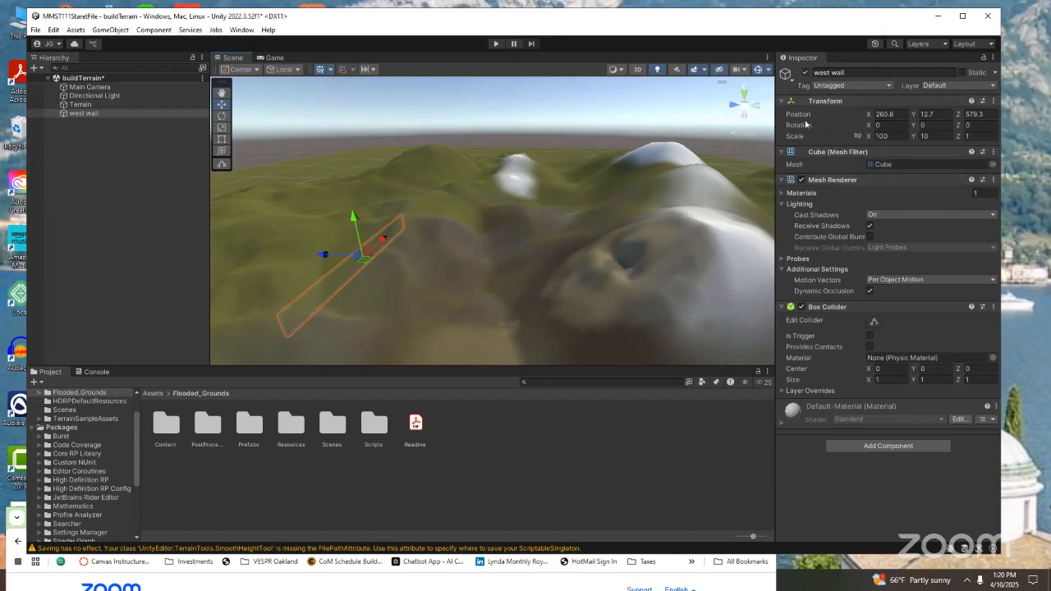
# Flatten the valley floor beside the snowy hills with Set Height, using brush strength about 0.11 and brush size about 59.
pyautogui.click(90, 104)
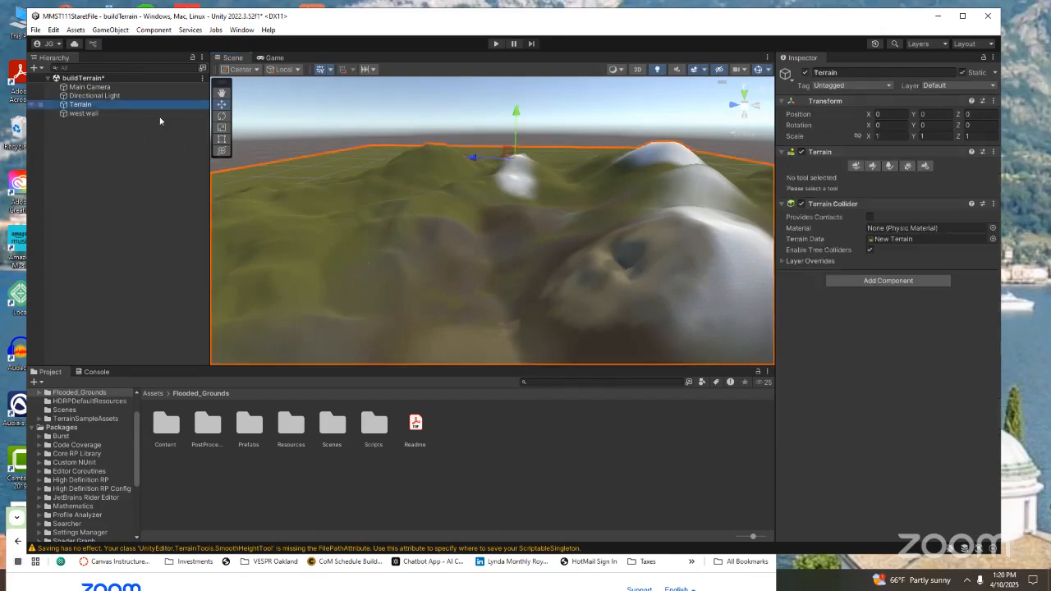
pyautogui.click(872, 168)
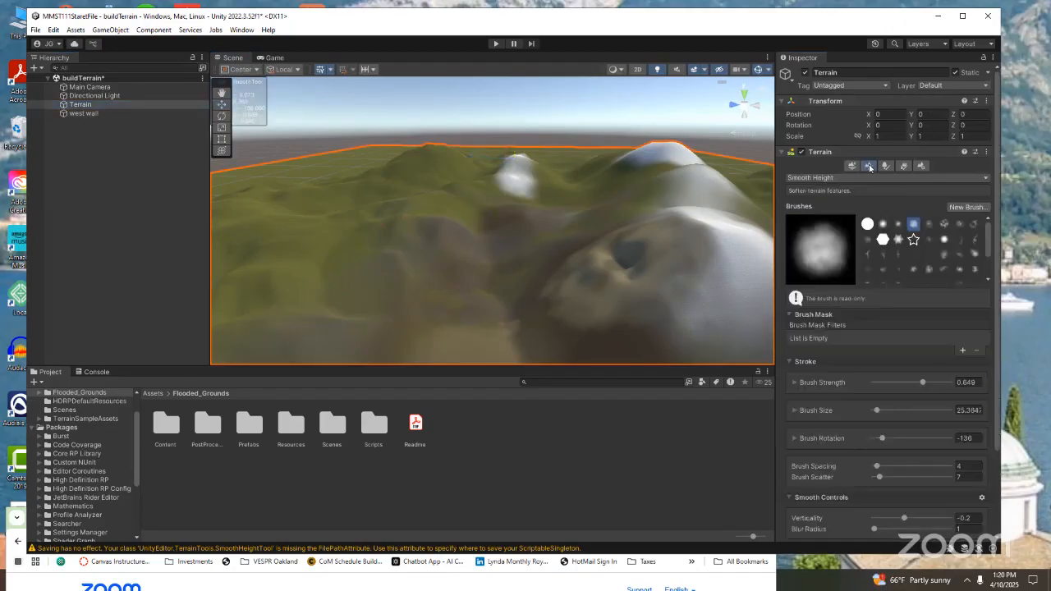
pyautogui.click(868, 178)
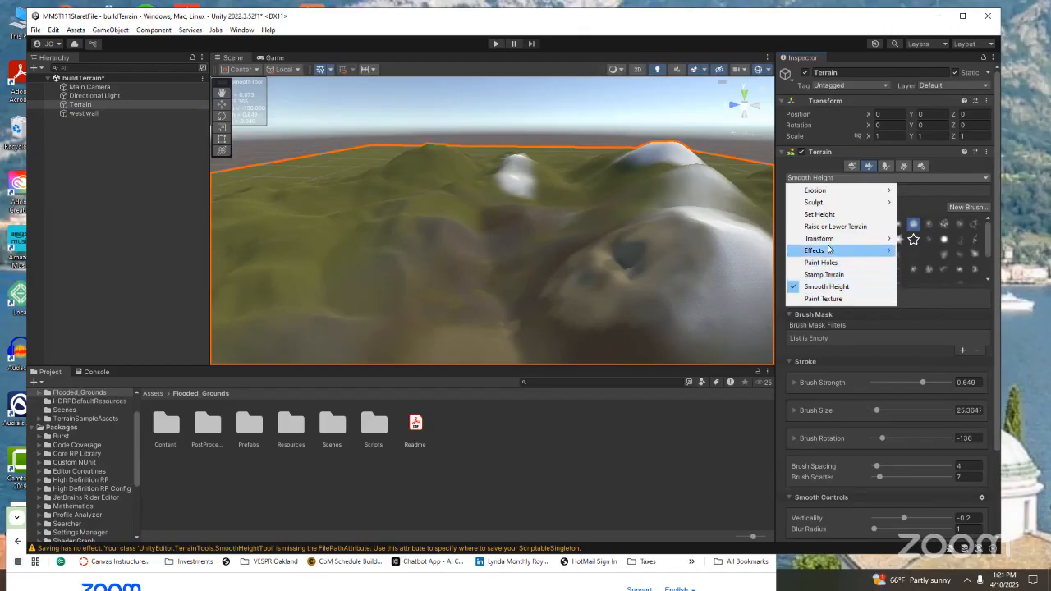
pyautogui.click(823, 214)
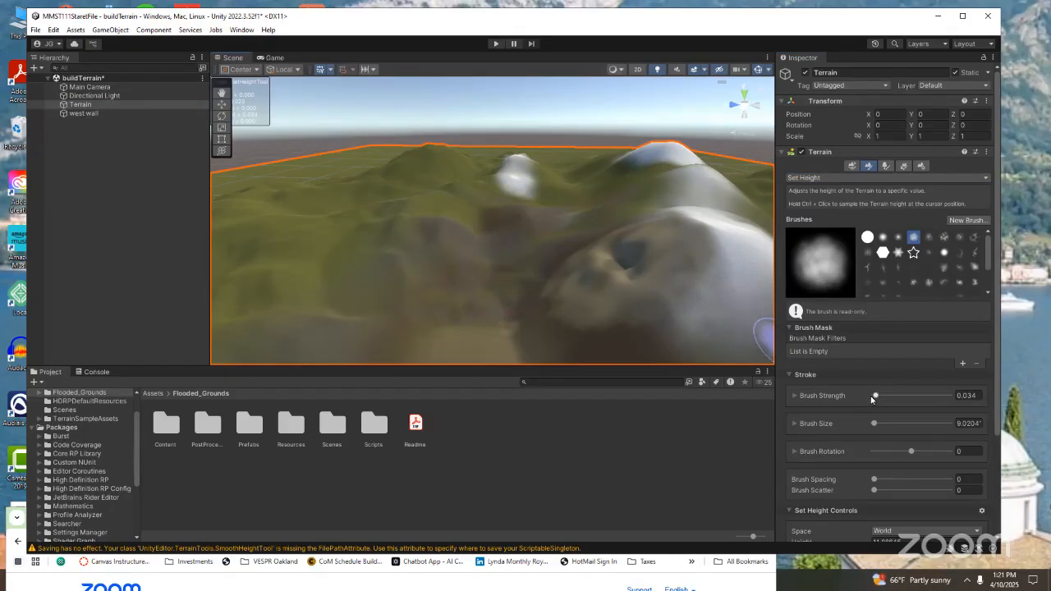
pyautogui.moveTo(875, 397); pyautogui.dragTo(882, 398)
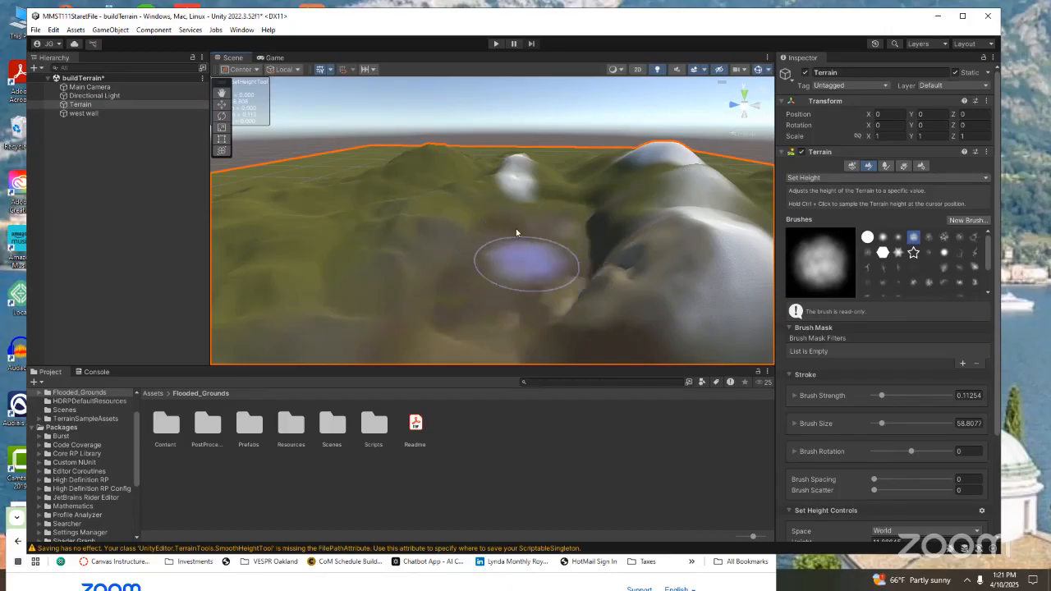
pyautogui.scroll(-2, 364, 271)
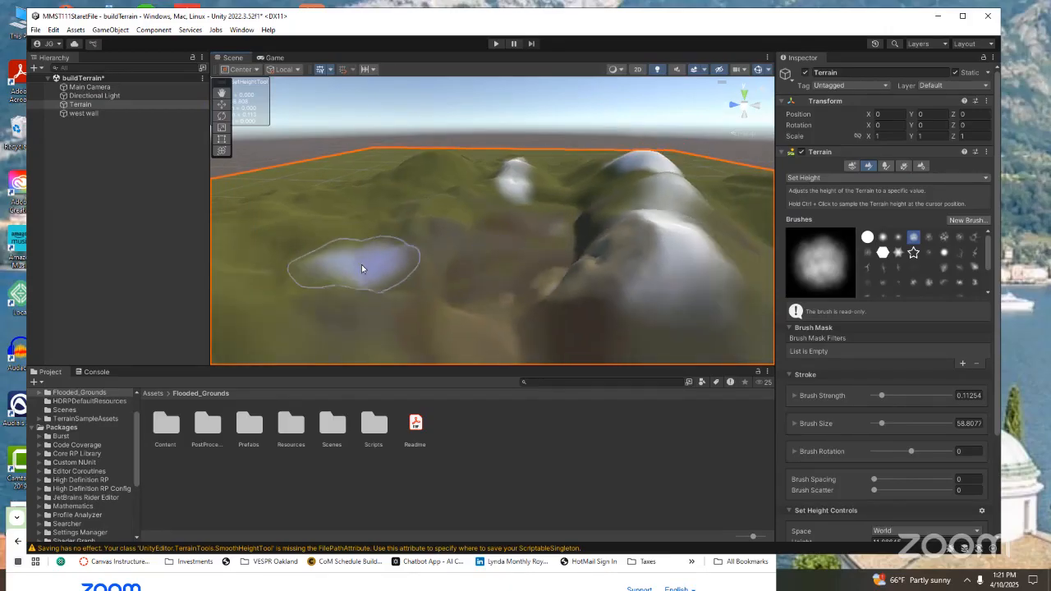
# Move the west wall back beside the flattened valley and raise it, to about Y 22.1, Z 524.3.
pyautogui.doubleClick(82, 114)
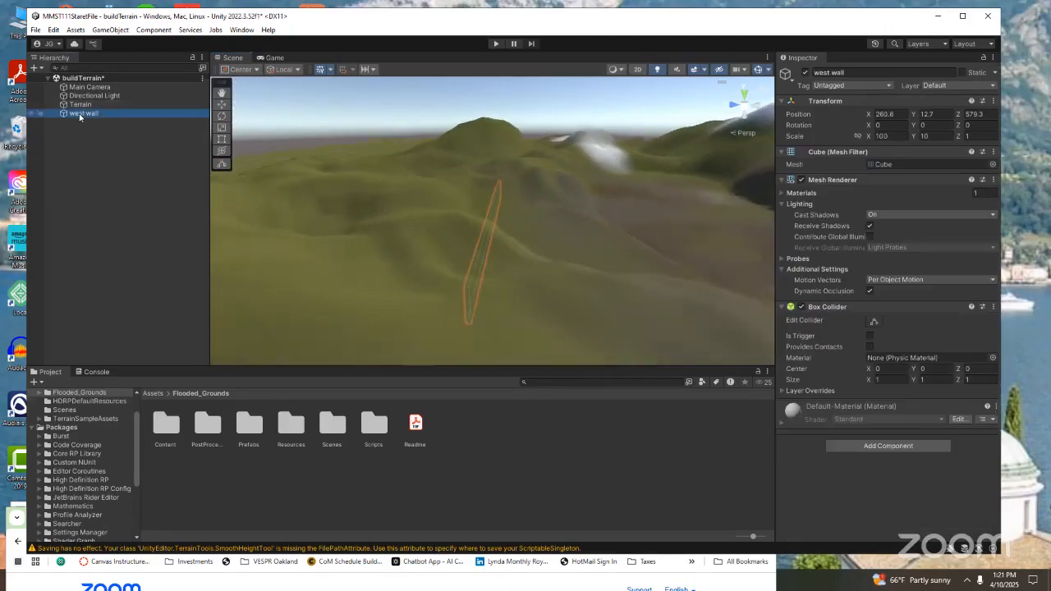
pyautogui.click(221, 105)
pyautogui.moveTo(456, 219); pyautogui.dragTo(592, 224)
pyautogui.moveTo(644, 185); pyautogui.dragTo(652, 154)
pyautogui.moveTo(673, 251); pyautogui.dragTo(718, 264, button='right')
pyautogui.scroll(-6, 717, 261)
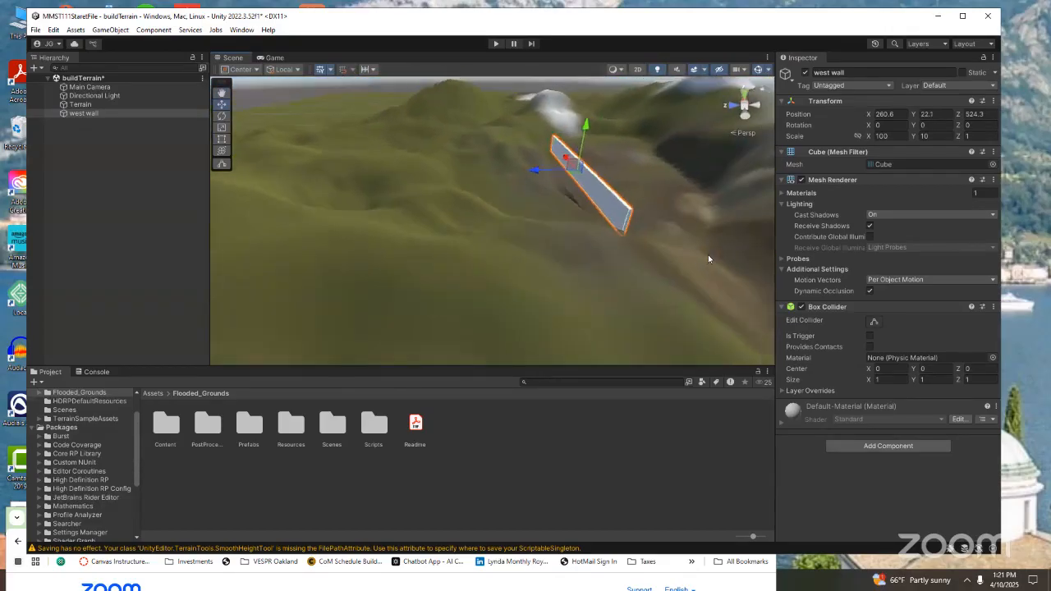
pyautogui.moveTo(636, 246); pyautogui.dragTo(613, 252, button='right')
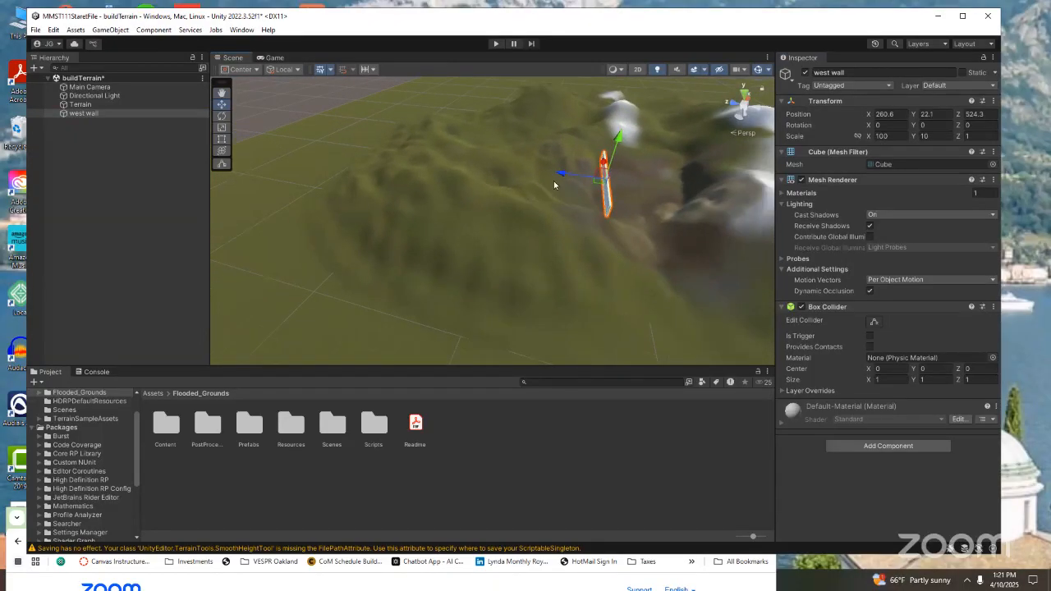
# Move the west wall to about Z 537.8 and flatten the slopes and valley floor beyond it with Set Height.
pyautogui.moveTo(558, 172); pyautogui.dragTo(546, 163)
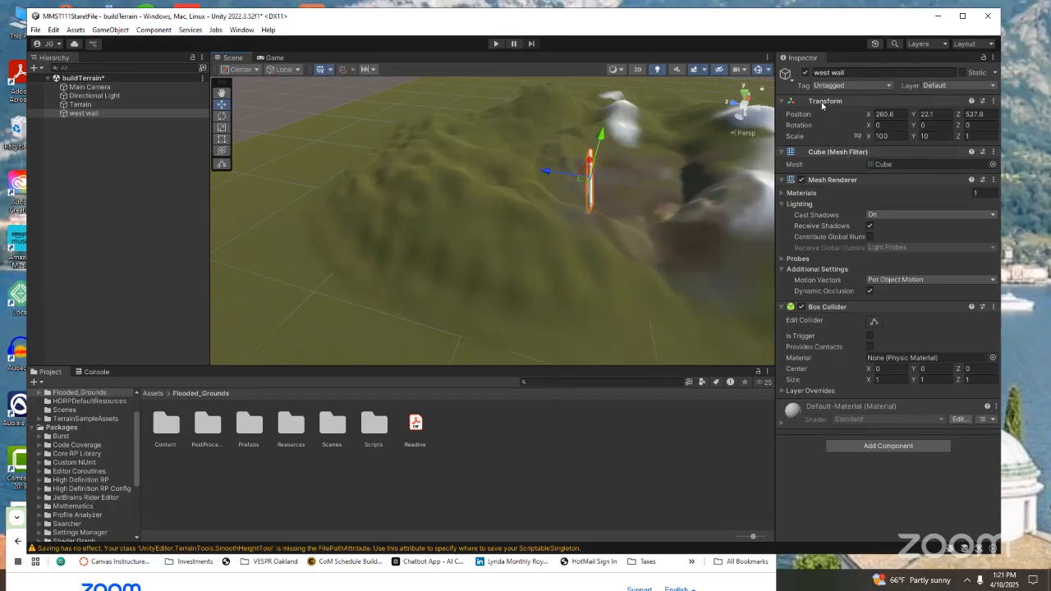
pyautogui.click(81, 105)
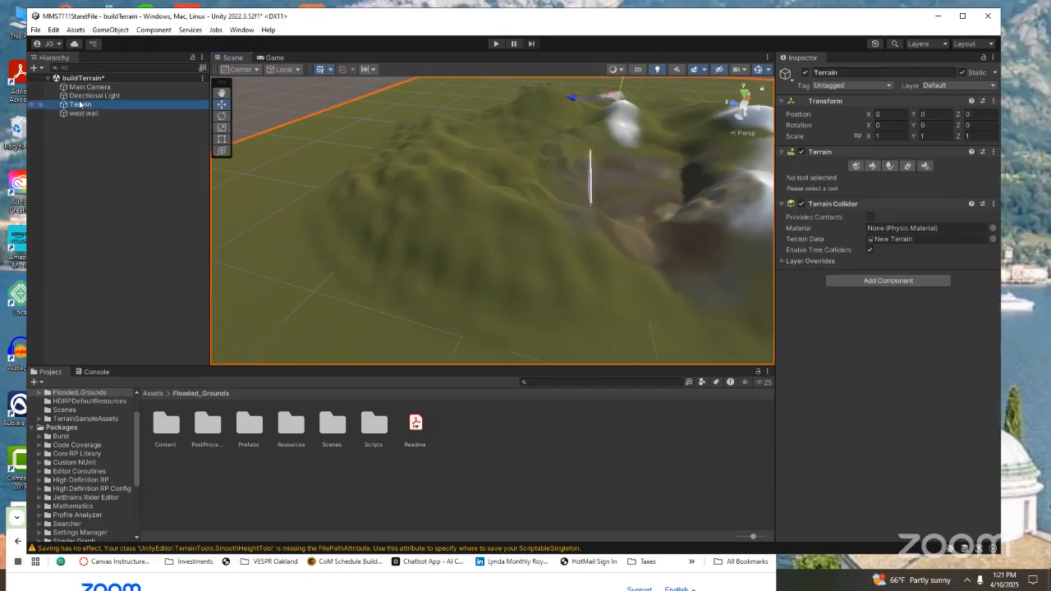
pyautogui.click(873, 166)
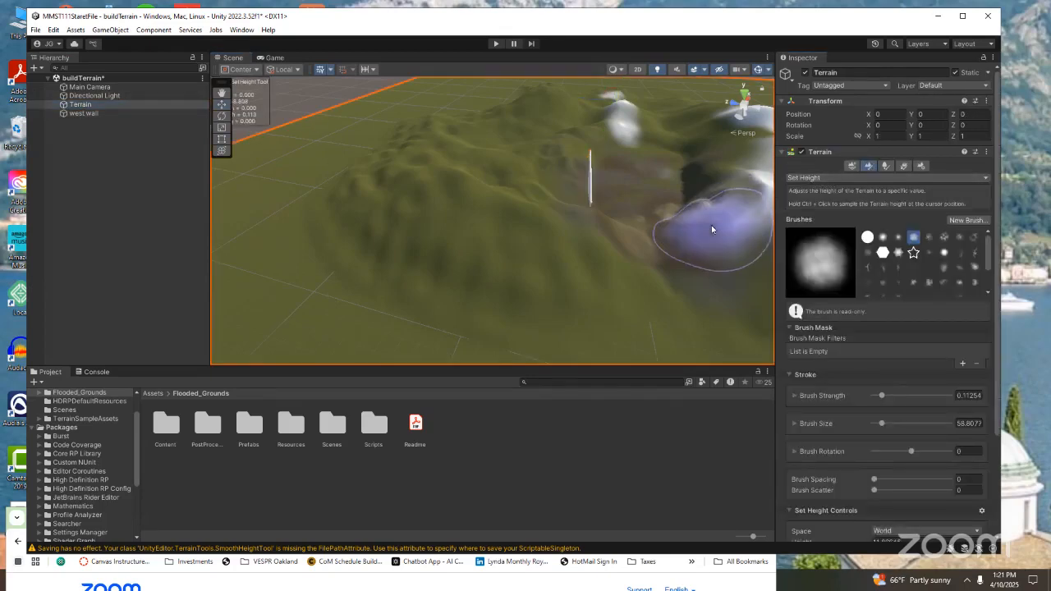
pyautogui.moveTo(712, 230)
pyautogui.mouseDown()
pyautogui.moveTo(650, 243)
pyautogui.moveTo(678, 257)
pyautogui.mouseUp()
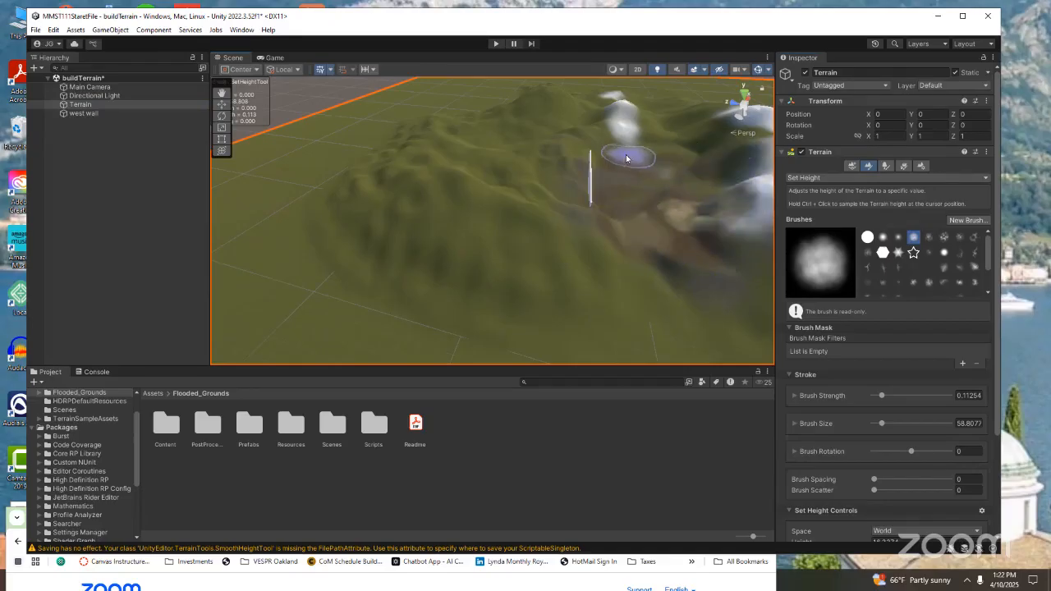
pyautogui.moveTo(597, 170)
pyautogui.mouseDown()
pyautogui.moveTo(667, 143)
pyautogui.moveTo(708, 219)
pyautogui.moveTo(634, 163)
pyautogui.moveTo(643, 210)
pyautogui.moveTo(674, 178)
pyautogui.moveTo(681, 193)
pyautogui.moveTo(631, 237)
pyautogui.moveTo(708, 225)
pyautogui.moveTo(603, 204)
pyautogui.moveTo(646, 153)
pyautogui.moveTo(691, 221)
pyautogui.moveTo(604, 175)
pyautogui.moveTo(713, 189)
pyautogui.moveTo(726, 278)
pyautogui.moveTo(639, 272)
pyautogui.moveTo(702, 278)
pyautogui.moveTo(636, 261)
pyautogui.moveTo(690, 232)
pyautogui.moveTo(670, 240)
pyautogui.moveTo(735, 304)
pyautogui.moveTo(630, 296)
pyautogui.moveTo(582, 146)
pyautogui.moveTo(706, 144)
pyautogui.moveTo(726, 295)
pyautogui.moveTo(625, 288)
pyautogui.moveTo(586, 213)
pyautogui.moveTo(616, 144)
pyautogui.moveTo(713, 180)
pyautogui.moveTo(746, 235)
pyautogui.mouseUp()
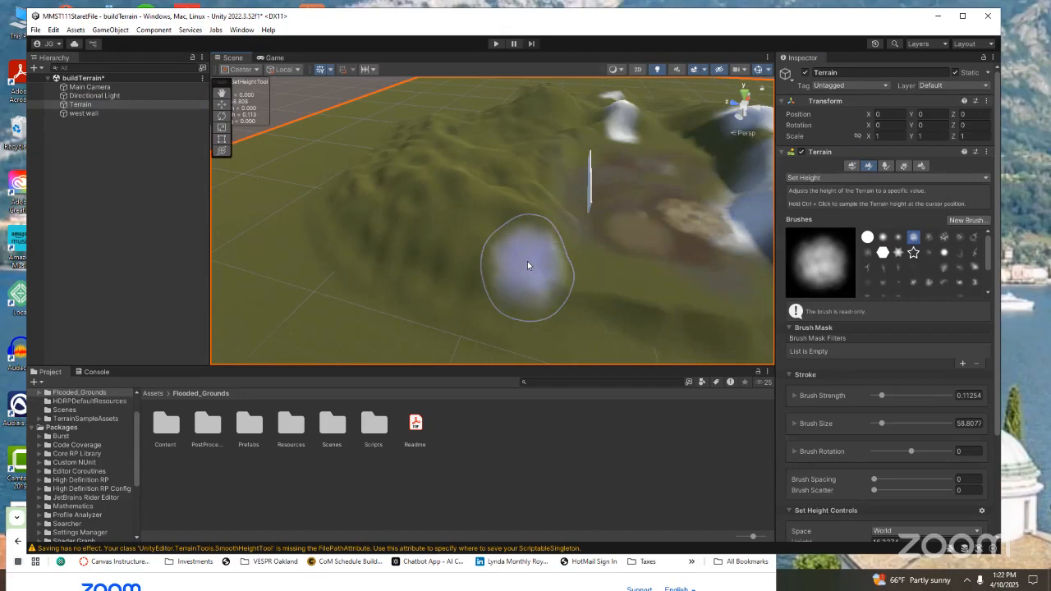
# Shift the west wall along its length and lower it onto the ground, to about X 254.75, Y 21.32.
pyautogui.click(91, 114)
pyautogui.scroll(3, 587, 190)
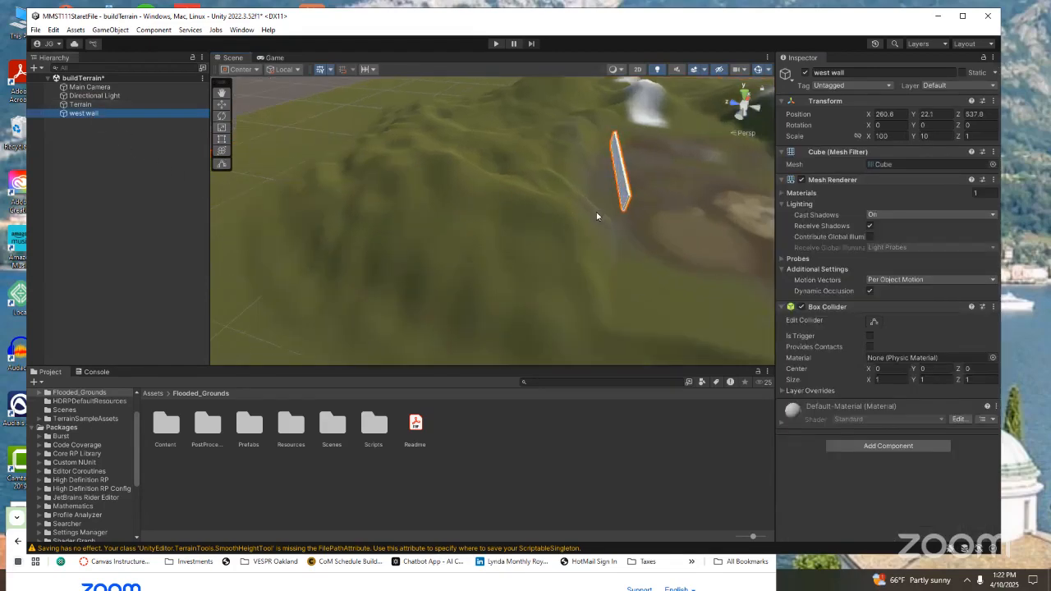
pyautogui.doubleClick(90, 114)
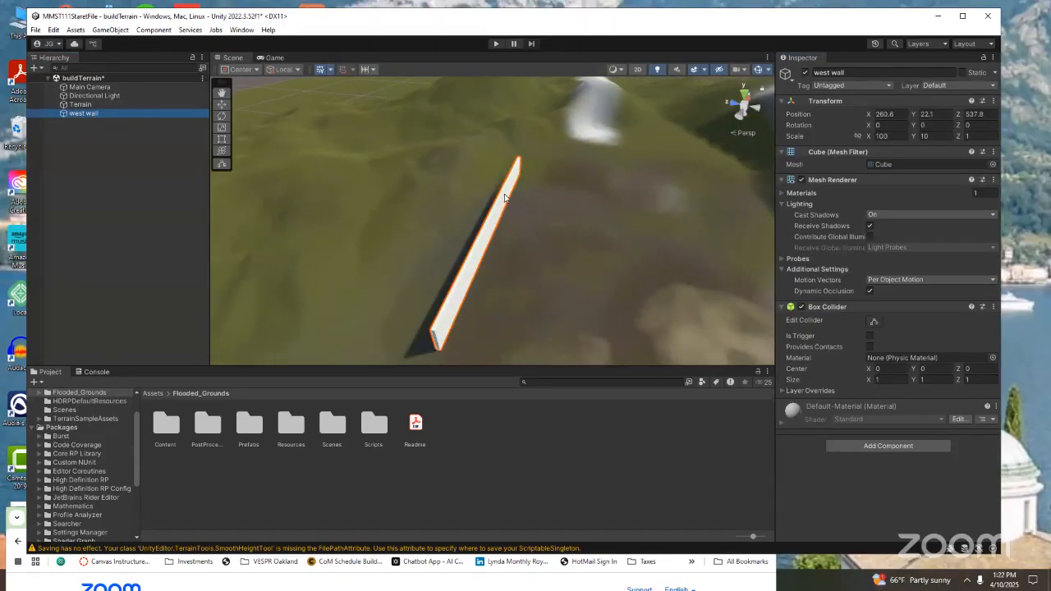
pyautogui.click(496, 219)
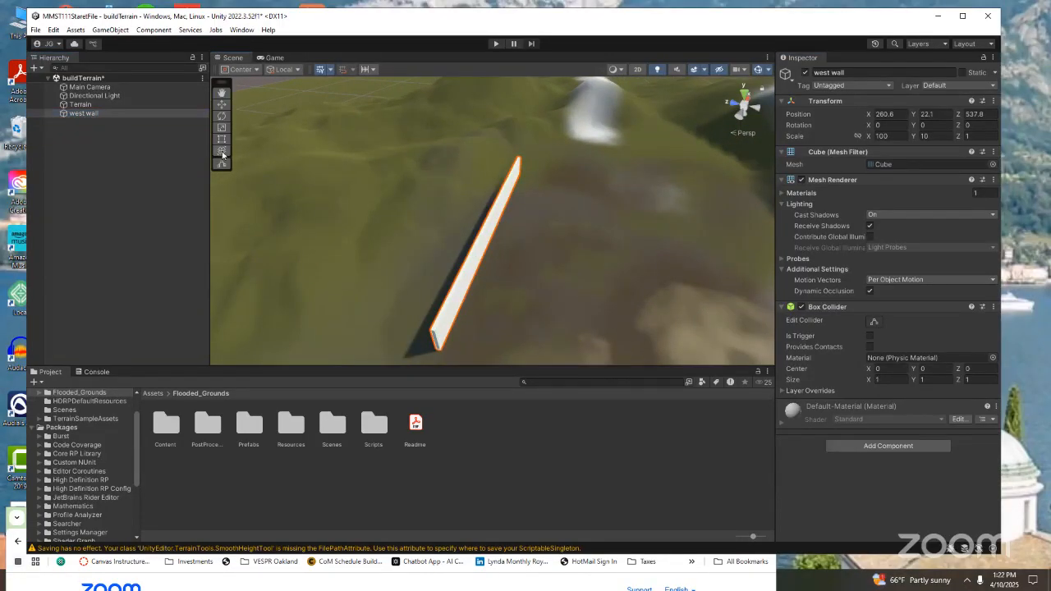
pyautogui.click(222, 104)
pyautogui.moveTo(503, 199); pyautogui.dragTo(475, 226)
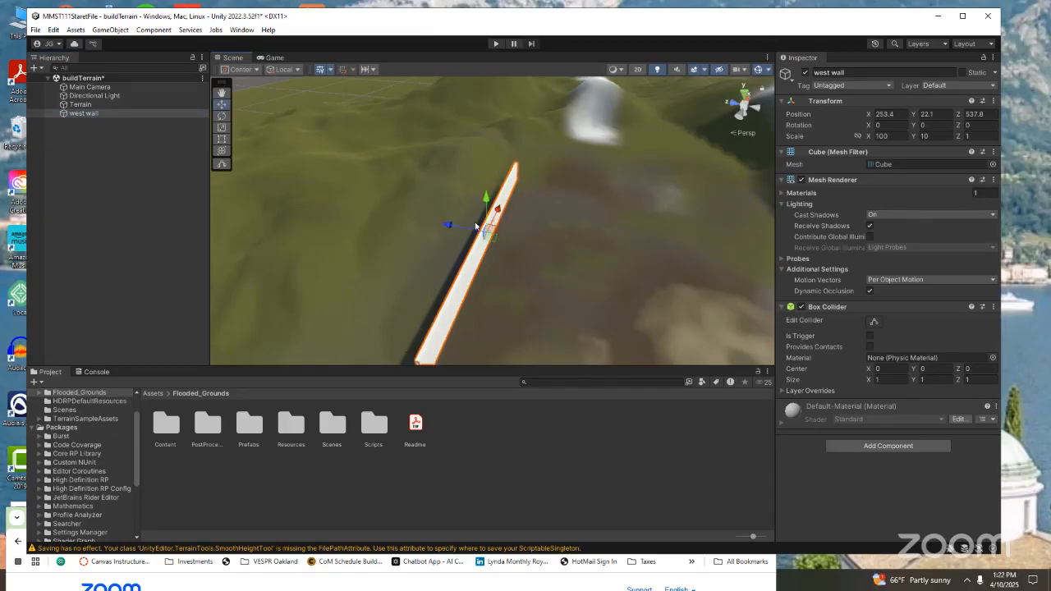
pyautogui.scroll(5, 493, 246)
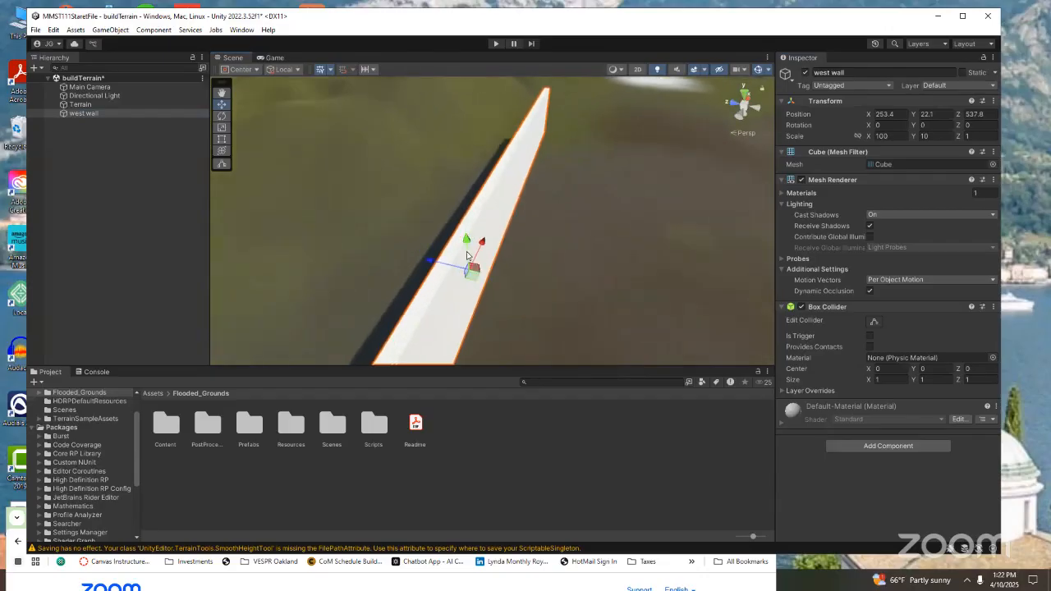
pyautogui.moveTo(482, 244)
pyautogui.mouseDown()
pyautogui.moveTo(375, 129)
pyautogui.moveTo(456, 246)
pyautogui.moveTo(465, 239)
pyautogui.mouseUp()
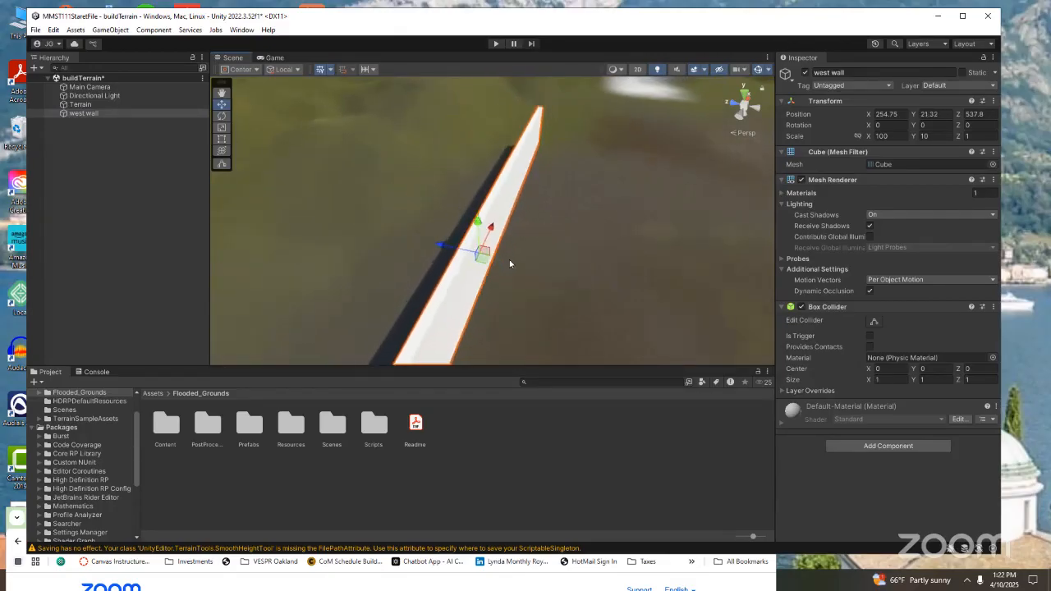
pyautogui.scroll(-10, 509, 260)
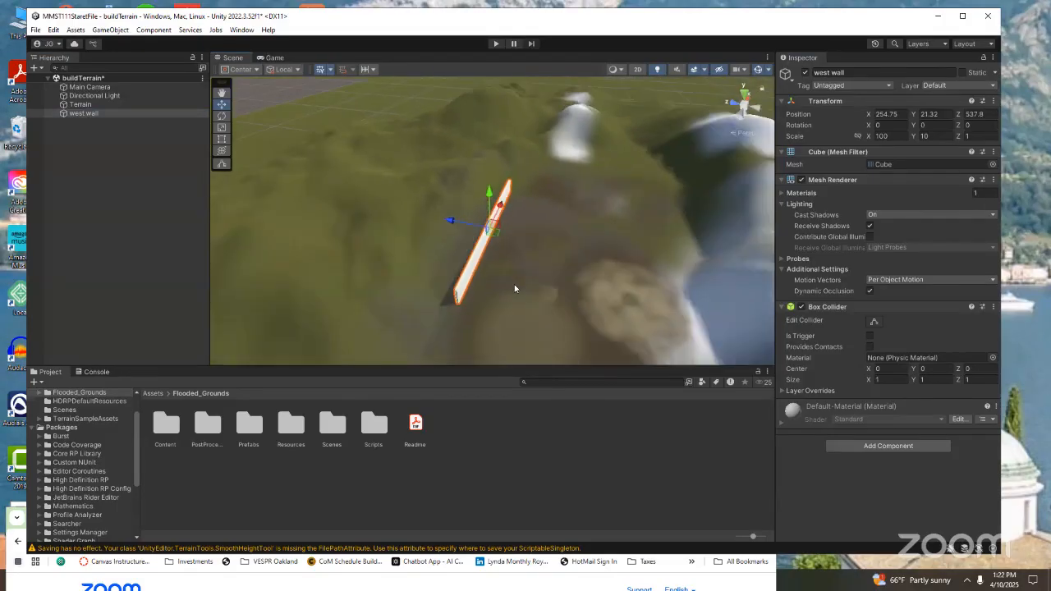
# Lengthen the west wall to an X scale of 150 and move it toward the green hills, to about Z 546.8.
pyautogui.scroll(-3, 515, 288)
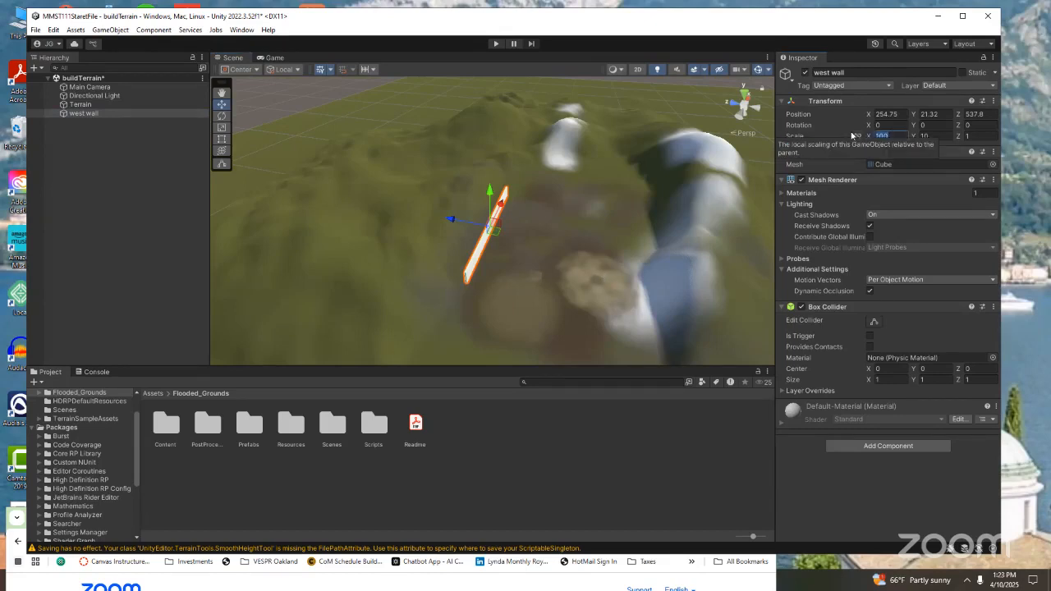
pyautogui.write('10')
pyautogui.write('0')
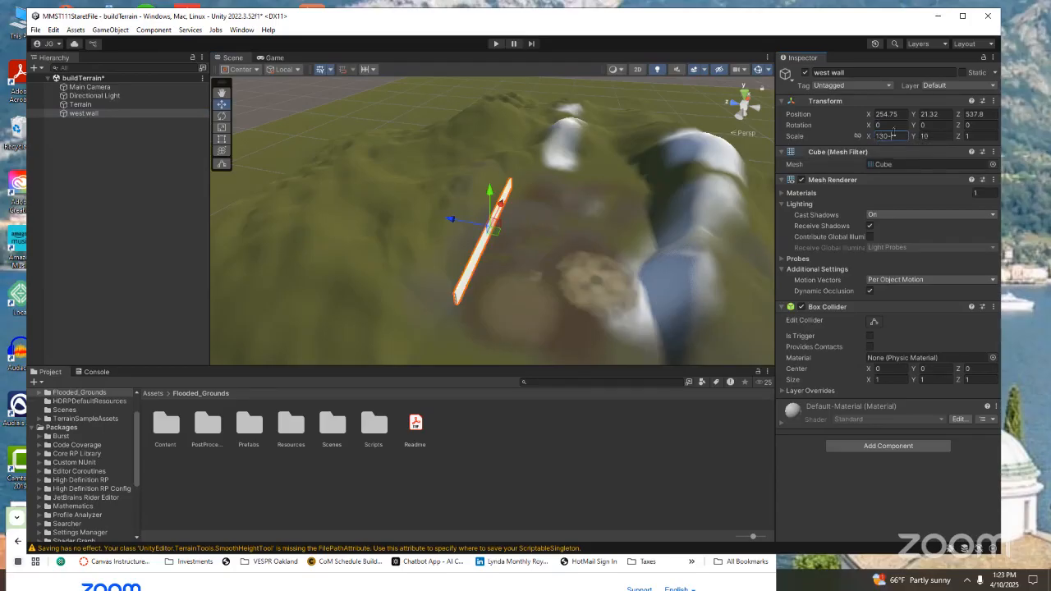
pyautogui.write('1')
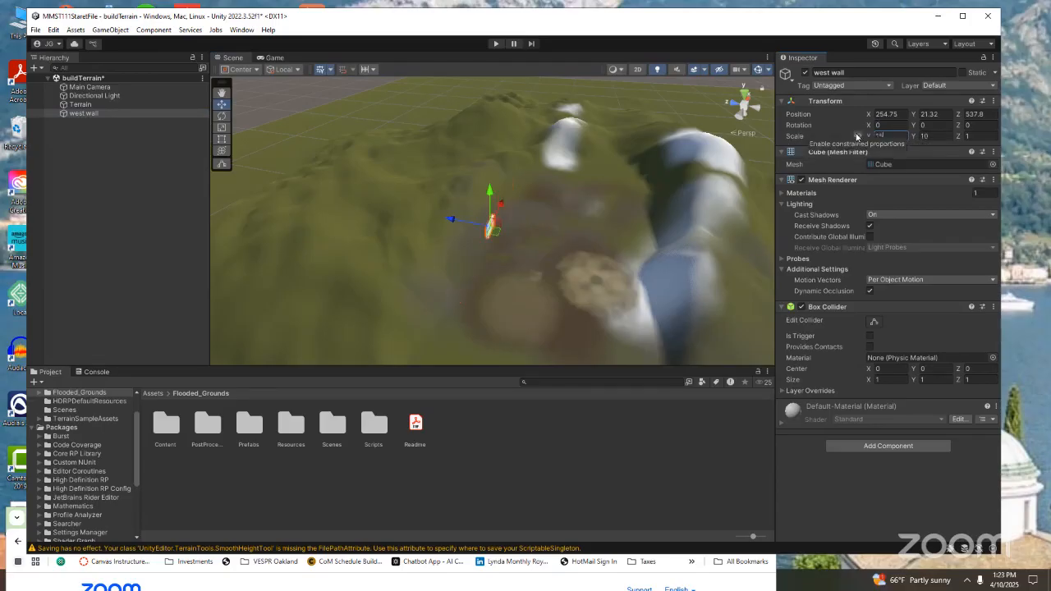
pyautogui.write('50')
pyautogui.scroll(4, 511, 259)
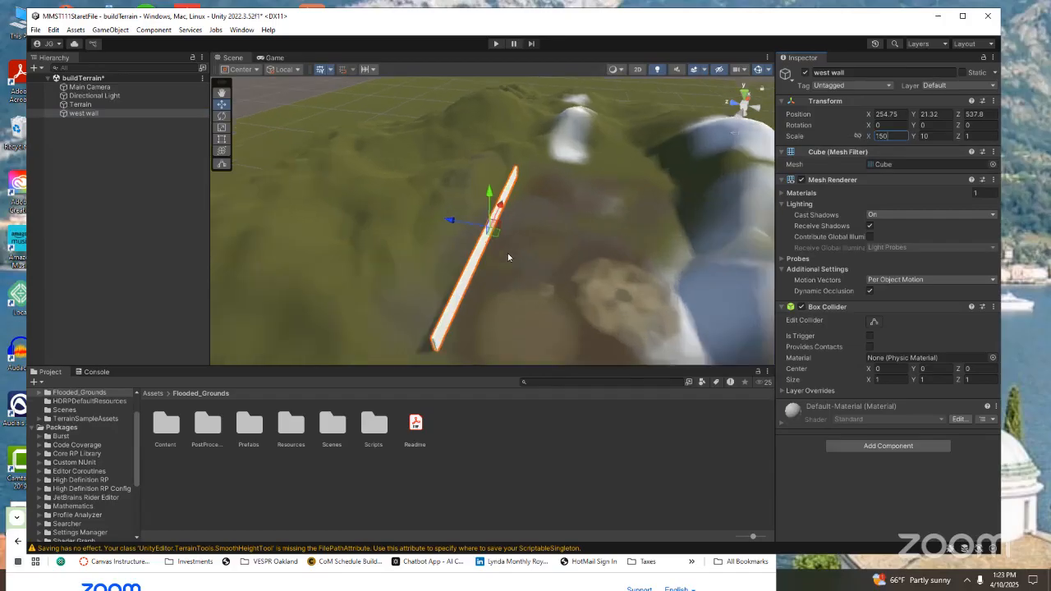
pyautogui.moveTo(450, 224); pyautogui.dragTo(434, 220)
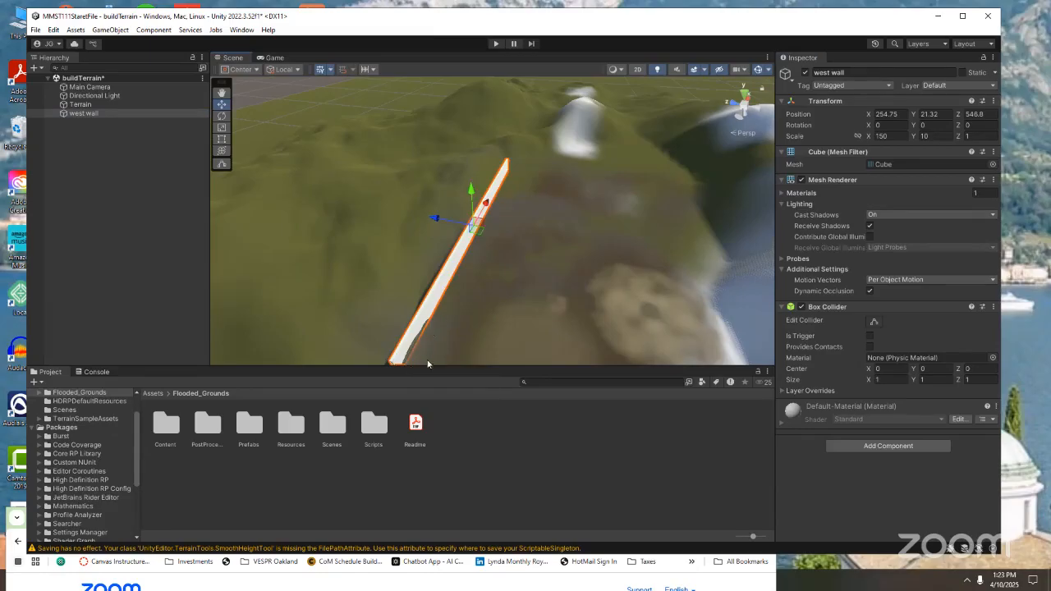
# Flatten the terrain along the partly buried end of the west wall with the Set Height brush.
pyautogui.scroll(4, 446, 348)
pyautogui.keyDown('alt'); pyautogui.moveTo(446, 362); pyautogui.dragTo(419, 236); pyautogui.keyUp('alt')
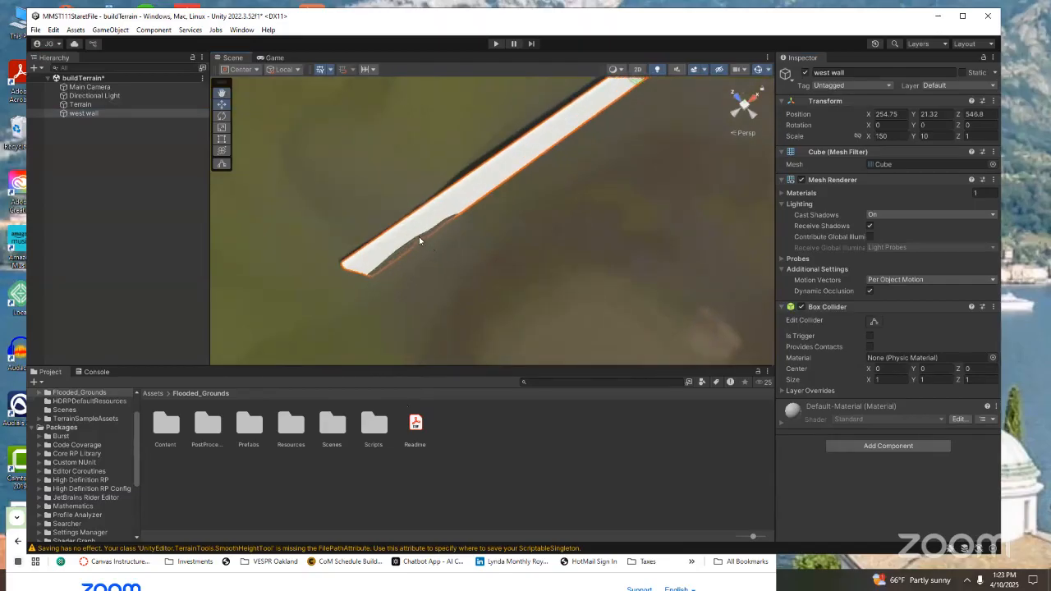
pyautogui.scroll(3, 383, 236)
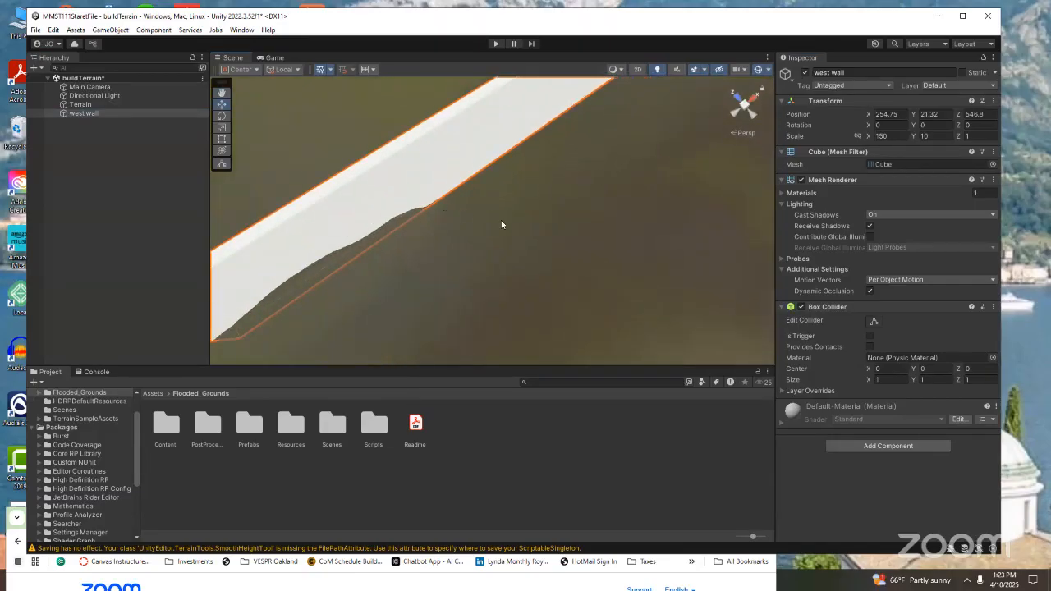
pyautogui.scroll(-5, 502, 223)
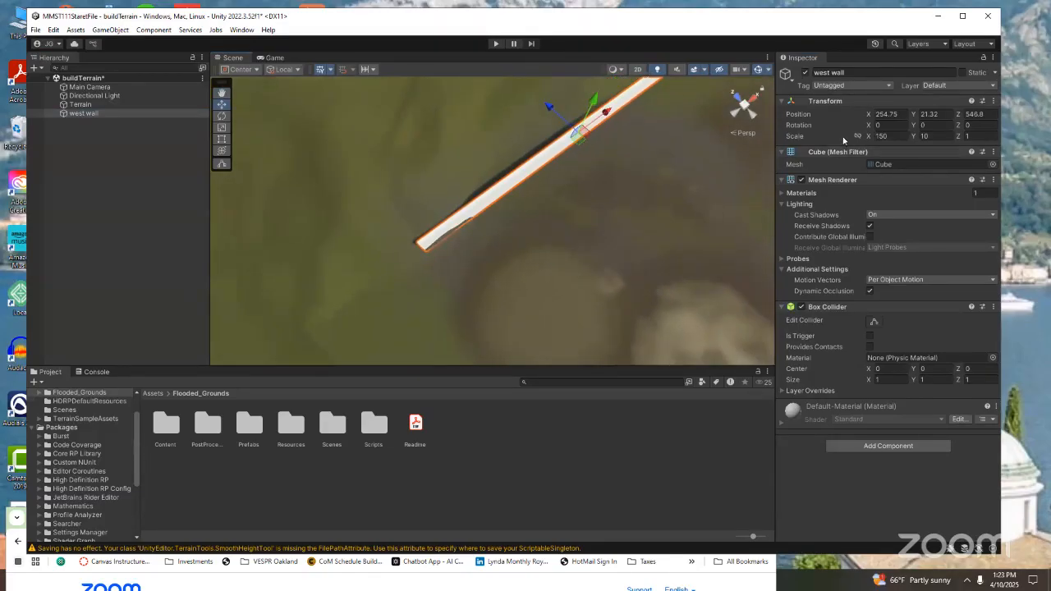
pyautogui.click(80, 104)
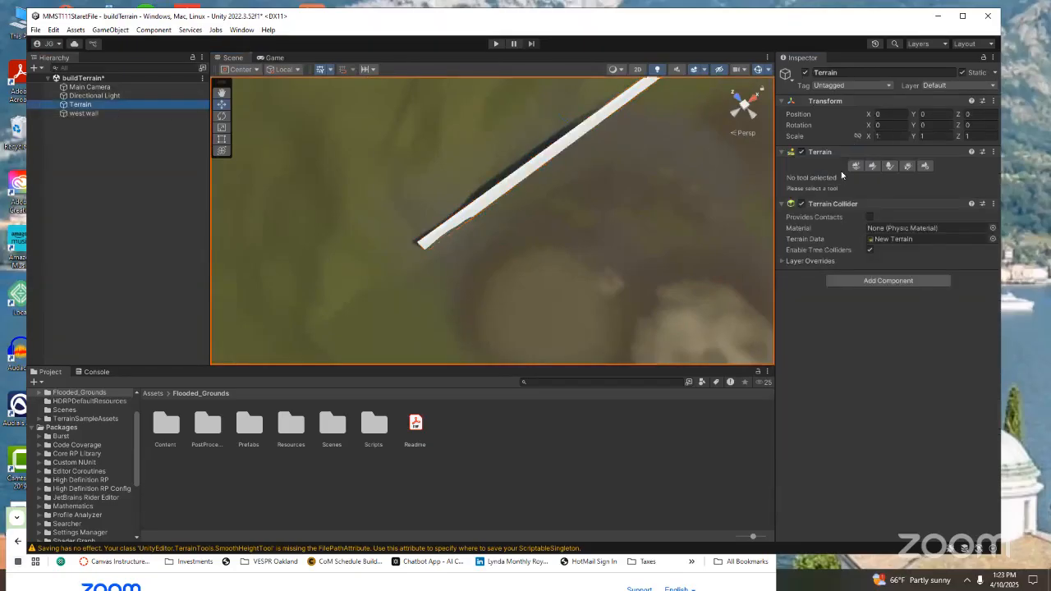
pyautogui.click(873, 166)
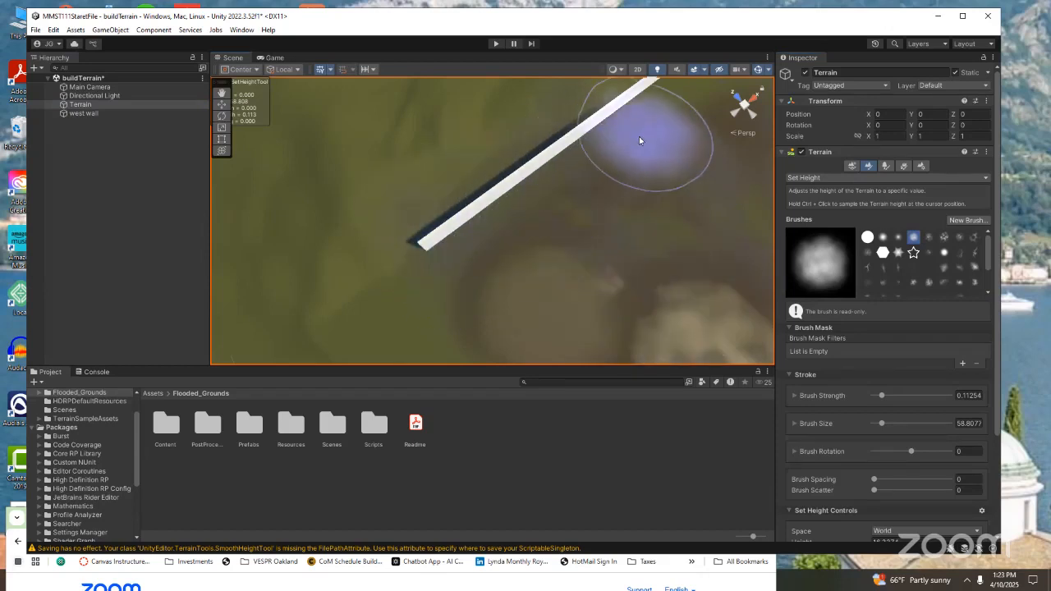
pyautogui.scroll(-4, 588, 173)
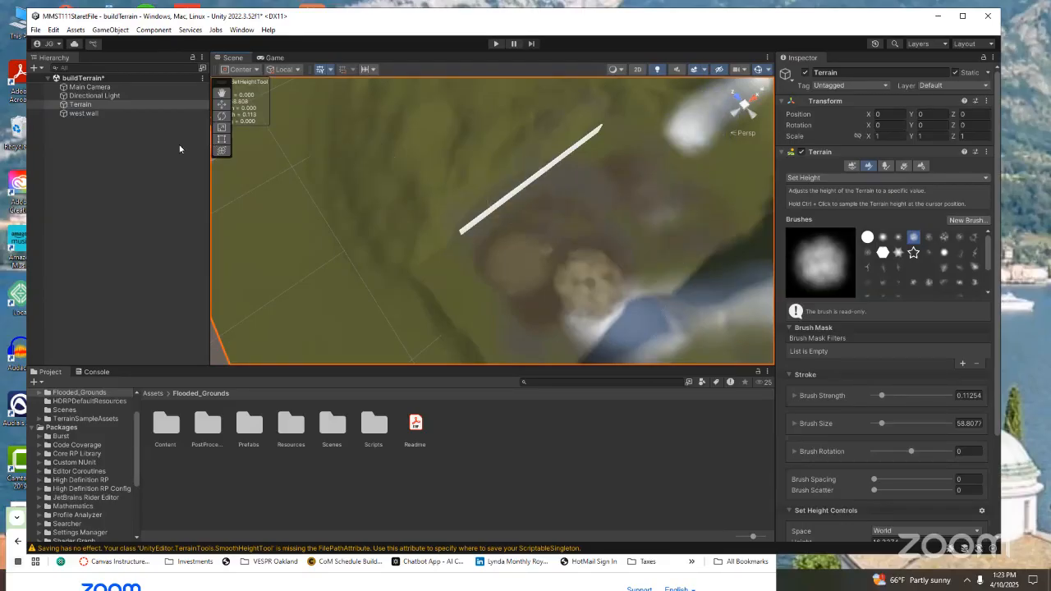
# Duplicate the west wall.
pyautogui.click(92, 113)
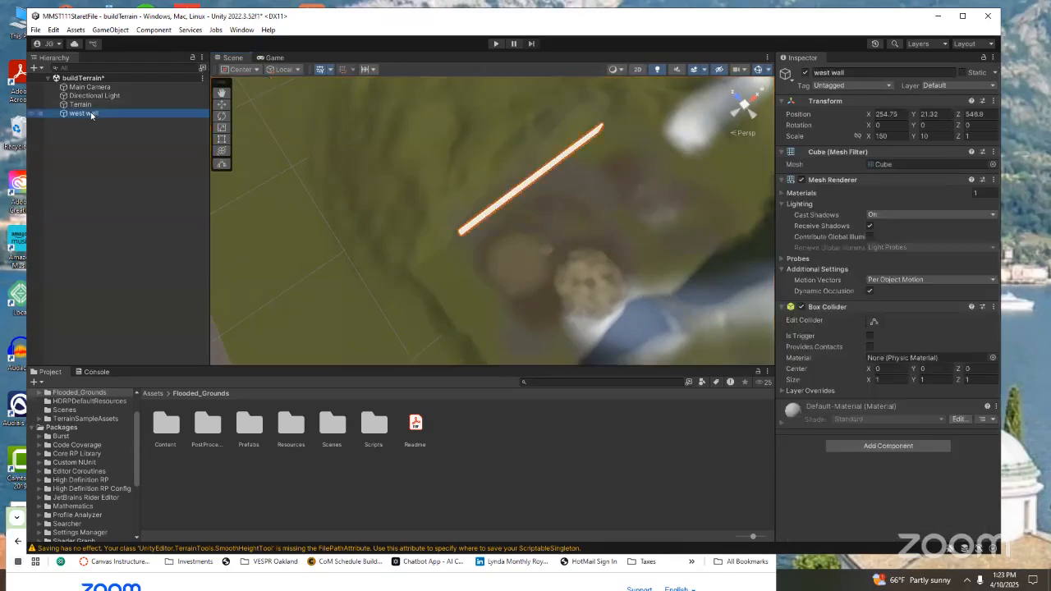
pyautogui.rightClick(90, 115)
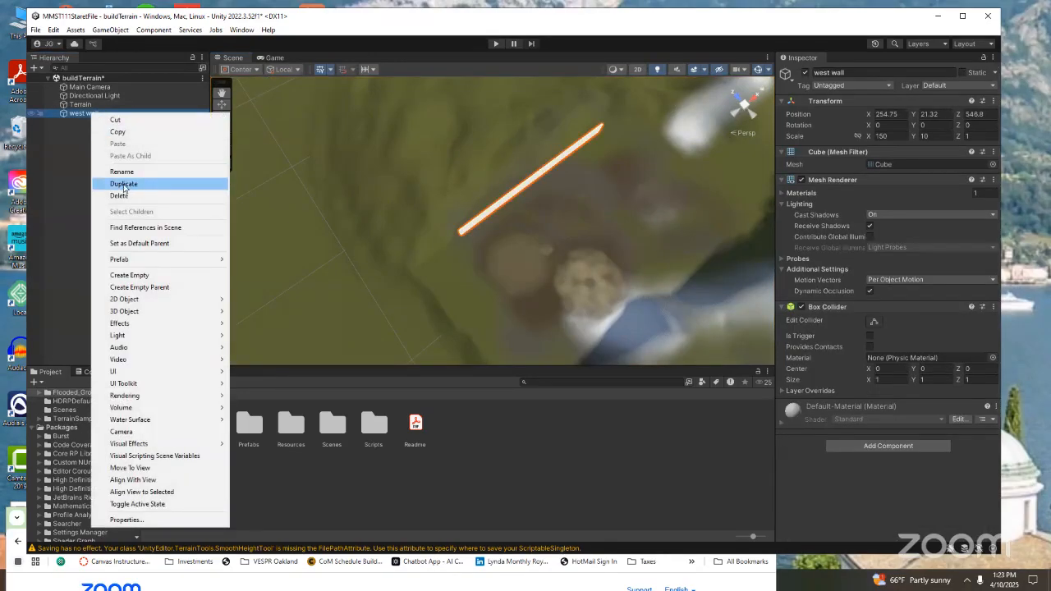
pyautogui.click(123, 185)
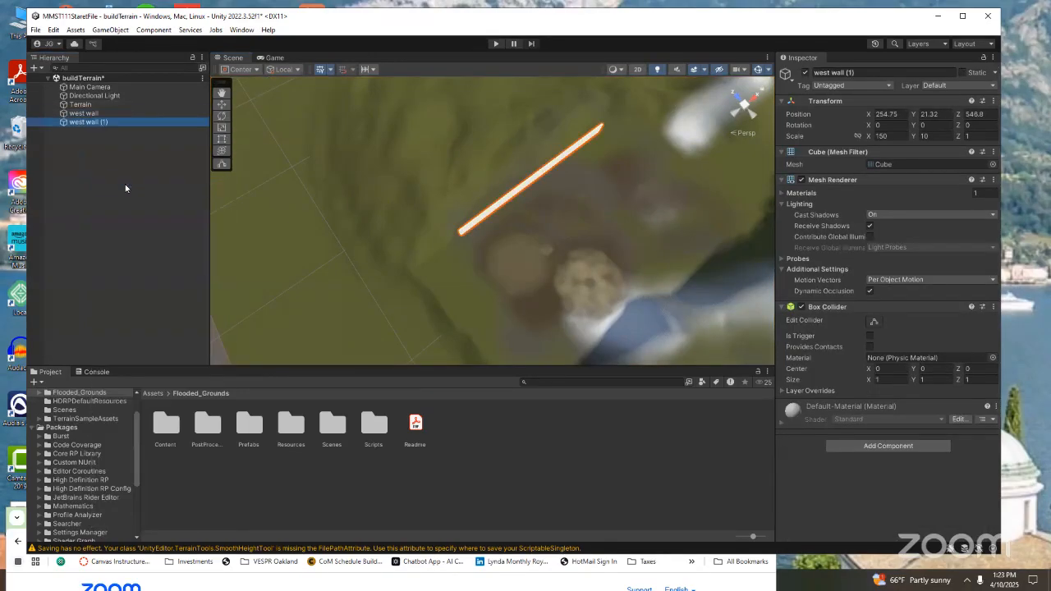
# Move the duplicated wall across the flattened valley to the side opposite the west wall, at about Z 439.5.
pyautogui.click(221, 107)
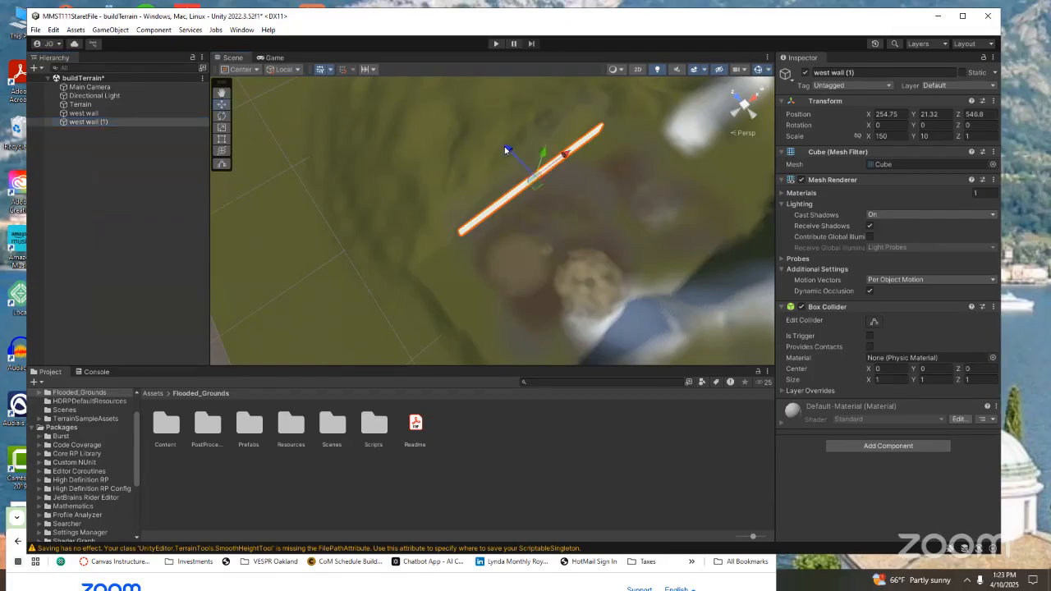
pyautogui.moveTo(505, 151); pyautogui.dragTo(614, 281)
pyautogui.scroll(-5, 620, 296)
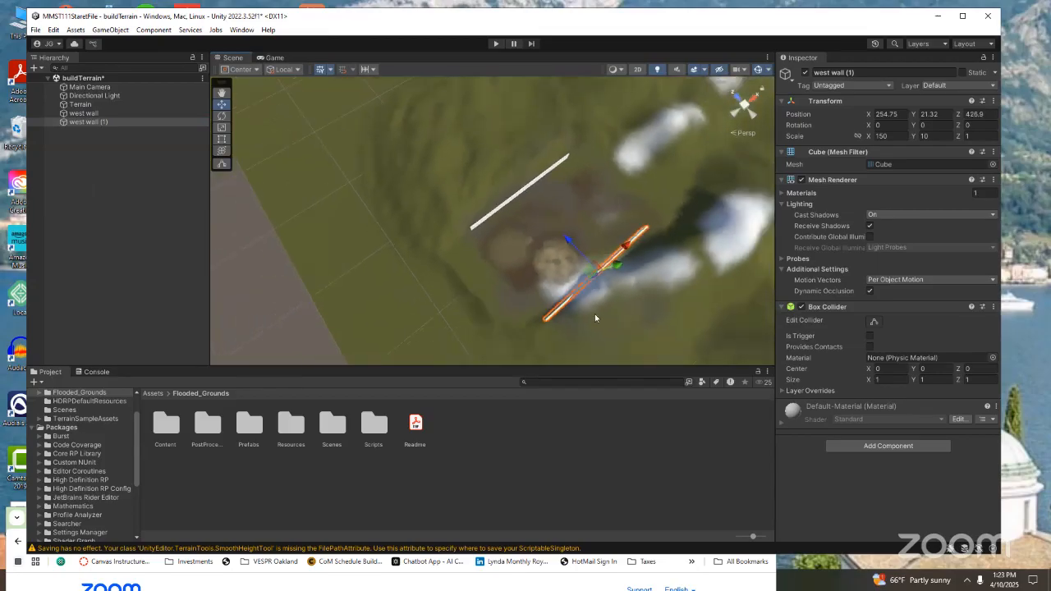
pyautogui.scroll(2, 580, 314)
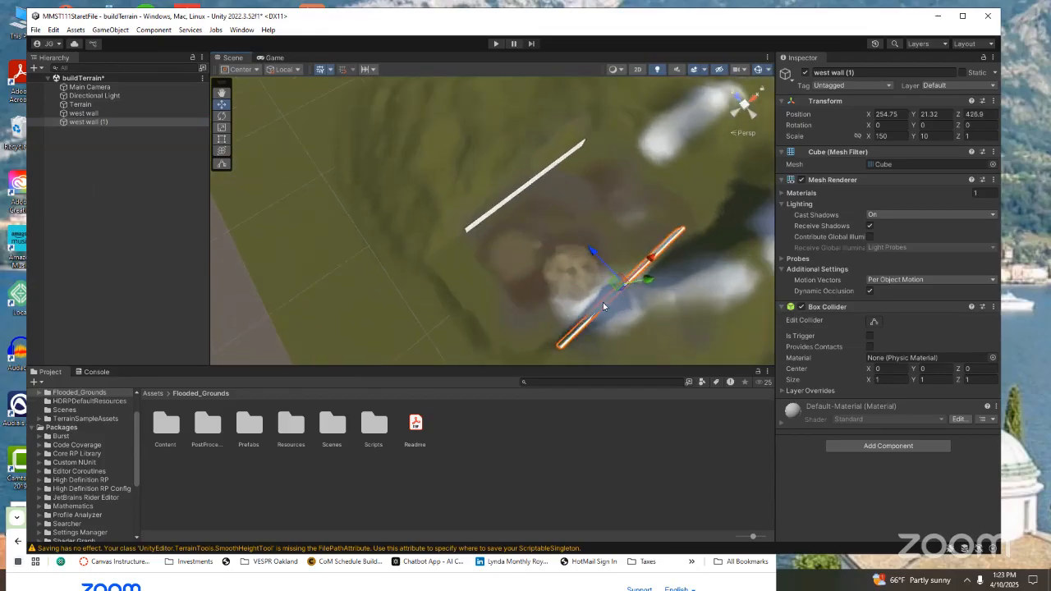
pyautogui.moveTo(585, 244); pyautogui.dragTo(583, 246)
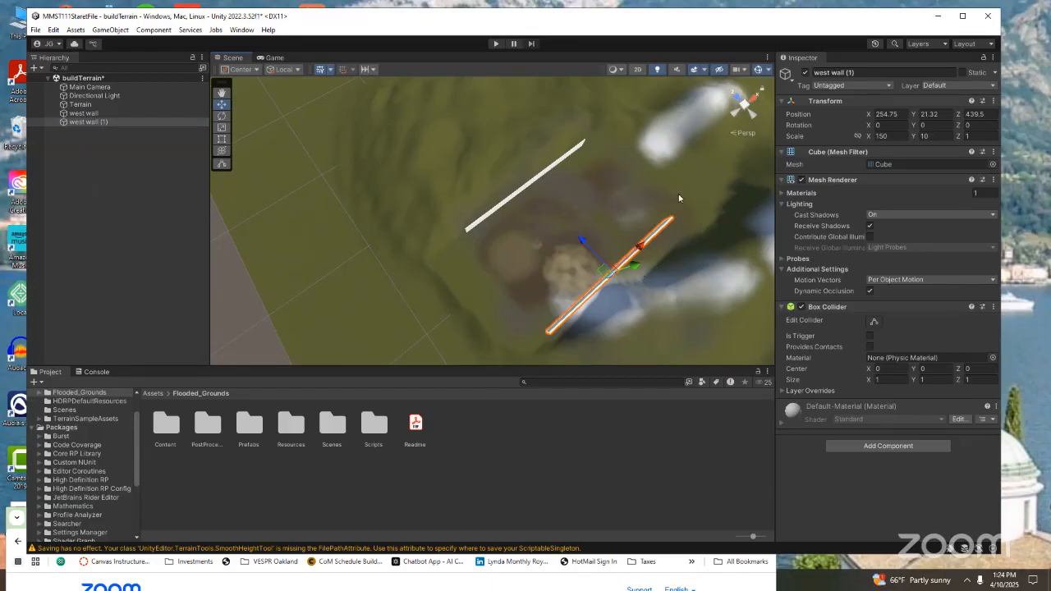
# Flatten the snowy terrain around the middle of the duplicated wall with the Set Height brush.
pyautogui.click(80, 104)
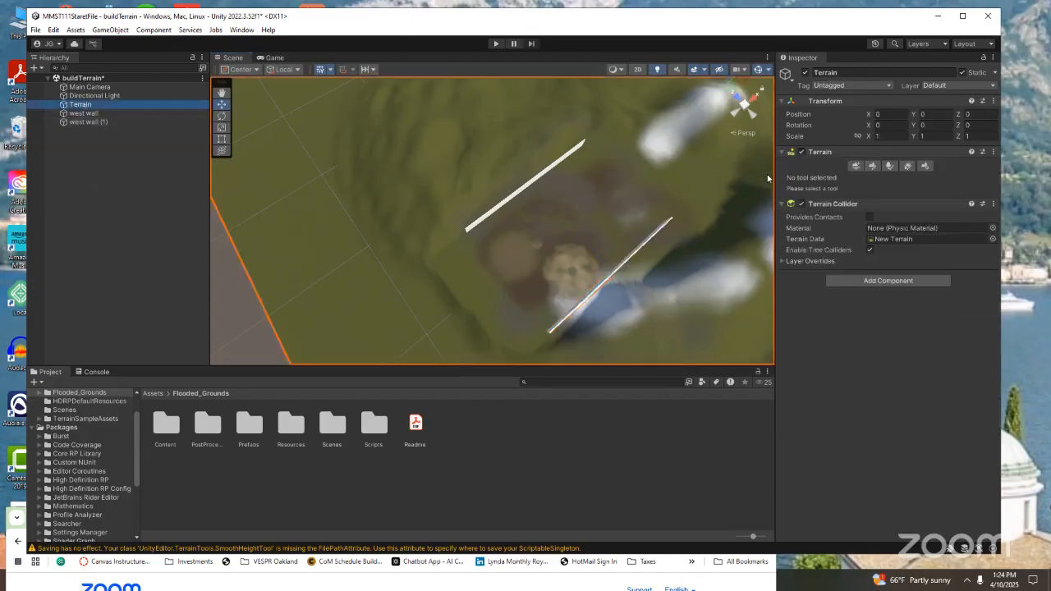
pyautogui.click(871, 167)
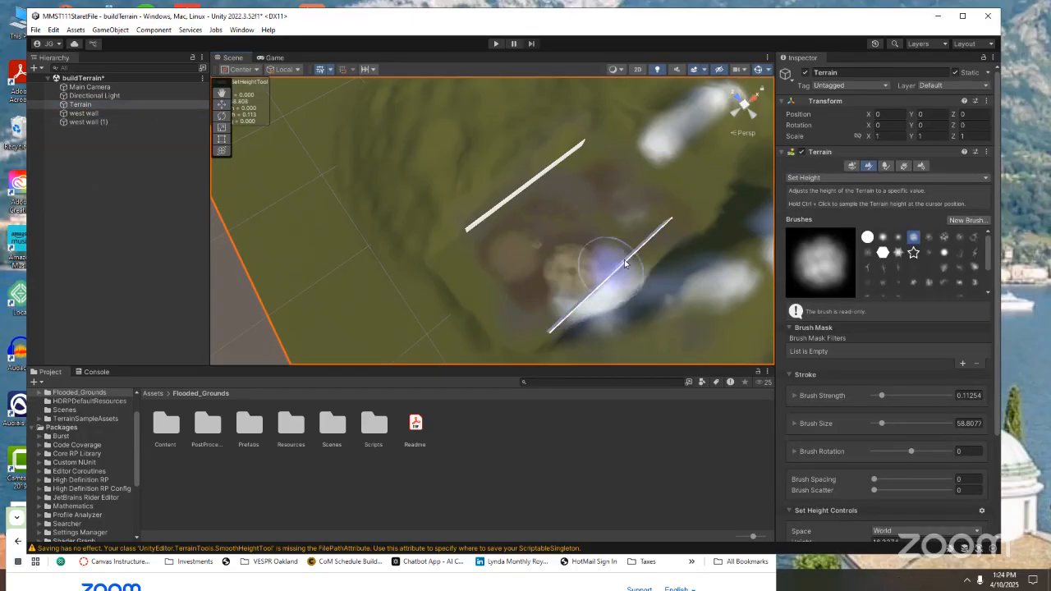
# Paint the Grass_B terrain layer over the sandy and snowy ground around the duplicated wall, with the Paint Texture brush size at about 66.
pyautogui.click(867, 179)
pyautogui.click(835, 299)
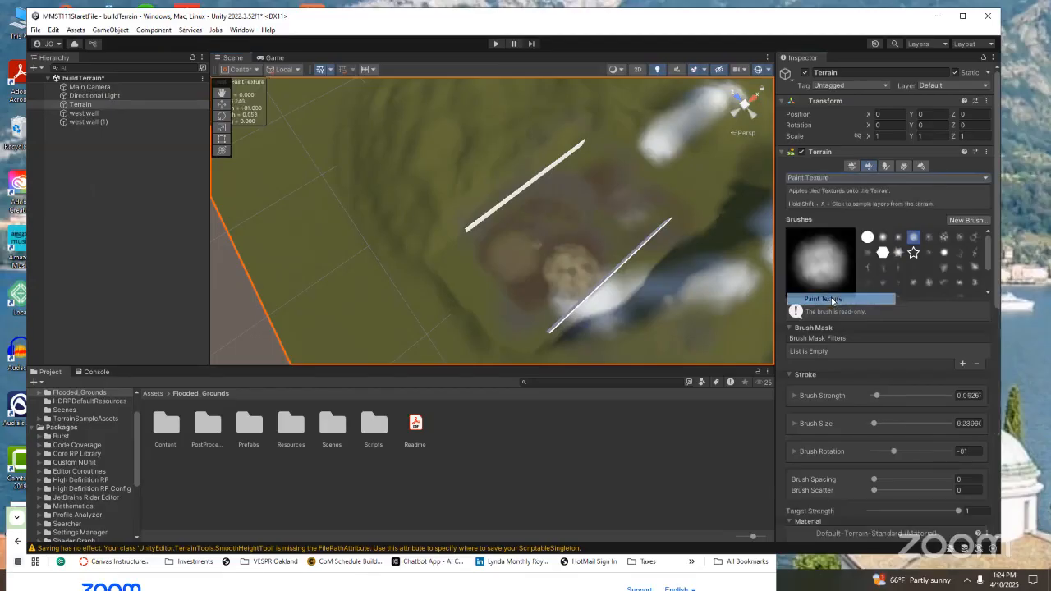
pyautogui.scroll(-8, 994, 303)
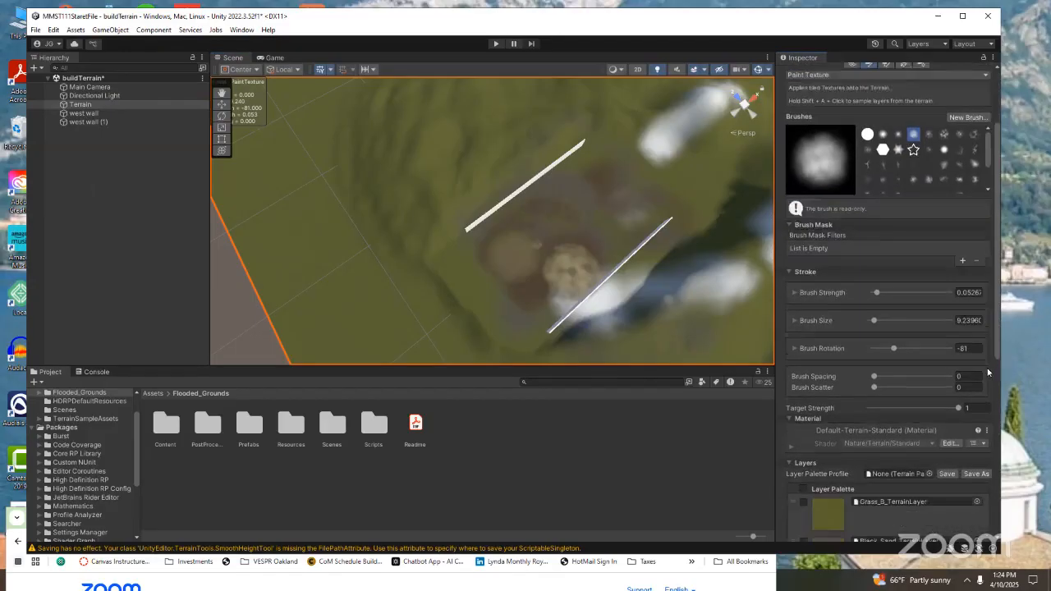
pyautogui.click(868, 361)
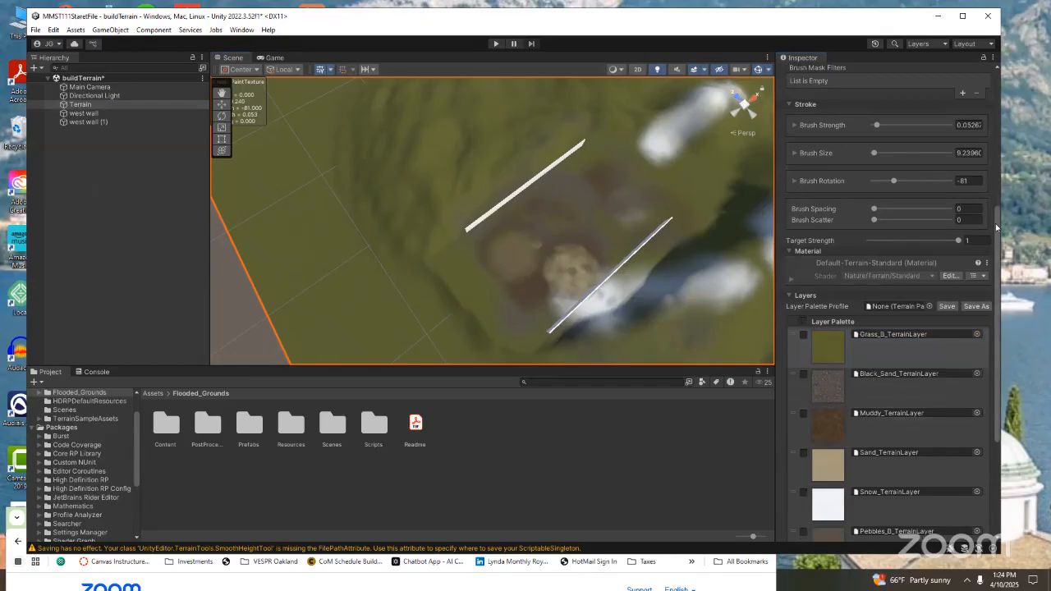
pyautogui.scroll(3, 996, 228)
pyautogui.moveTo(873, 241); pyautogui.dragTo(885, 243)
pyautogui.moveTo(585, 272); pyautogui.dragTo(700, 244)
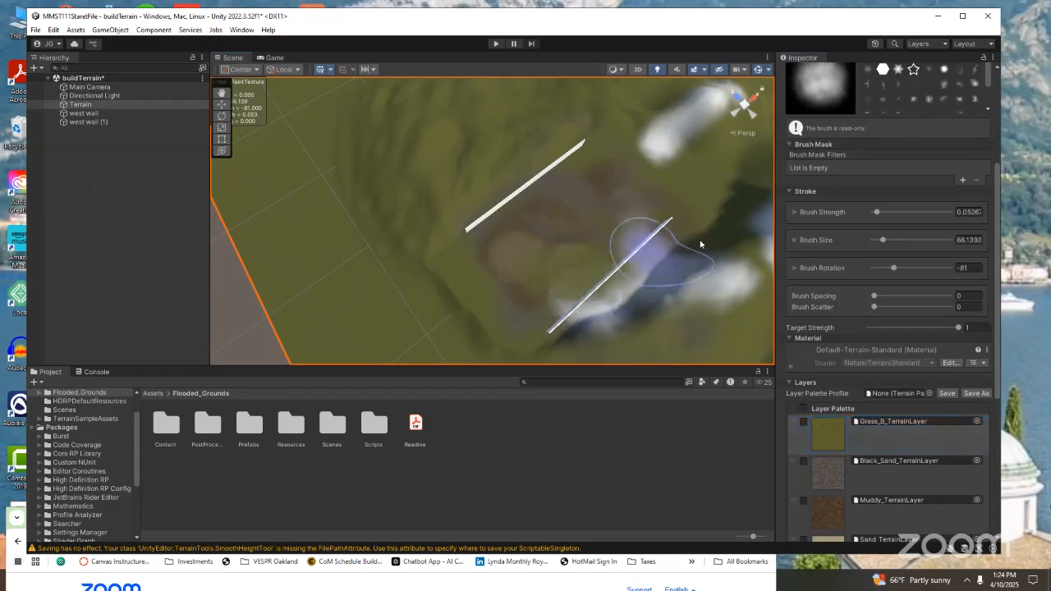
# Paint the Black_Sand layer over the ground between the walls, and the Muddy layer over the nearby snow patch and along the duplicated wall.
pyautogui.click(846, 462)
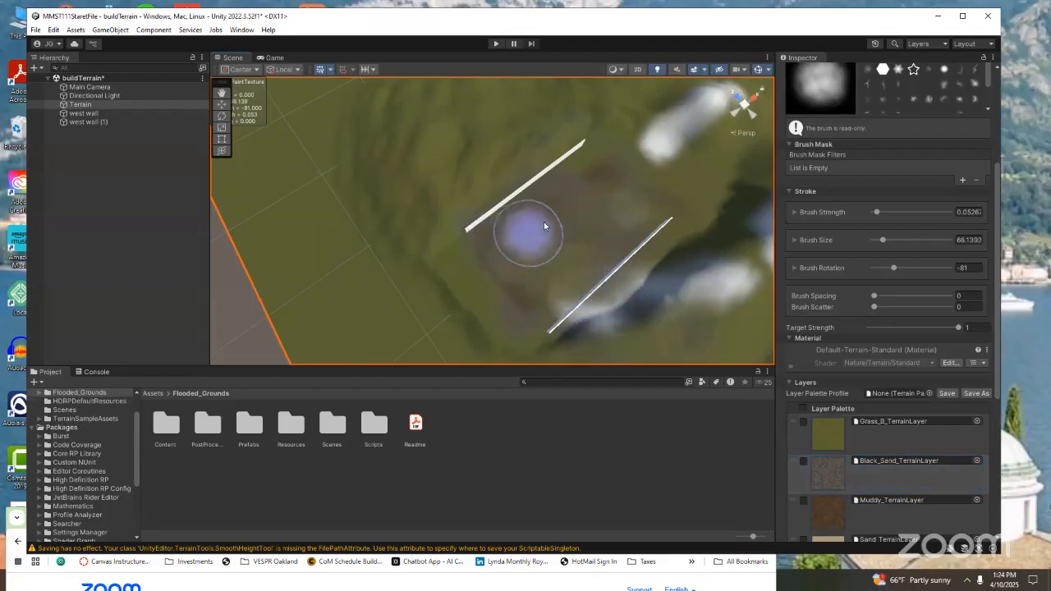
pyautogui.moveTo(545, 265)
pyautogui.mouseDown()
pyautogui.moveTo(635, 194)
pyautogui.moveTo(648, 277)
pyautogui.moveTo(587, 314)
pyautogui.moveTo(663, 282)
pyautogui.mouseUp()
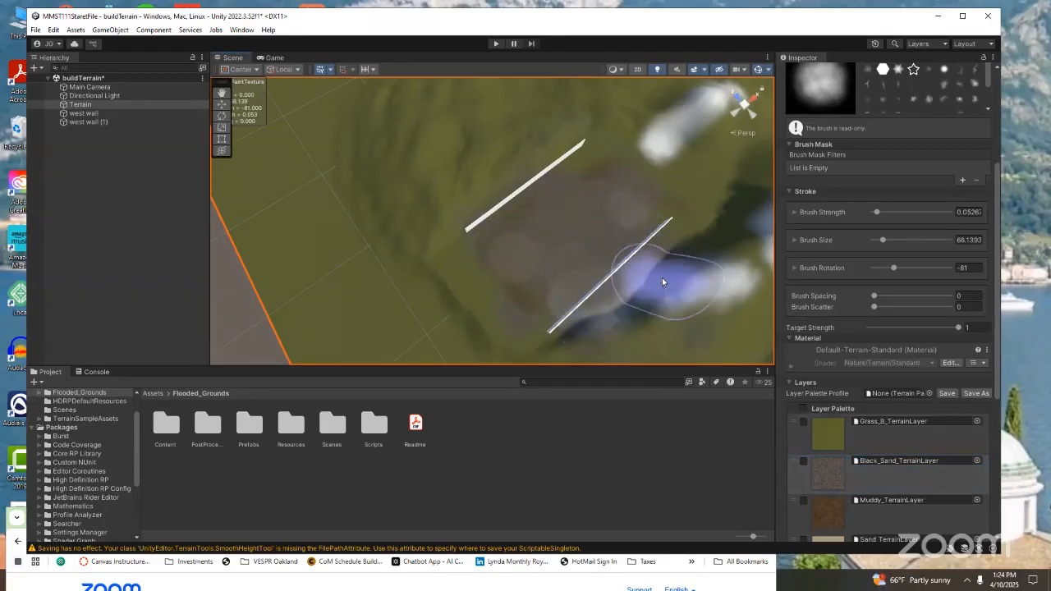
pyautogui.click(892, 500)
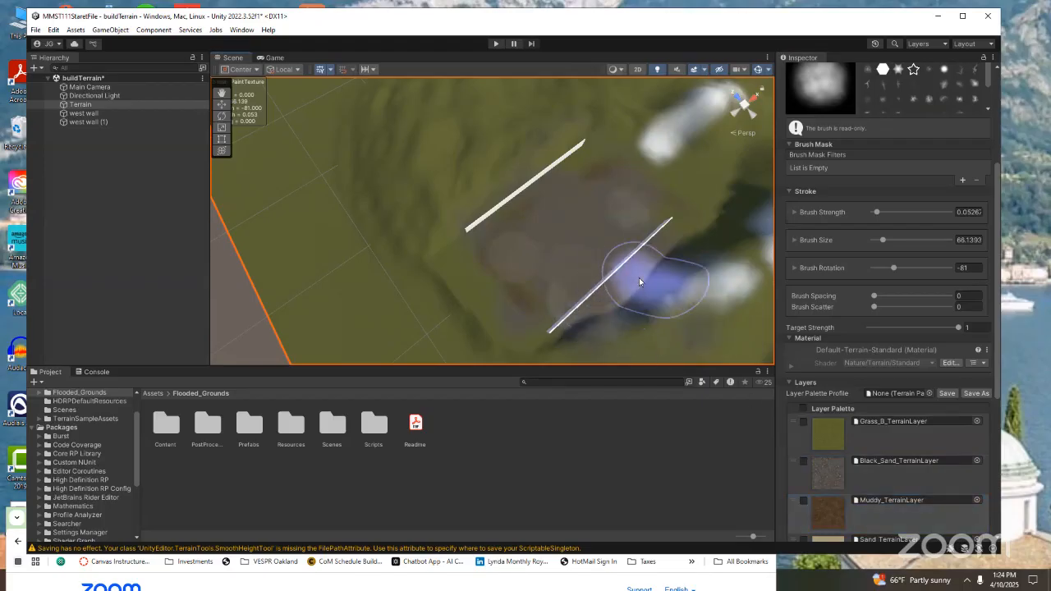
pyautogui.moveTo(680, 133)
pyautogui.mouseDown()
pyautogui.moveTo(626, 156)
pyautogui.moveTo(752, 178)
pyautogui.moveTo(727, 233)
pyautogui.moveTo(572, 284)
pyautogui.mouseUp()
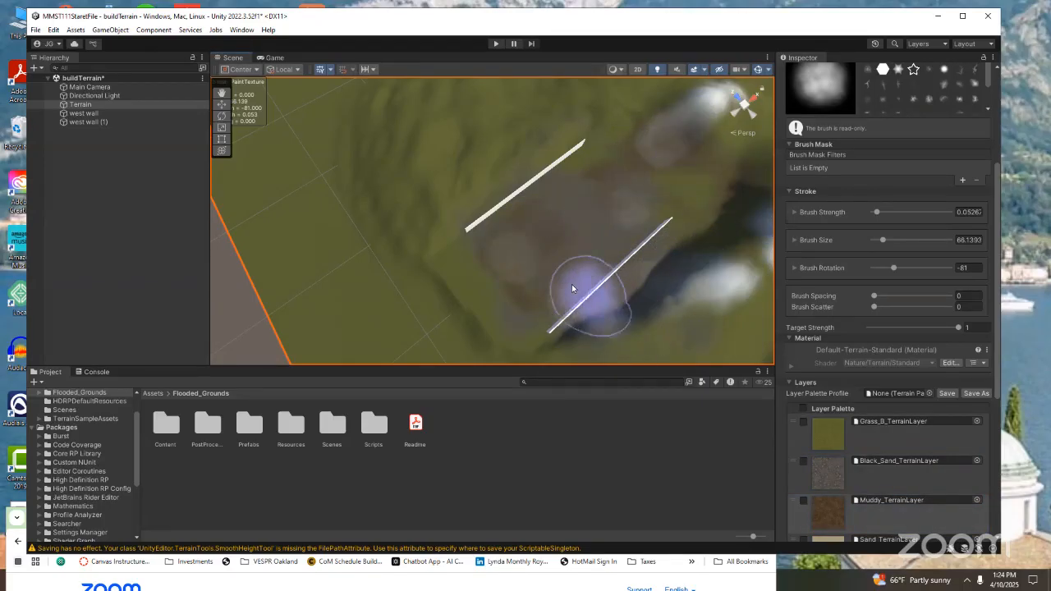
# Rename the duplicated wall "west wall (1)" as "east wall".
pyautogui.scroll(2, 532, 249)
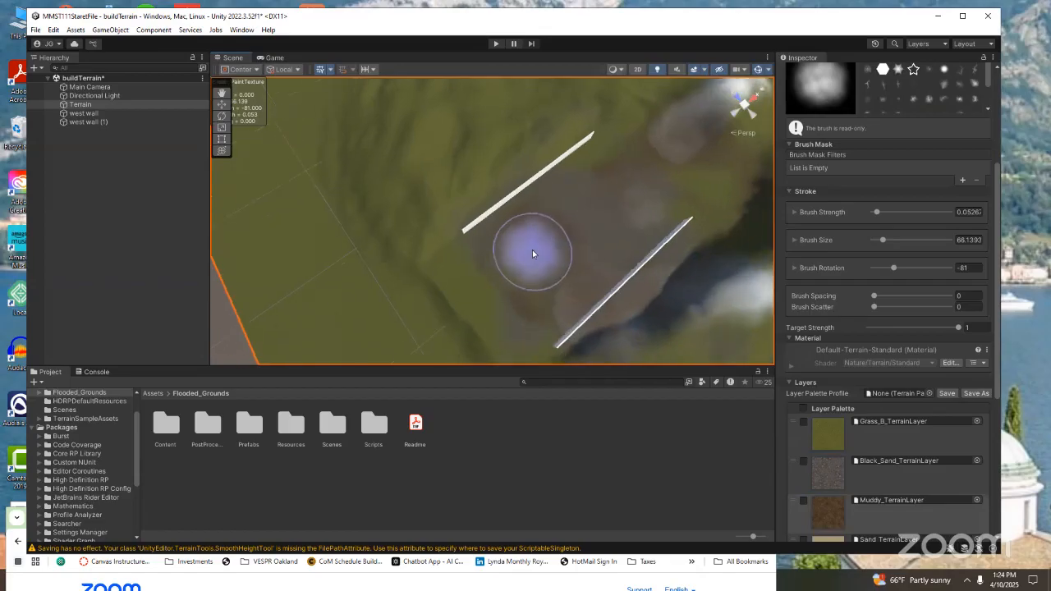
pyautogui.click(78, 121)
pyautogui.rightClick(79, 123)
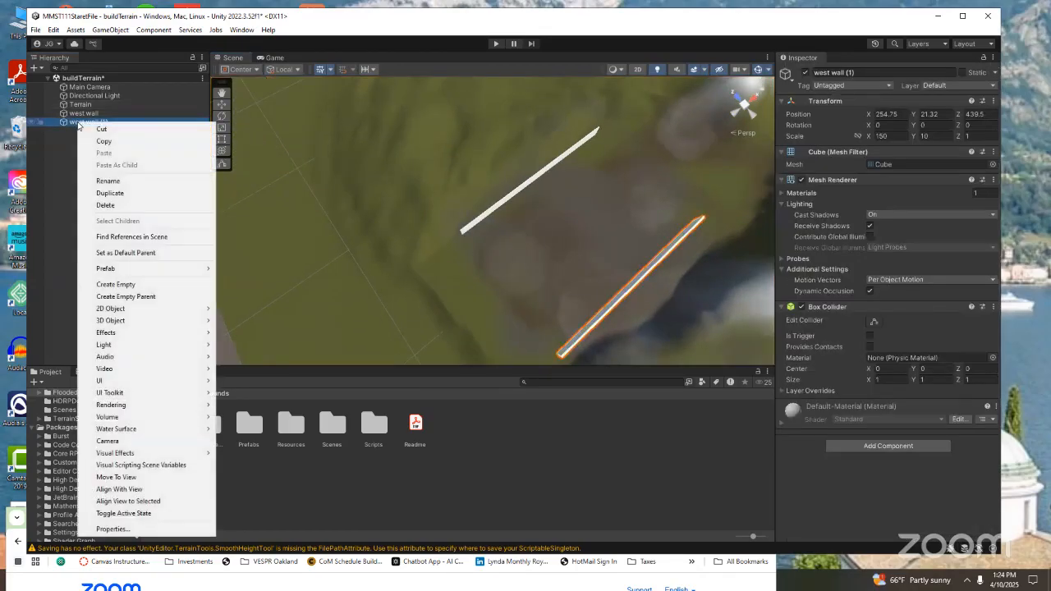
pyautogui.click(109, 182)
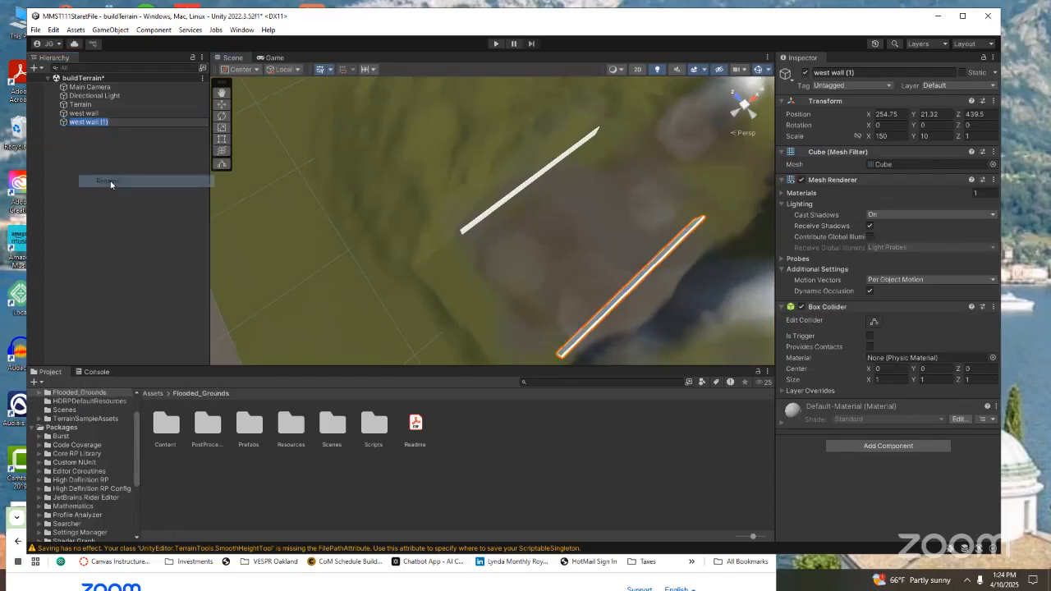
pyautogui.write('eas')
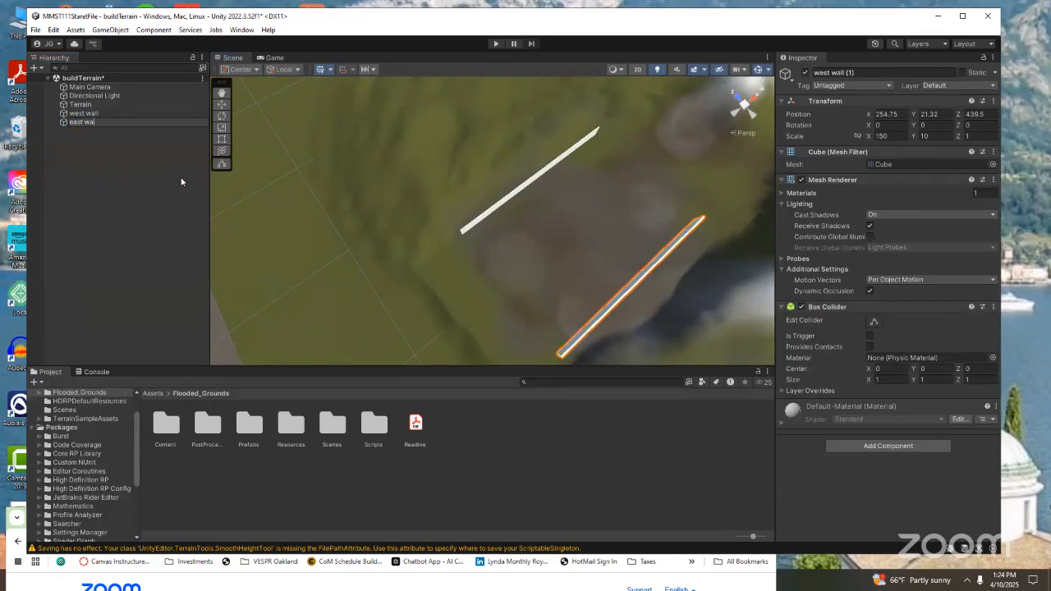
pyautogui.click(186, 230)
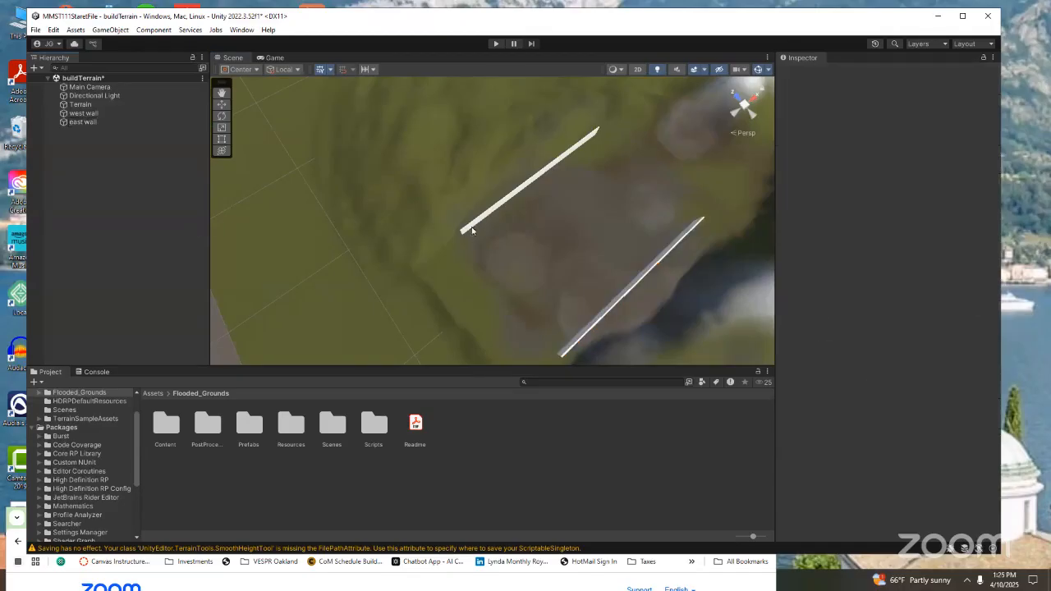
# Move the east wall farther away from the west wall, to about Z 430.6.
pyautogui.click(90, 123)
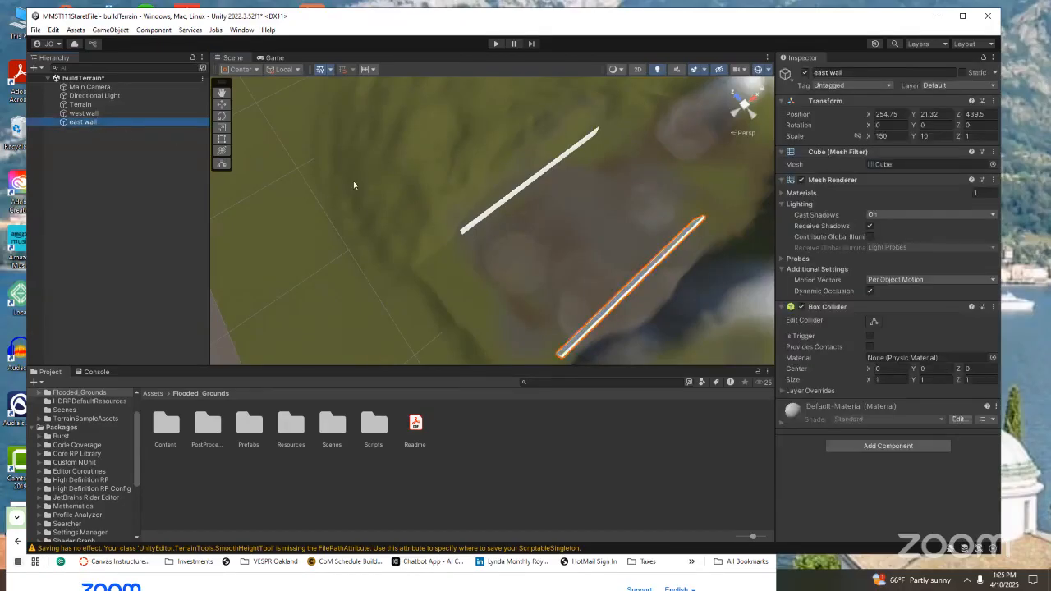
pyautogui.click(222, 105)
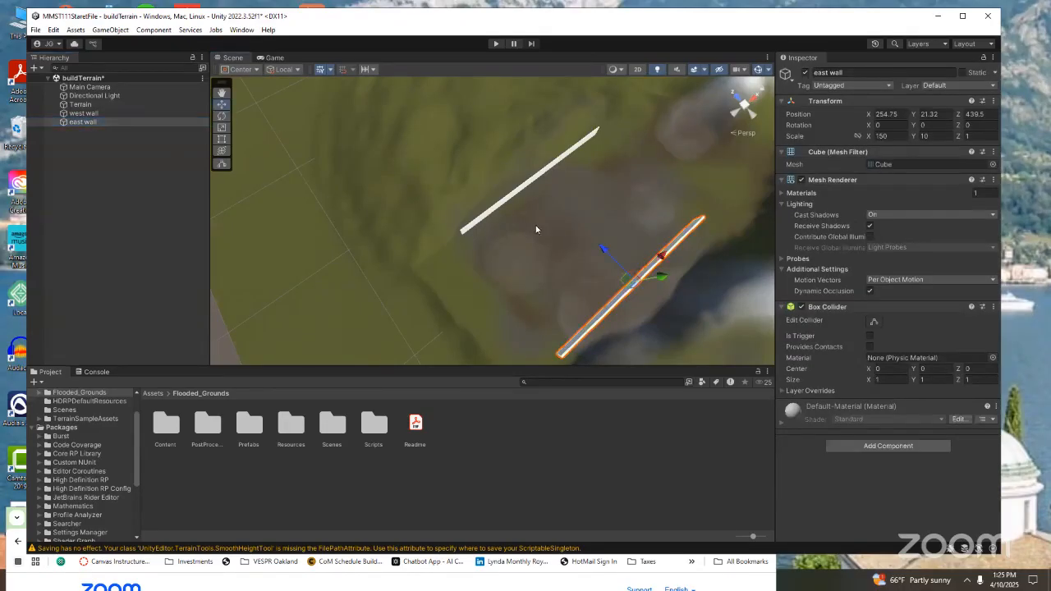
pyautogui.moveTo(598, 248); pyautogui.dragTo(615, 254)
pyautogui.scroll(-2, 588, 252)
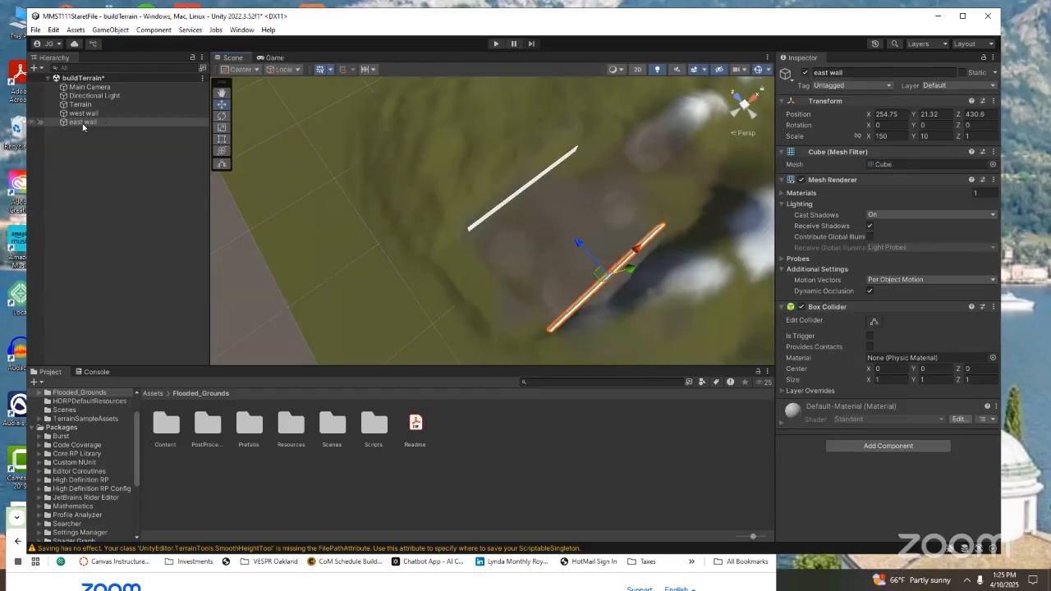
# Duplicate the east wall and rename the copy "North wall".
pyautogui.rightClick(82, 123)
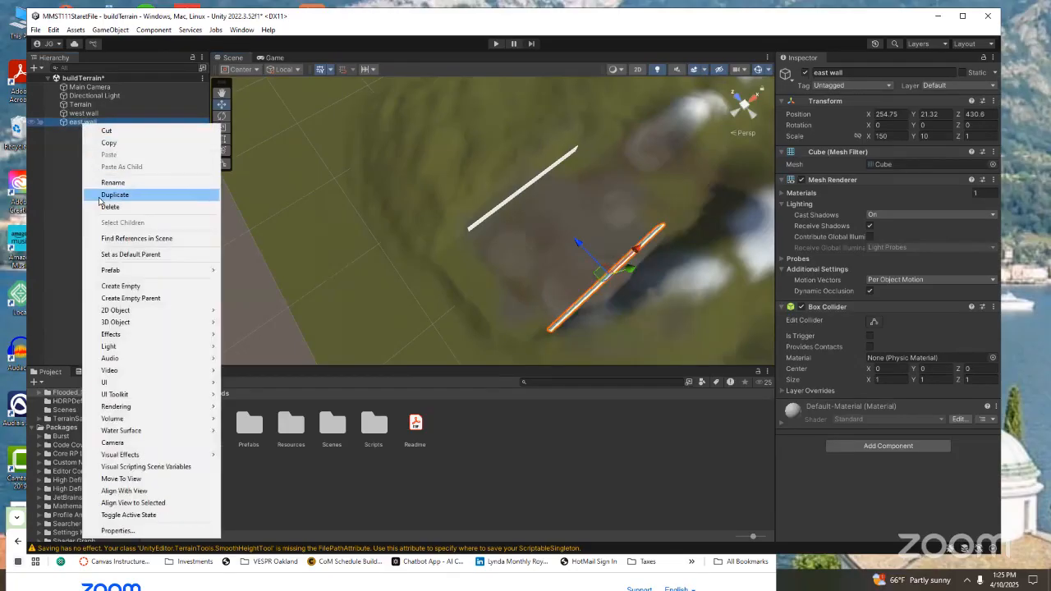
pyautogui.click(100, 198)
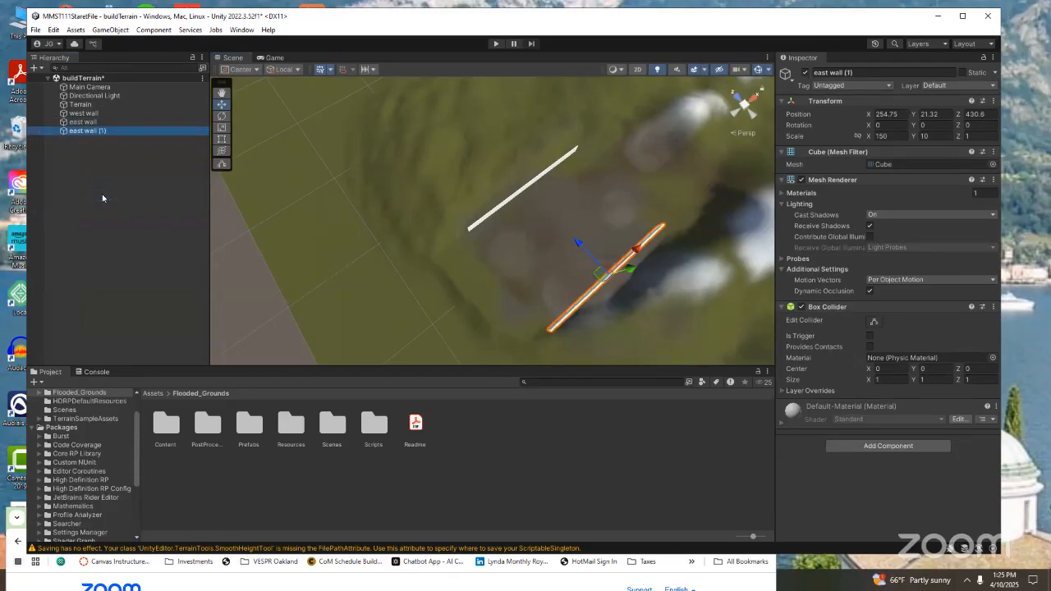
pyautogui.rightClick(99, 131)
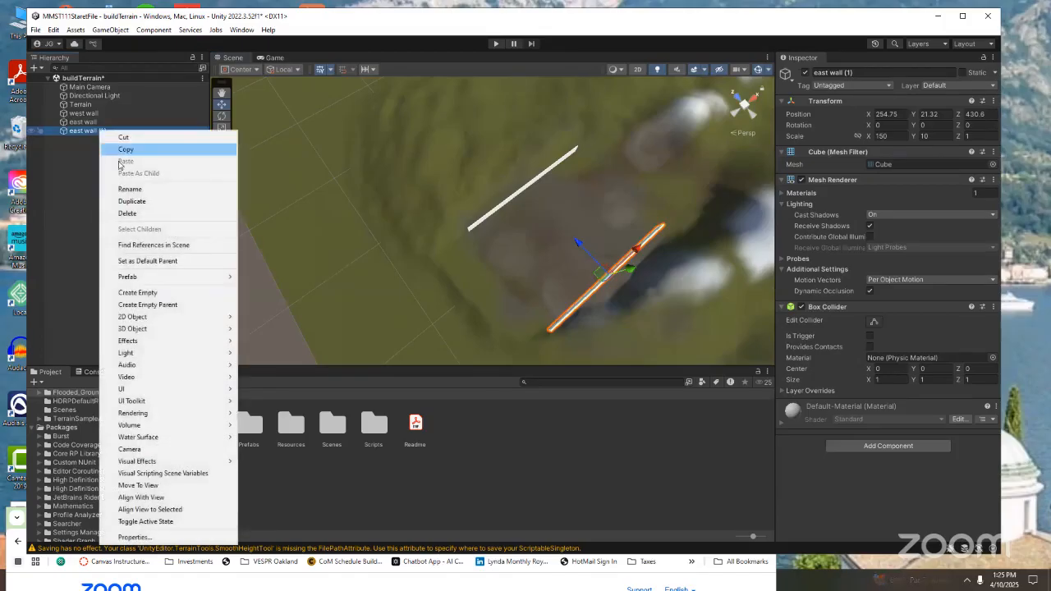
pyautogui.click(128, 188)
pyautogui.write('North')
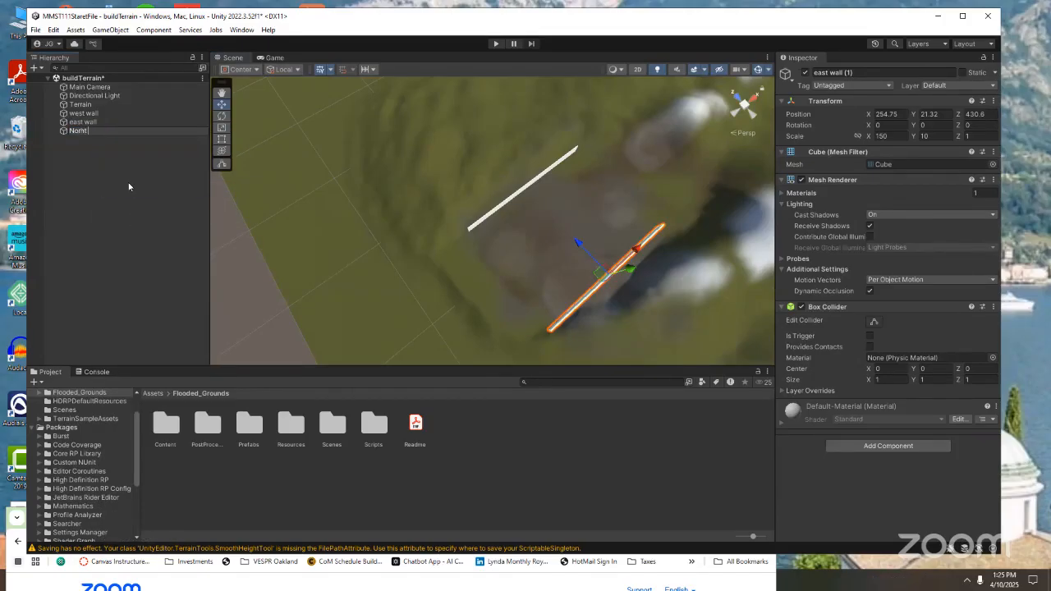
pyautogui.write(' wall')
pyautogui.click(969, 125)
pyautogui.write('90')
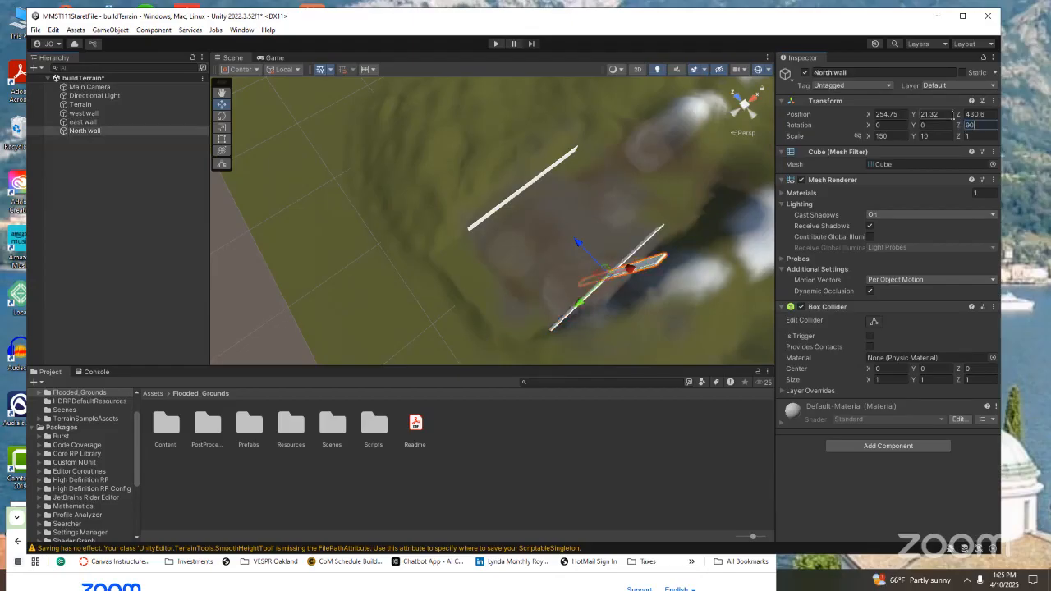
pyautogui.write('0')
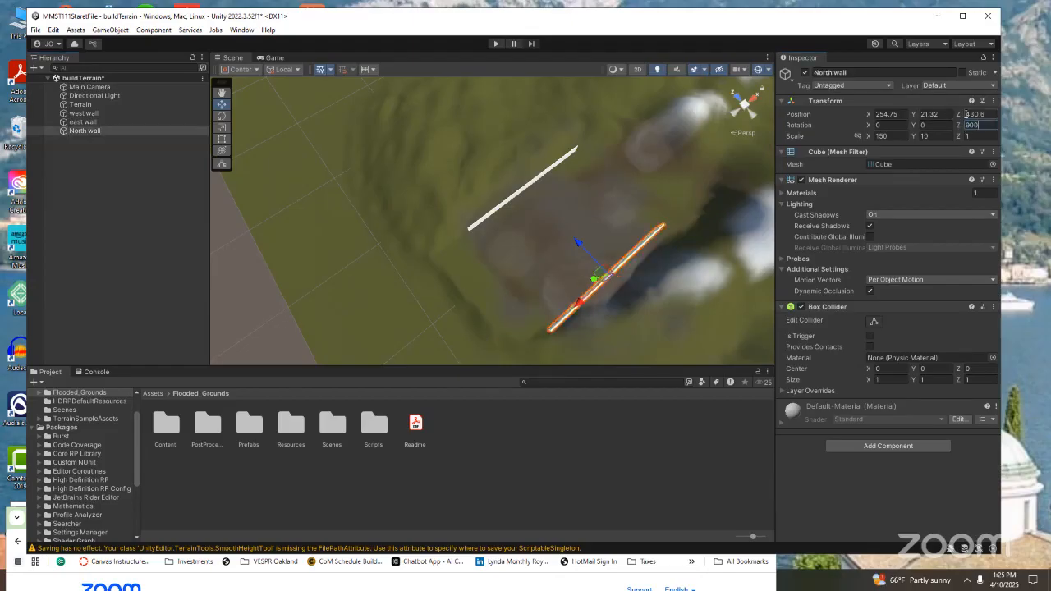
pyautogui.press('BackSpace')
pyautogui.press('BackSpace')
pyautogui.press('BackSpace')
# Set the North wall's Y rotation to 90 and move it across the open ends of the other two walls, at about X 179.6, Z 468.2.
pyautogui.click(928, 125)
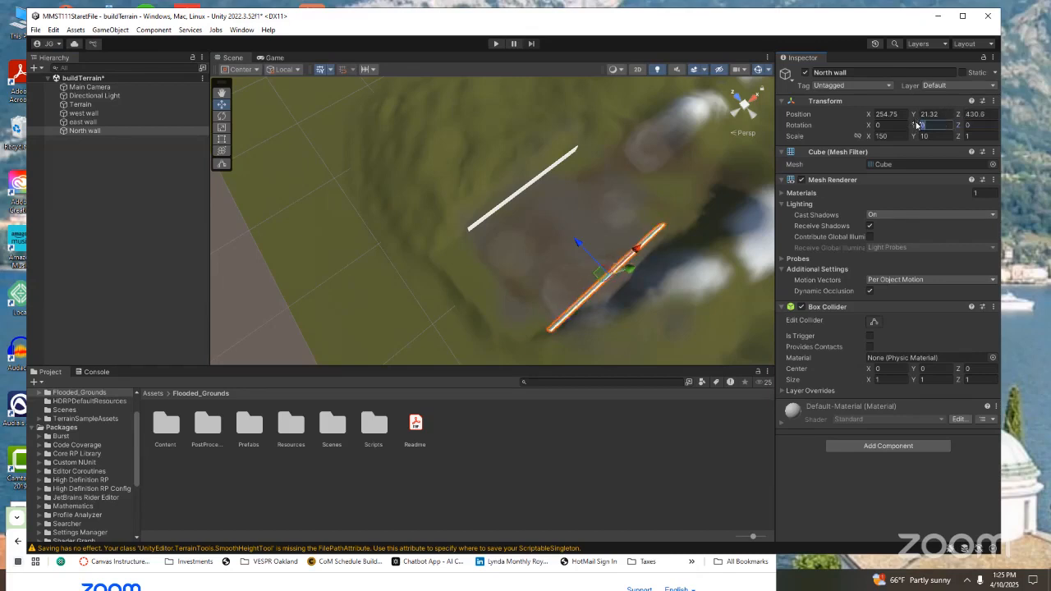
pyautogui.write('90')
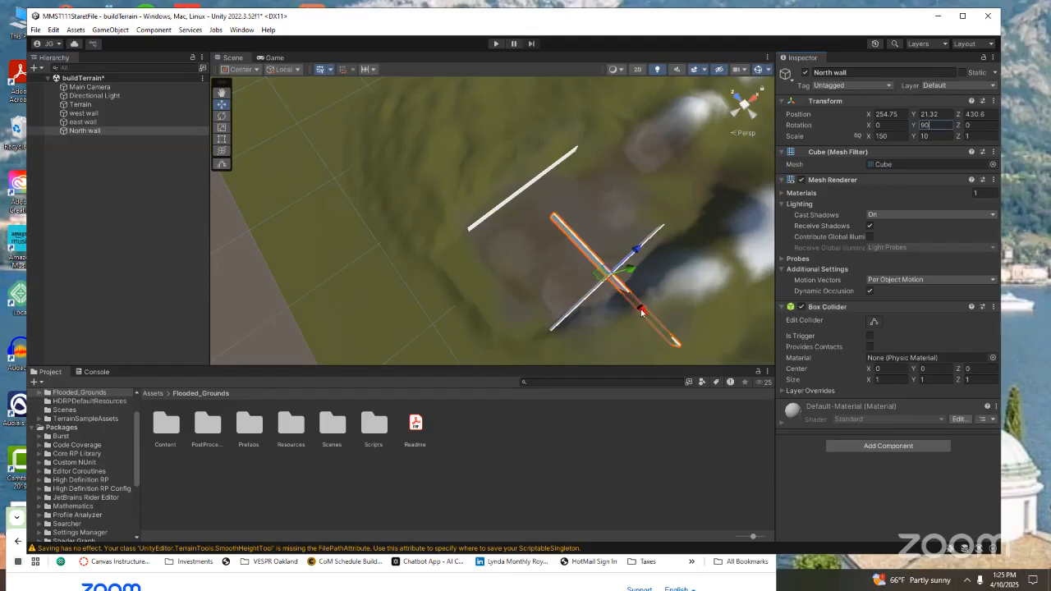
pyautogui.moveTo(642, 312); pyautogui.dragTo(612, 279)
pyautogui.moveTo(608, 219); pyautogui.dragTo(537, 251)
# Slide the North wall along its length to about Z 471.6, closing the corner gap with the west wall.
pyautogui.scroll(2, 502, 325)
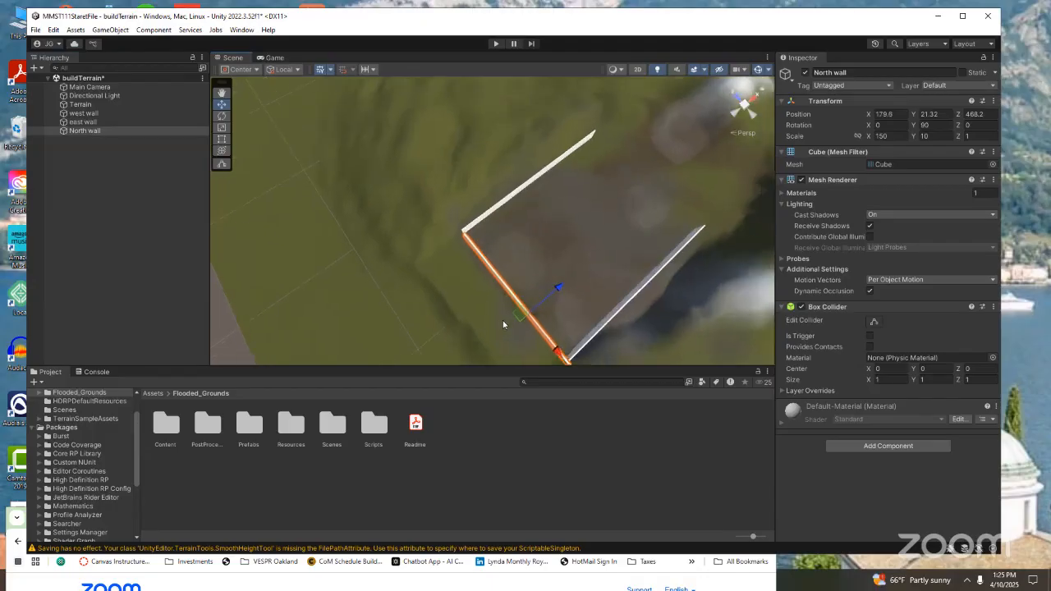
pyautogui.scroll(8, 503, 322)
pyautogui.moveTo(400, 265); pyautogui.dragTo(184, 172, button='right')
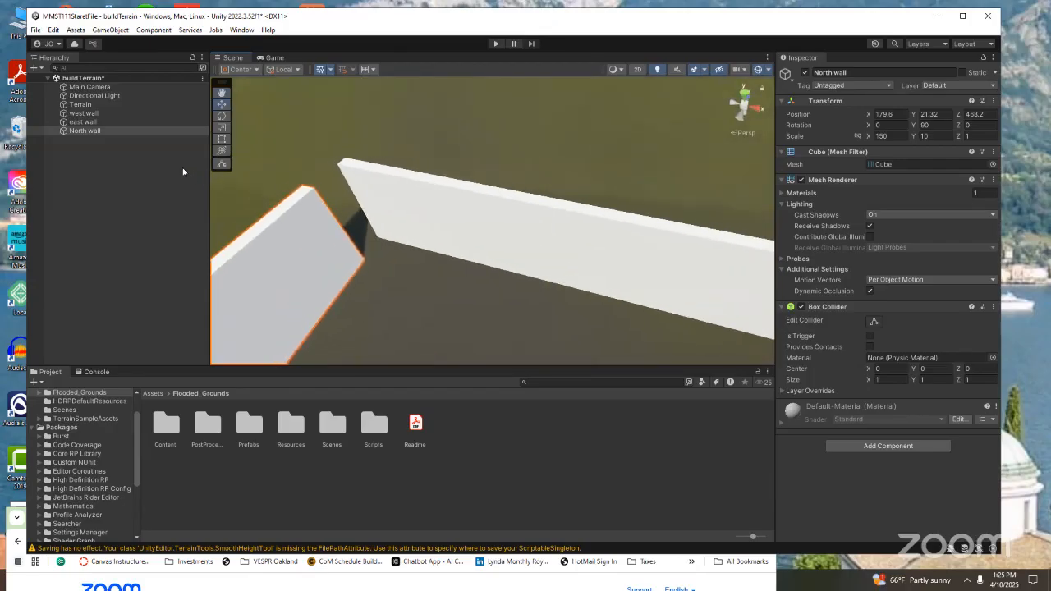
pyautogui.scroll(3, 227, 221)
pyautogui.scroll(-2, 227, 225)
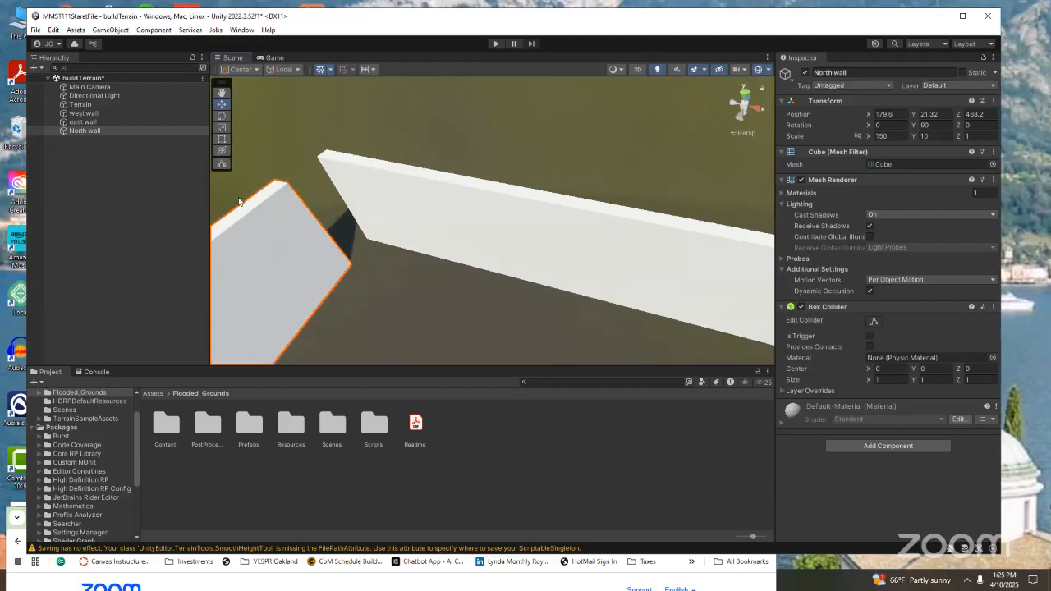
pyautogui.moveTo(256, 243); pyautogui.dragTo(337, 341, button='right')
pyautogui.scroll(-6, 333, 355)
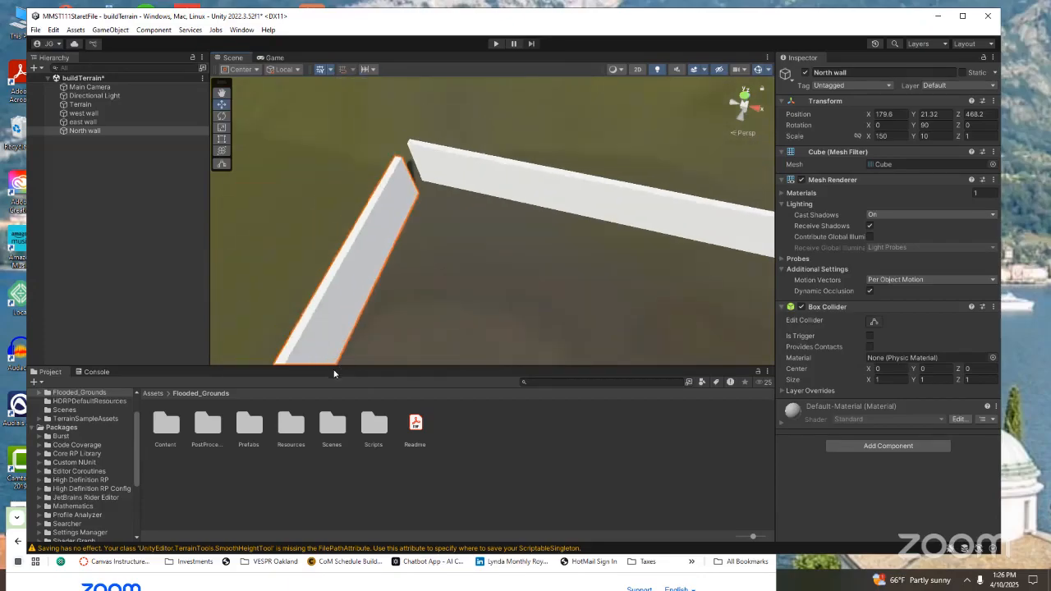
pyautogui.scroll(-2, 383, 359)
pyautogui.moveTo(468, 340); pyautogui.dragTo(329, 344, button='right')
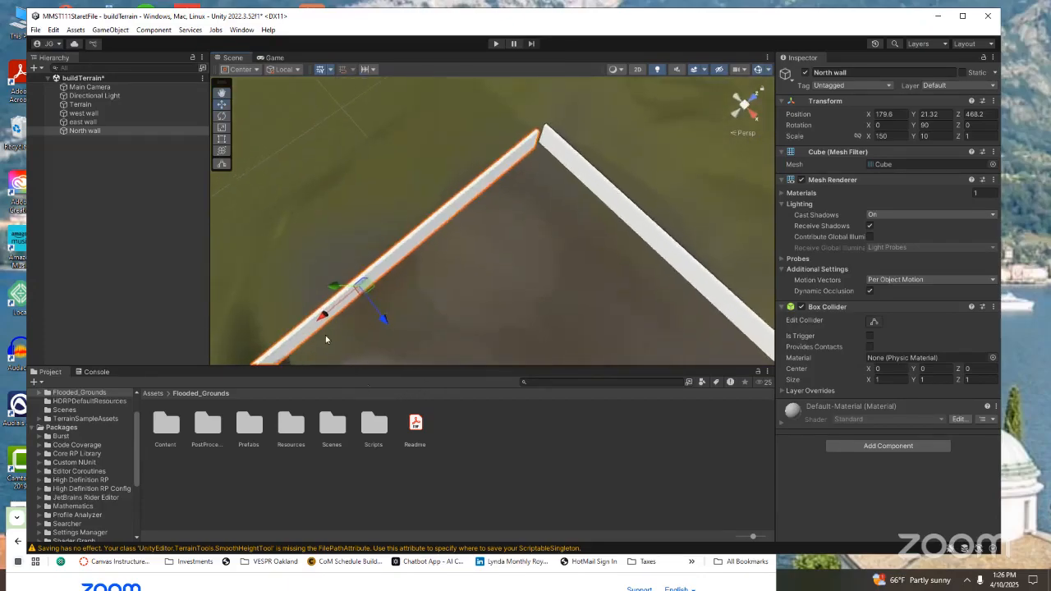
pyautogui.moveTo(324, 316); pyautogui.dragTo(331, 300)
pyautogui.scroll(3, 551, 123)
pyautogui.scroll(-2, 550, 123)
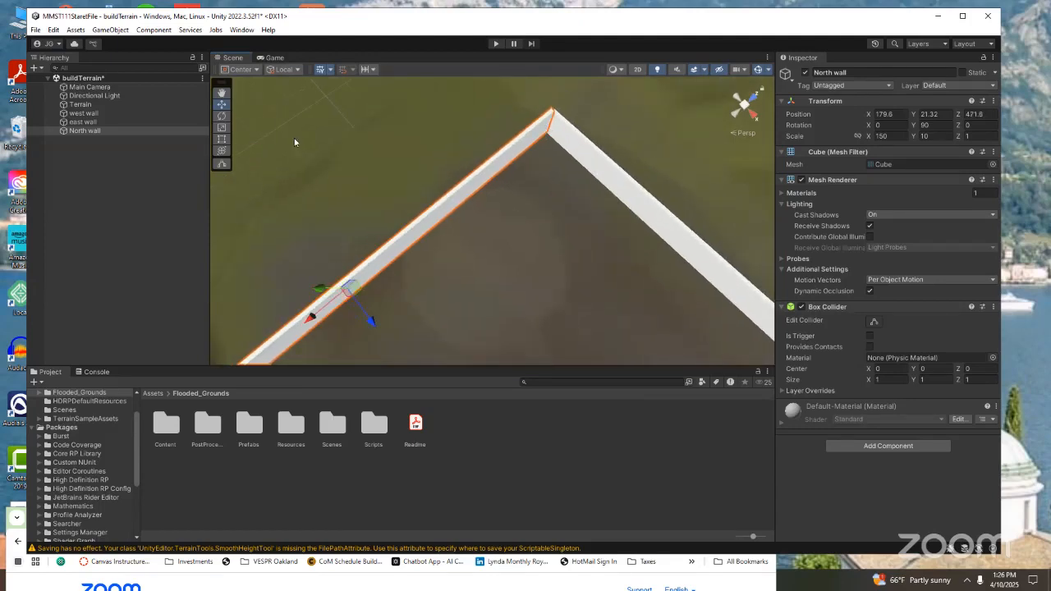
# Align the North wall's corner with the end of the west wall using vertex snapping, at about X 180.25, Z 471.3.
pyautogui.doubleClick(92, 133)
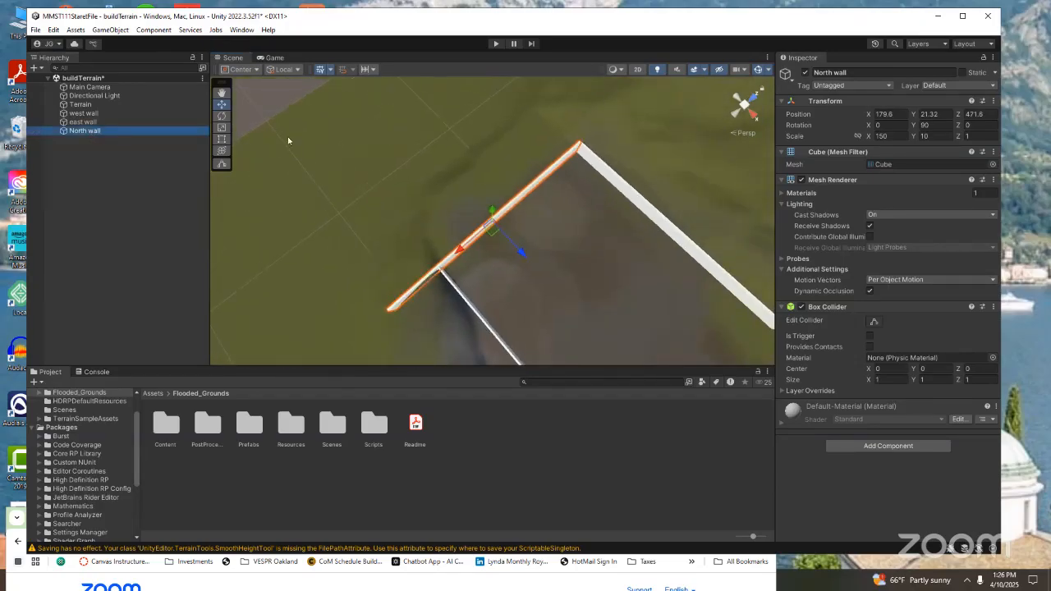
pyautogui.click(601, 166)
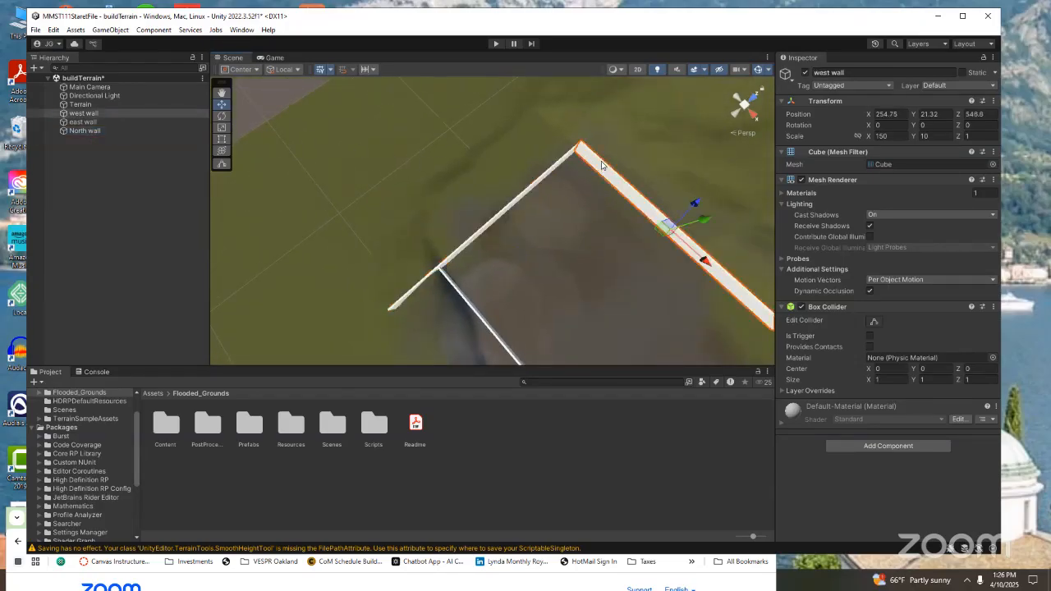
pyautogui.press('f')
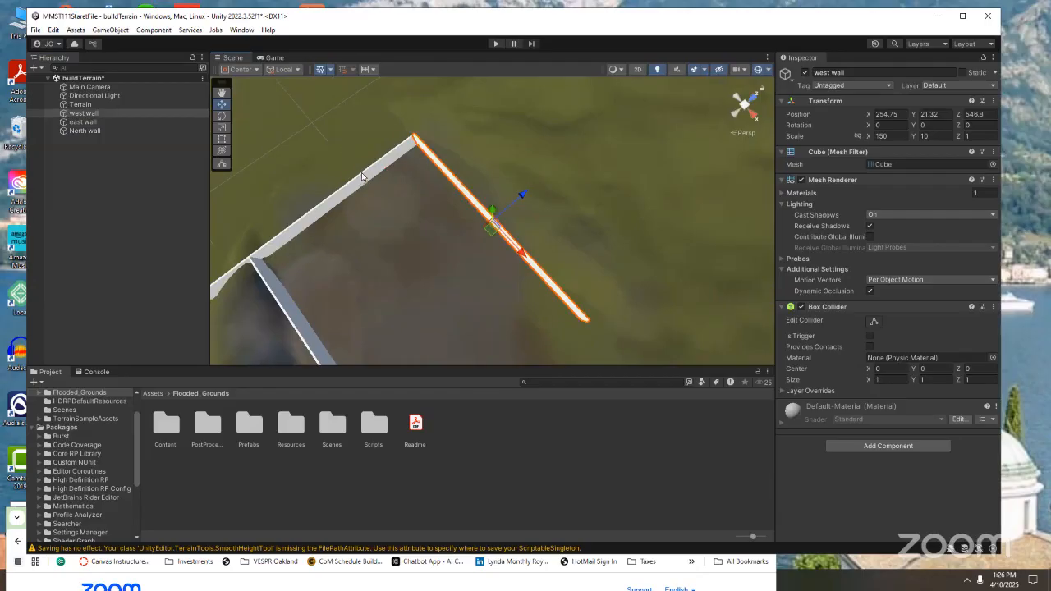
pyautogui.click(361, 176)
pyautogui.press('f')
pyautogui.moveTo(628, 134); pyautogui.dragTo(658, 163, button='right')
pyautogui.scroll(3, 626, 144)
pyautogui.moveTo(567, 186); pyautogui.dragTo(592, 163, button='right')
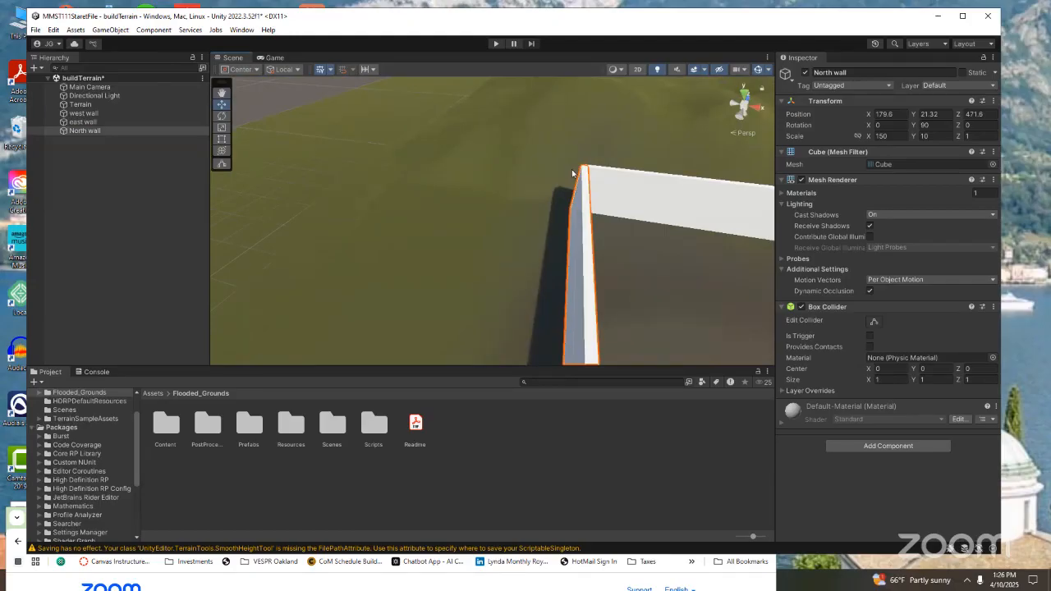
pyautogui.press('v')
pyautogui.moveTo(586, 173); pyautogui.dragTo(587, 172)
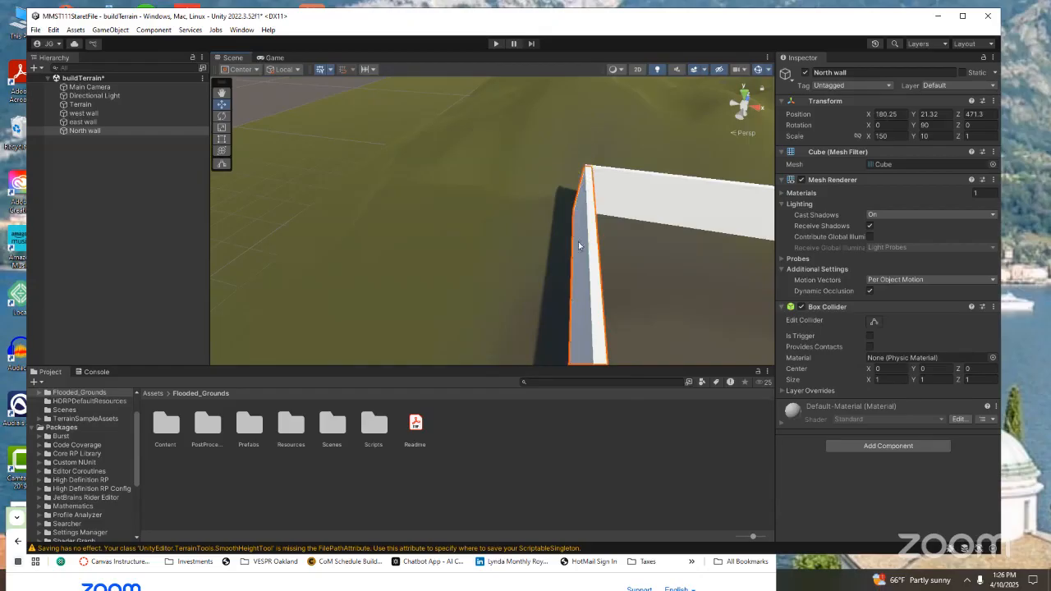
# Duplicate the North wall and rename the copy "South wall".
pyautogui.scroll(-3, 576, 238)
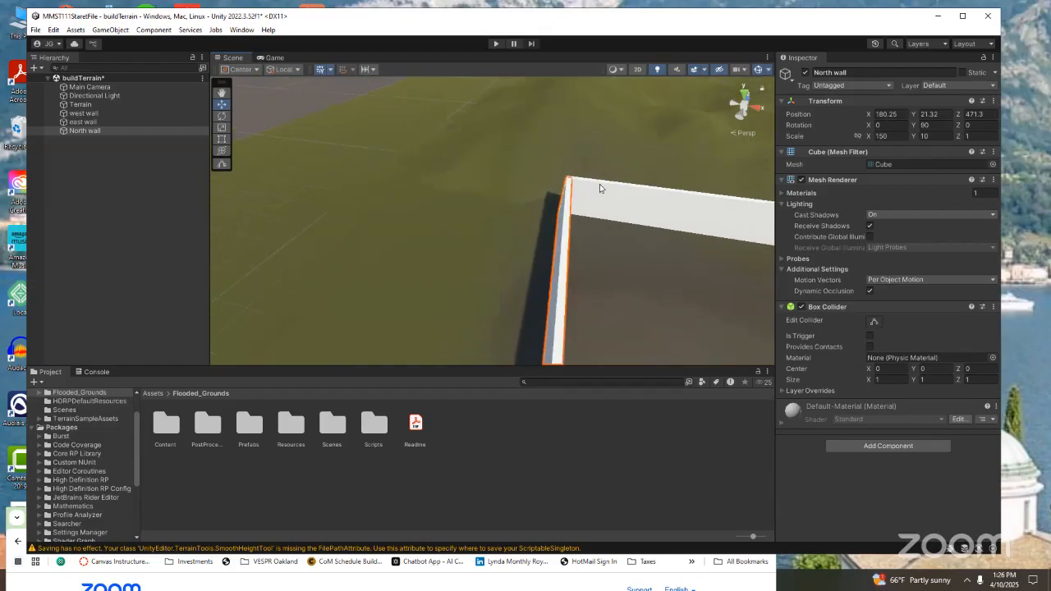
pyautogui.rightClick(93, 130)
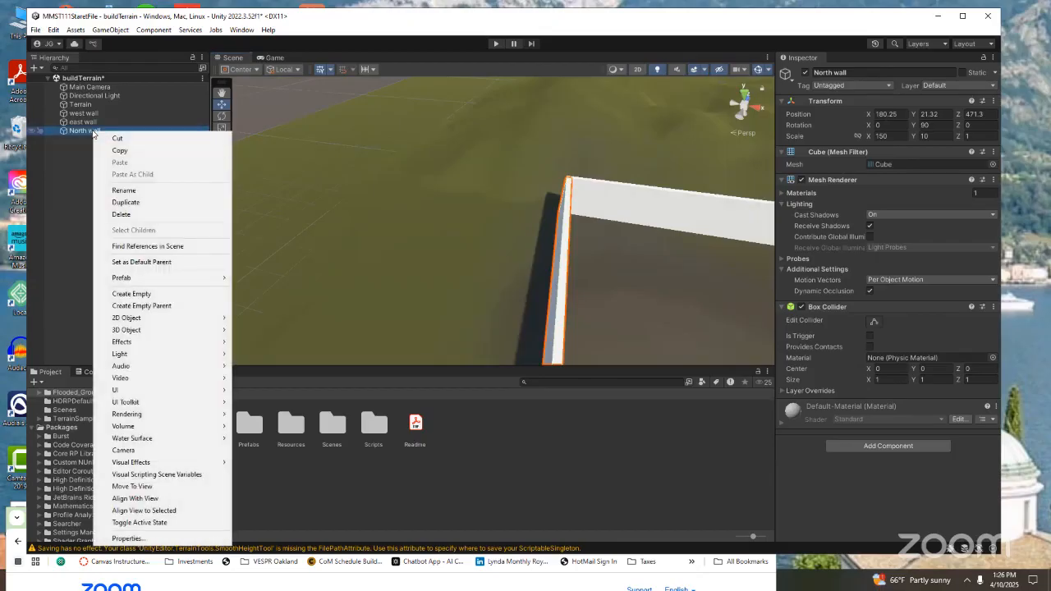
pyautogui.click(124, 202)
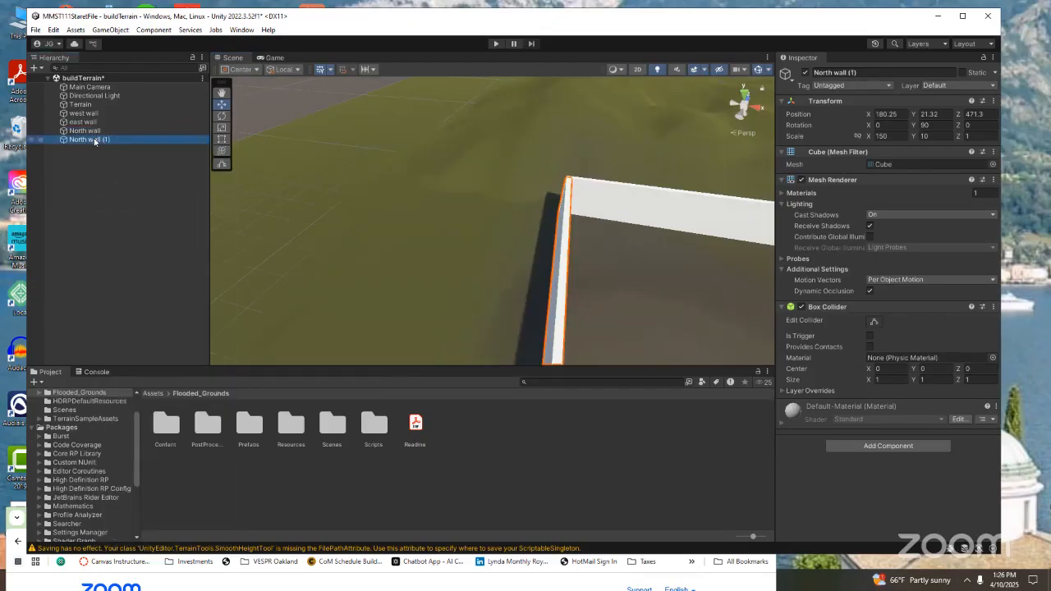
pyautogui.rightClick(95, 142)
pyautogui.click(124, 200)
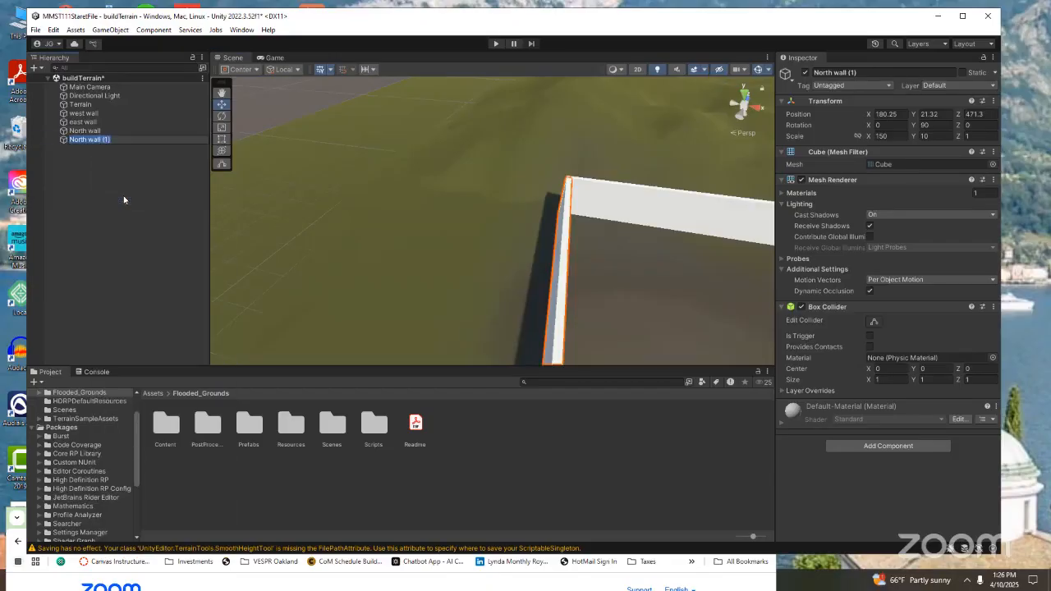
pyautogui.write('South wall')
pyautogui.click(105, 211)
# Move the South wall across the enclosure to the open ends of the west and east walls, at about X 330.9.
pyautogui.scroll(-6, 550, 261)
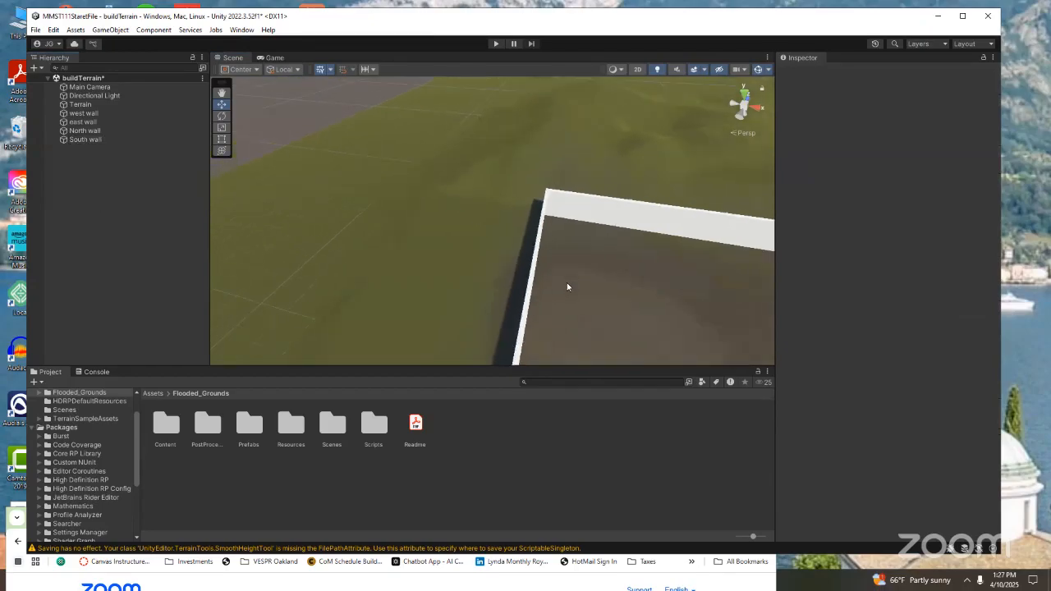
pyautogui.scroll(-3, 557, 302)
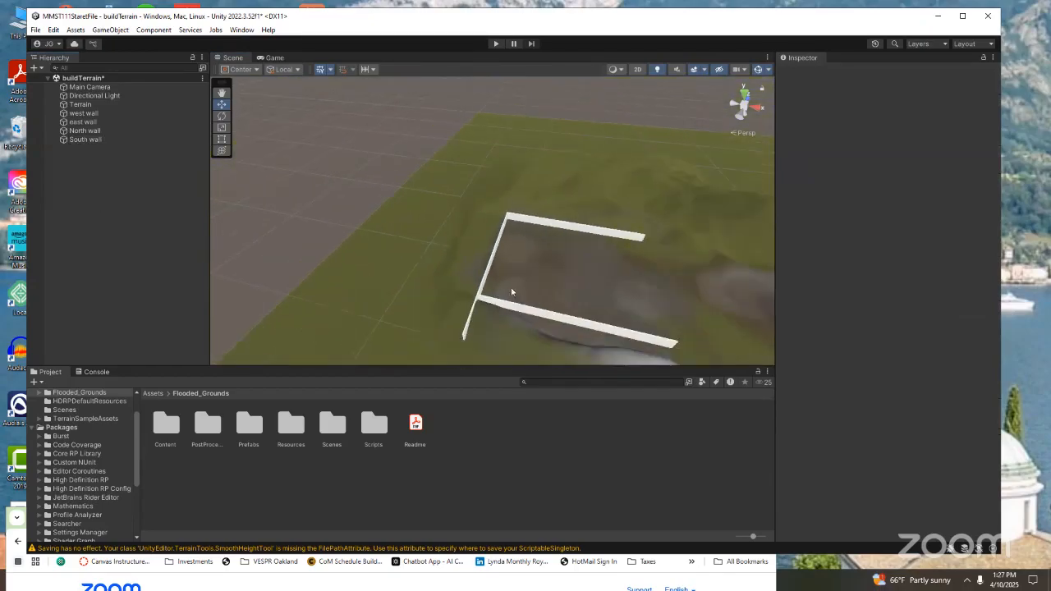
pyautogui.click(86, 140)
pyautogui.moveTo(534, 271); pyautogui.dragTo(702, 281)
pyautogui.scroll(-2, 644, 311)
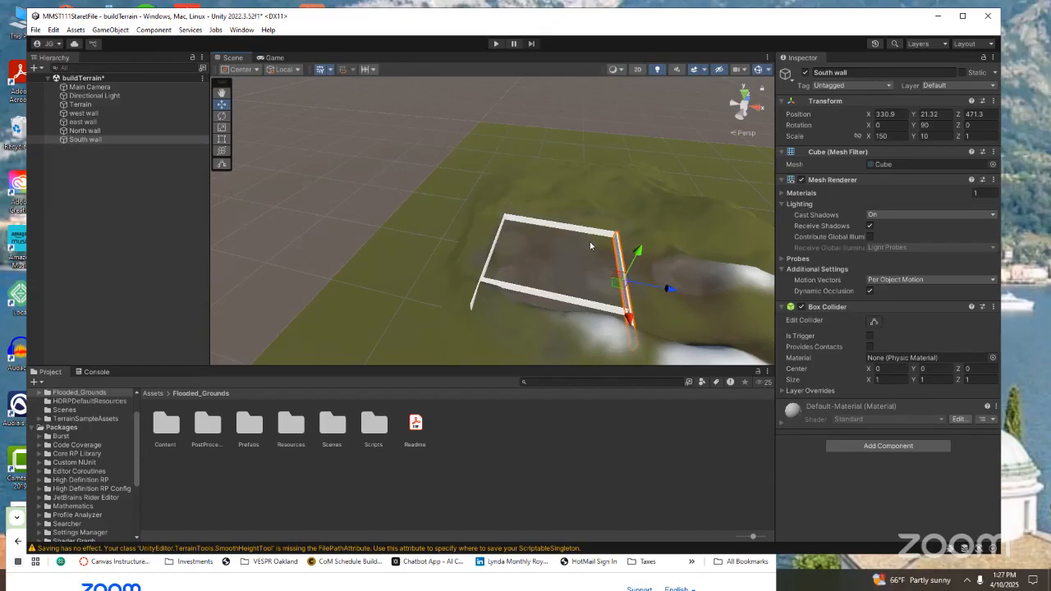
# Set the South wall's X scale to 120 and slide it along its length to about Z 487.1.
pyautogui.click(80, 140)
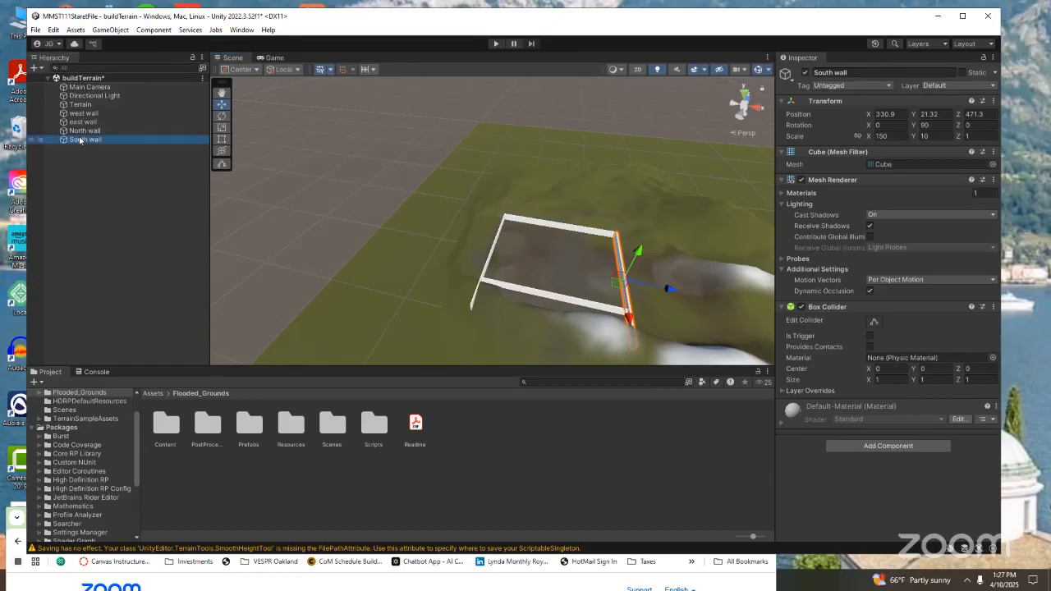
pyautogui.click(873, 136)
pyautogui.write('120')
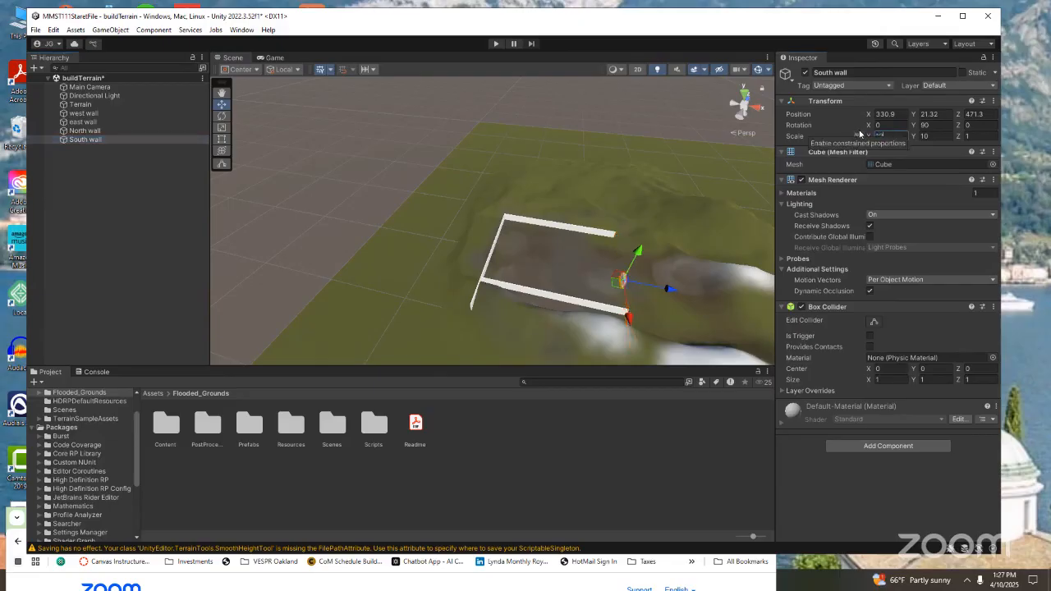
pyautogui.scroll(3, 610, 283)
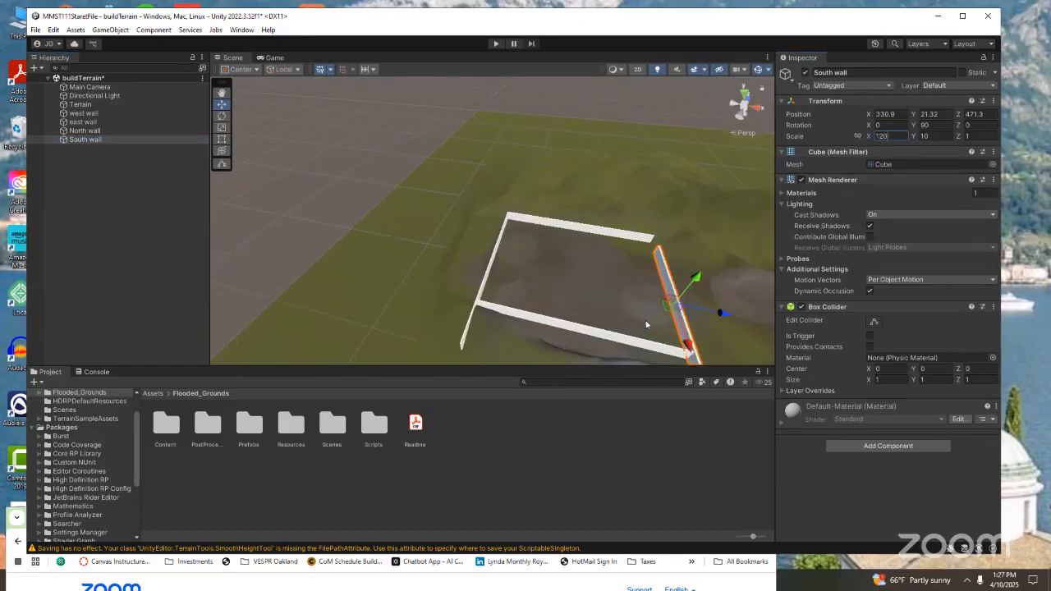
pyautogui.moveTo(690, 347); pyautogui.dragTo(683, 326)
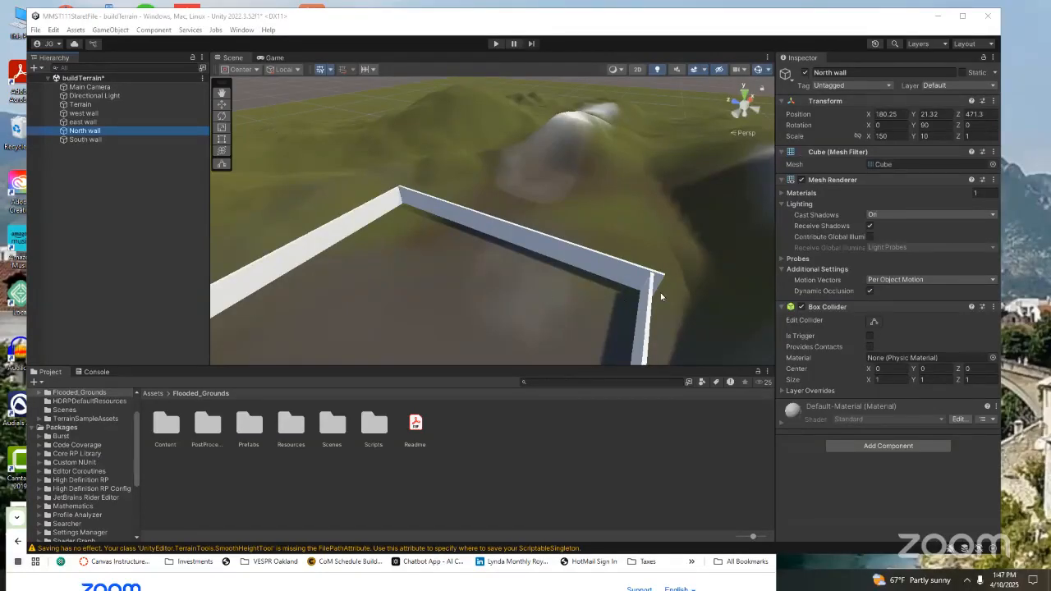
# Align the South wall's corner with the end of the east wall using vertex snapping, at about X 330.25, Z 490.1.
pyautogui.click(636, 302)
pyautogui.scroll(4, 669, 288)
pyautogui.moveTo(678, 302); pyautogui.dragTo(605, 317, button='right')
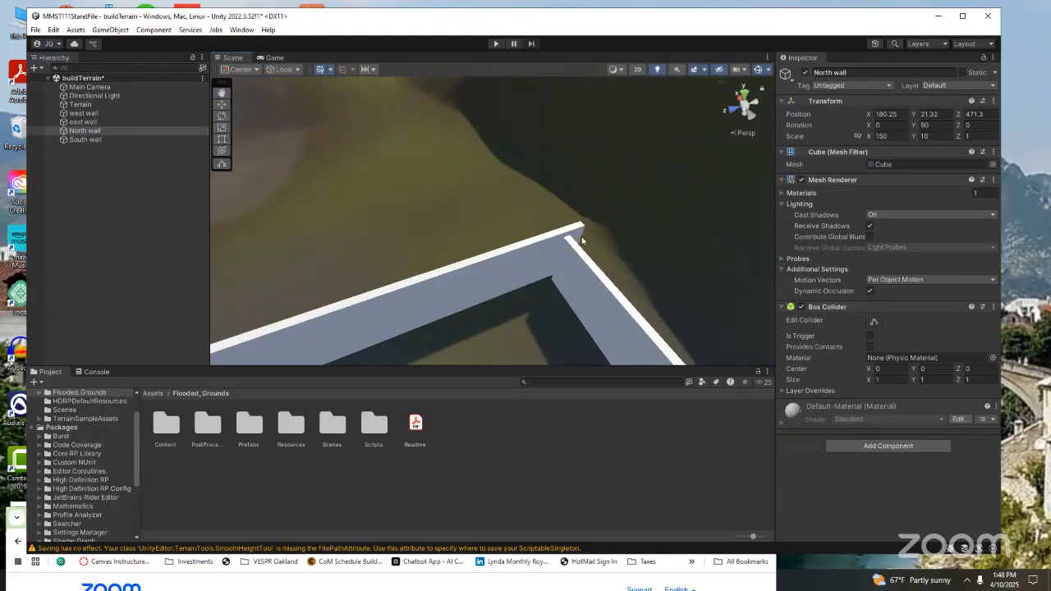
pyautogui.click(534, 248)
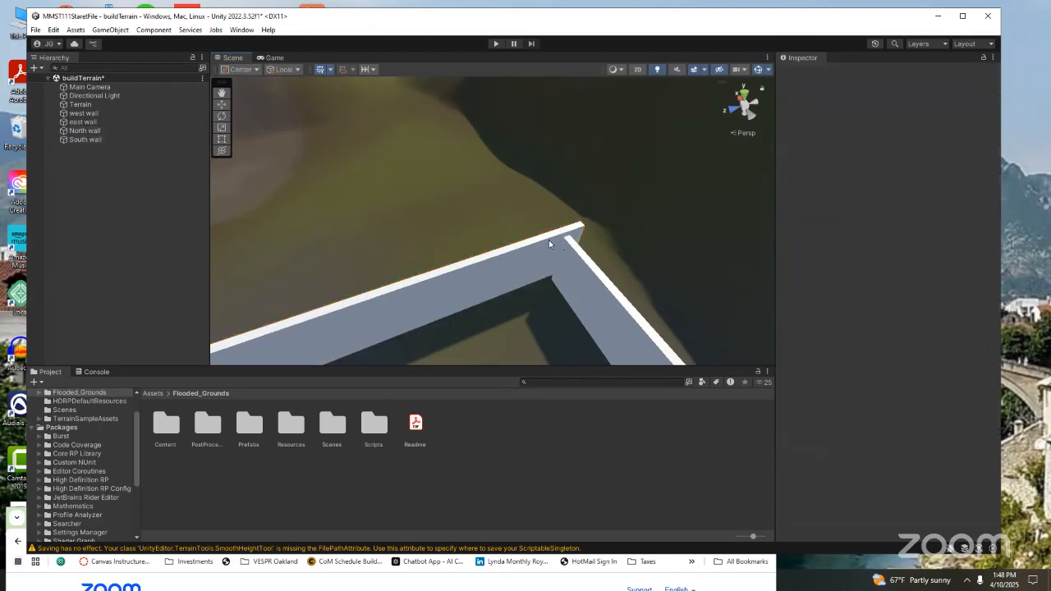
pyautogui.click(547, 250)
pyautogui.click(544, 240)
pyautogui.scroll(1, 562, 282)
pyautogui.click(522, 269)
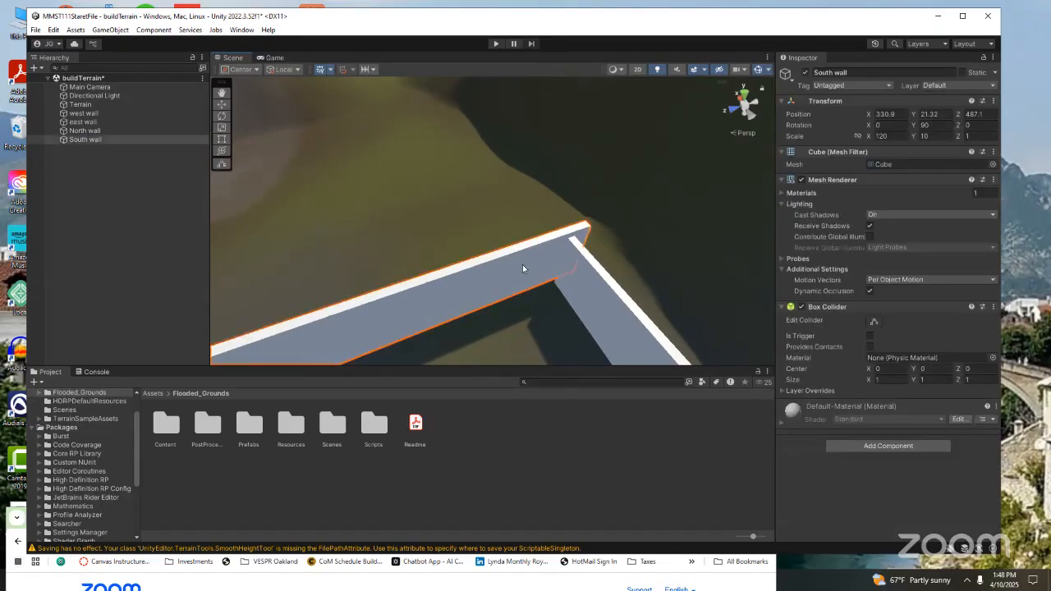
pyautogui.click(584, 238)
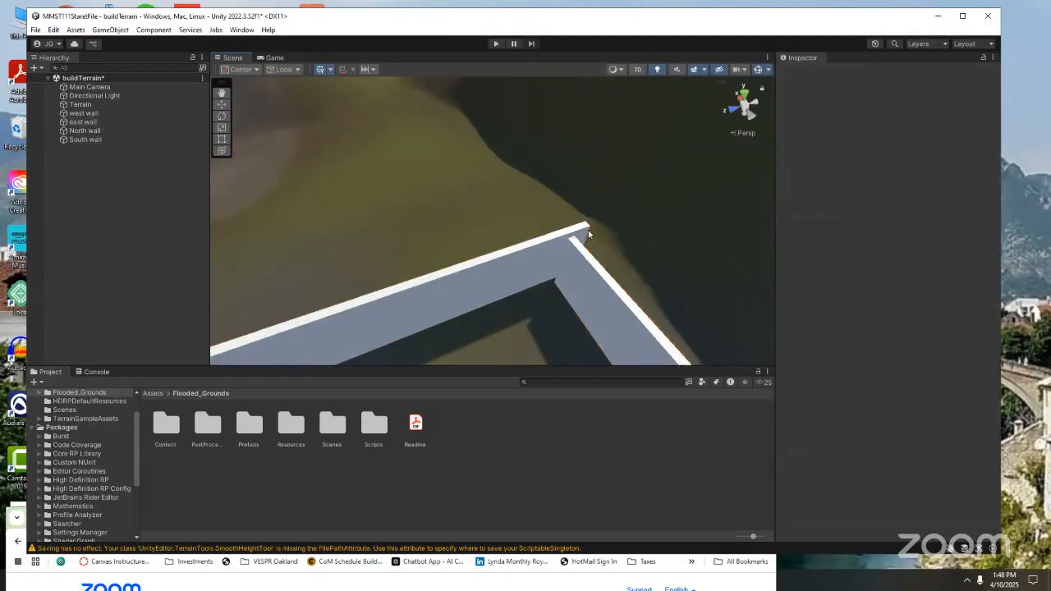
pyautogui.click(588, 233)
pyautogui.click(588, 225)
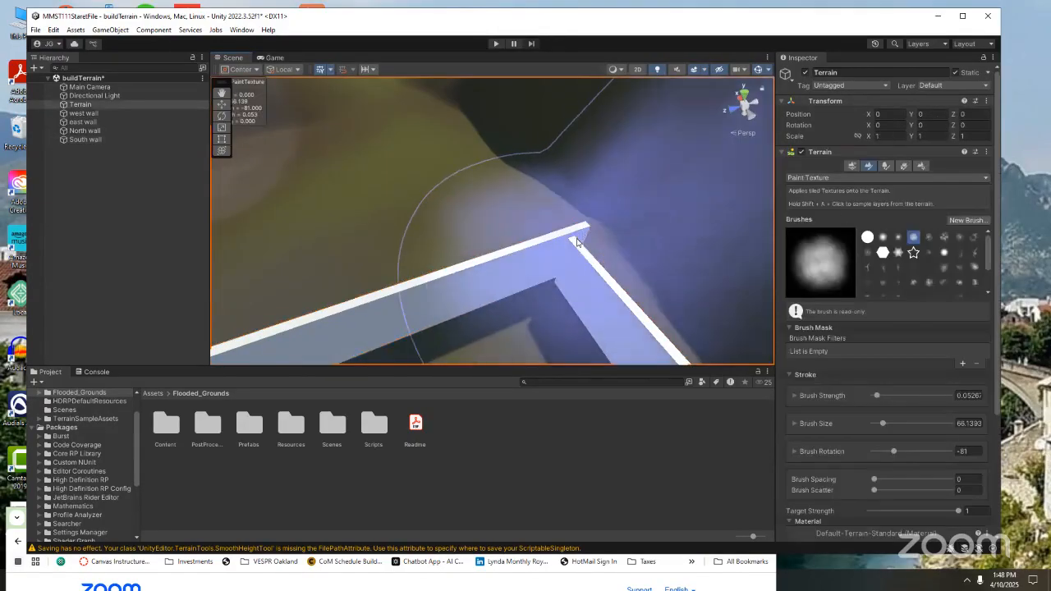
pyautogui.click(95, 141)
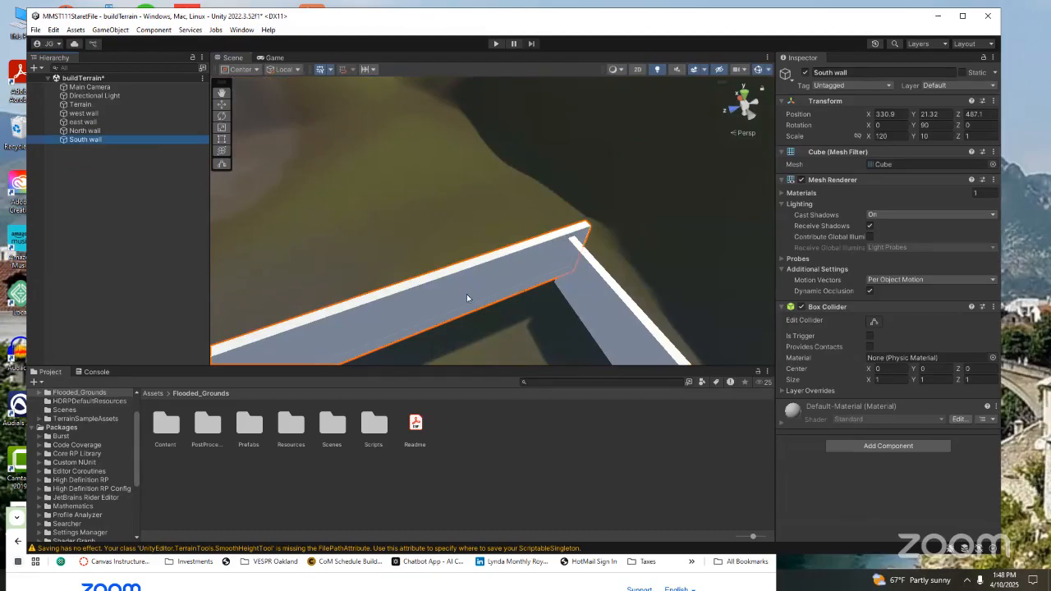
pyautogui.click(221, 105)
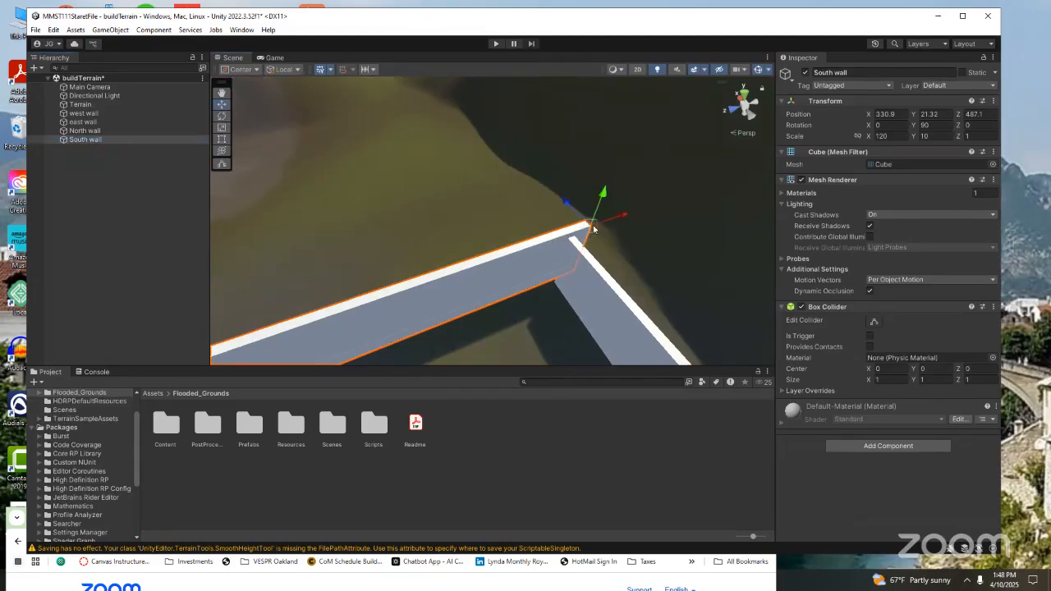
pyautogui.moveTo(594, 229)
pyautogui.mouseDown()
pyautogui.moveTo(568, 242)
pyautogui.moveTo(577, 238)
pyautogui.mouseUp()
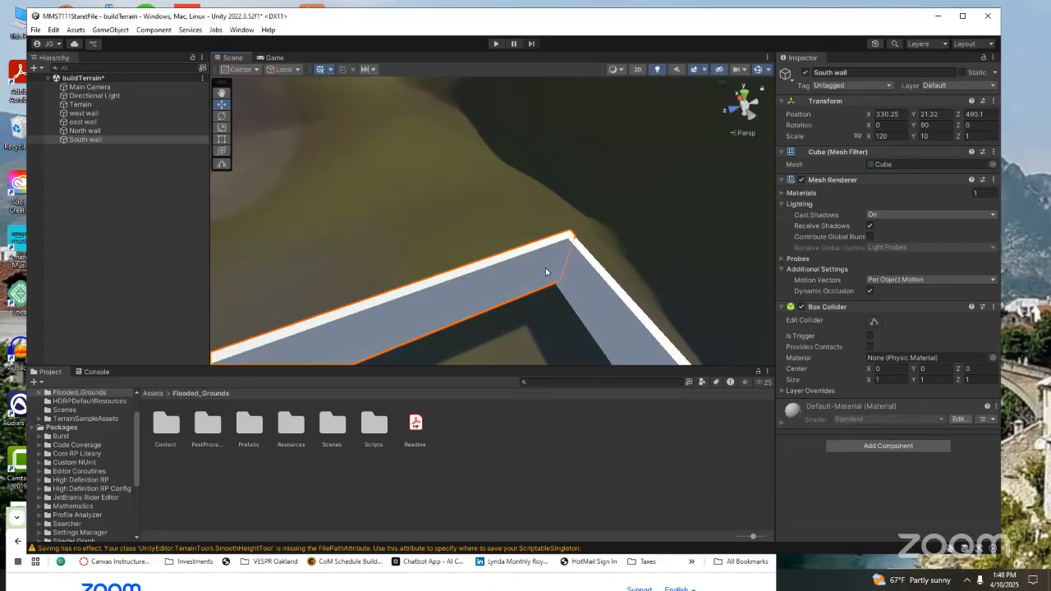
pyautogui.scroll(-1, 498, 360)
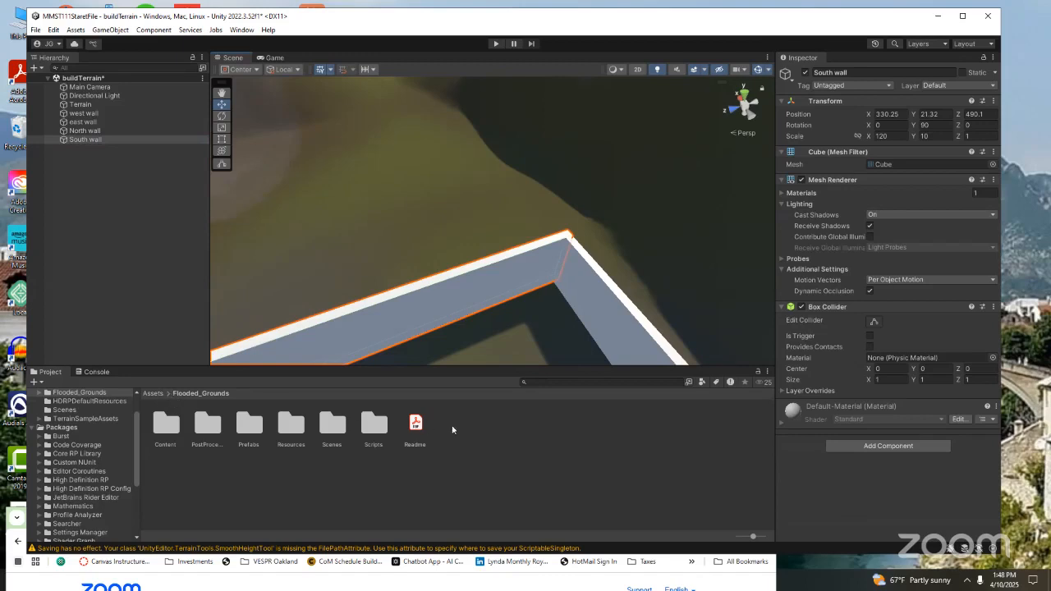
# Create a new material in the Flooded_Grounds folder and set its albedo color to red, about E71C1C.
pyautogui.rightClick(492, 432)
pyautogui.moveTo(533, 116)
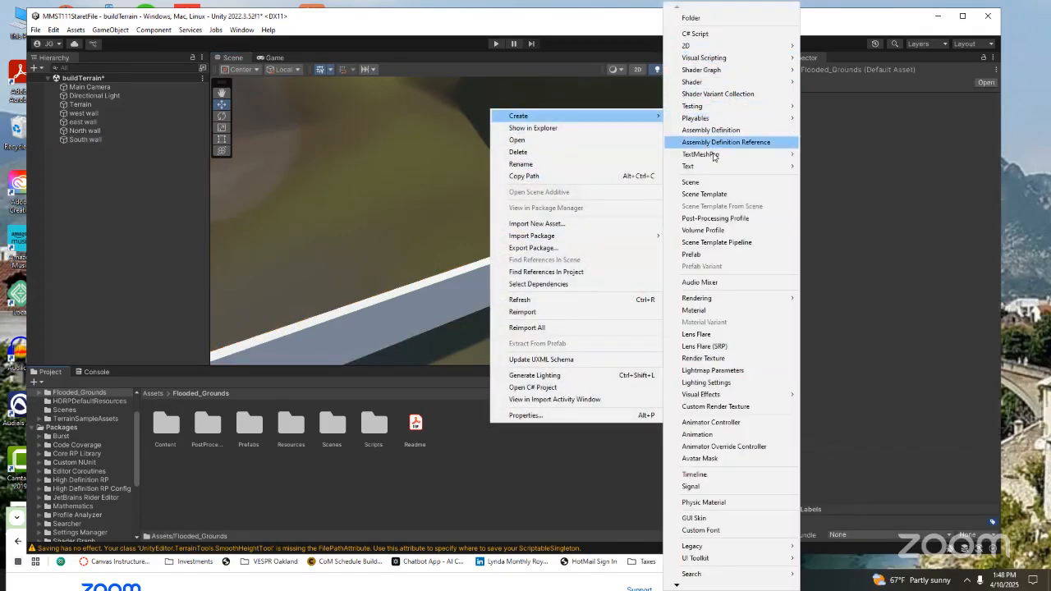
pyautogui.click(694, 311)
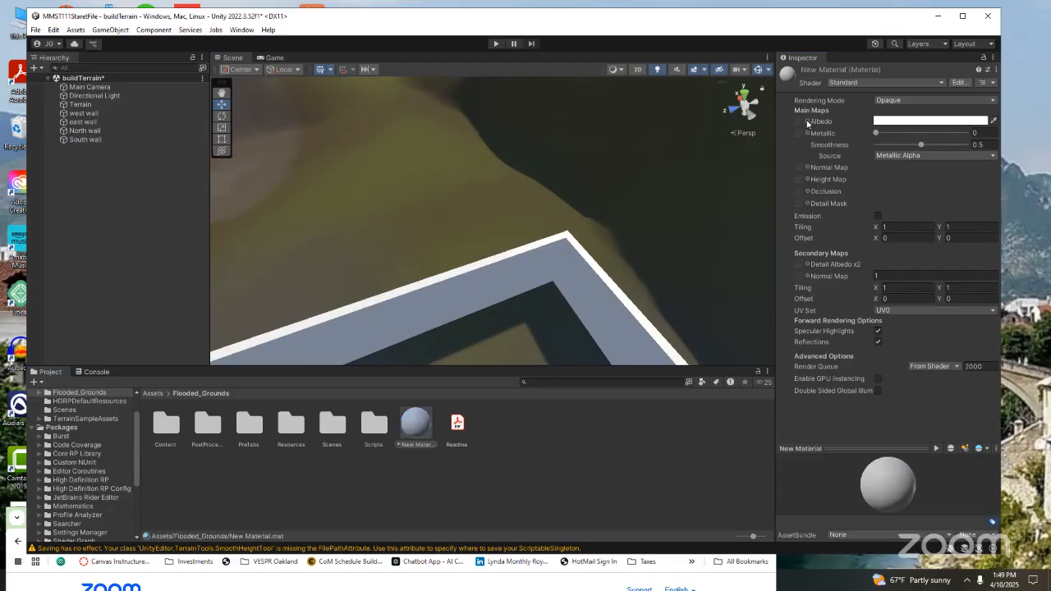
pyautogui.click(807, 121)
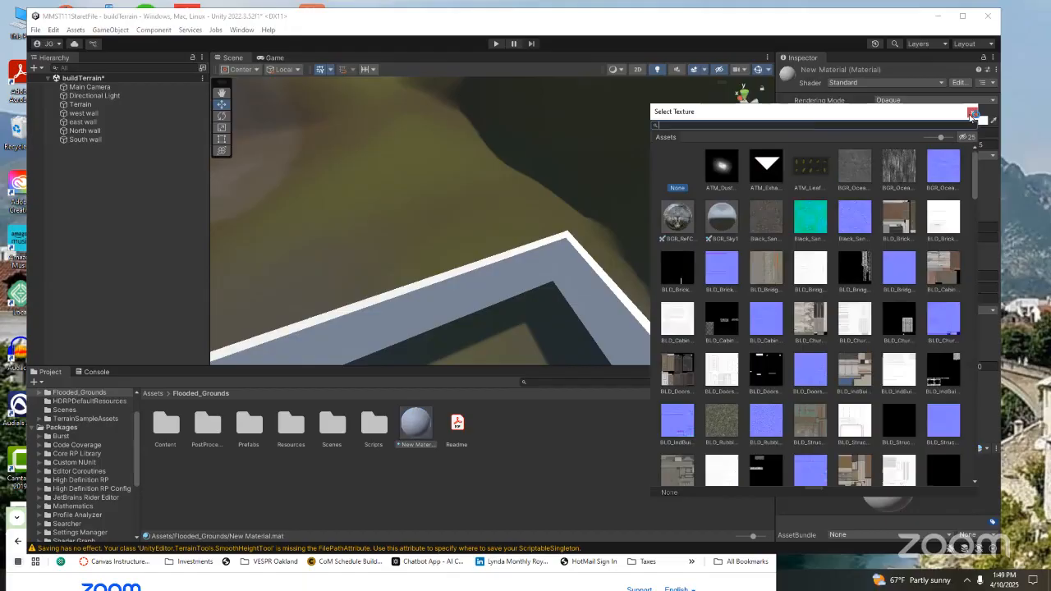
pyautogui.click(973, 112)
pyautogui.click(901, 123)
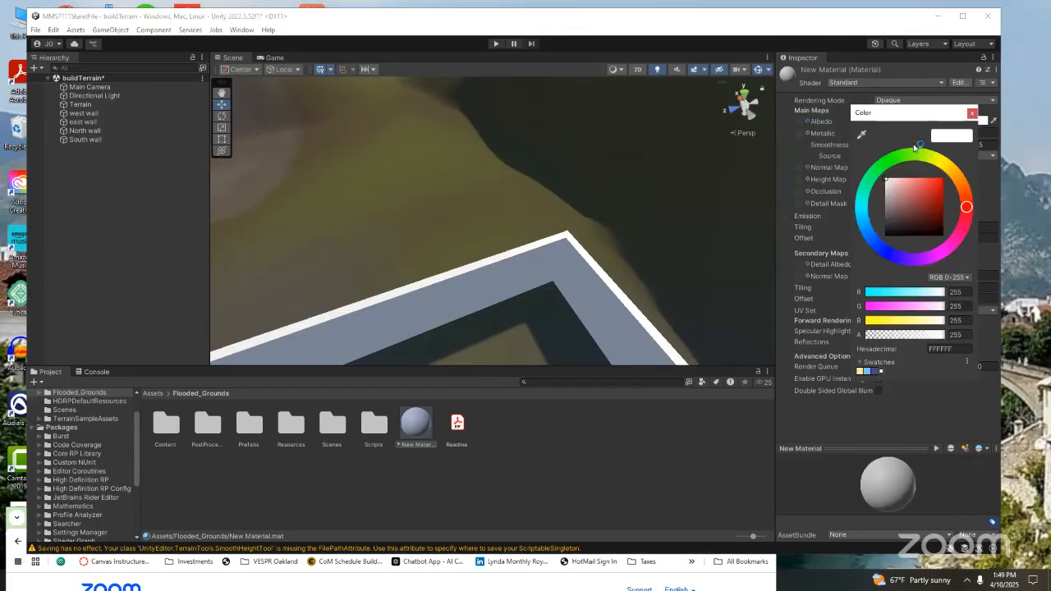
pyautogui.moveTo(944, 191); pyautogui.dragTo(938, 187)
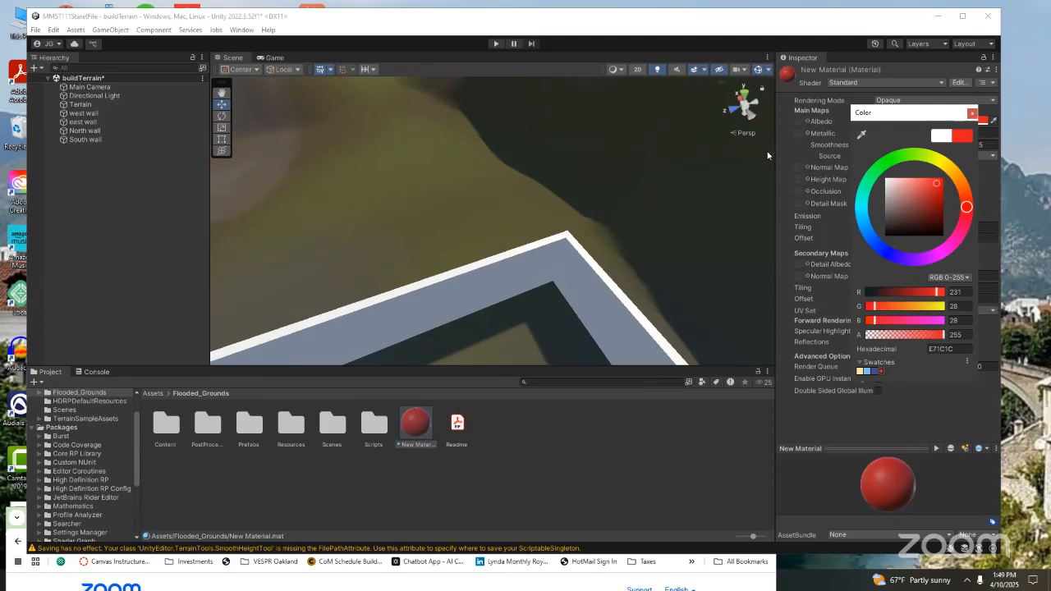
pyautogui.click(737, 173)
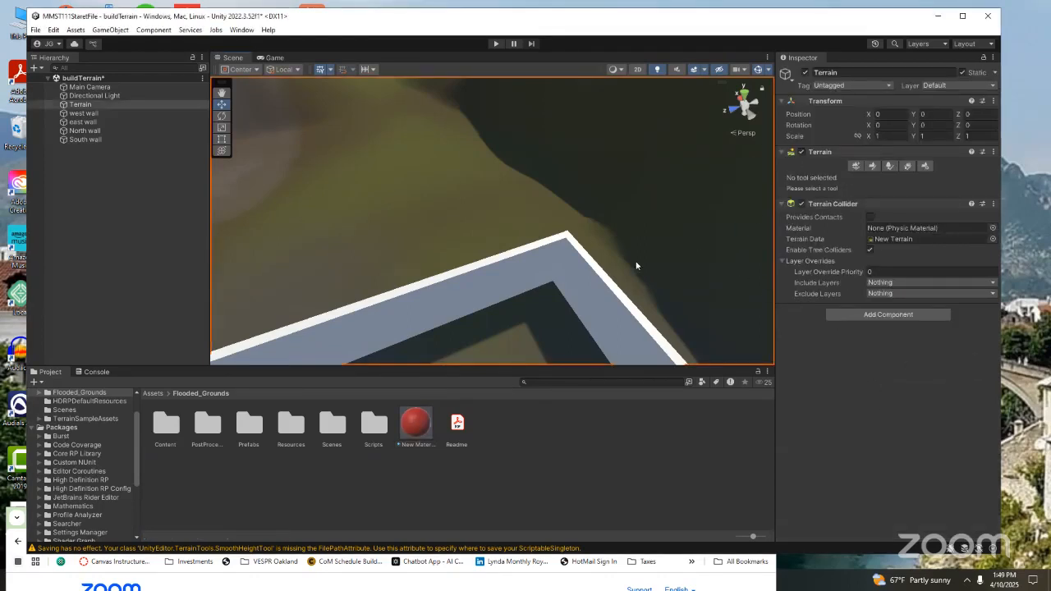
# Rename the new material "red Material".
pyautogui.click(416, 423)
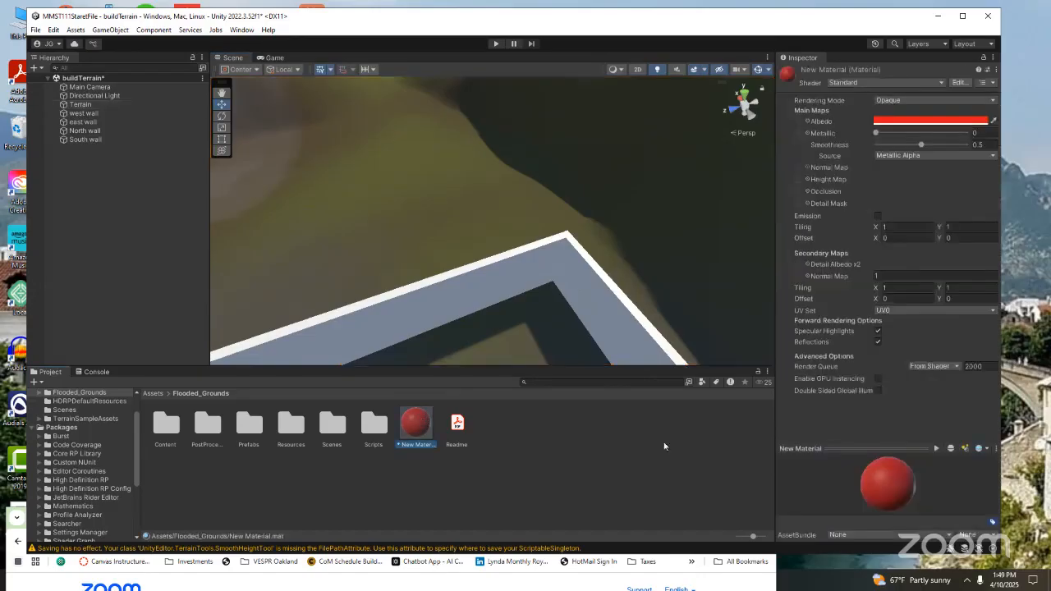
pyautogui.click(416, 446)
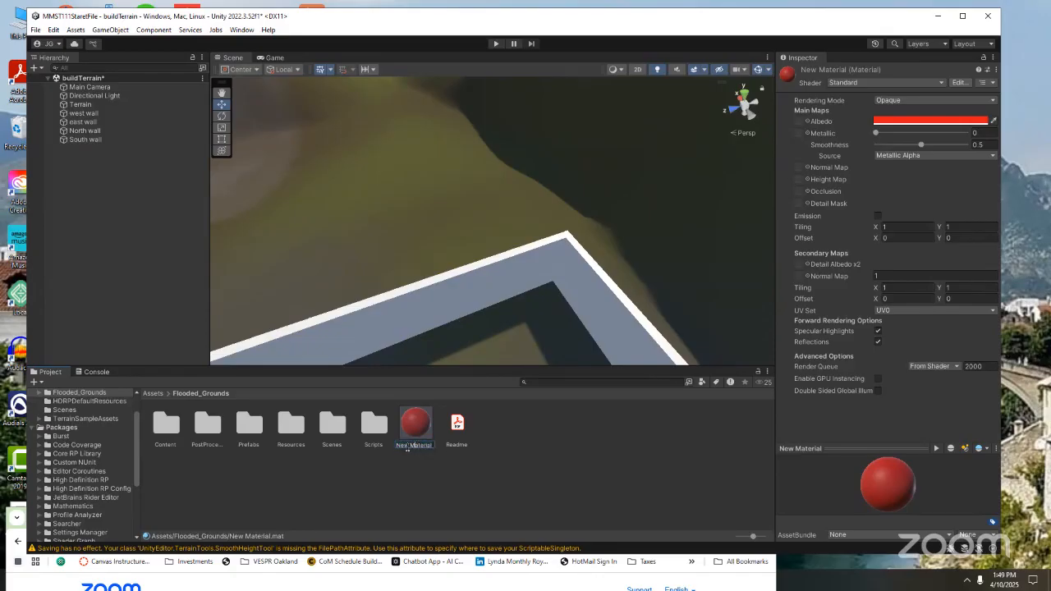
pyautogui.write('red')
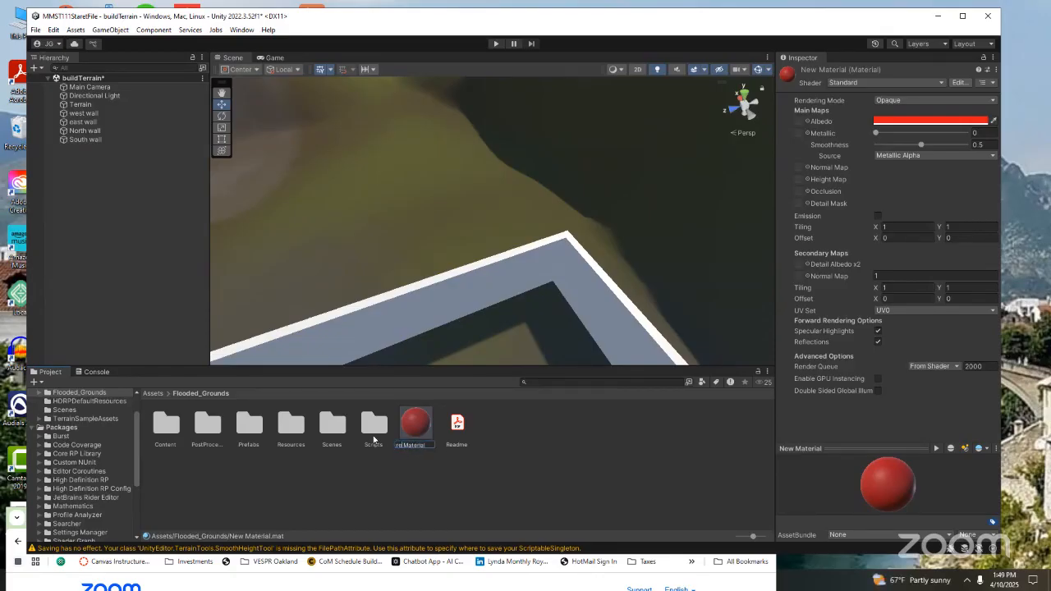
pyautogui.click(461, 497)
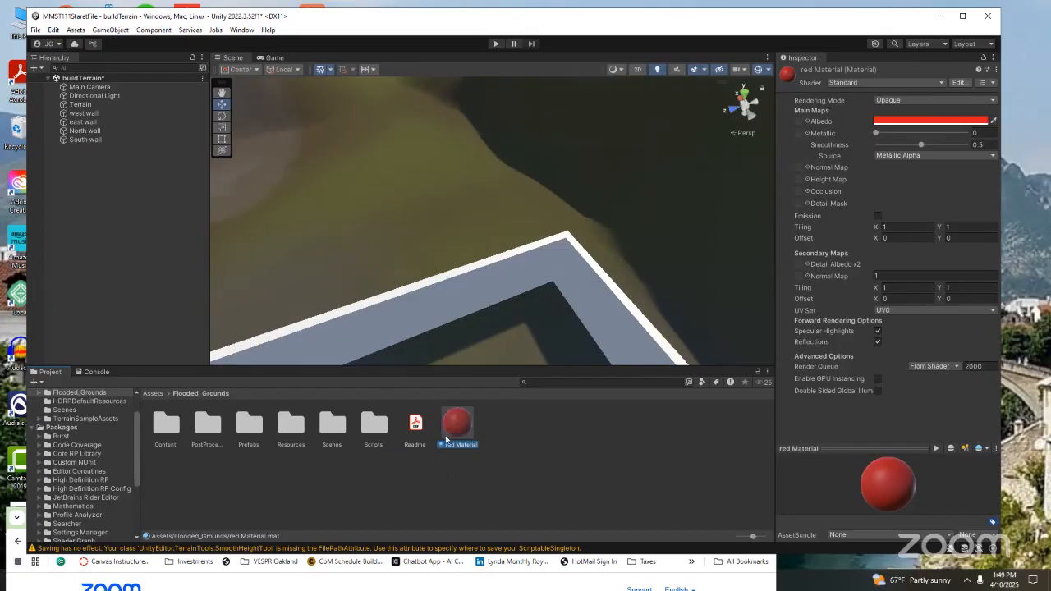
# Apply the red Material to all four walls of the enclosure.
pyautogui.moveTo(460, 431); pyautogui.dragTo(471, 295)
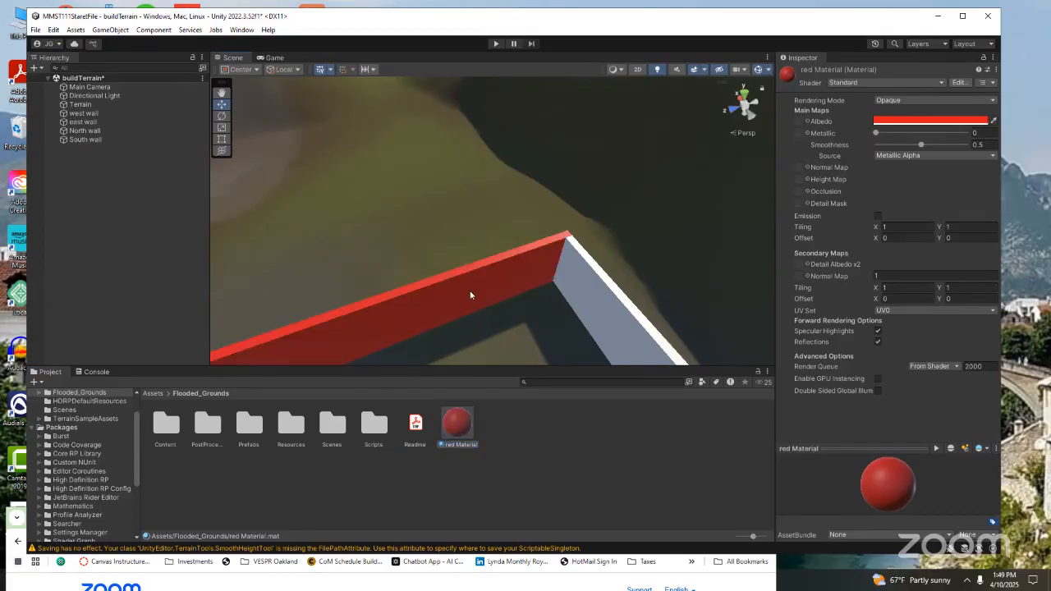
pyautogui.moveTo(461, 420); pyautogui.dragTo(612, 336)
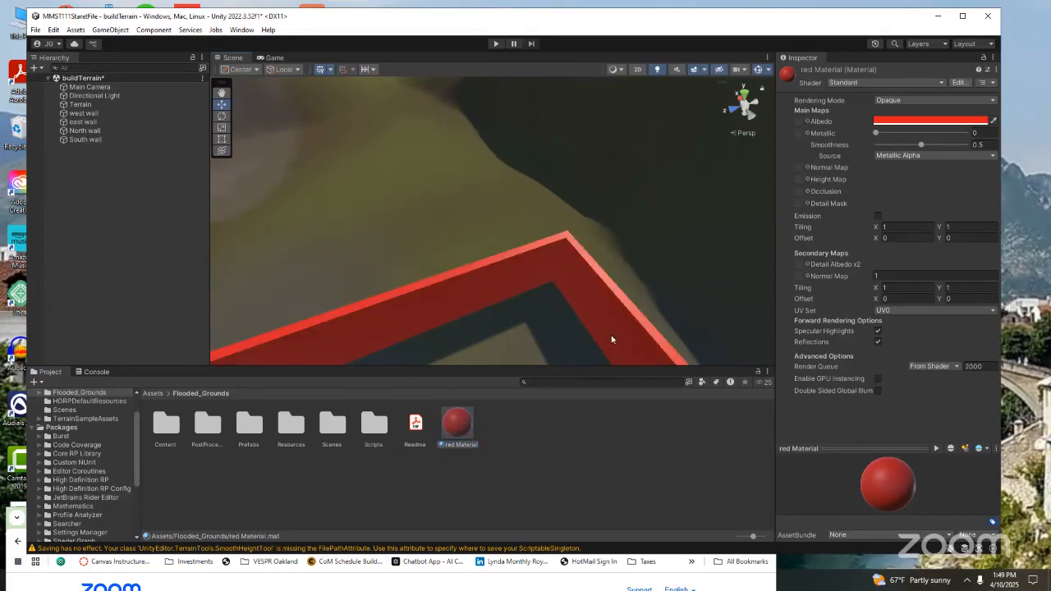
pyautogui.moveTo(584, 329); pyautogui.dragTo(292, 298, button='right')
pyautogui.moveTo(456, 423); pyautogui.dragTo(414, 207)
pyautogui.moveTo(303, 298); pyautogui.dragTo(84, 271, button='right')
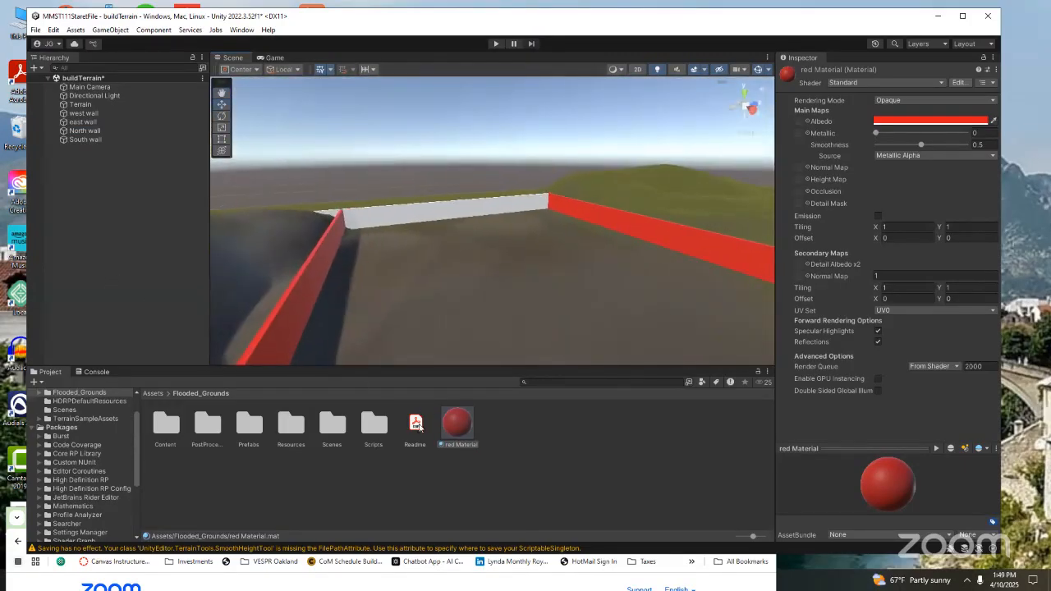
pyautogui.moveTo(455, 425); pyautogui.dragTo(439, 211)
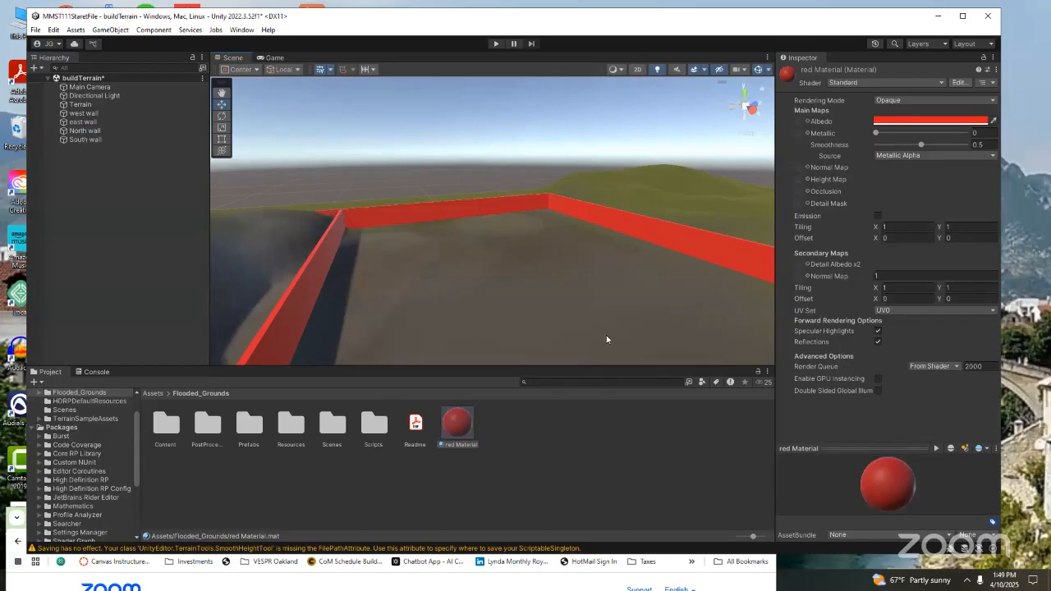
# Start adding a new object to the buildTerrain scene.
pyautogui.moveTo(651, 297); pyautogui.dragTo(718, 329, button='right')
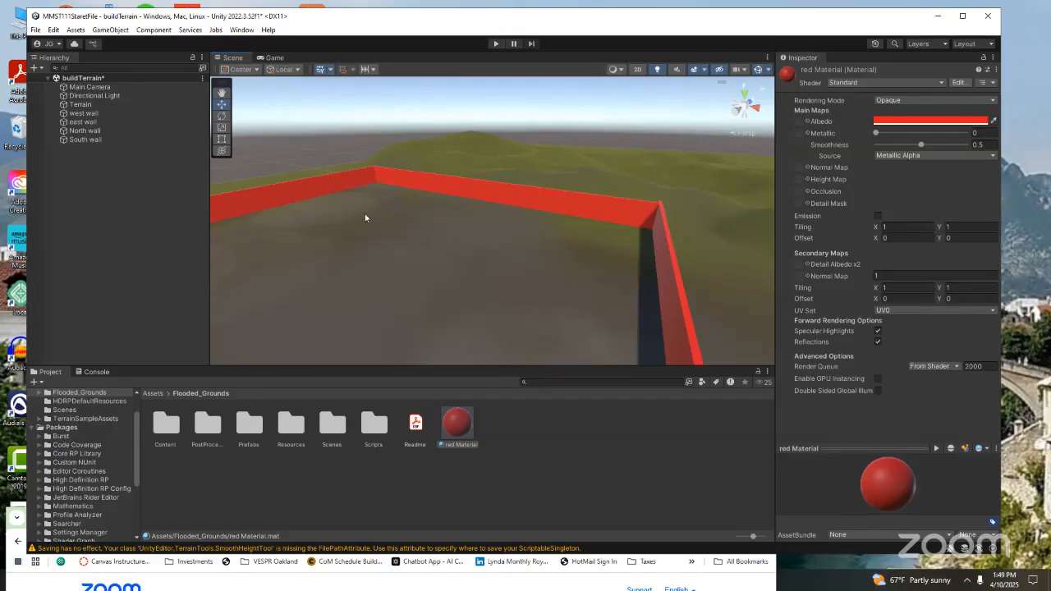
pyautogui.rightClick(94, 188)
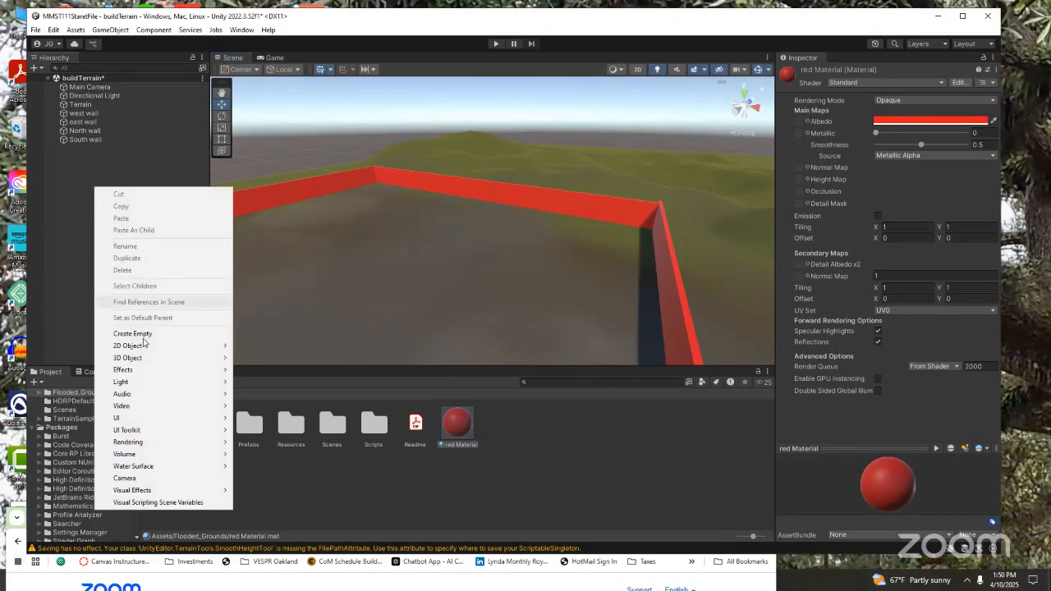
pyautogui.moveTo(220, 359)
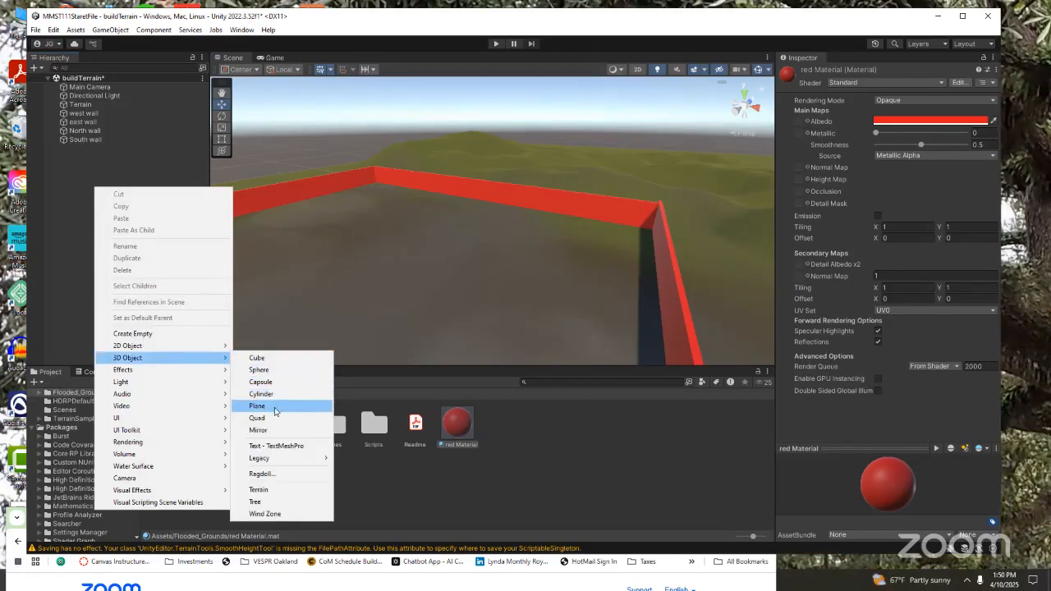
pyautogui.click(539, 431)
# Try the UVChecker, Slope03_Heightmap, PROP_RugsPaintings1_A and PROP_Gravestones1_A textures as the albedo map of red Material.
pyautogui.click(455, 422)
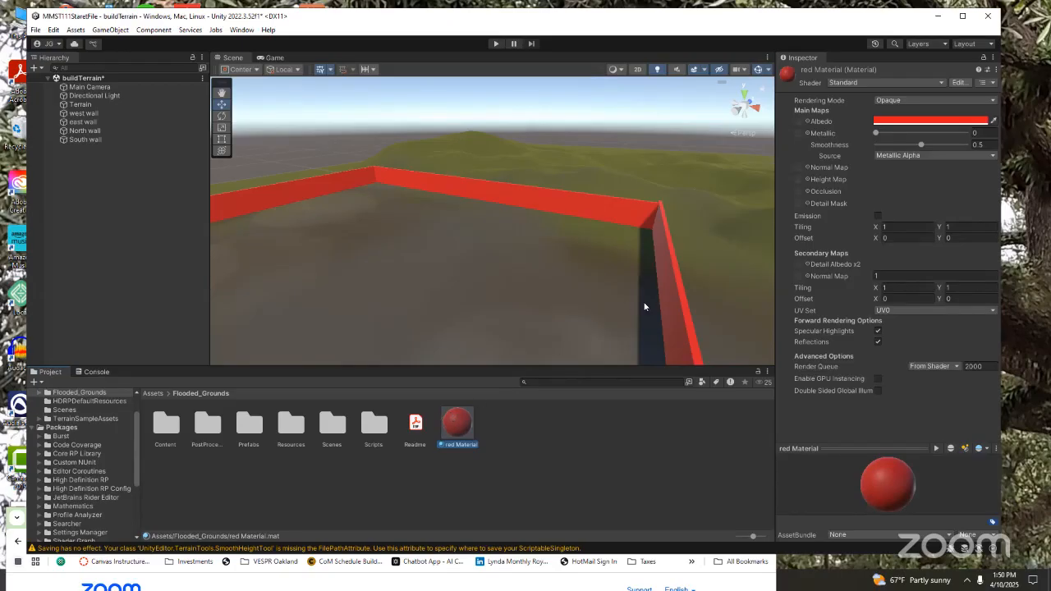
pyautogui.click(807, 122)
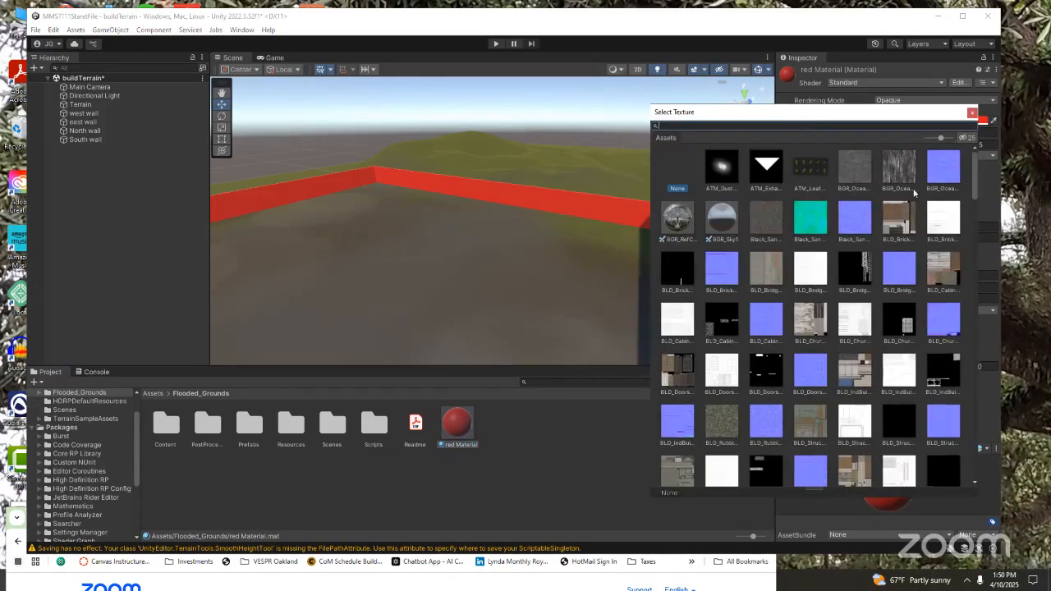
pyautogui.moveTo(974, 188); pyautogui.dragTo(968, 482)
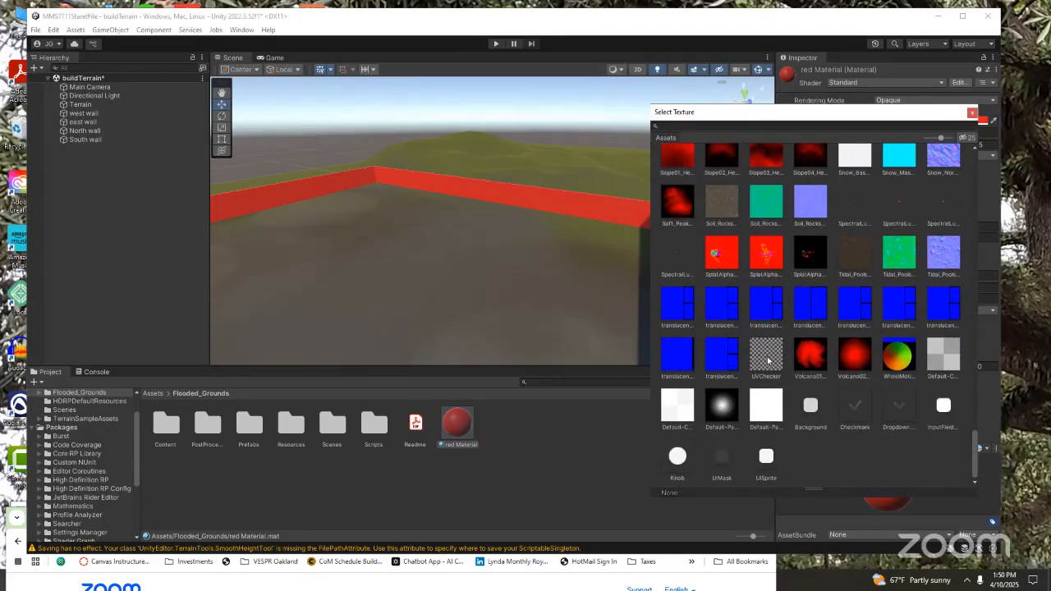
pyautogui.click(767, 356)
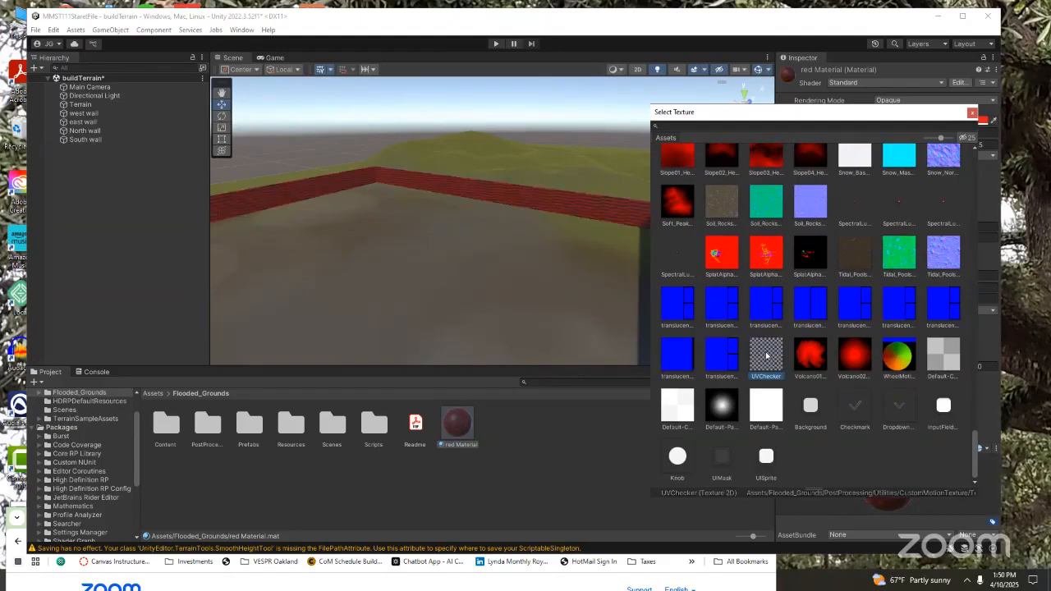
pyautogui.click(767, 159)
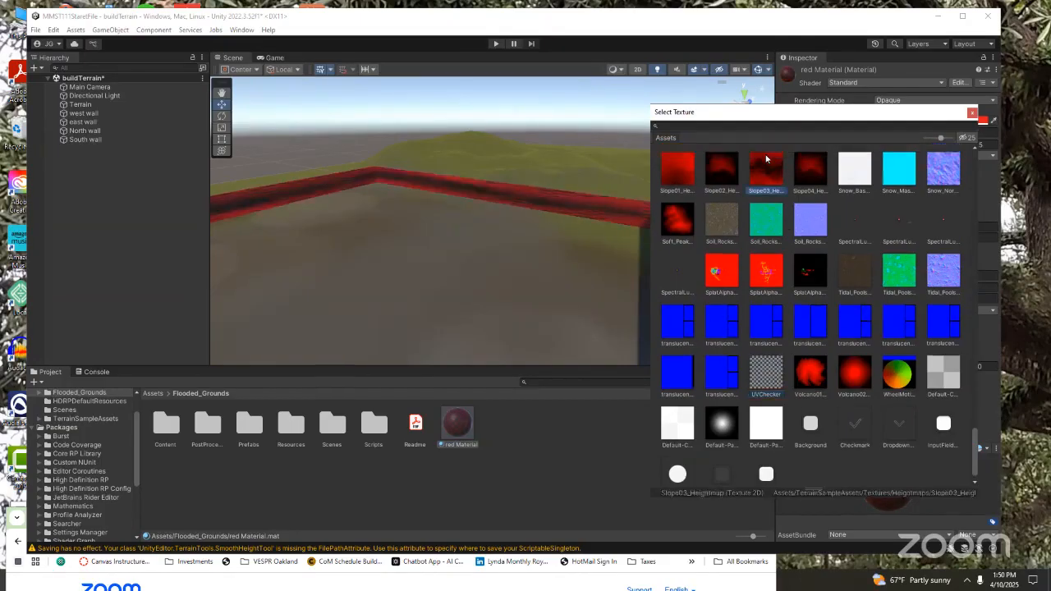
pyautogui.moveTo(974, 444); pyautogui.dragTo(975, 392)
pyautogui.click(854, 324)
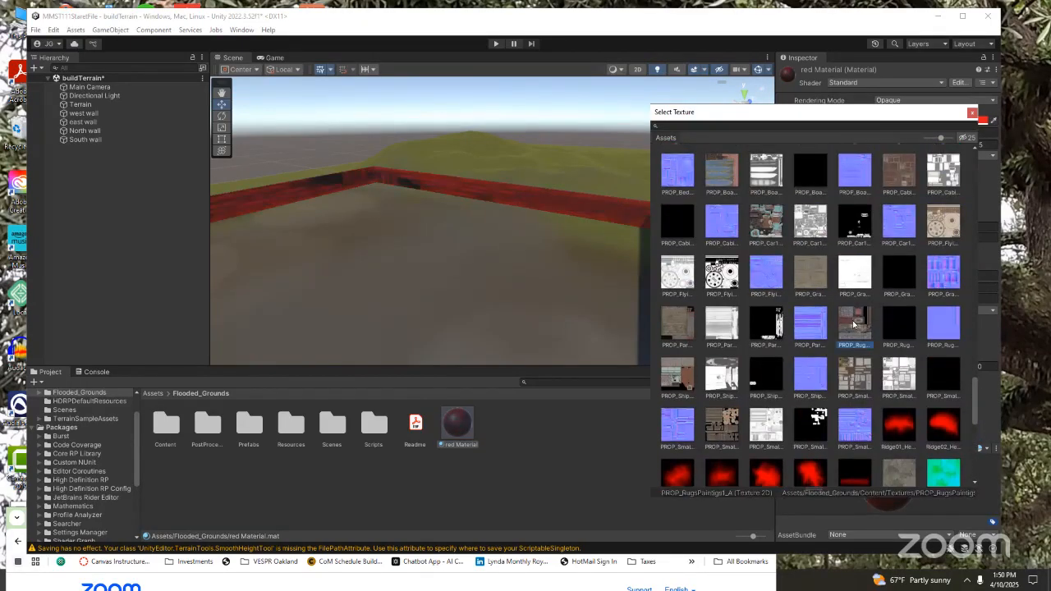
pyautogui.click(810, 276)
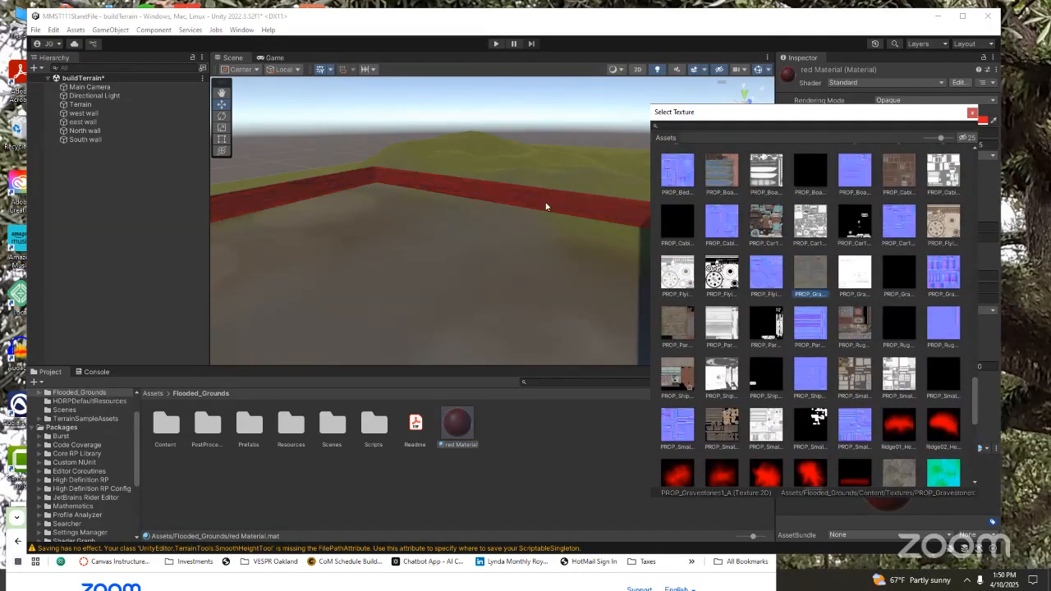
# Try the LDR_LLL1_61 texture and the BGR_Sky1 cubemap as the albedo map of red Material, and close the texture picker.
pyautogui.moveTo(976, 399); pyautogui.dragTo(975, 177)
pyautogui.click(895, 246)
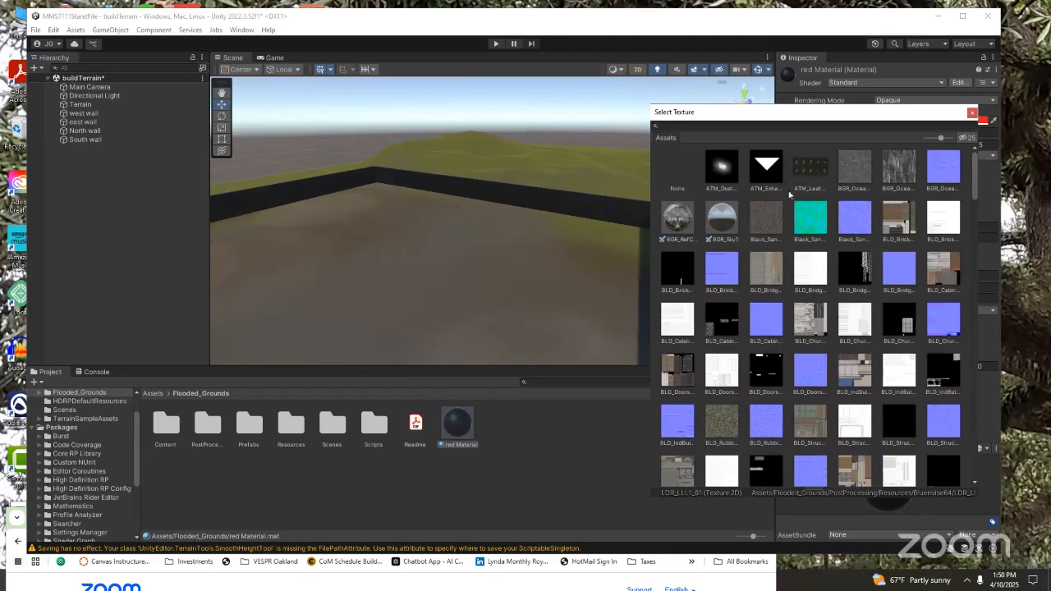
pyautogui.click(672, 218)
pyautogui.click(723, 219)
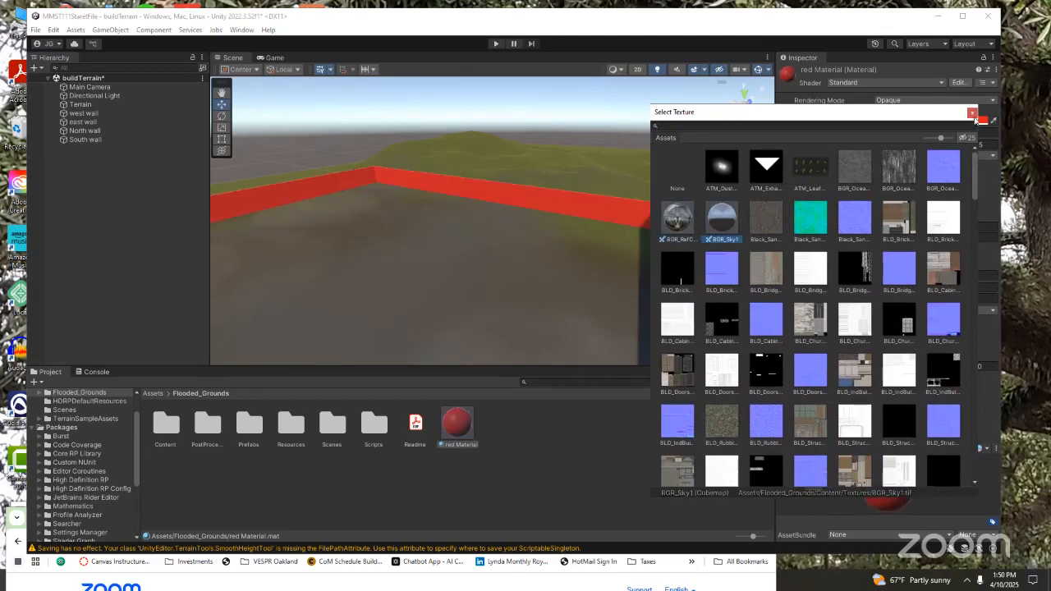
pyautogui.click(972, 113)
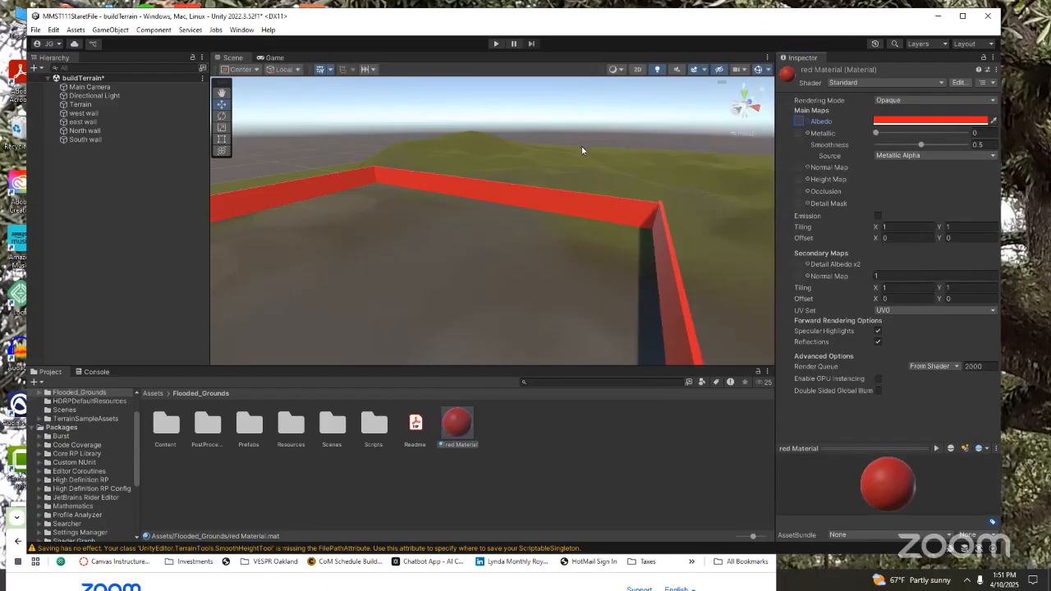
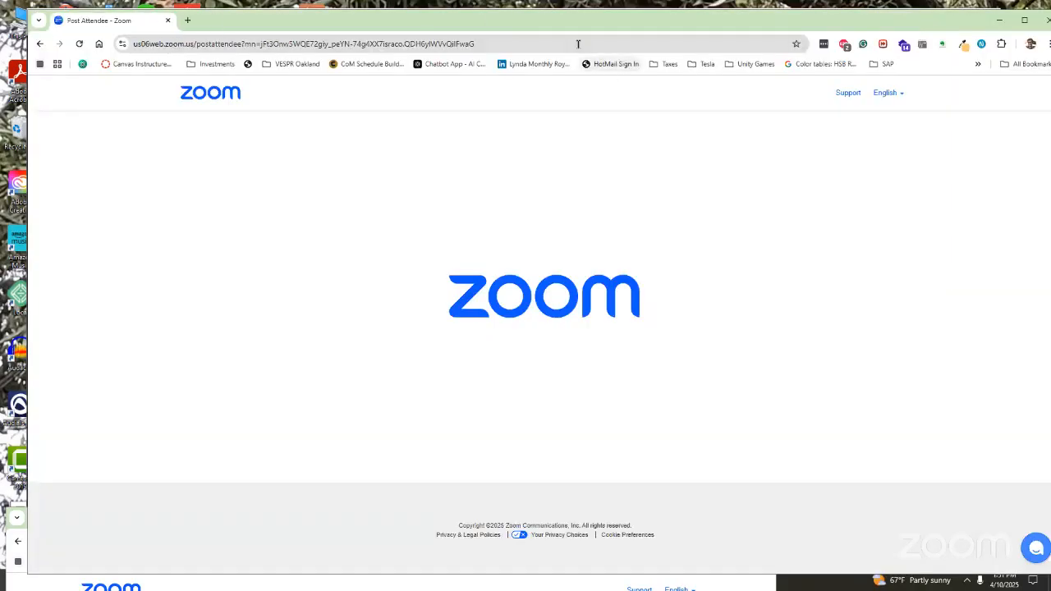
# Load google.com in the Chrome browser, decline the storage cleanup offer and open Google Images.
pyautogui.click(578, 43)
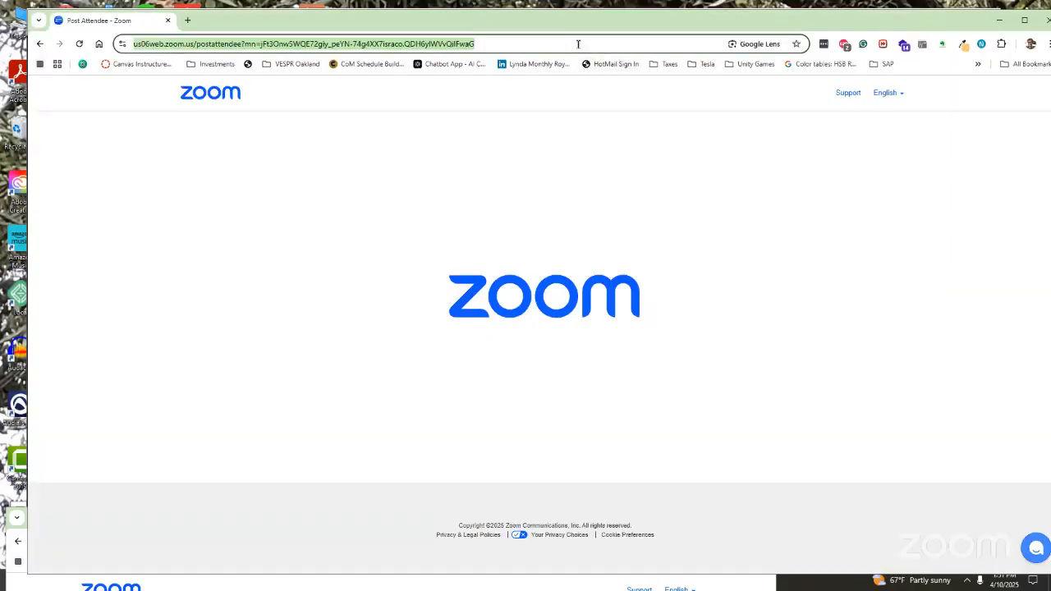
pyautogui.write('google.com')
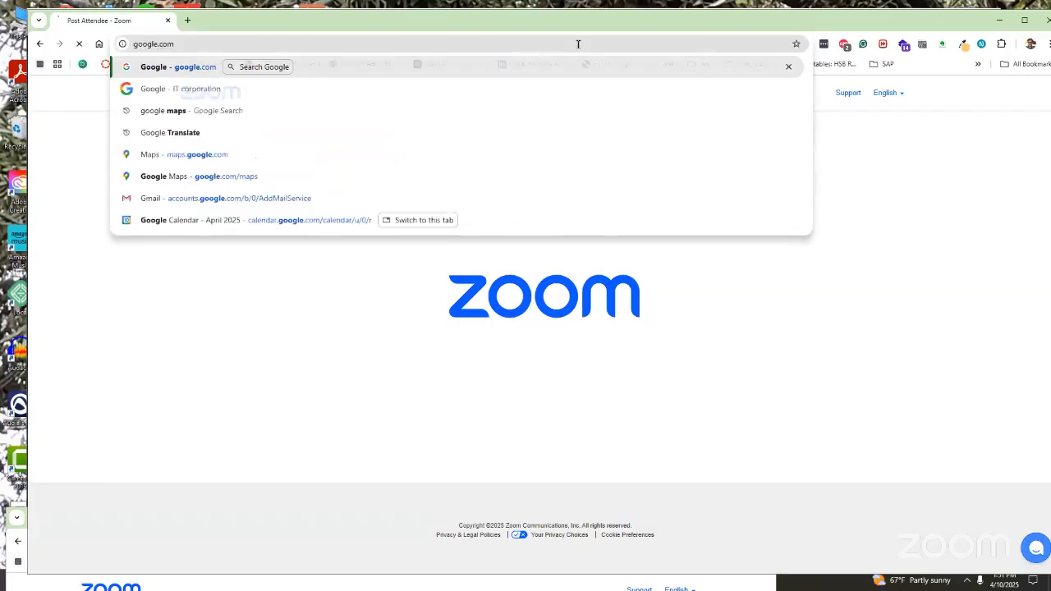
pyautogui.press('Return')
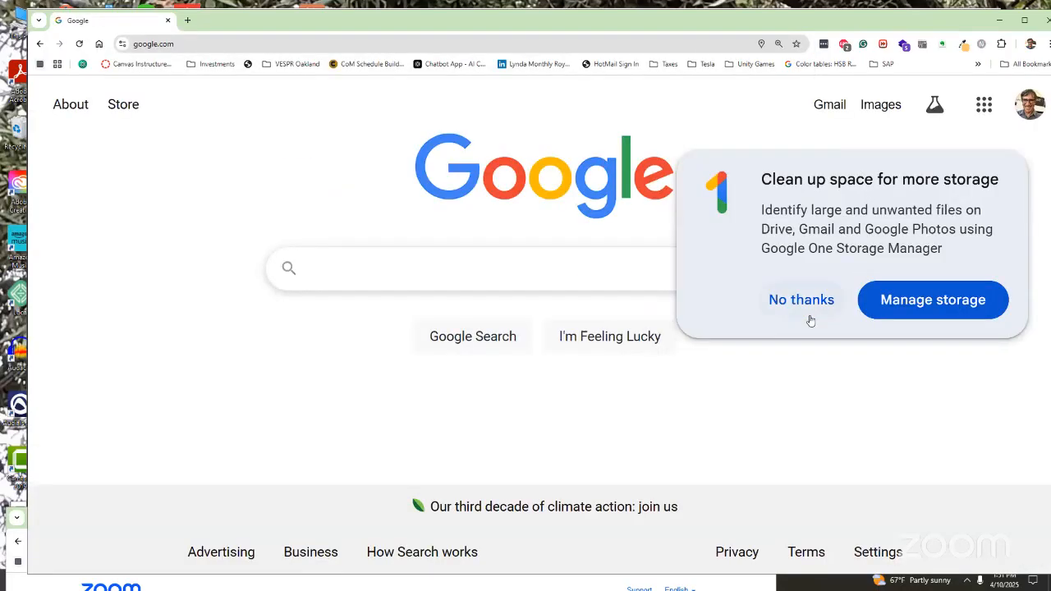
pyautogui.click(804, 306)
pyautogui.click(881, 105)
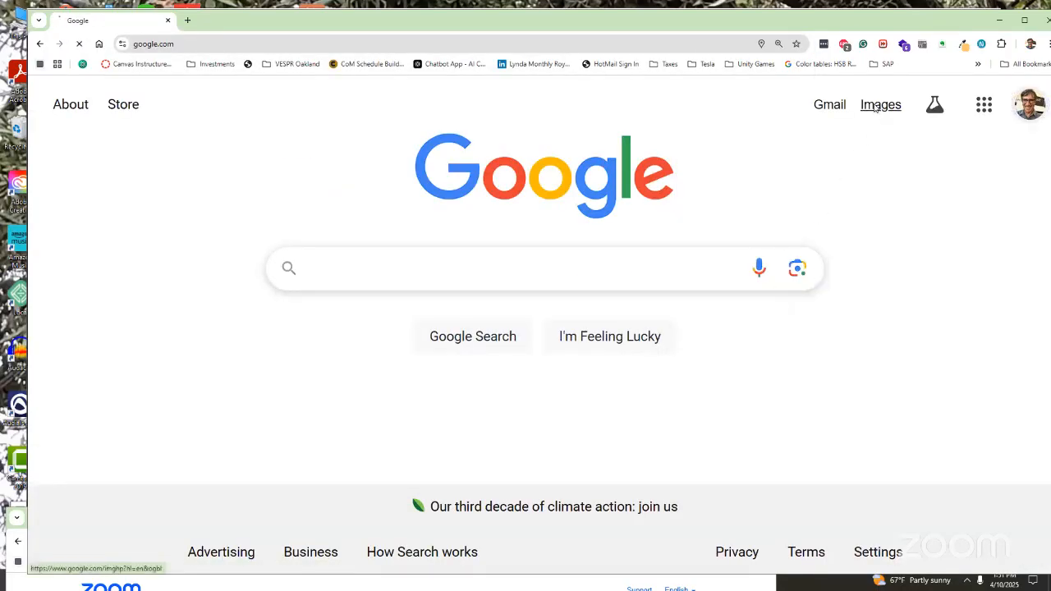
# Search Google Images for "brick wall tile".
pyautogui.click(429, 267)
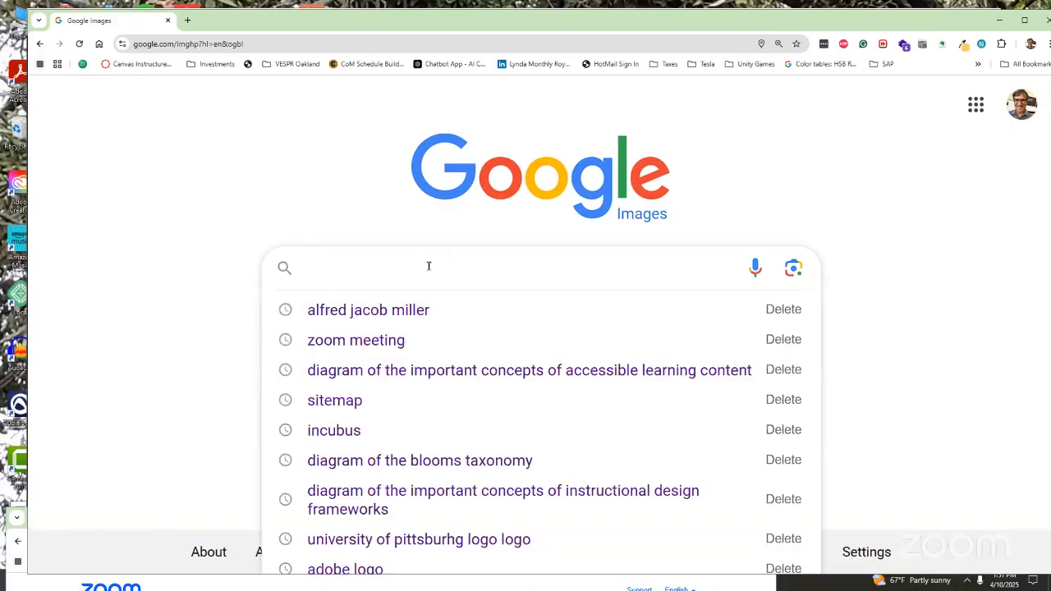
pyautogui.write('brickl')
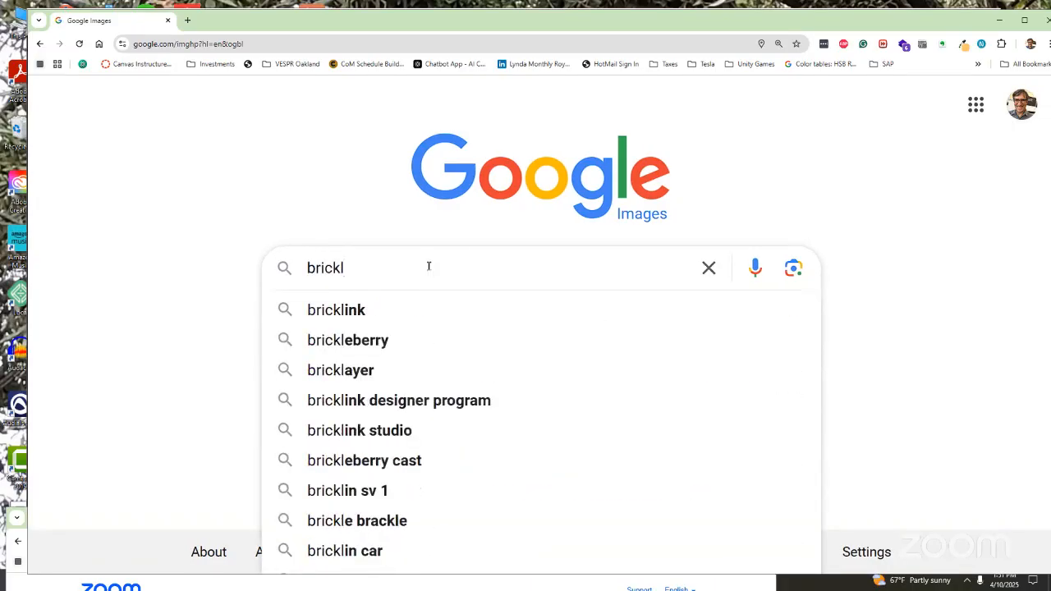
pyautogui.press('BackSpace')
pyautogui.write('w')
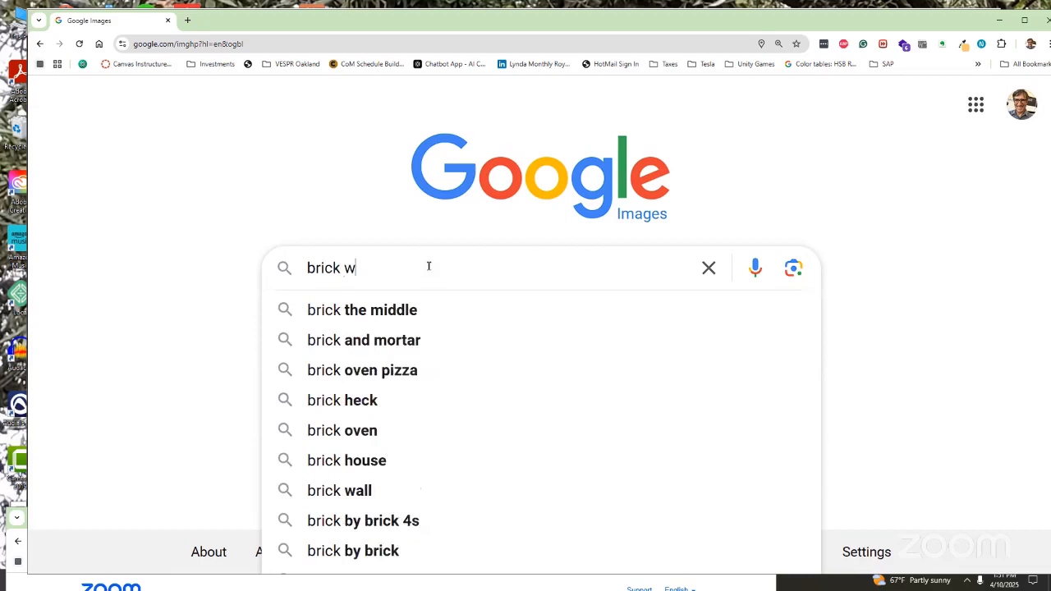
pyautogui.write('all tile')
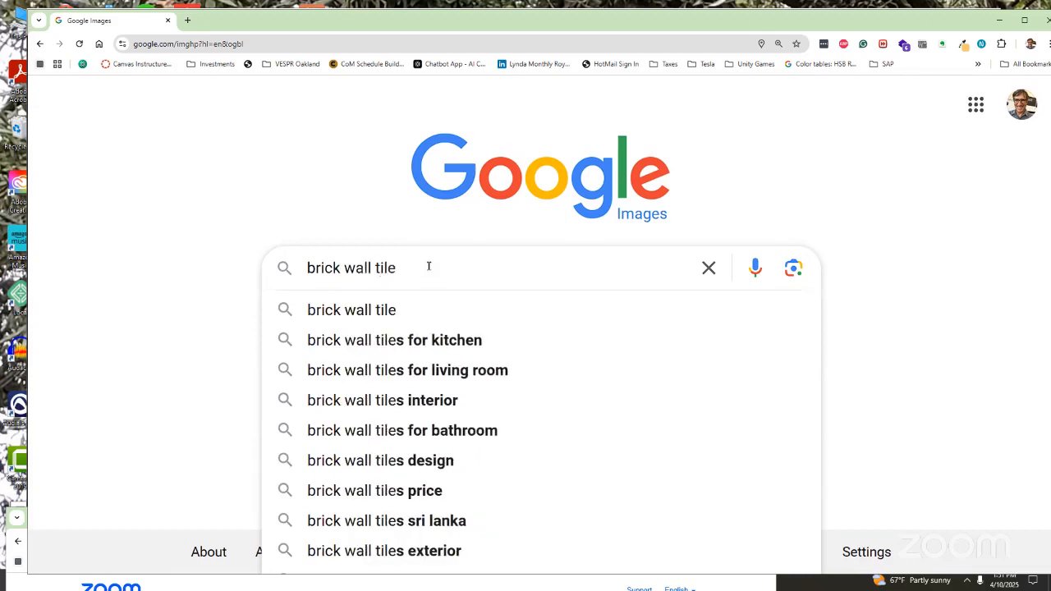
pyautogui.click(376, 311)
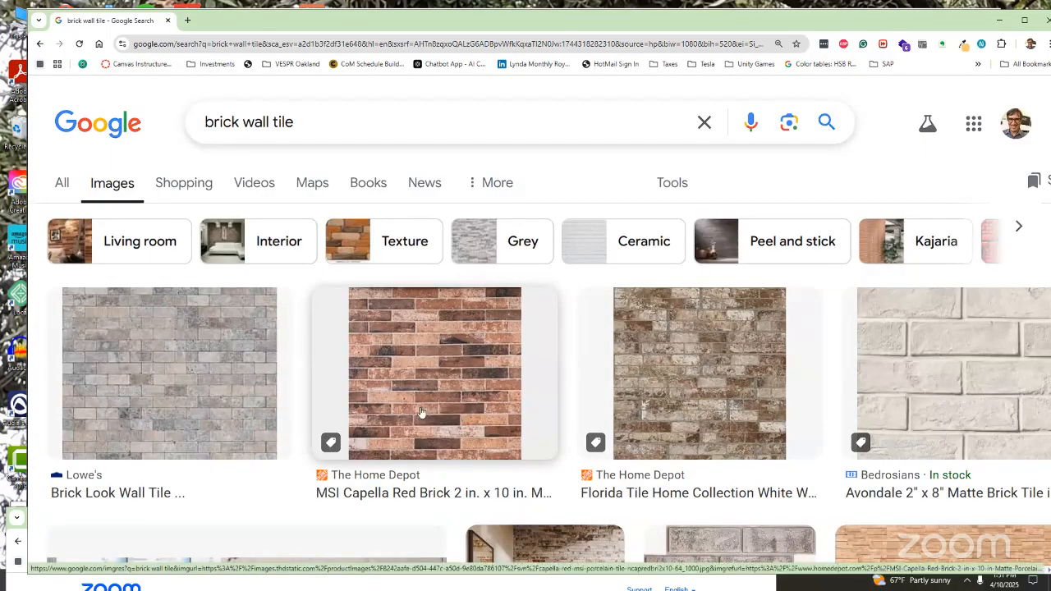
# Look over the brick image results and refine the search to "repeatable brick wall tile".
pyautogui.scroll(-3, 625, 427)
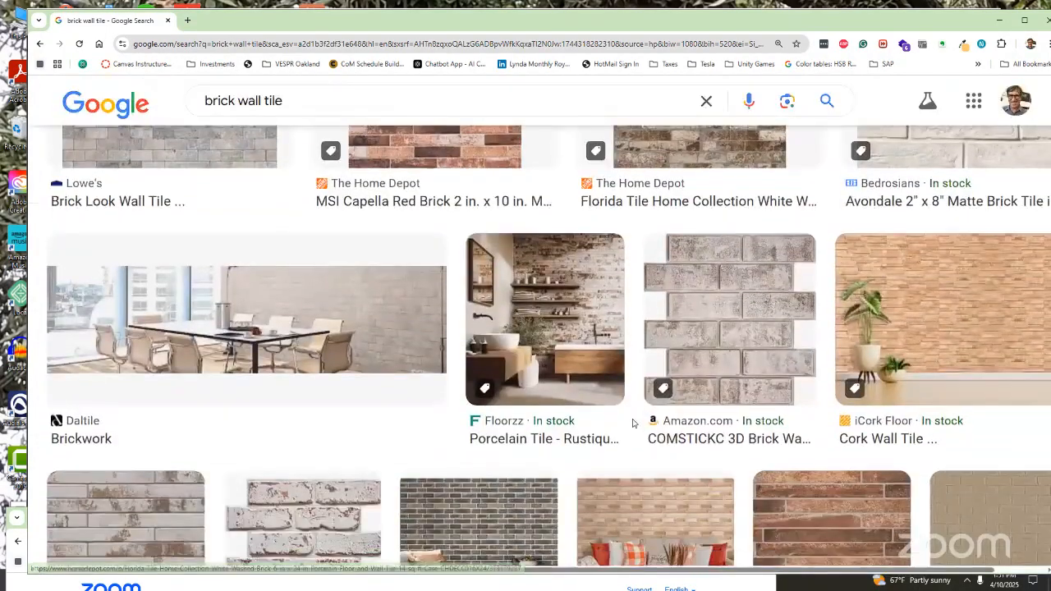
pyautogui.scroll(-3, 633, 423)
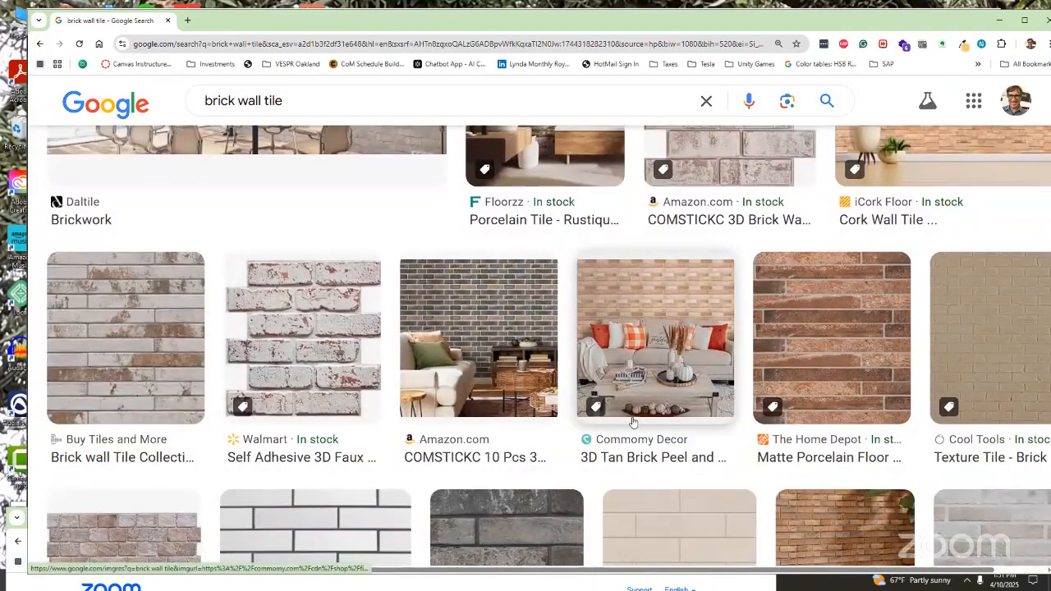
pyautogui.scroll(6, 632, 422)
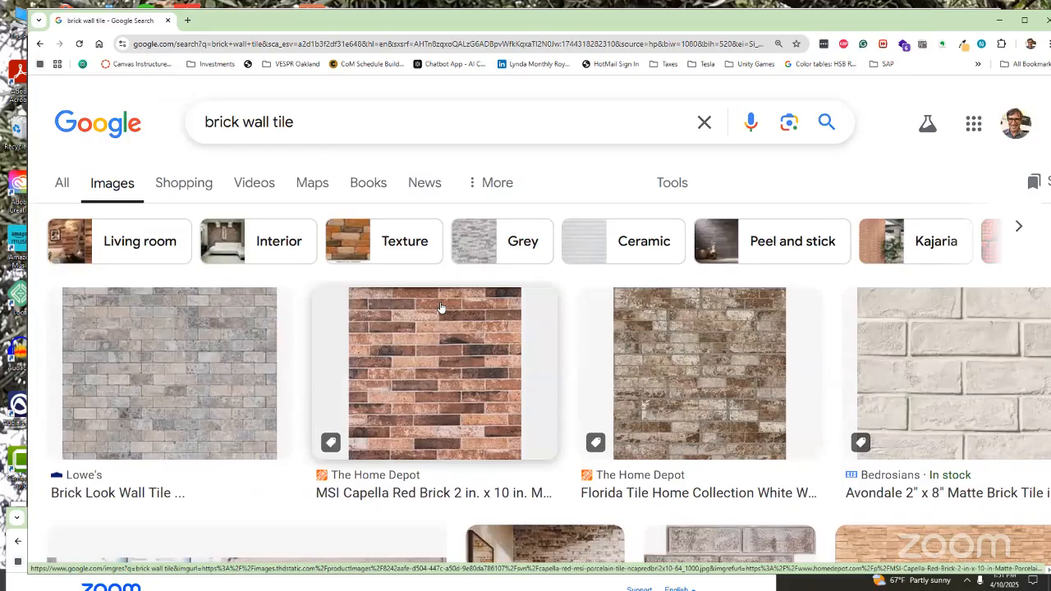
pyautogui.click(205, 122)
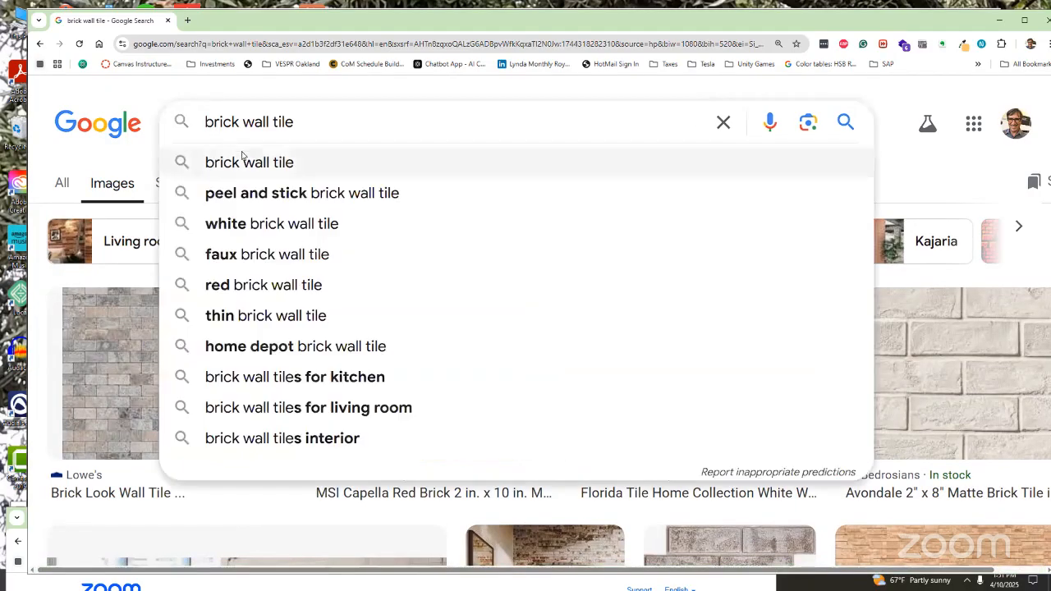
pyautogui.write('rea')
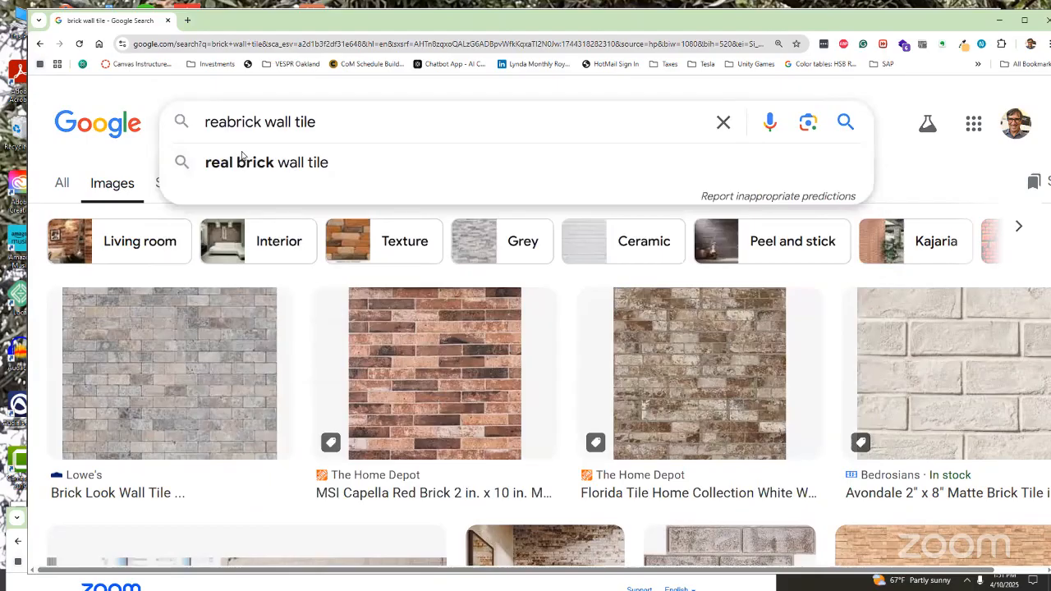
pyautogui.press('BackSpace')
pyautogui.write('peatable')
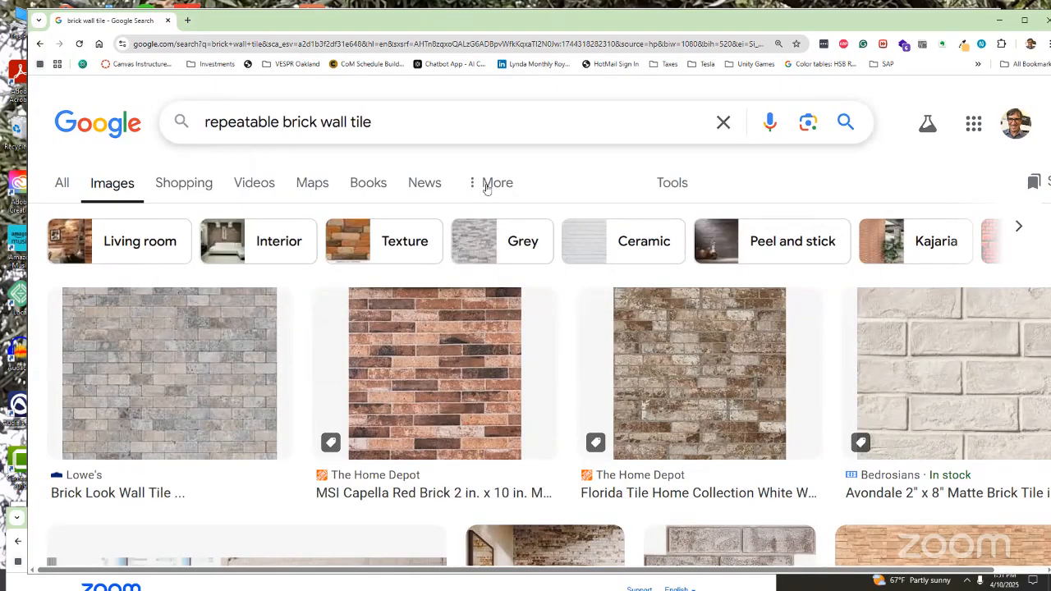
pyautogui.press('Return')
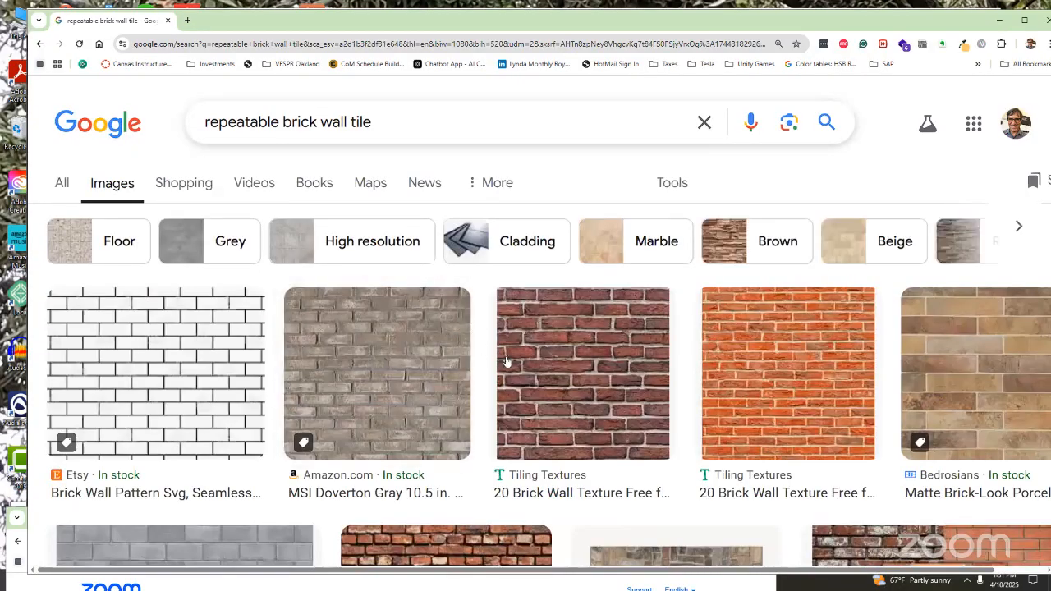
# Try to save the dark red brick wall image from Tiling Textures to the Downloads folder.
pyautogui.click(565, 365)
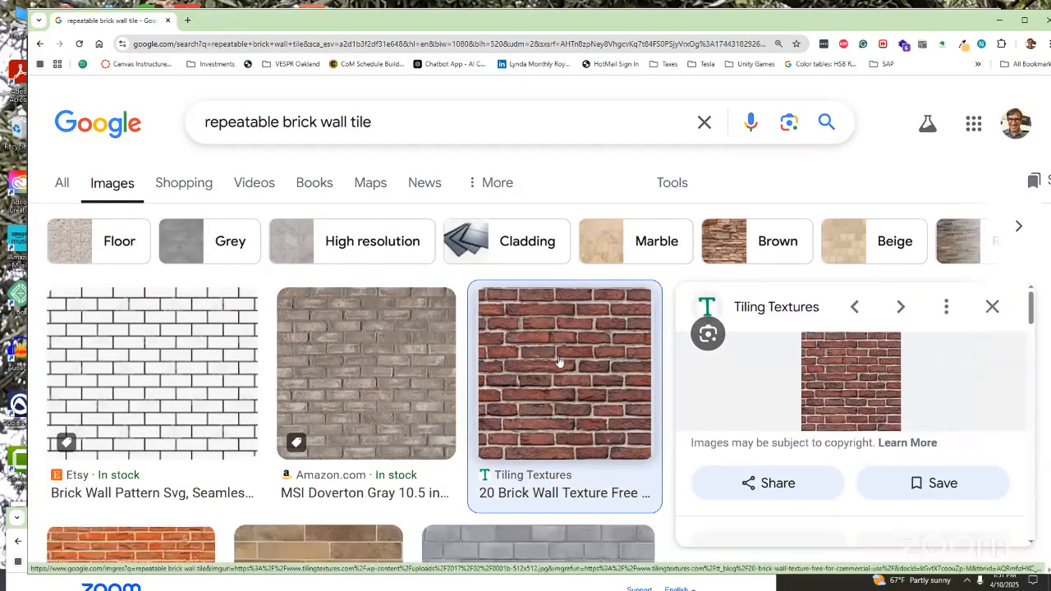
pyautogui.rightClick(559, 359)
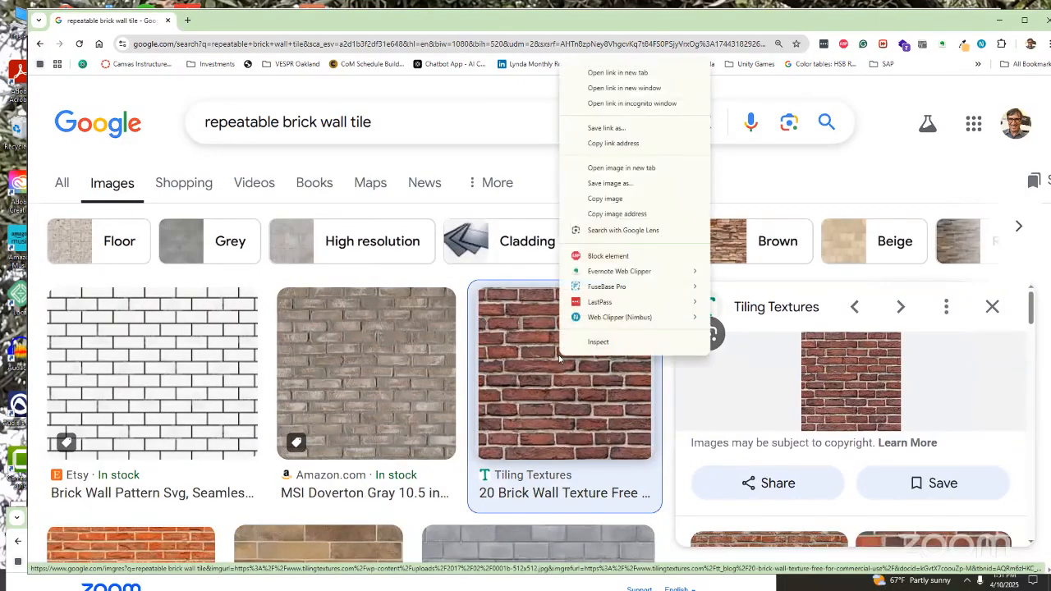
pyautogui.click(611, 184)
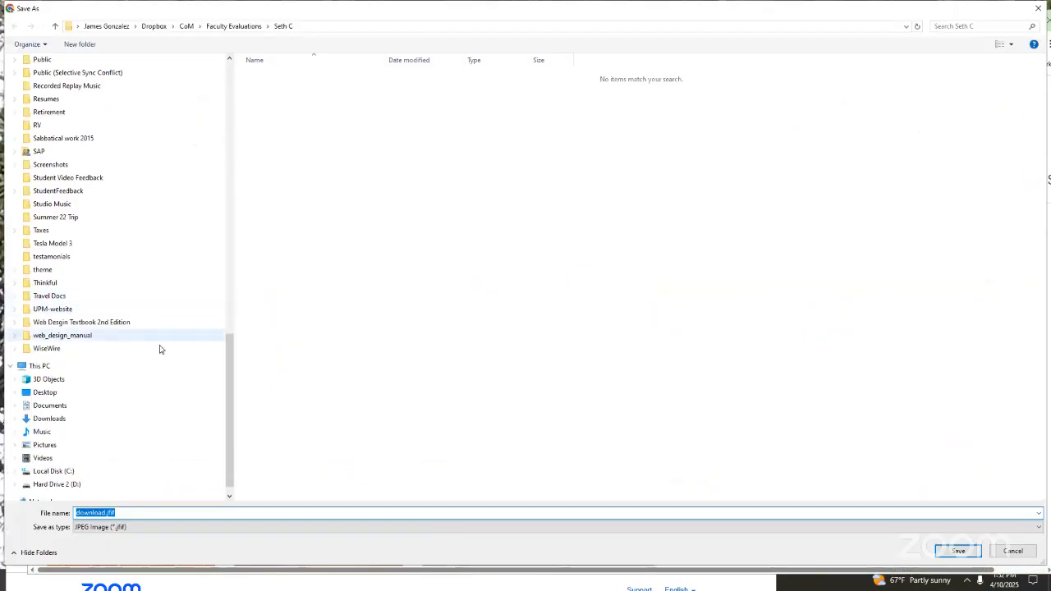
pyautogui.click(91, 420)
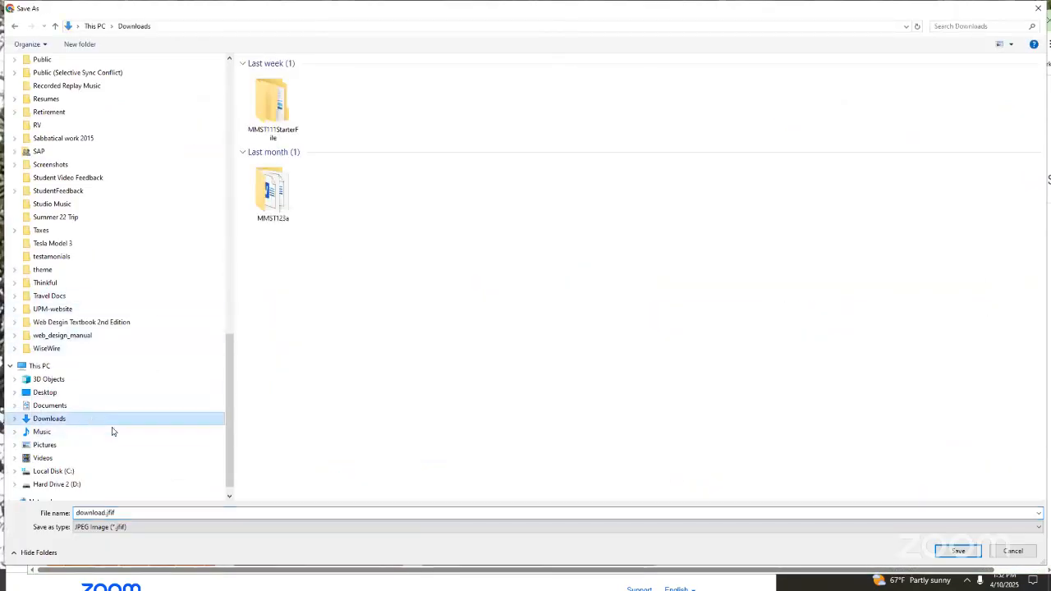
pyautogui.doubleClick(107, 514)
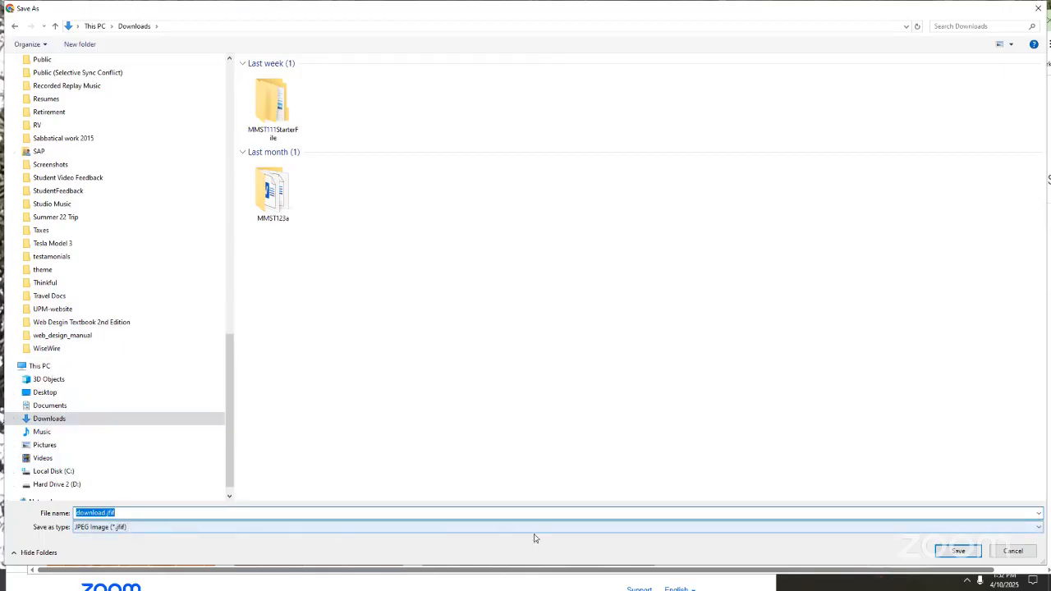
pyautogui.click(1014, 552)
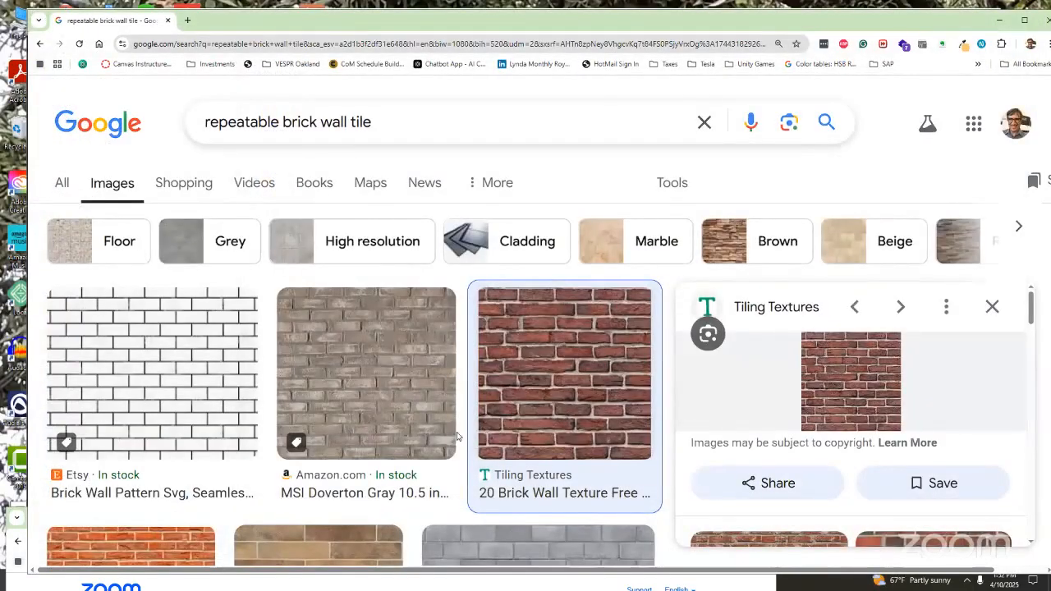
# Save the related red brick image under the Tiling Textures preview as redbrick.jfif in the Downloads folder.
pyautogui.scroll(-5, 457, 437)
pyautogui.rightClick(897, 465)
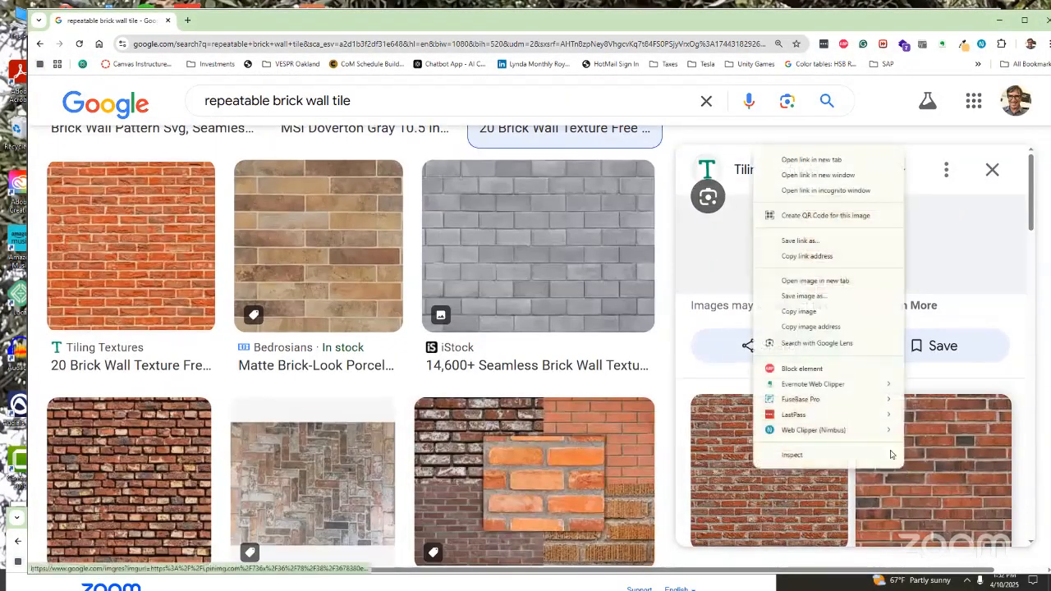
pyautogui.click(805, 295)
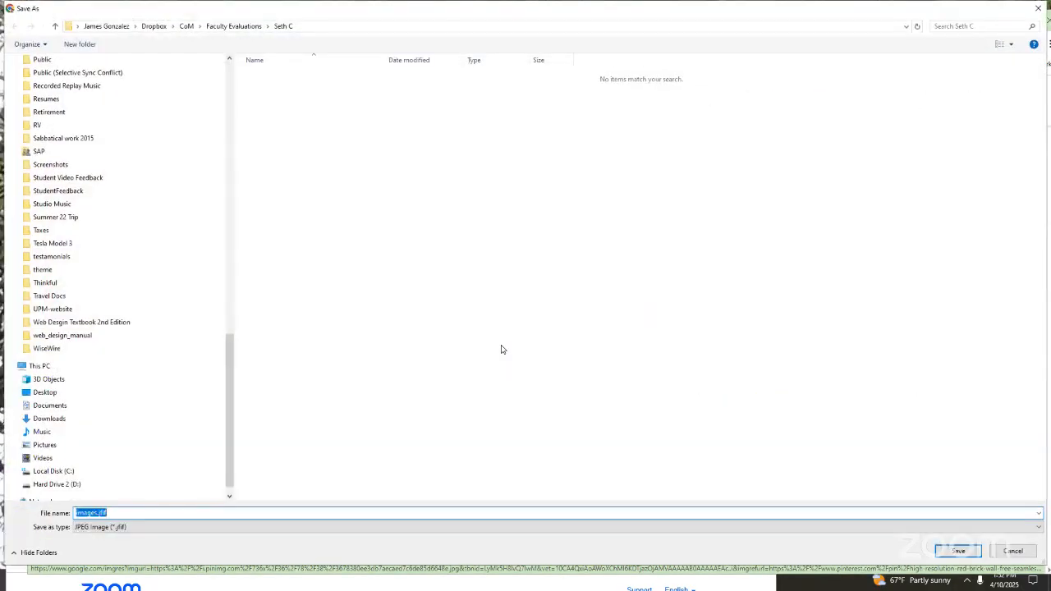
pyautogui.click(92, 512)
pyautogui.moveTo(97, 513); pyautogui.dragTo(56, 508)
pyautogui.write('rd')
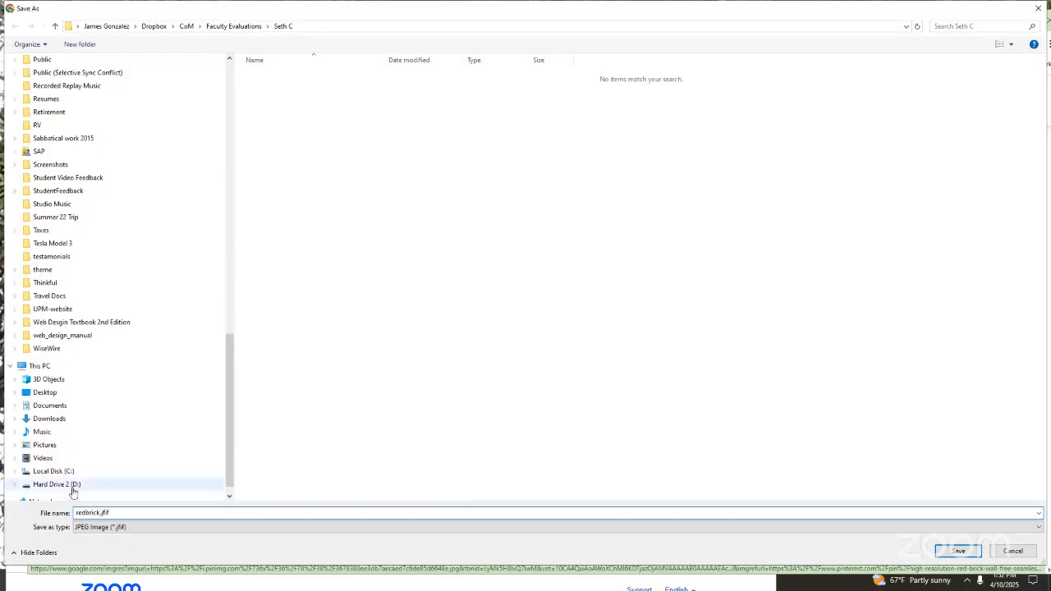
pyautogui.click(87, 419)
pyautogui.click(957, 551)
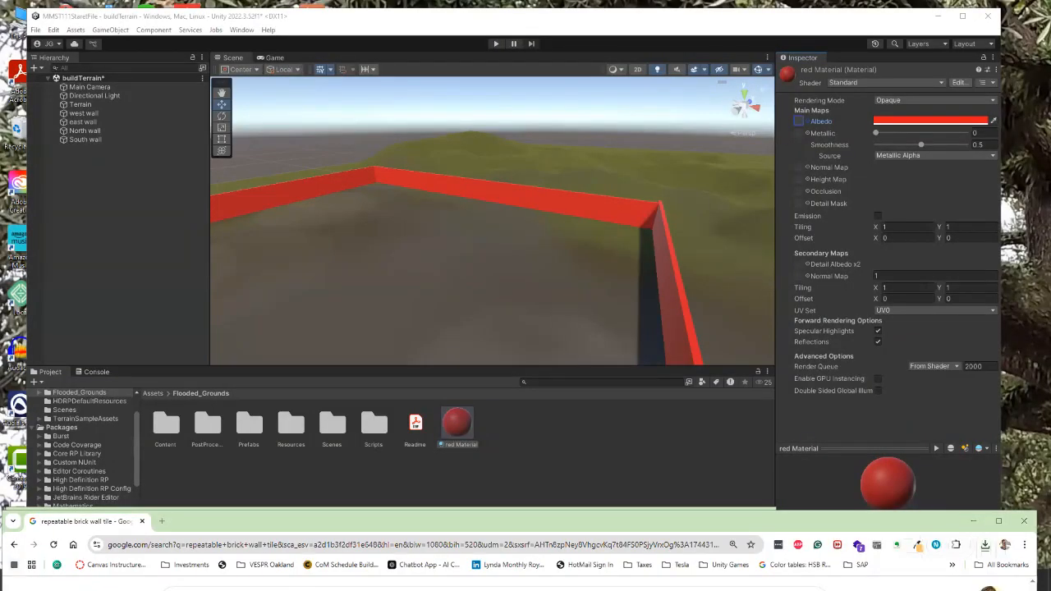
# Open the Downloads folder in File Explorer and import redbrick.jfif into Unity's Flooded_Grounds assets folder.
pyautogui.press('super+e')
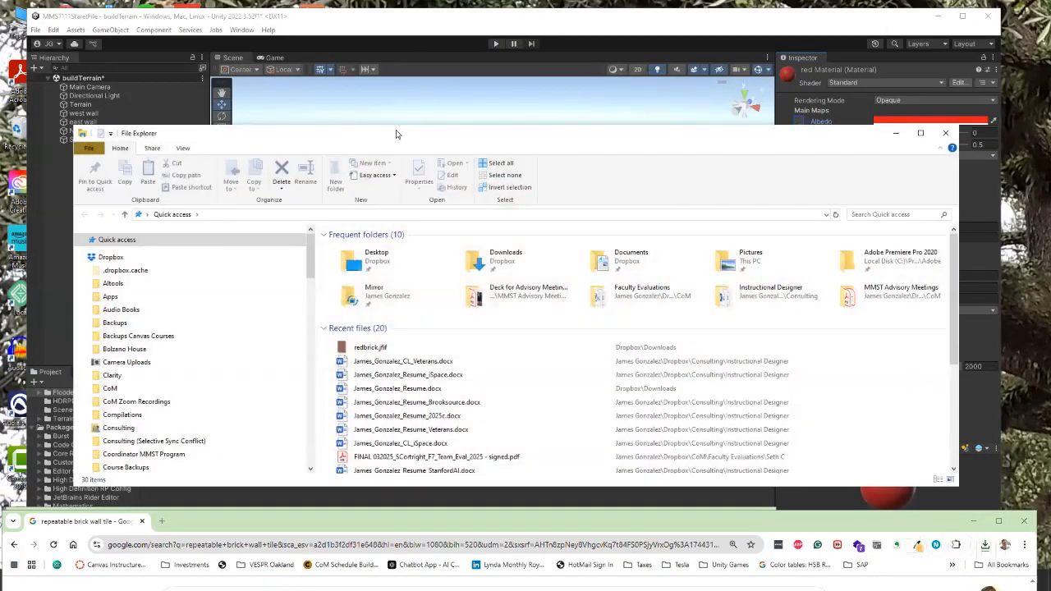
pyautogui.moveTo(507, 133); pyautogui.dragTo(619, 87)
pyautogui.moveTo(422, 209); pyautogui.dragTo(424, 405)
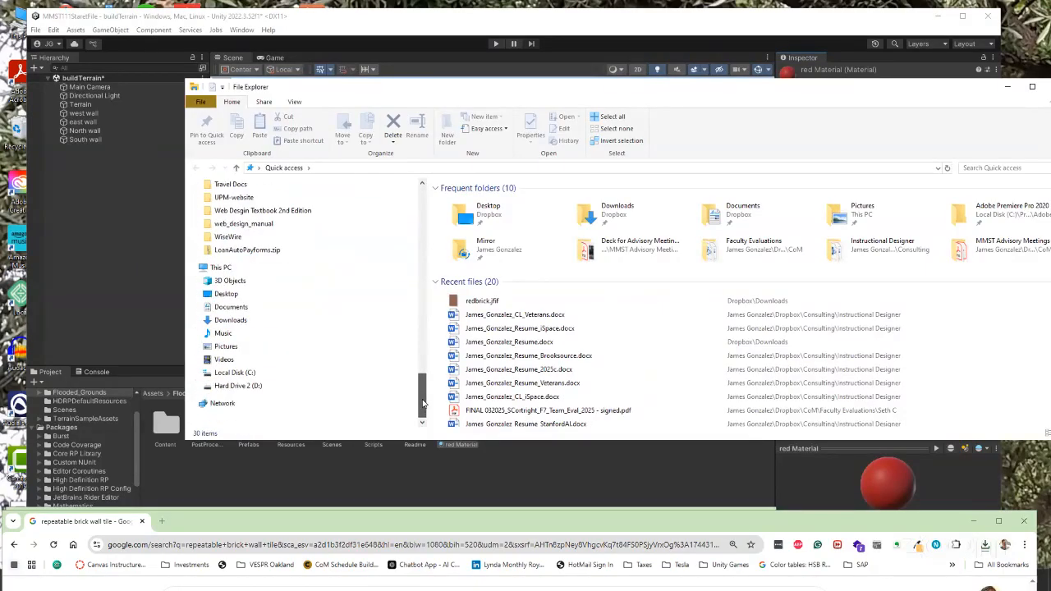
pyautogui.click(231, 320)
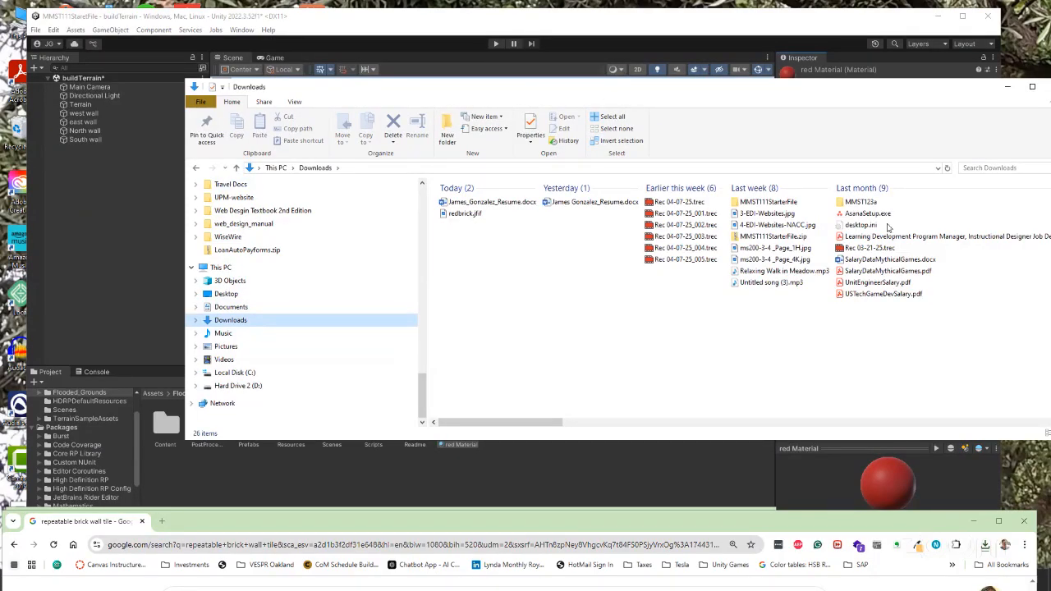
pyautogui.moveTo(588, 87); pyautogui.dragTo(893, 187)
pyautogui.moveTo(753, 316); pyautogui.dragTo(412, 474)
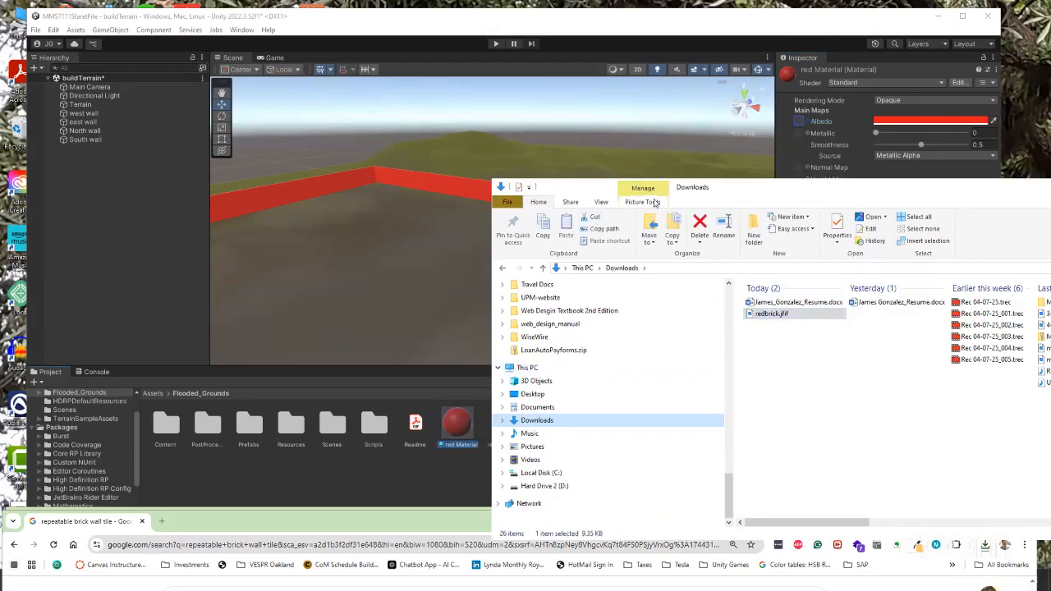
pyautogui.moveTo(749, 190); pyautogui.dragTo(915, 192)
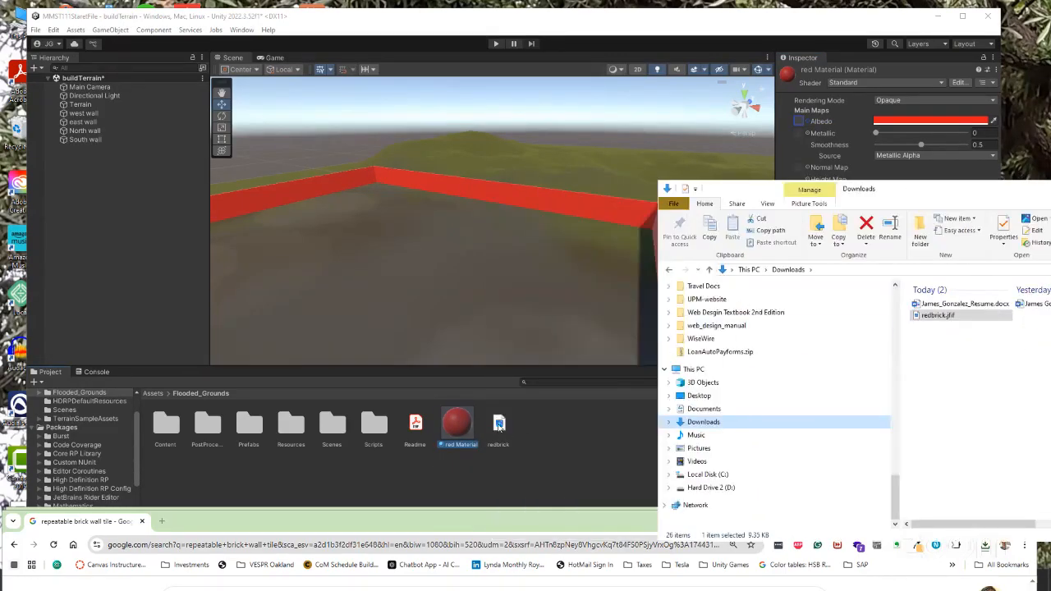
# Try to find the imported redbrick image among the Albedo textures for red Material.
pyautogui.click(498, 424)
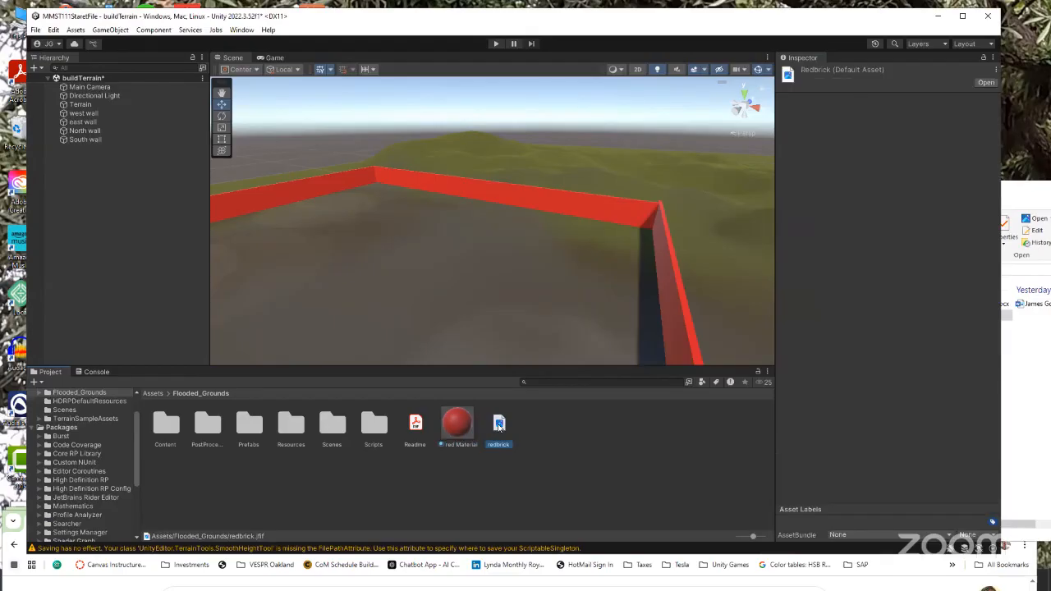
pyautogui.click(461, 426)
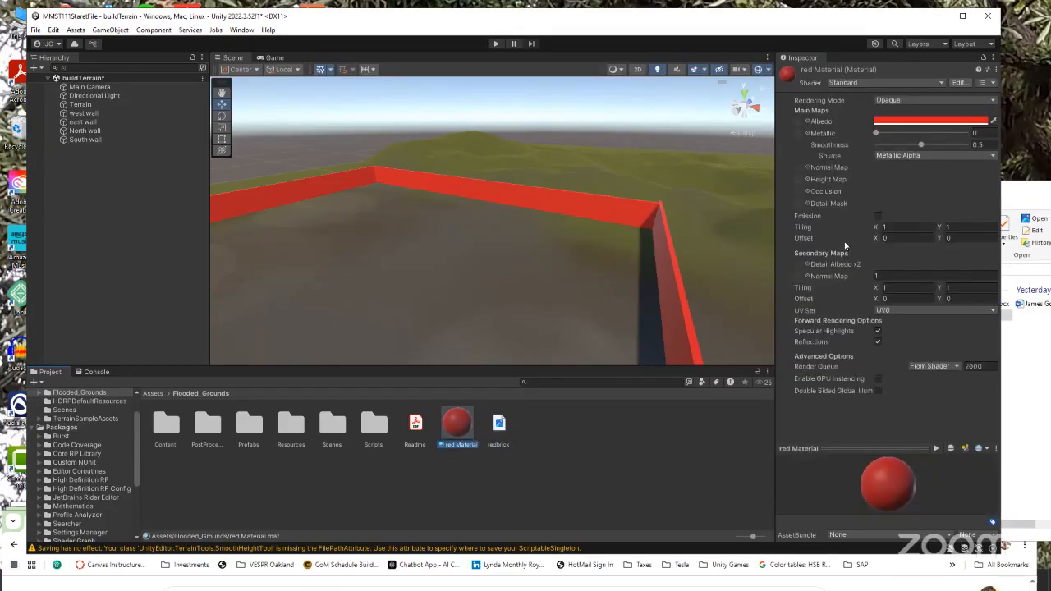
pyautogui.click(807, 122)
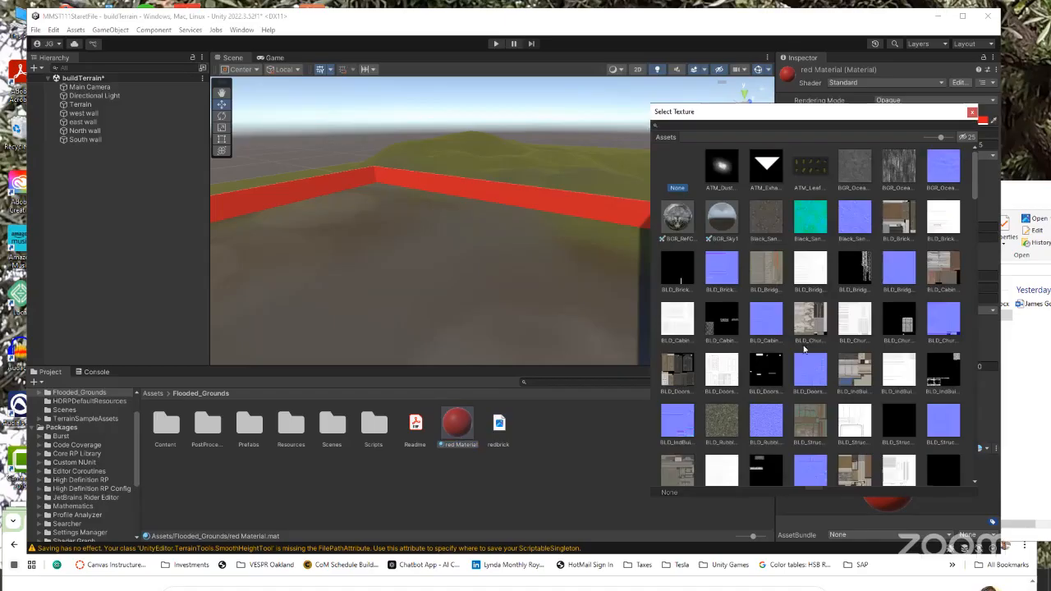
pyautogui.scroll(-3, 821, 361)
pyautogui.scroll(-3, 824, 371)
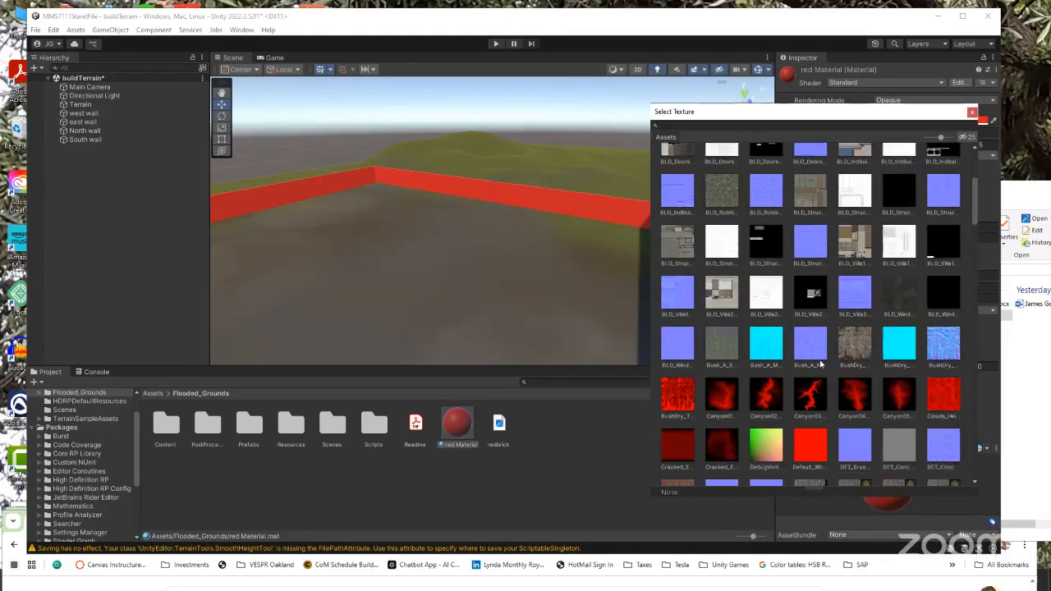
pyautogui.click(972, 112)
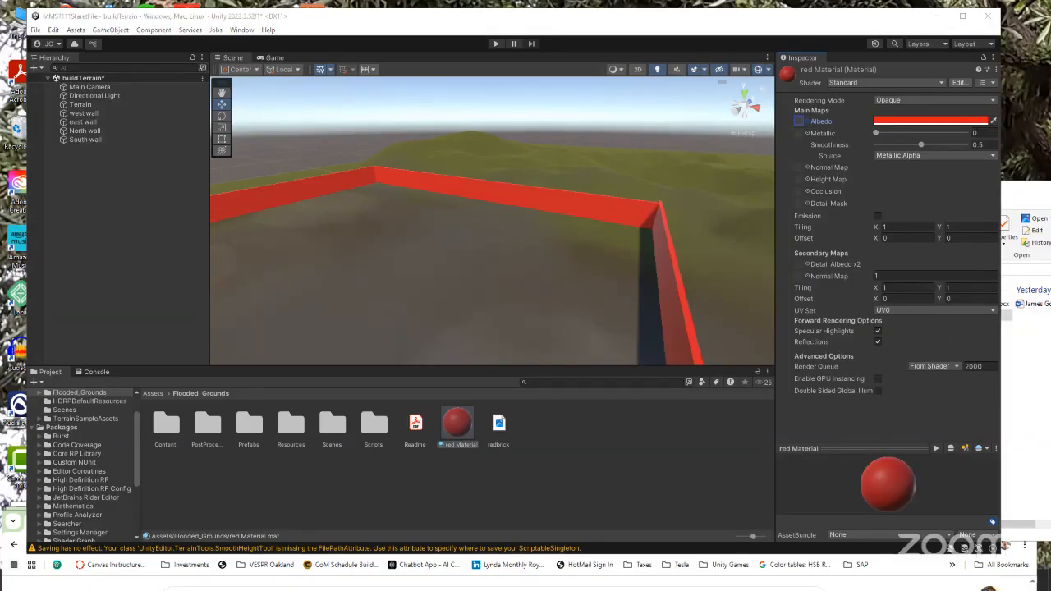
# Switch back to Chrome and search Google Images for "repeatable brick wall tile jpeg".
pyautogui.hotkey('alt', 'Tab')
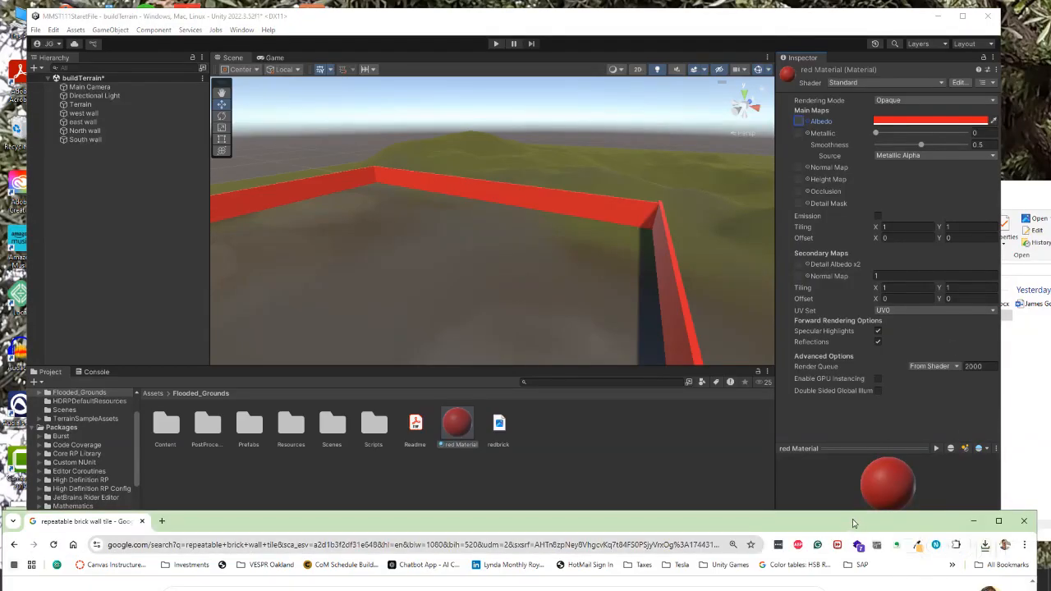
pyautogui.moveTo(347, 521); pyautogui.dragTo(402, 43)
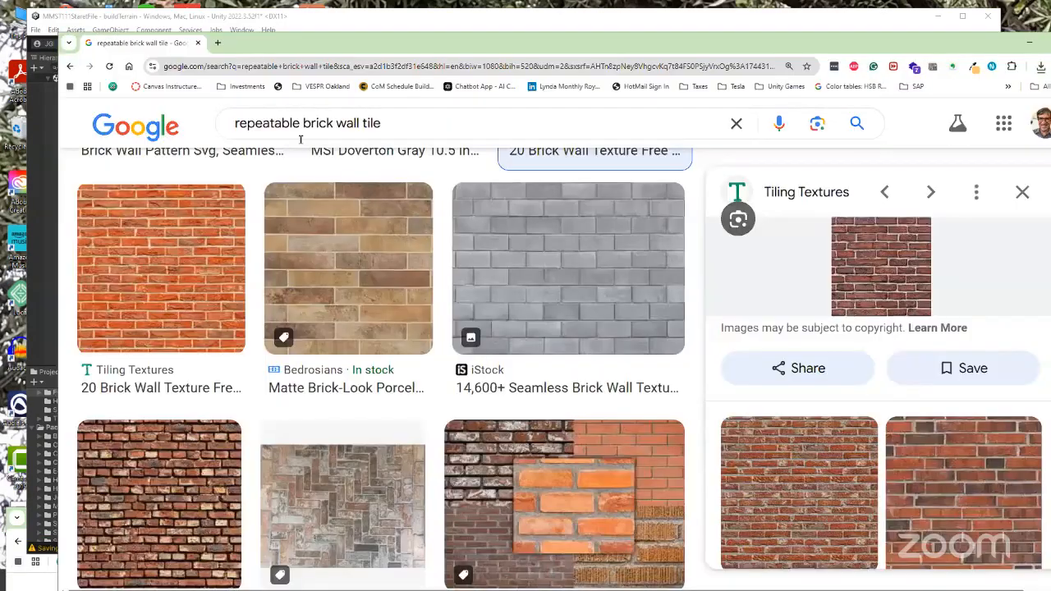
pyautogui.click(394, 121)
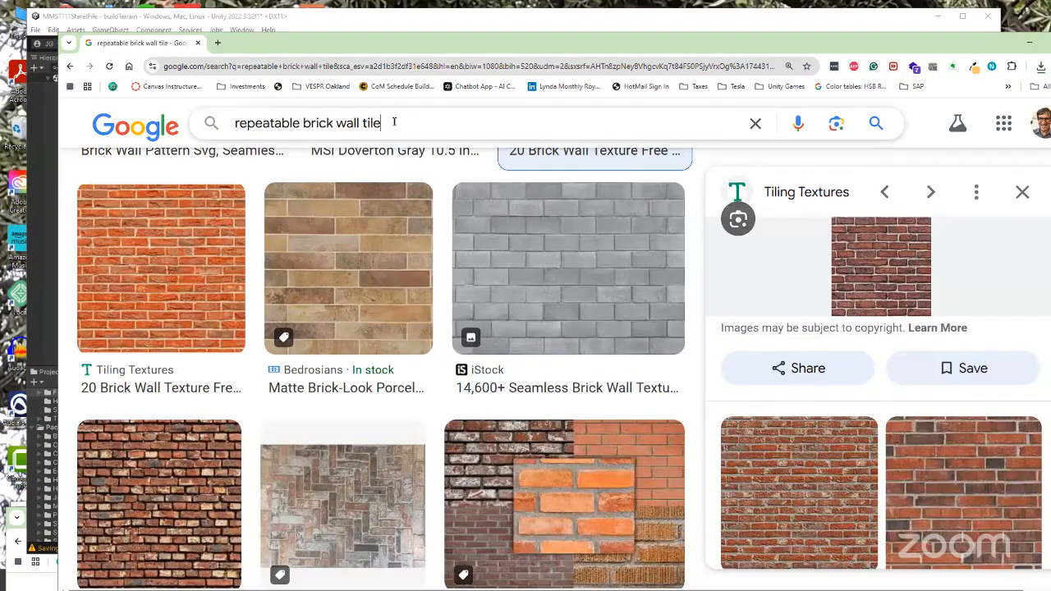
pyautogui.write('jpg')
pyautogui.press('BackSpace')
pyautogui.write('eg')
pyautogui.press('Return')
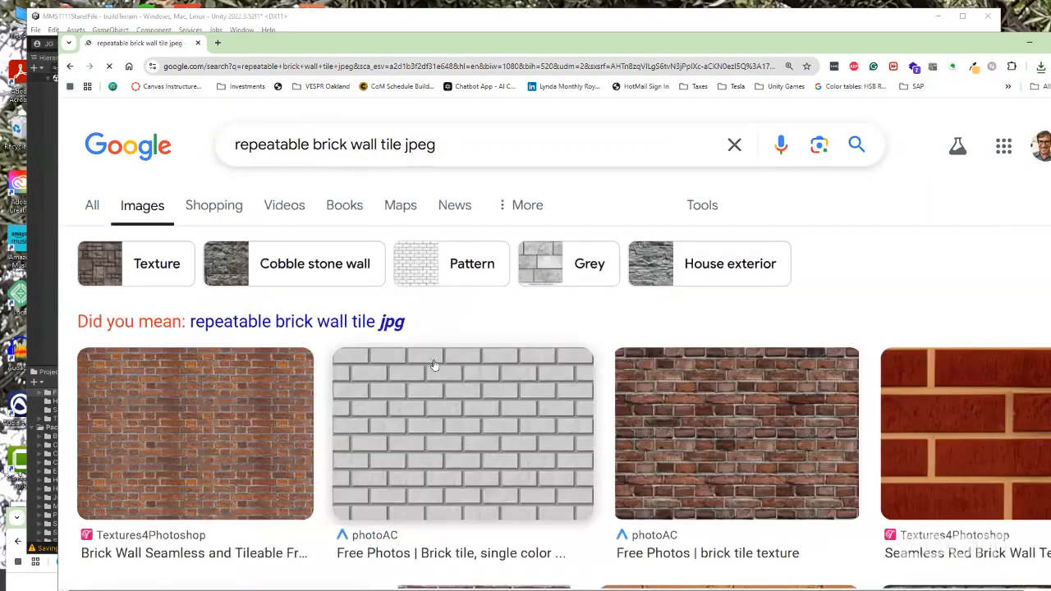
# Try to save the first Textures4Photoshop brick image and the dark red Tiling Textures brick image to Downloads.
pyautogui.rightClick(207, 409)
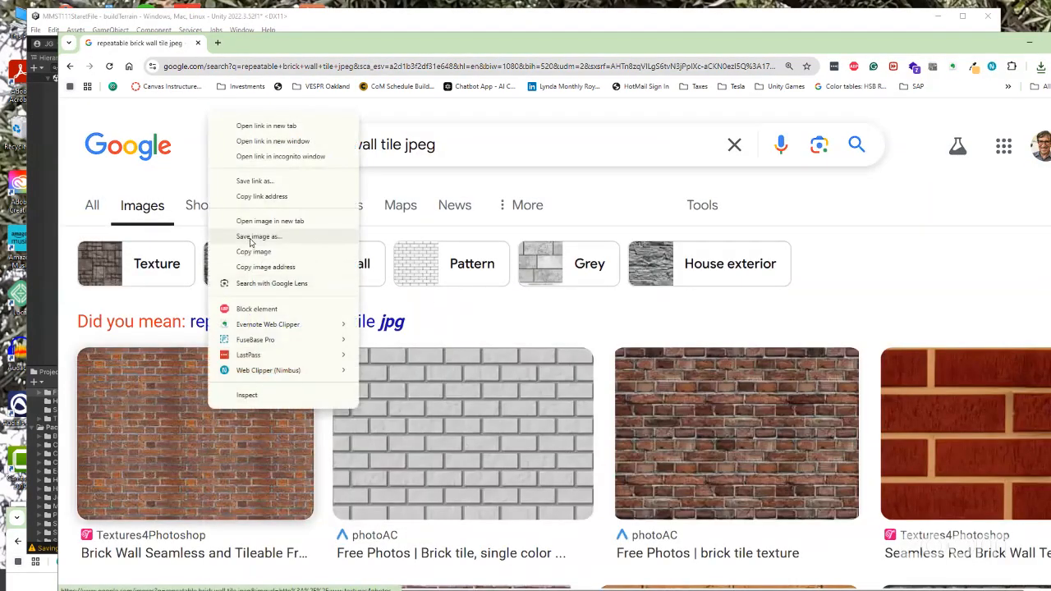
pyautogui.click(249, 236)
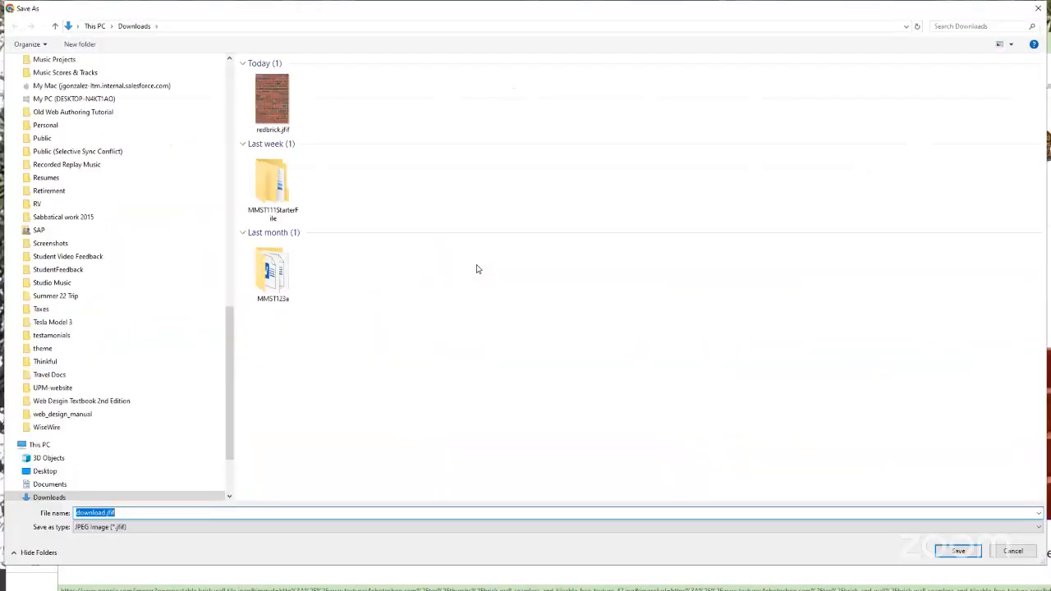
pyautogui.click(1009, 551)
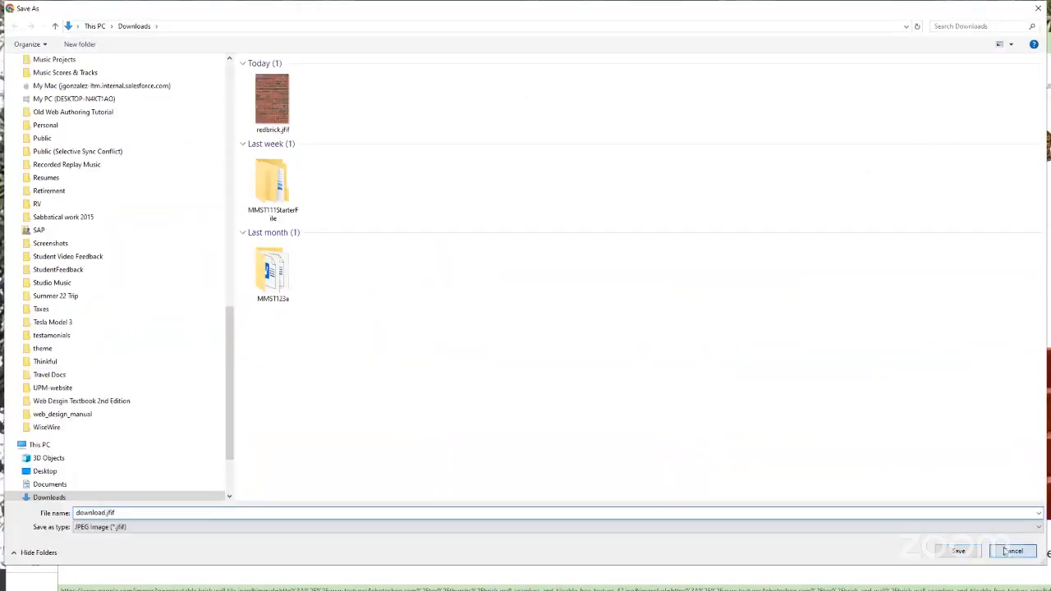
pyautogui.scroll(-5, 572, 474)
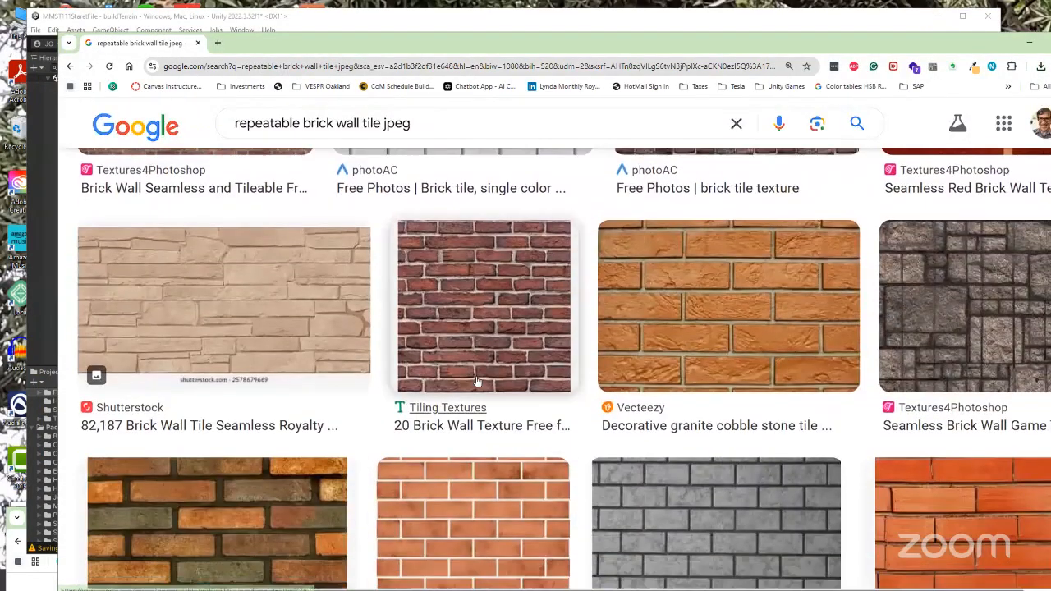
pyautogui.rightClick(474, 328)
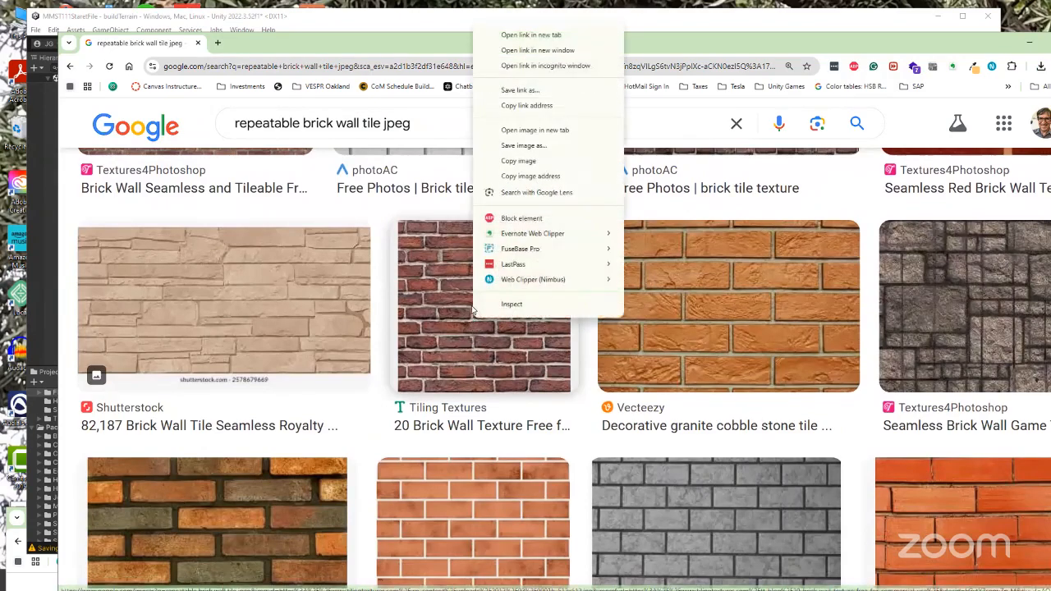
pyautogui.click(513, 146)
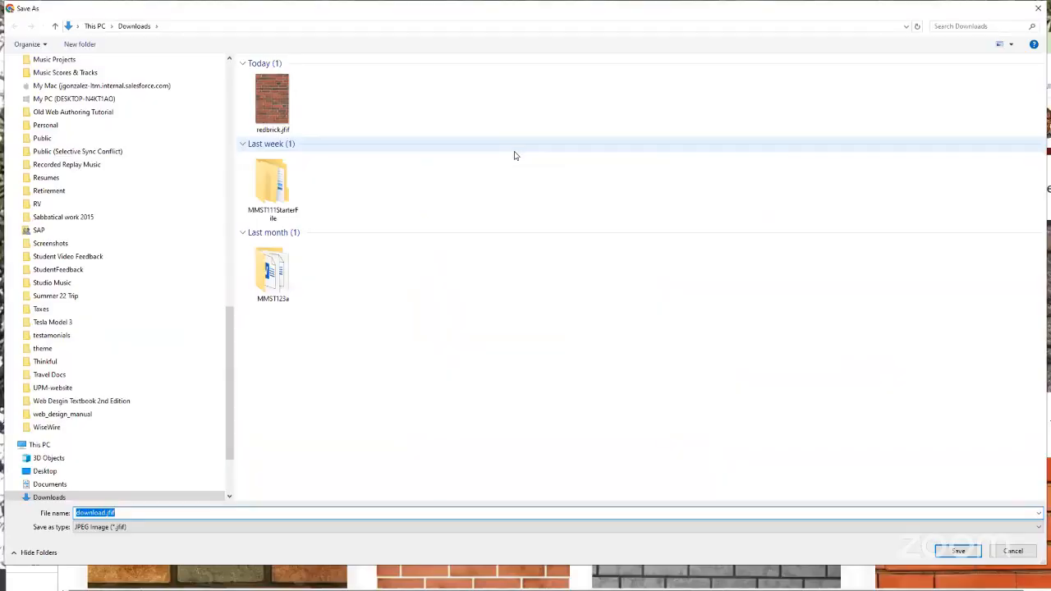
pyautogui.click(959, 550)
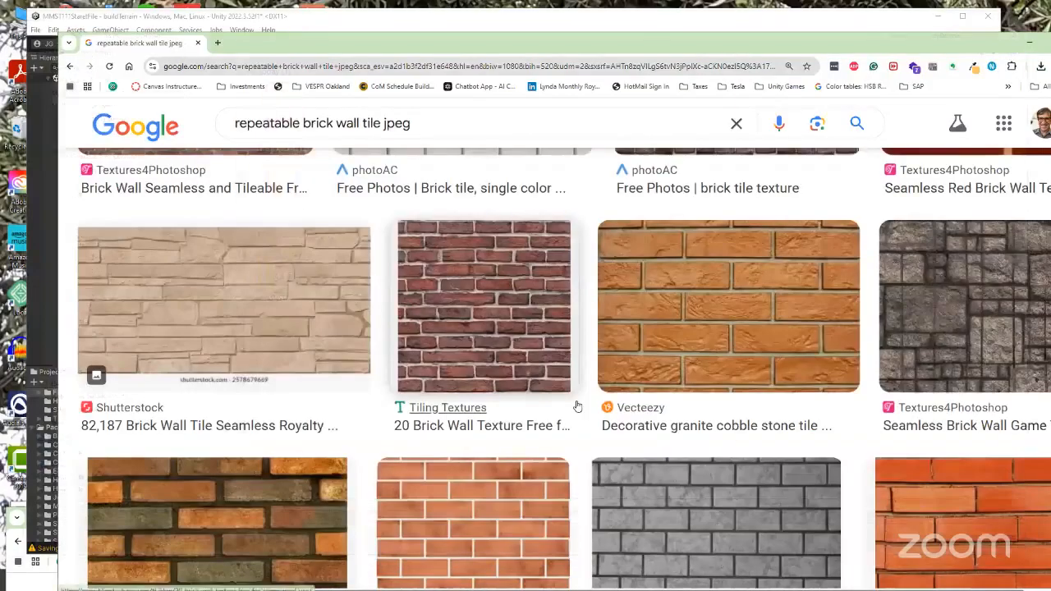
# Look through more brick results and run the related search "high resolution brick texture seamless".
pyautogui.scroll(-4, 577, 406)
pyautogui.scroll(-1, 526, 369)
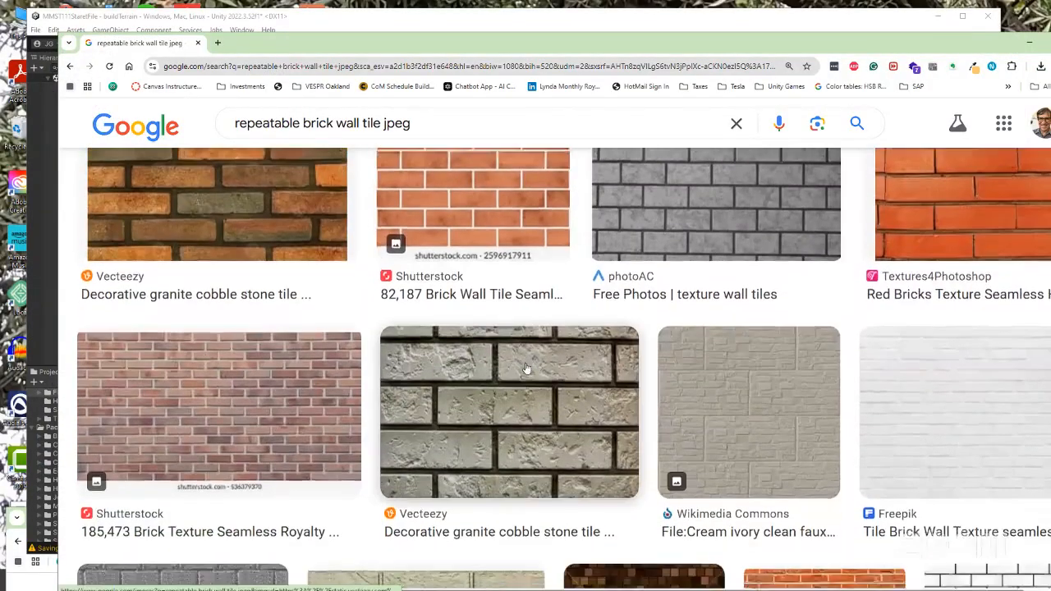
pyautogui.scroll(-5, 523, 367)
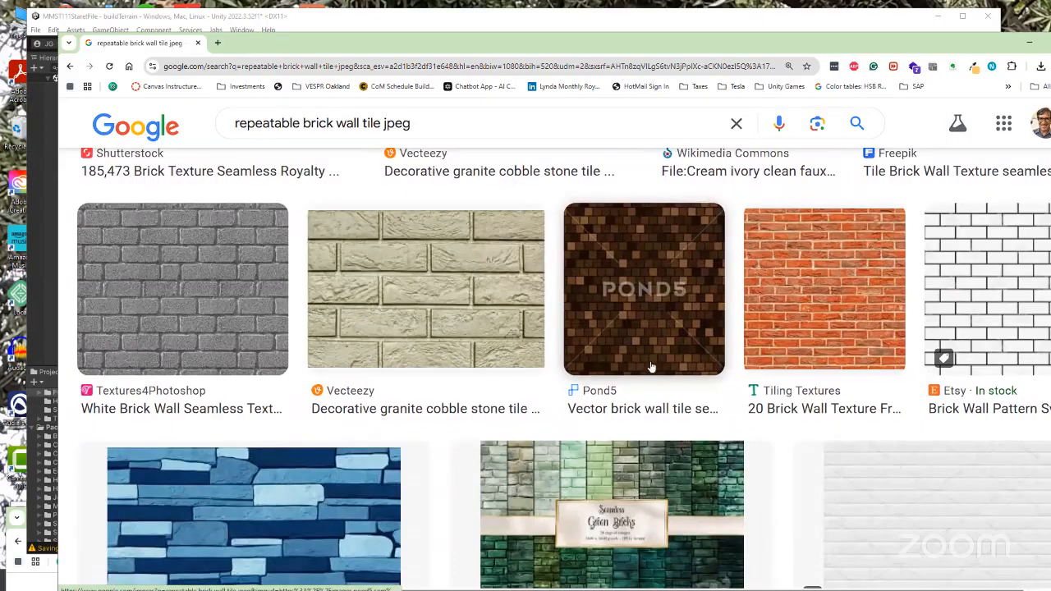
pyautogui.scroll(-5, 651, 368)
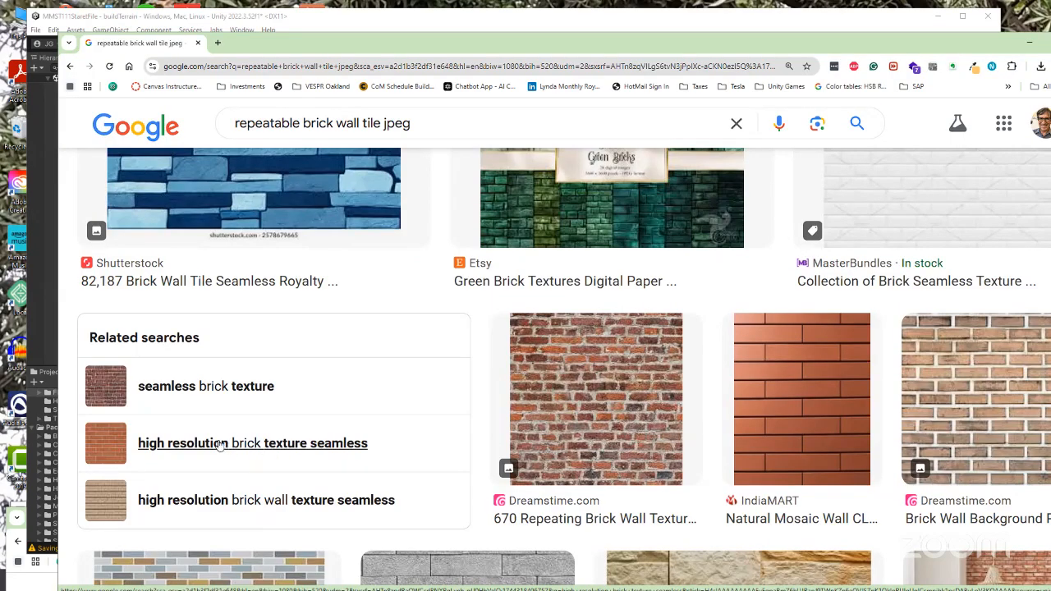
pyautogui.click(283, 450)
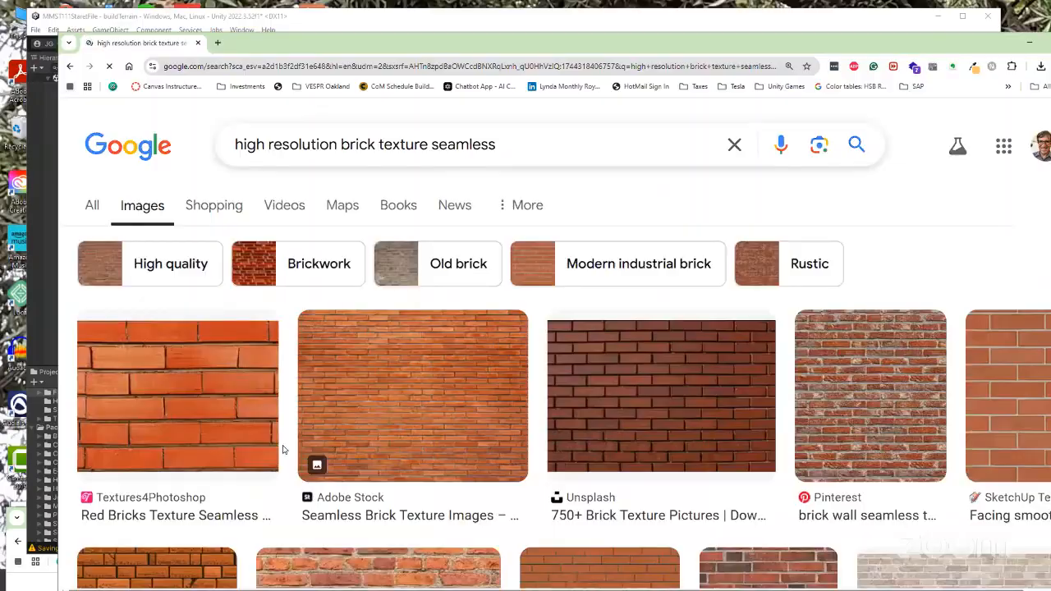
# Try to save the Adobe Stock seamless brick image to Downloads with the file type set to All Files.
pyautogui.rightClick(386, 393)
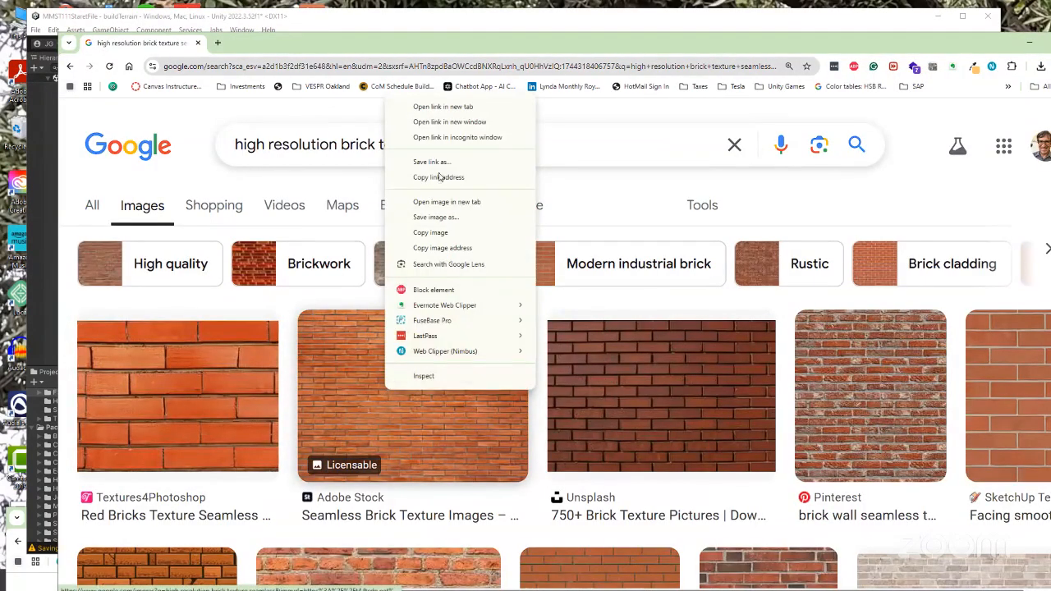
pyautogui.click(440, 218)
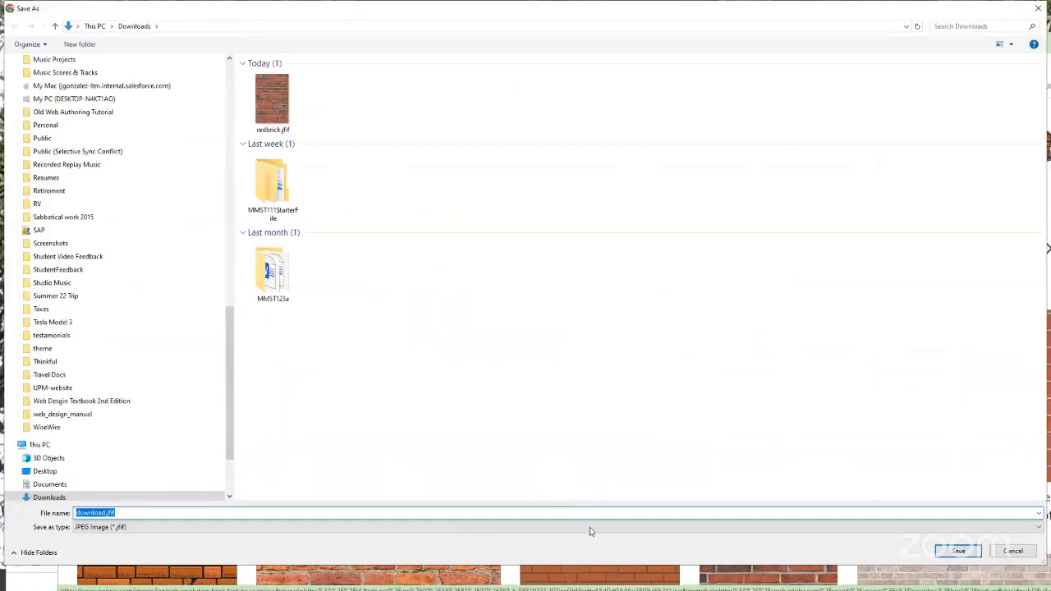
pyautogui.click(589, 530)
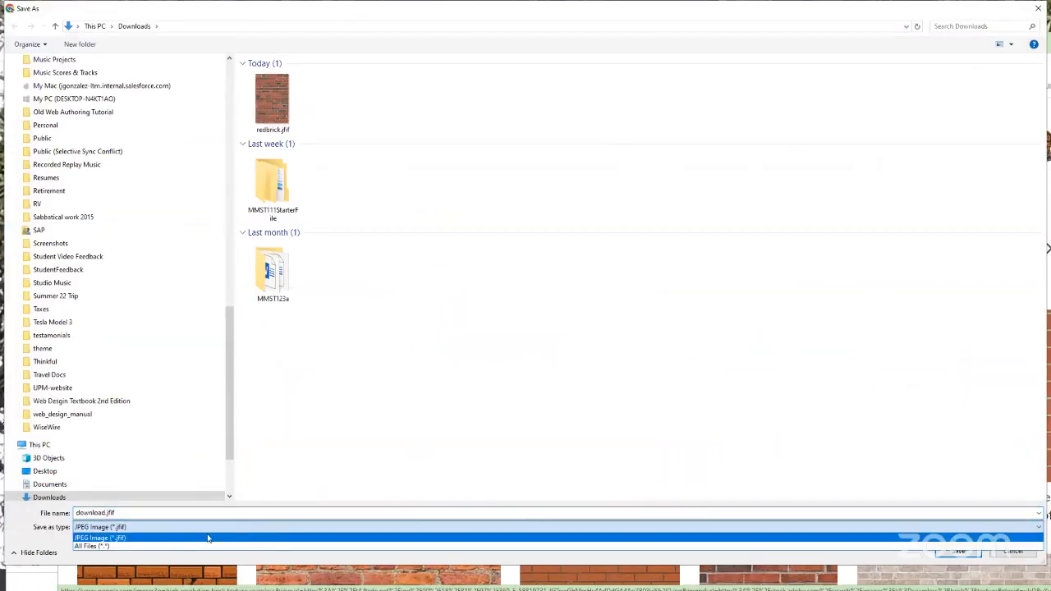
pyautogui.click(129, 547)
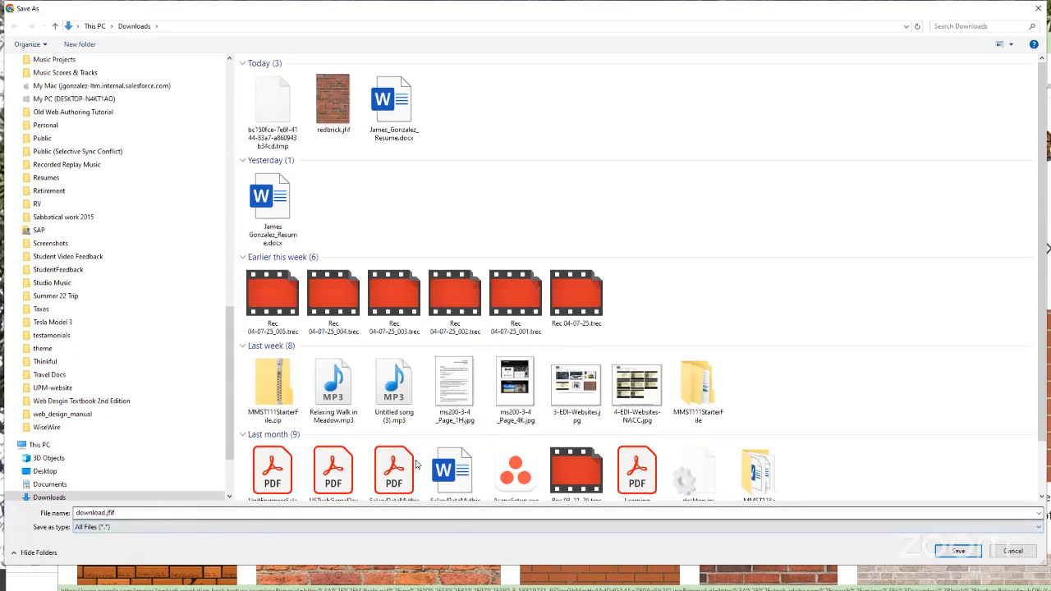
pyautogui.click(1013, 552)
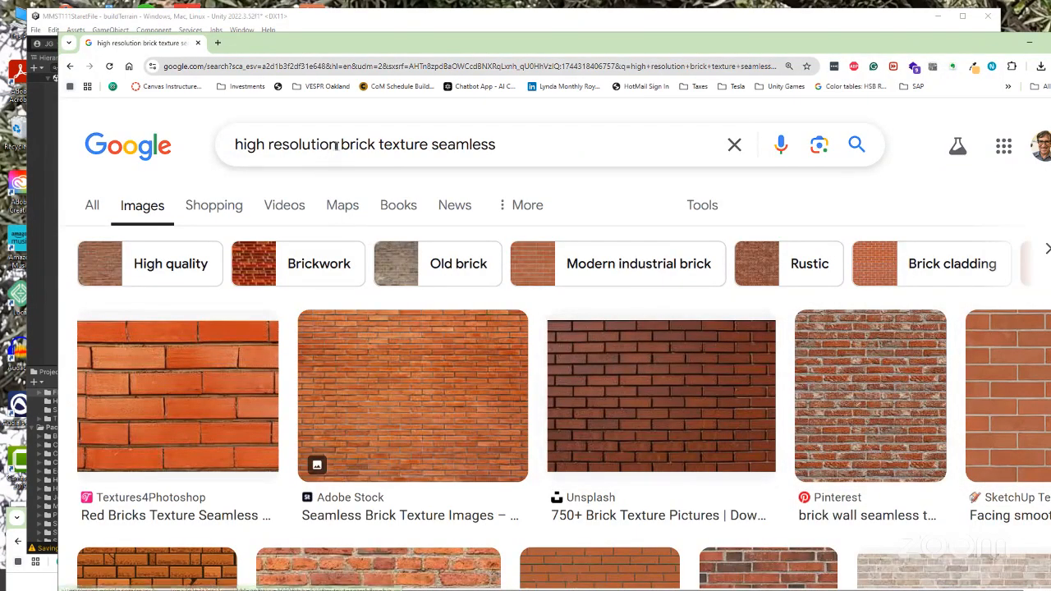
# Shorten the image search query to "brick texture seamless" and run it.
pyautogui.moveTo(338, 144); pyautogui.dragTo(183, 144)
pyautogui.press('BackSpace')
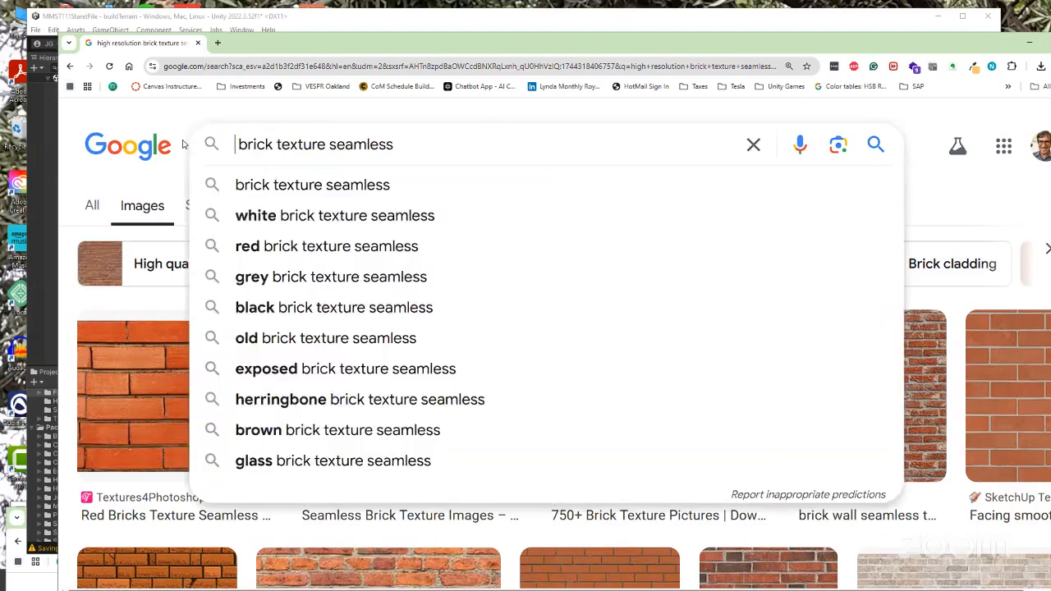
pyautogui.press('Down')
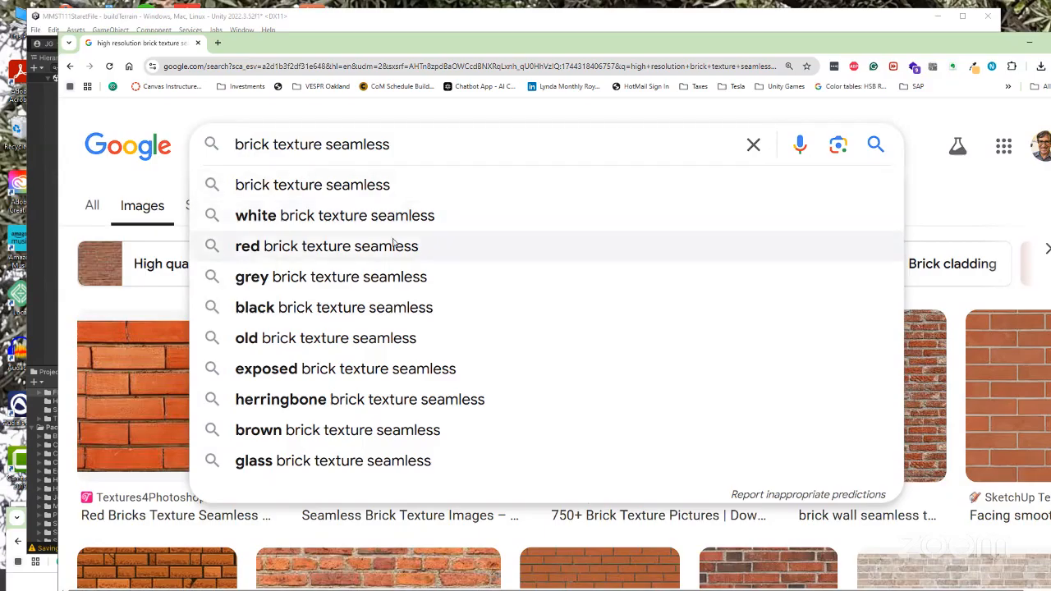
pyautogui.press('Return')
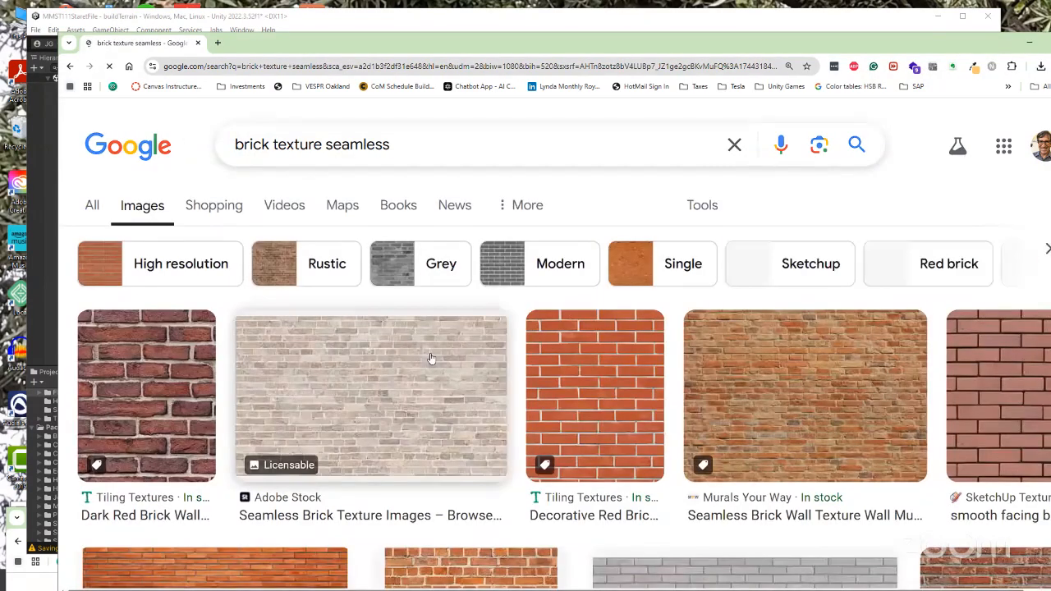
# Copy the pale Adobe Stock seamless brick image from the search results.
pyautogui.scroll(-2, 427, 357)
pyautogui.rightClick(450, 381)
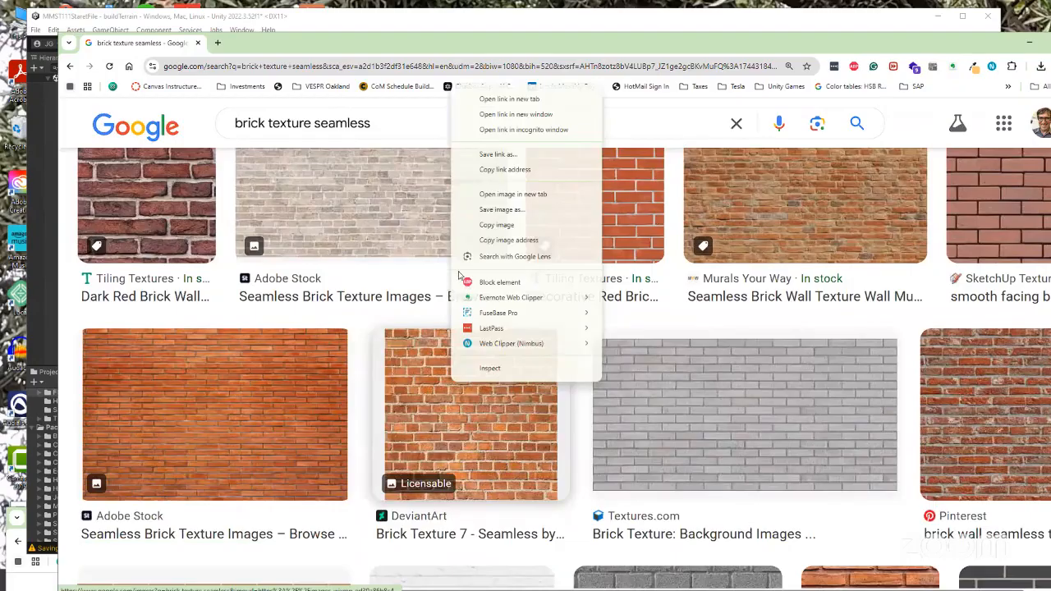
pyautogui.click(497, 225)
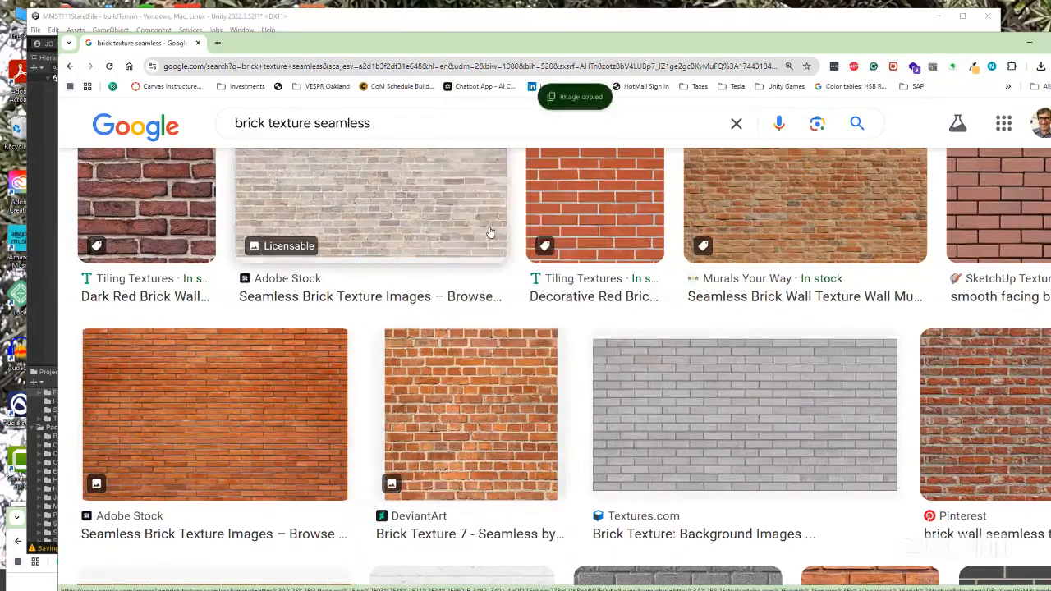
# Try to save the Tiling Textures decorative red brick image to Downloads.
pyautogui.rightClick(564, 206)
pyautogui.click(606, 274)
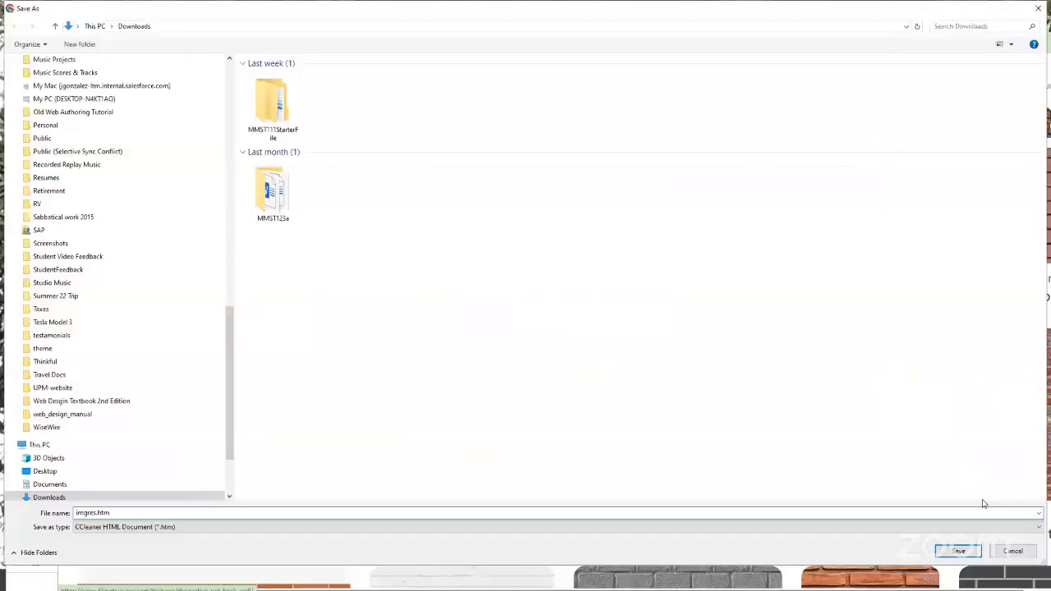
pyautogui.rightClick(587, 220)
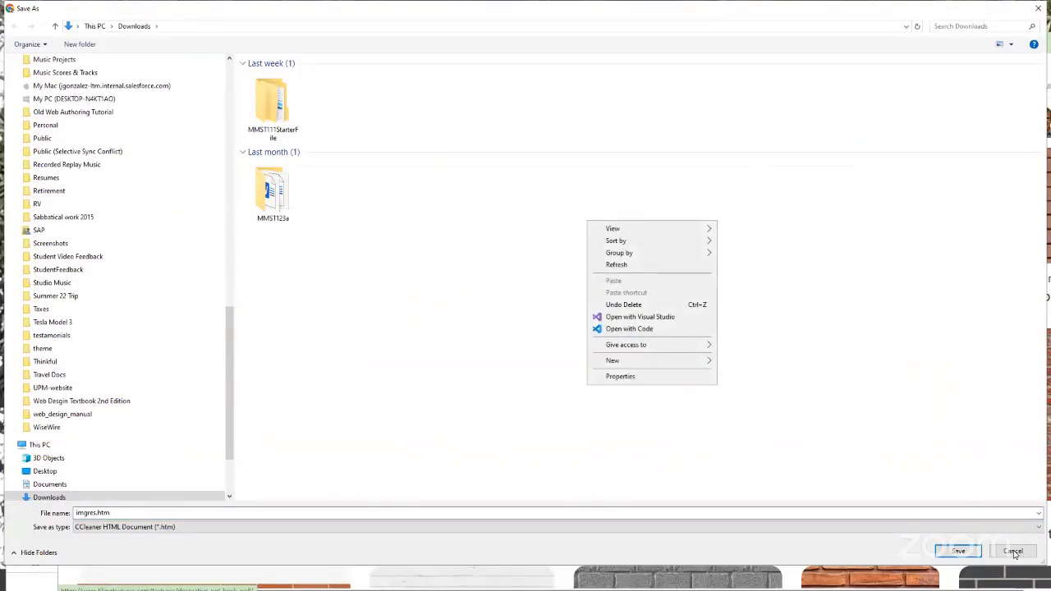
pyautogui.click(1014, 554)
pyautogui.press('Escape')
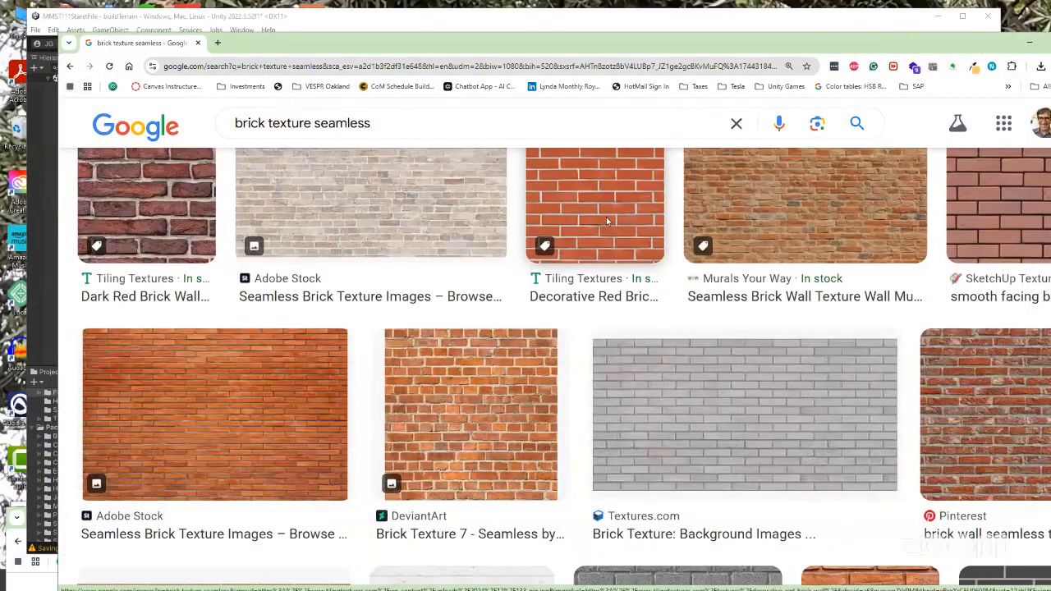
pyautogui.rightClick(606, 217)
pyautogui.click(656, 344)
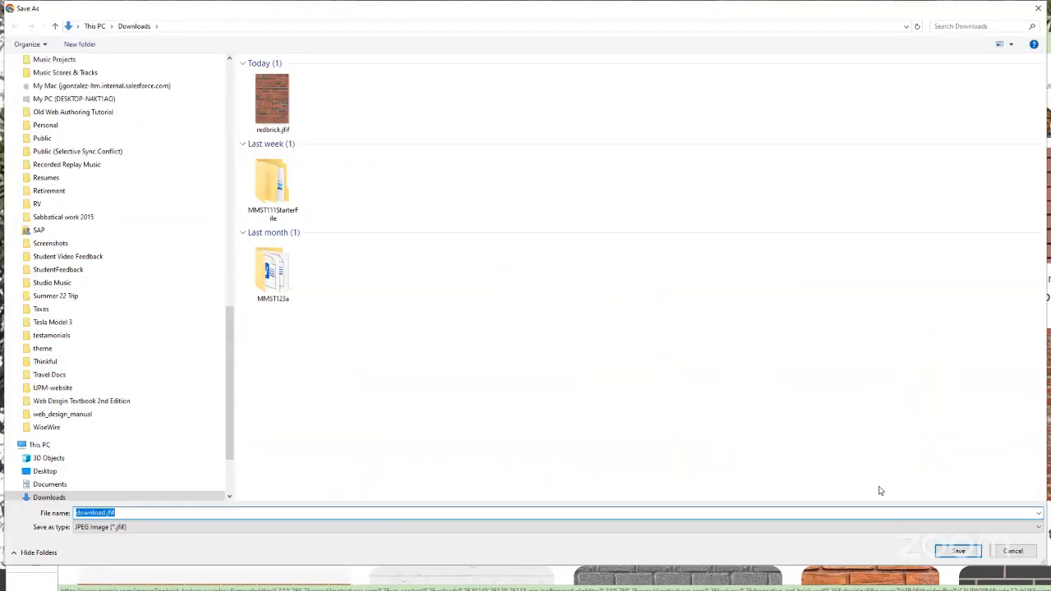
pyautogui.click(1003, 552)
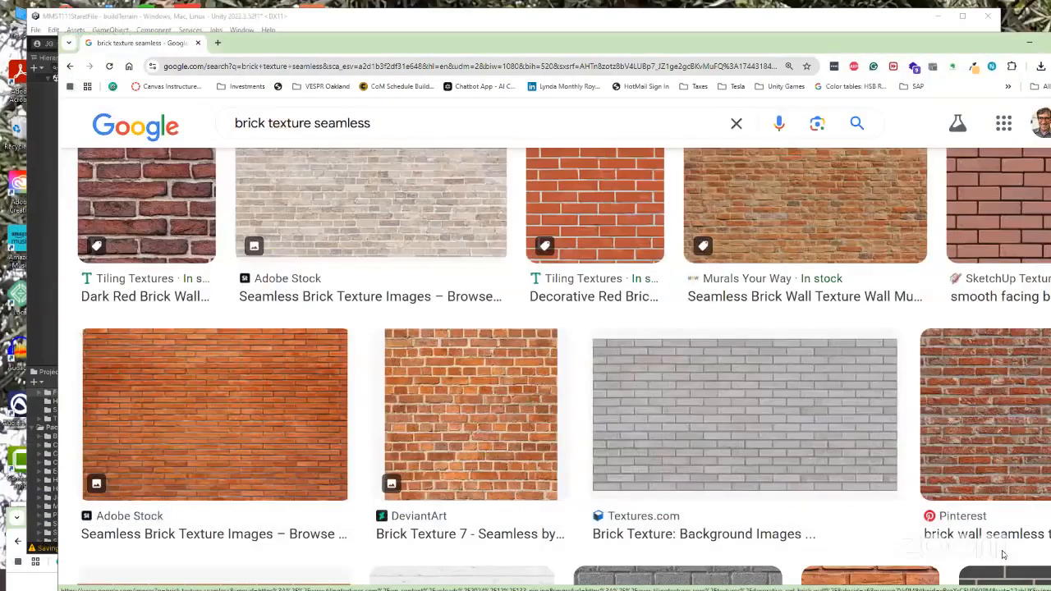
# Open Snipping Tool and capture the orange-red Adobe Stock seamless brick image, excluding its corner badge.
pyautogui.scroll(3, 706, 374)
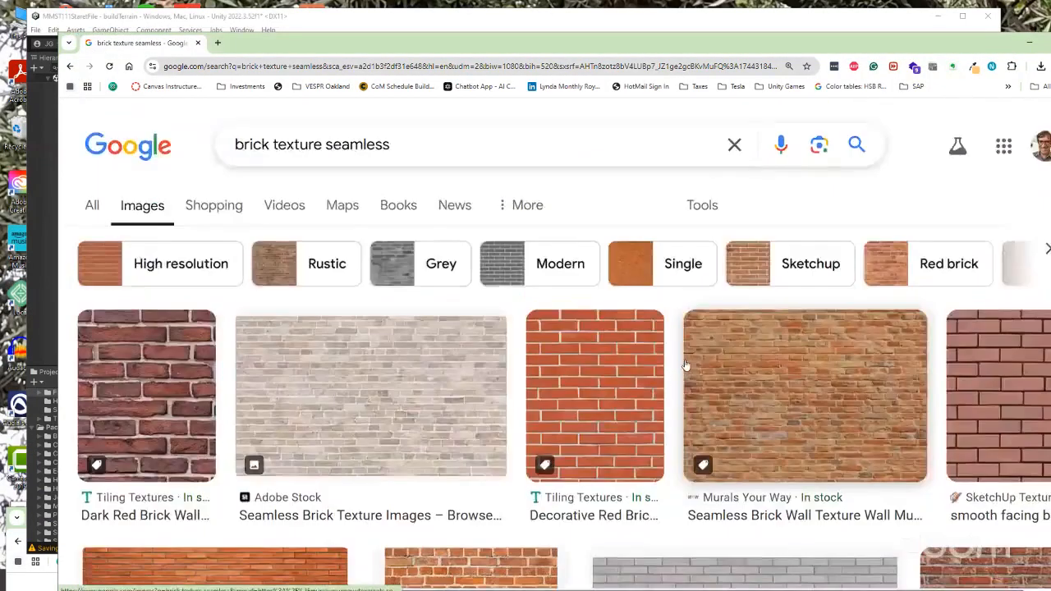
pyautogui.scroll(-2, 686, 366)
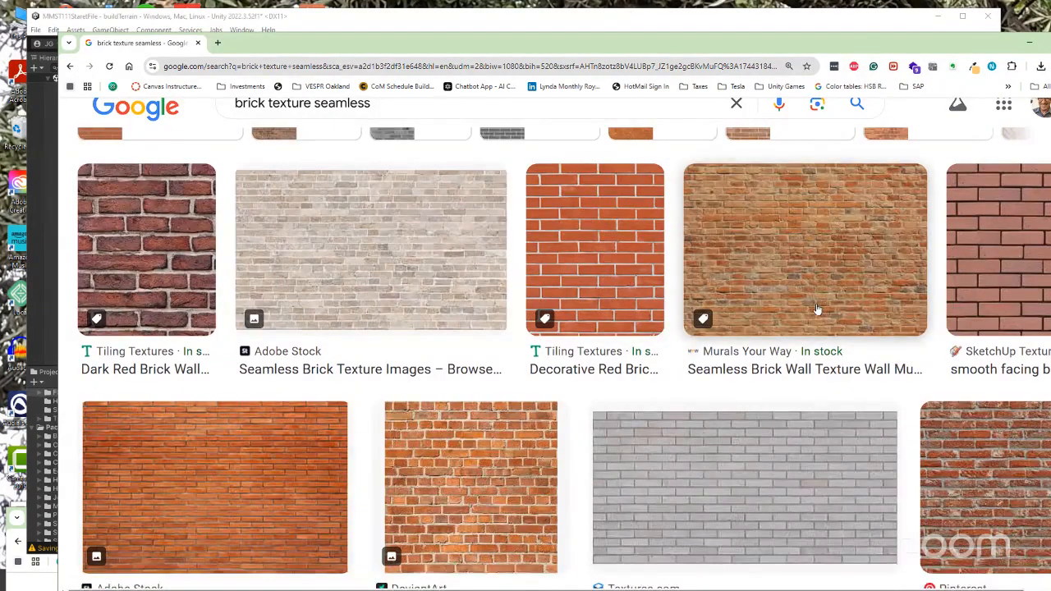
pyautogui.scroll(-3, 817, 309)
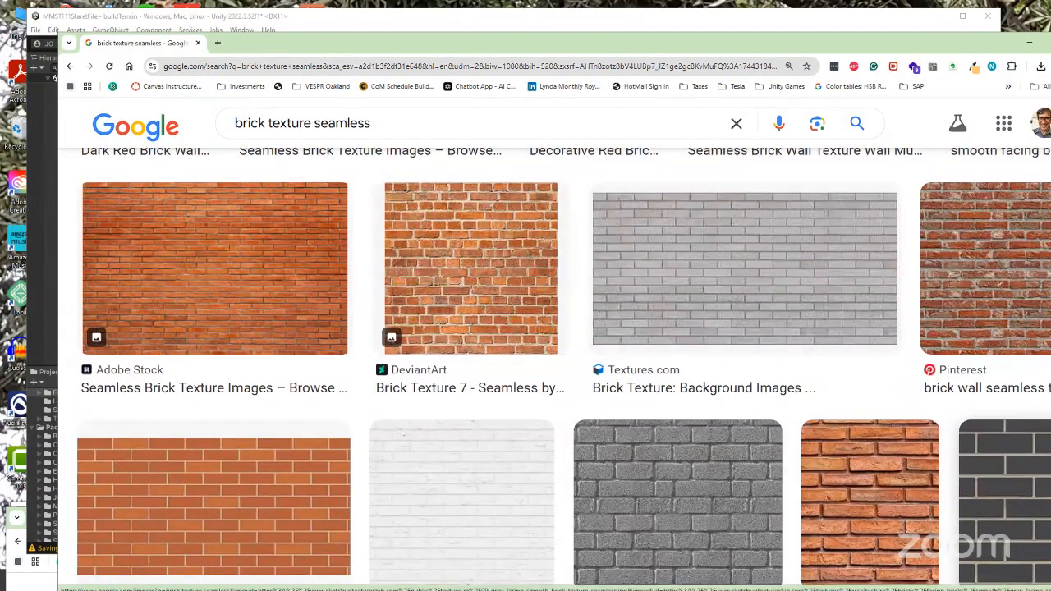
pyautogui.press('super')
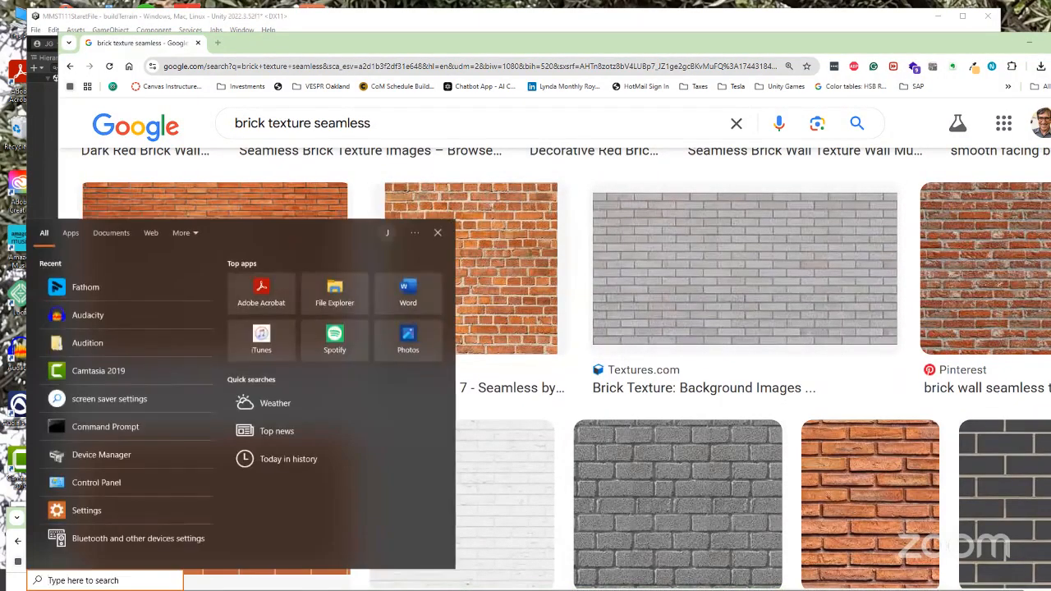
pyautogui.write('snip')
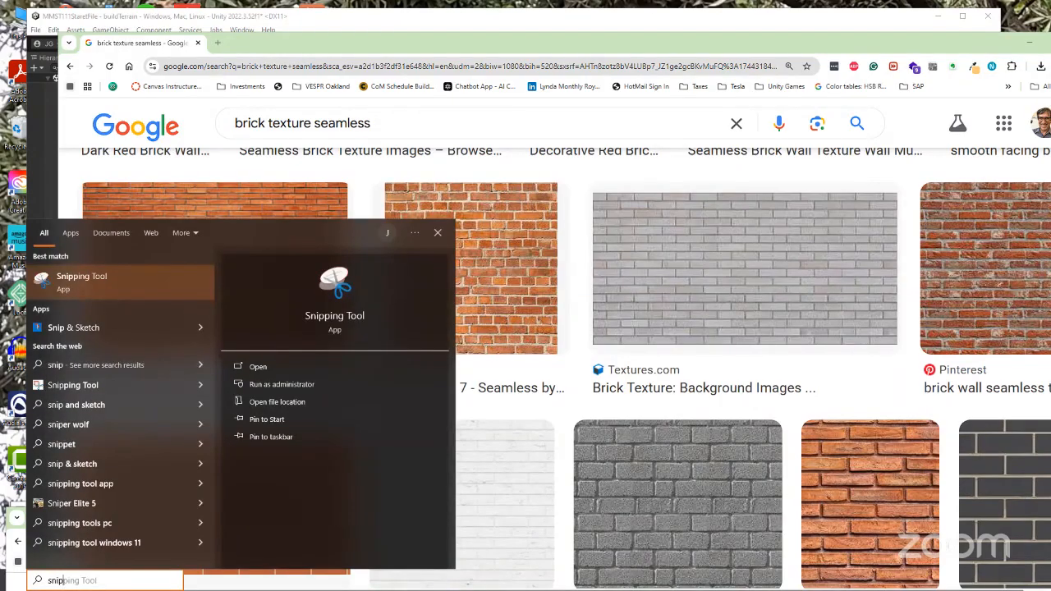
pyautogui.click(112, 287)
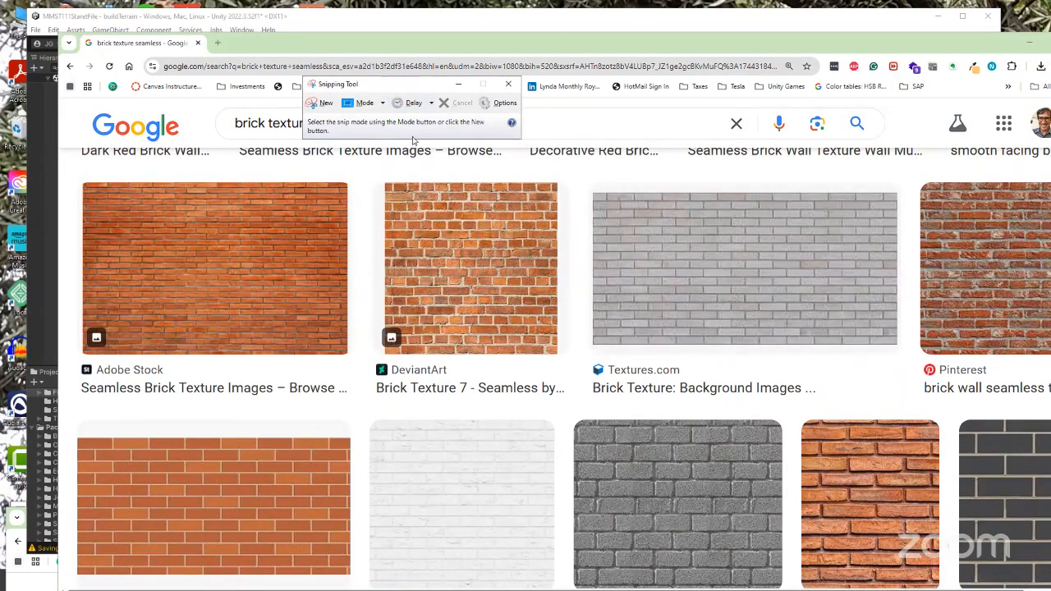
pyautogui.click(320, 103)
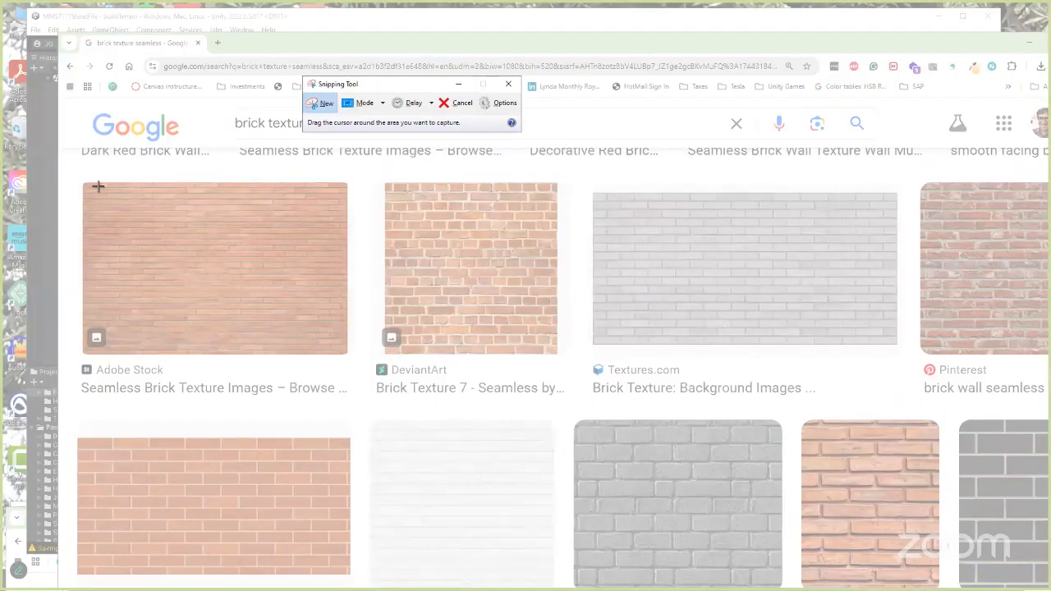
pyautogui.moveTo(95, 186); pyautogui.dragTo(346, 325)
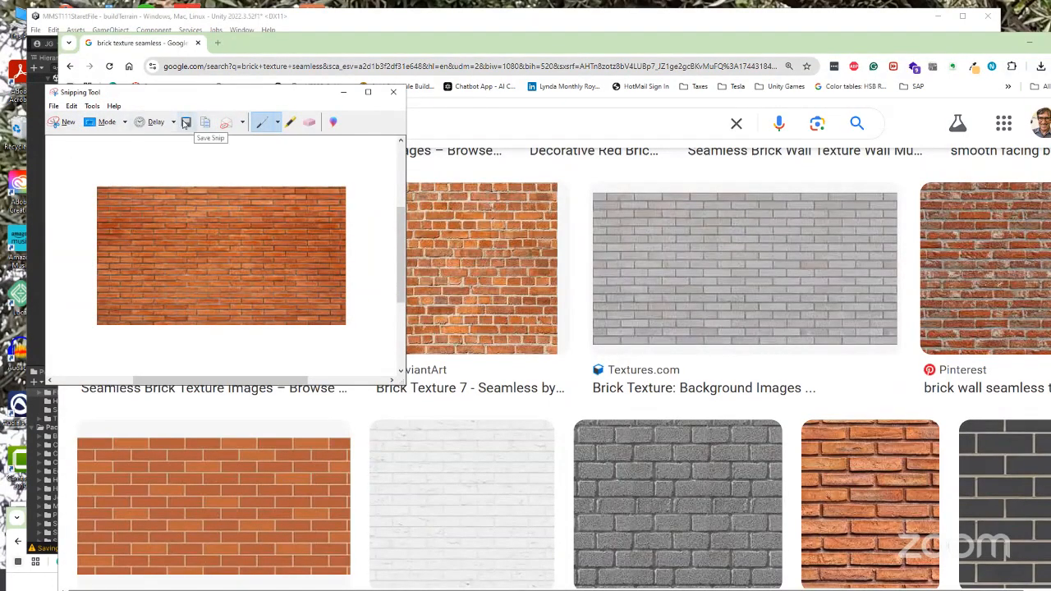
# Save the brick snip as redbrick.JPG in the Downloads folder.
pyautogui.click(186, 124)
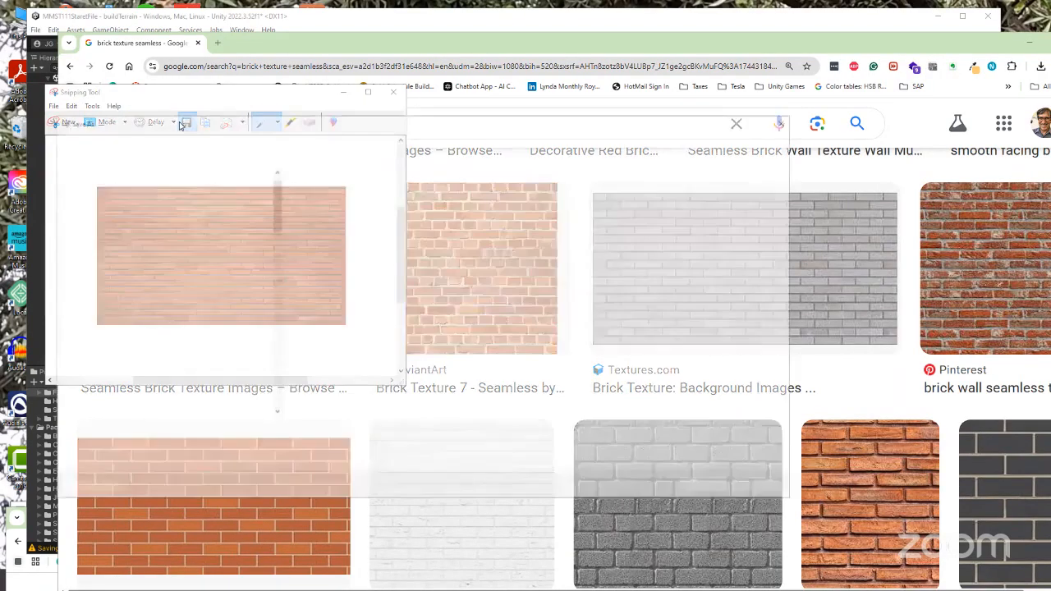
pyautogui.click(145, 430)
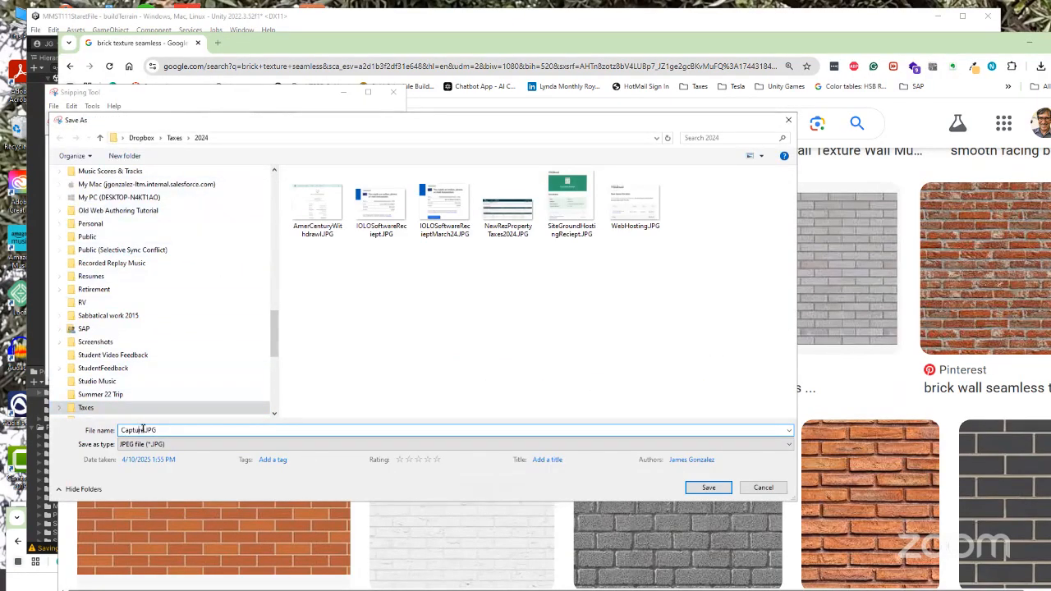
pyautogui.moveTo(145, 430); pyautogui.dragTo(93, 431)
pyautogui.write('redbrick')
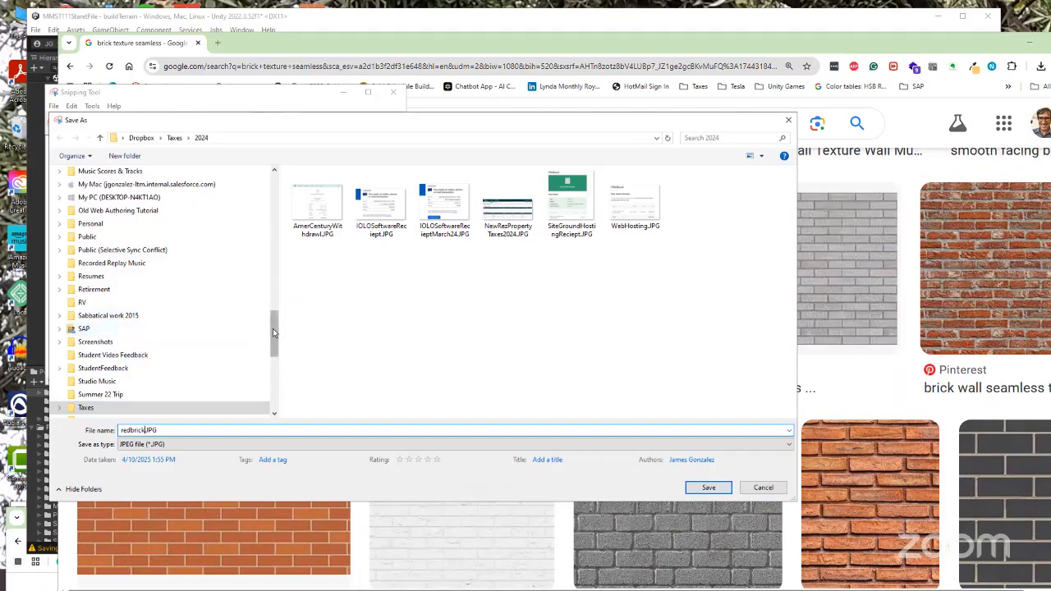
pyautogui.scroll(-6, 123, 349)
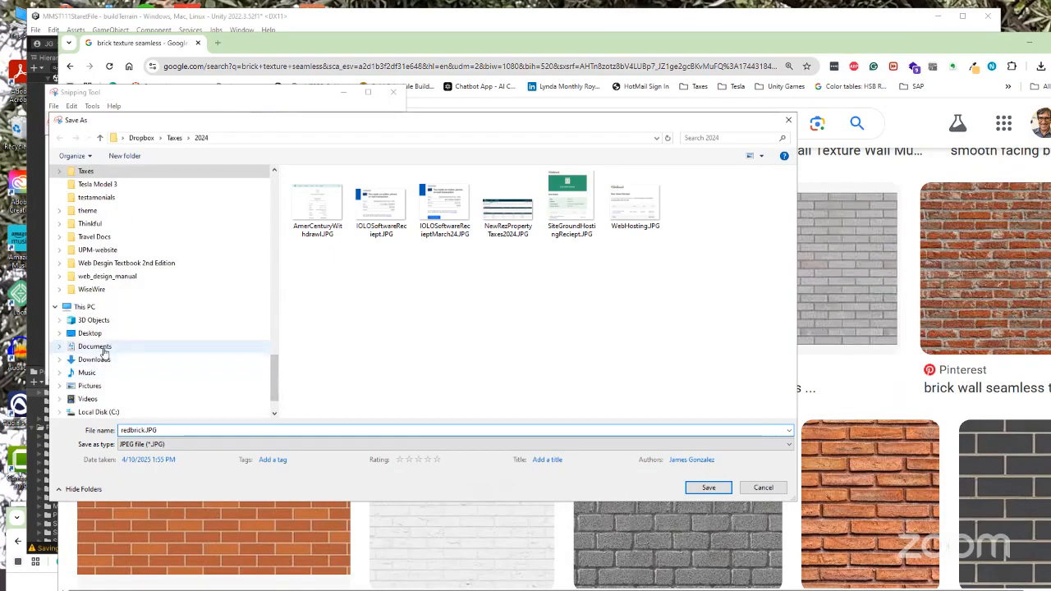
pyautogui.click(102, 346)
pyautogui.click(95, 360)
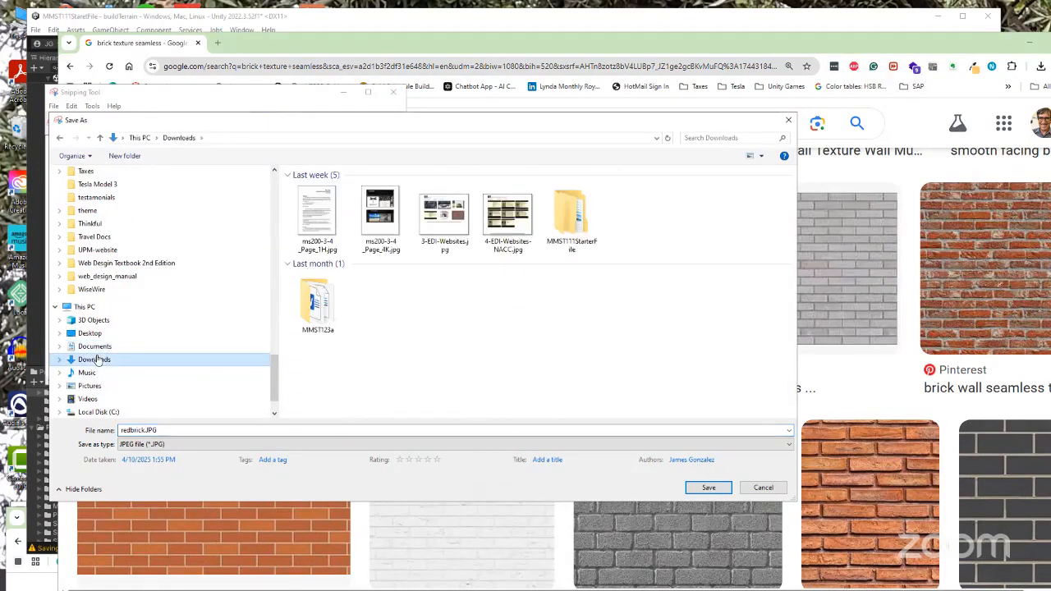
pyautogui.click(706, 488)
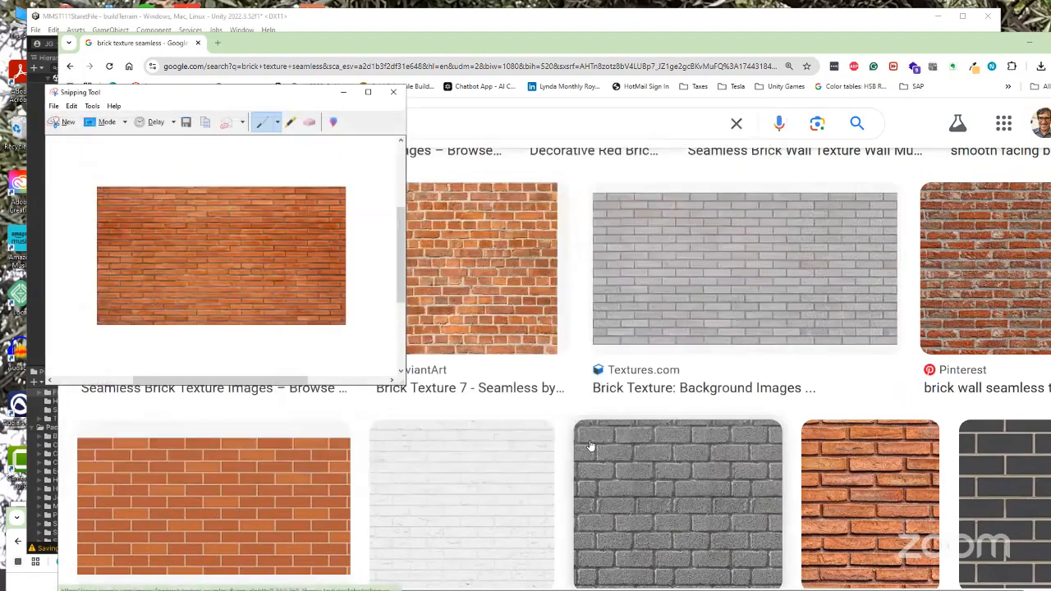
# Clear the browser out of the way and import redbrick.JPG from Downloads into Unity's Flooded_Grounds assets folder.
pyautogui.moveTo(316, 93); pyautogui.dragTo(693, 82)
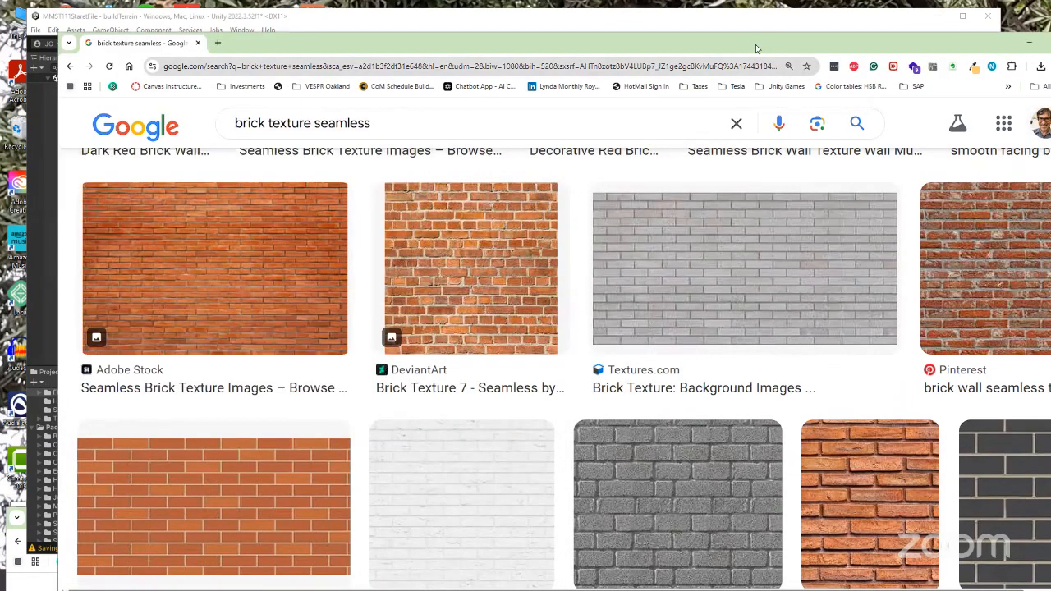
pyautogui.moveTo(757, 49); pyautogui.dragTo(645, 103)
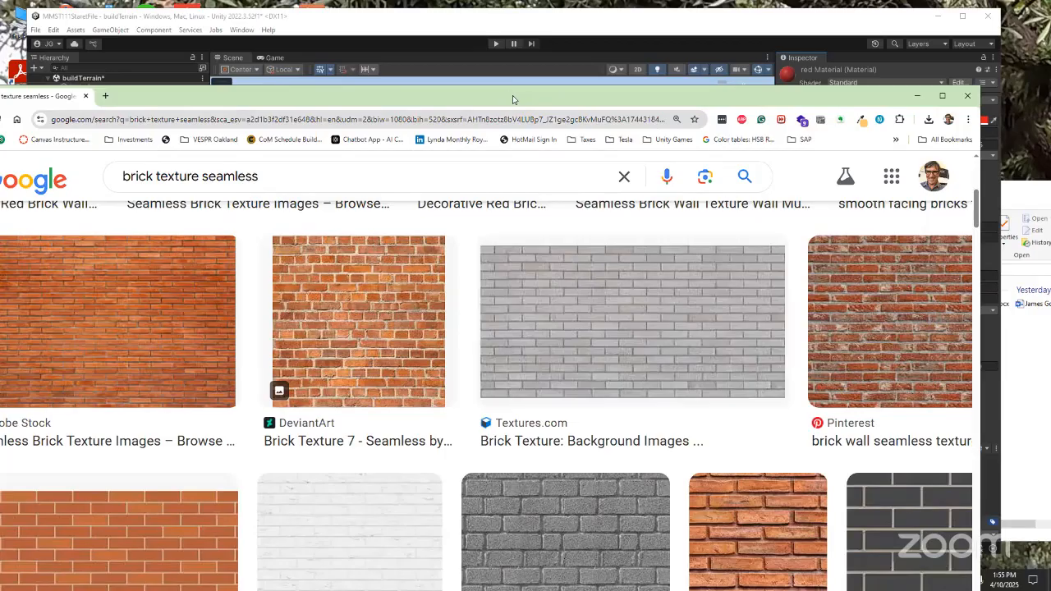
pyautogui.moveTo(513, 96); pyautogui.dragTo(0, 98)
pyautogui.click(1005, 375)
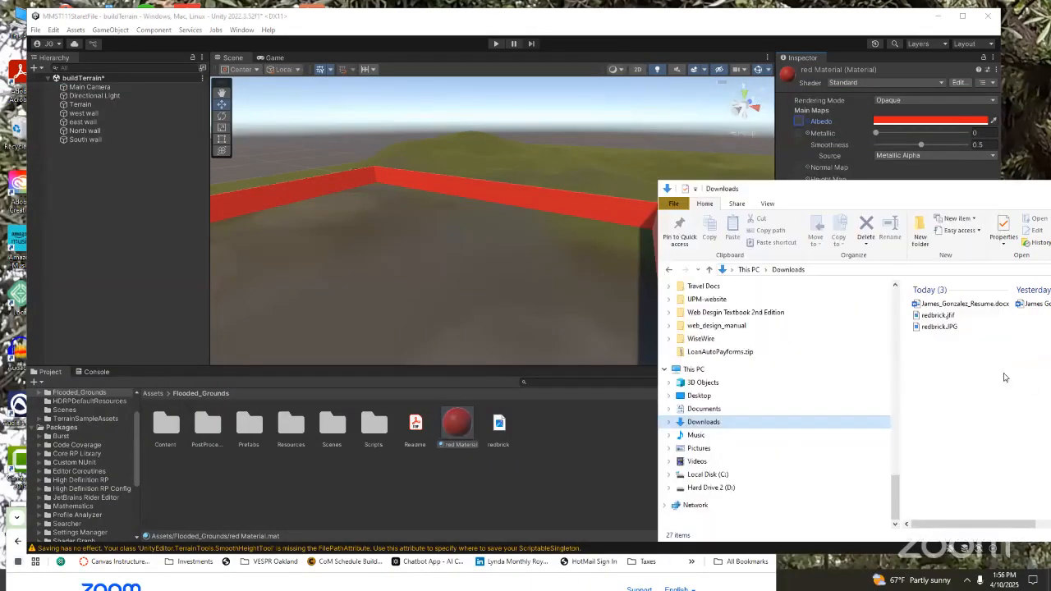
pyautogui.moveTo(937, 327); pyautogui.dragTo(574, 442)
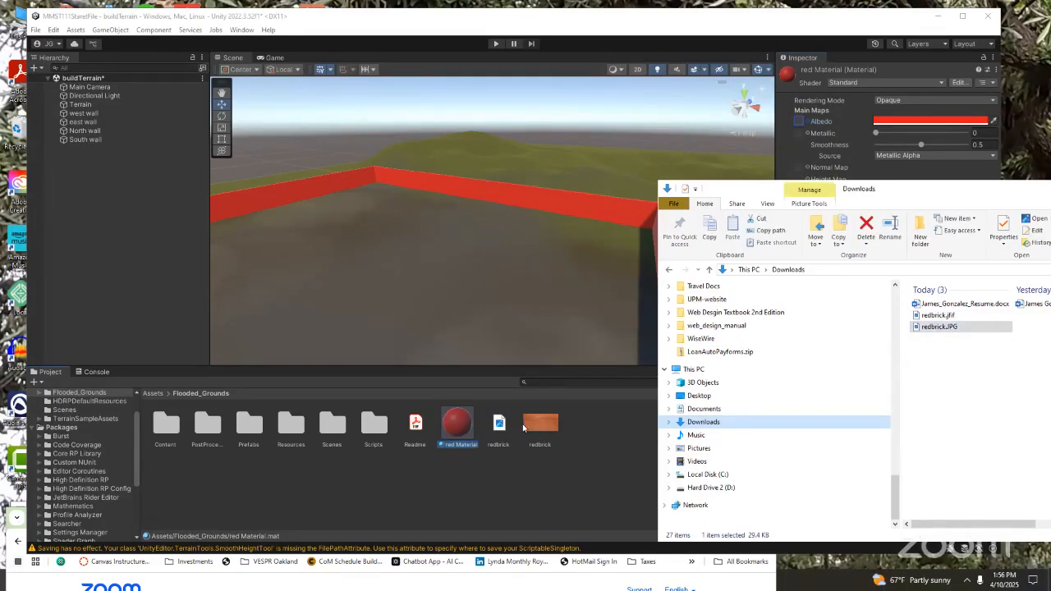
pyautogui.click(631, 417)
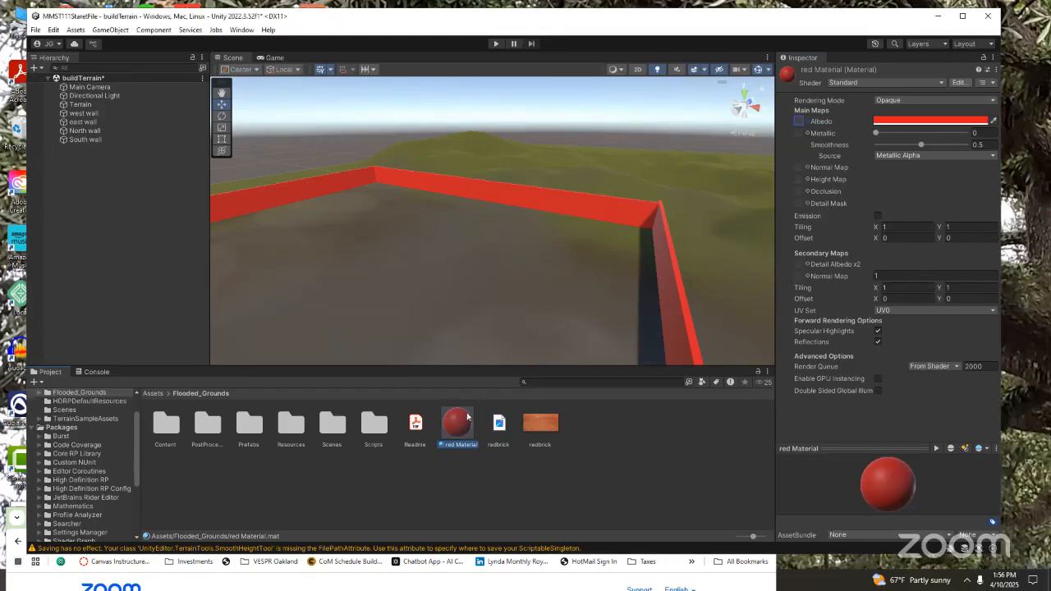
# Apply the imported redbrick texture directly to the South wall in the scene.
pyautogui.click(799, 122)
pyautogui.moveTo(974, 176); pyautogui.dragTo(951, 135)
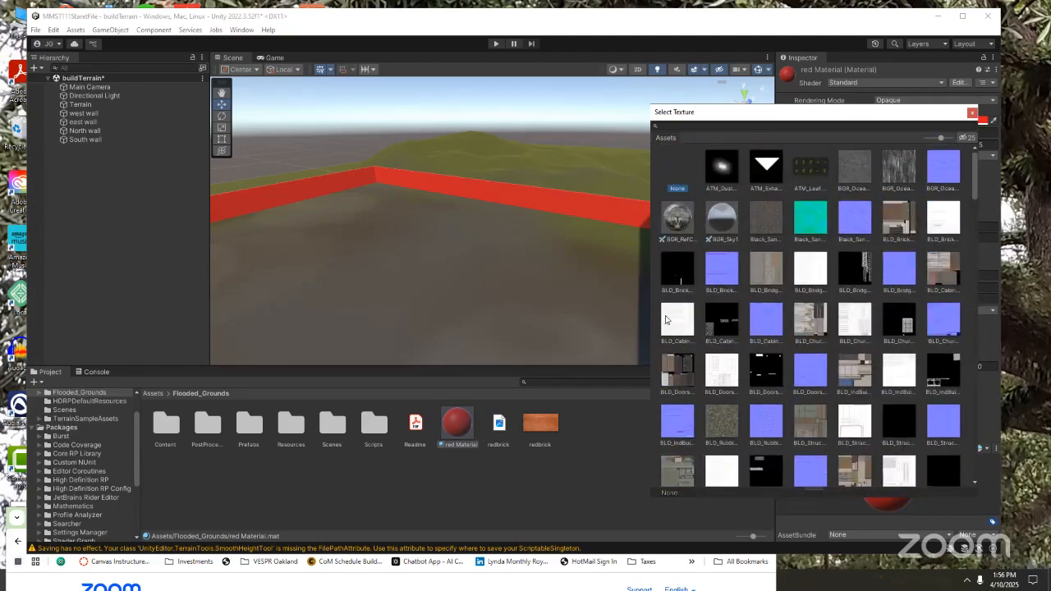
pyautogui.click(540, 427)
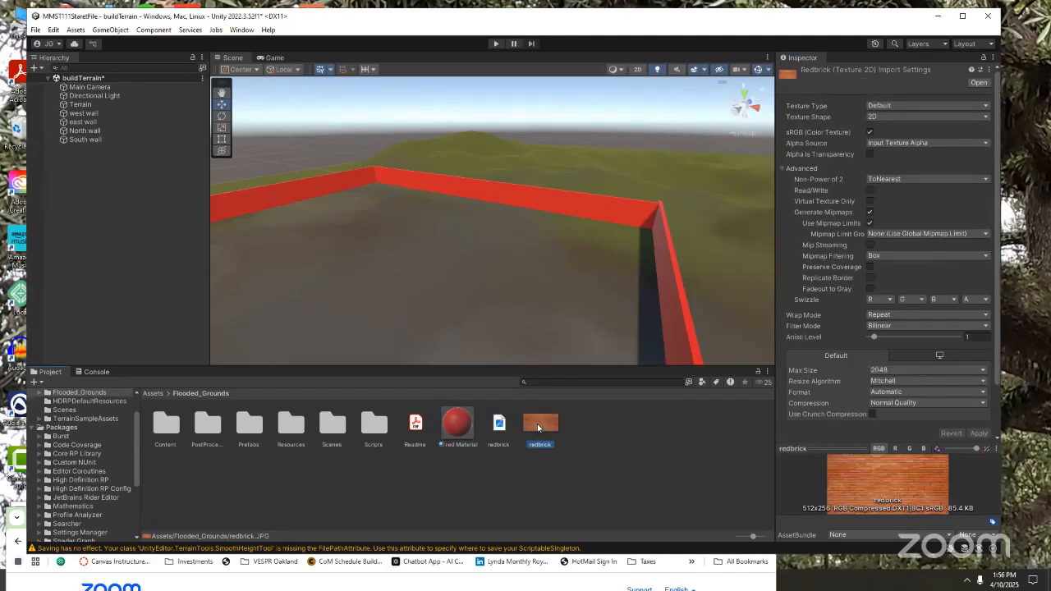
pyautogui.moveTo(541, 424); pyautogui.dragTo(675, 319)
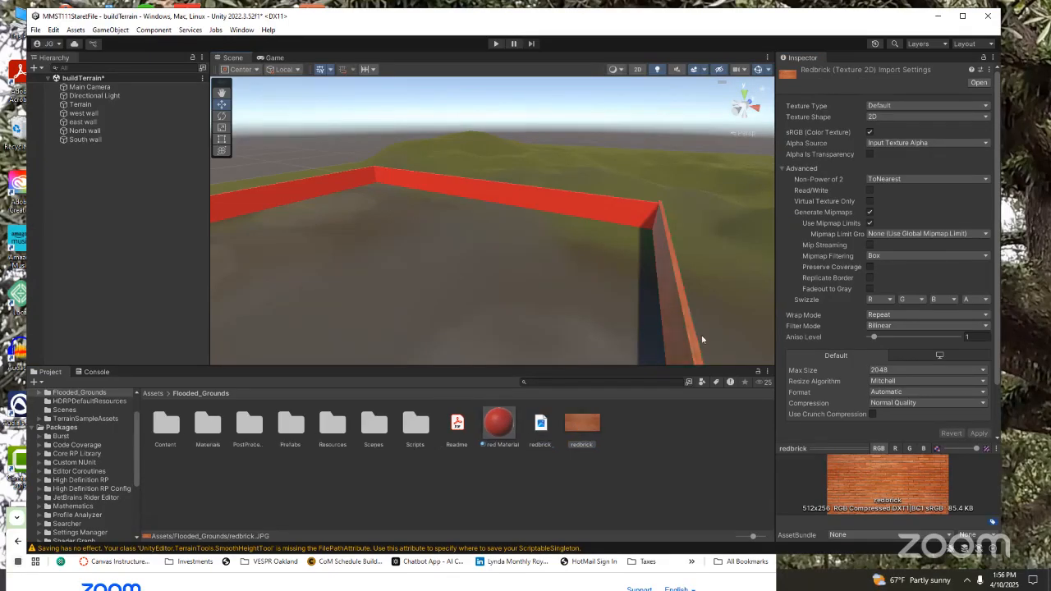
# Select the South wall and examine how the redbrick texture looks on it up close.
pyautogui.scroll(-4, 678, 318)
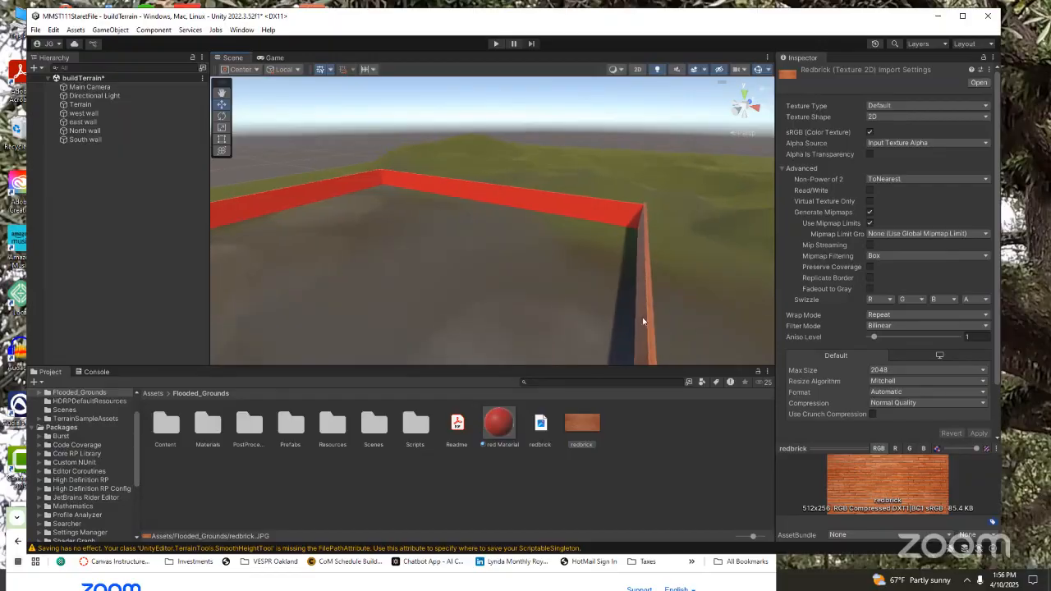
pyautogui.moveTo(630, 322); pyautogui.dragTo(606, 346, button='right')
pyautogui.scroll(10, 608, 346)
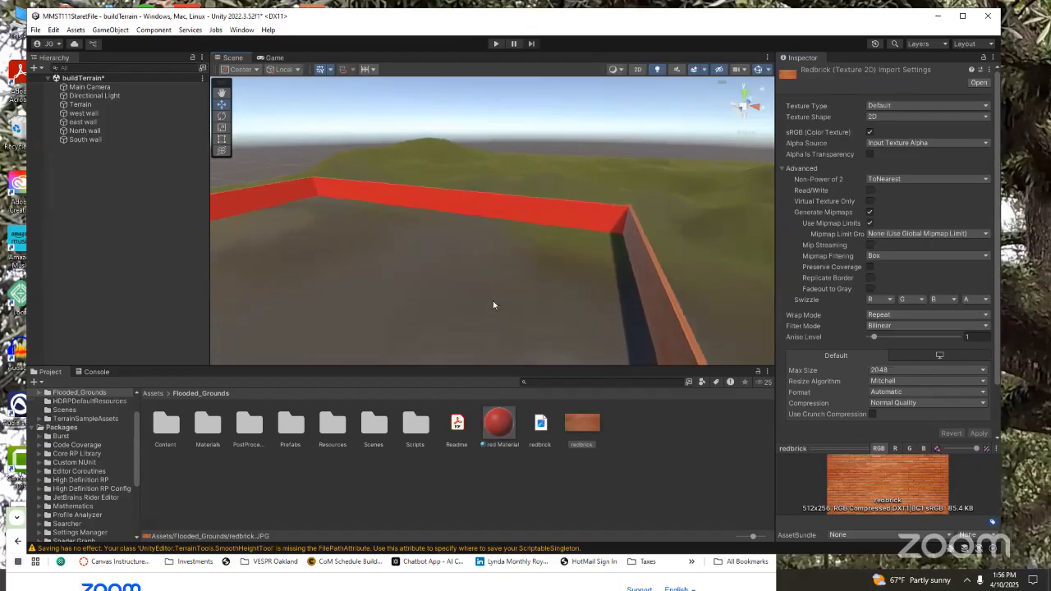
pyautogui.moveTo(486, 298); pyautogui.dragTo(761, 253, button='right')
pyautogui.click(636, 269)
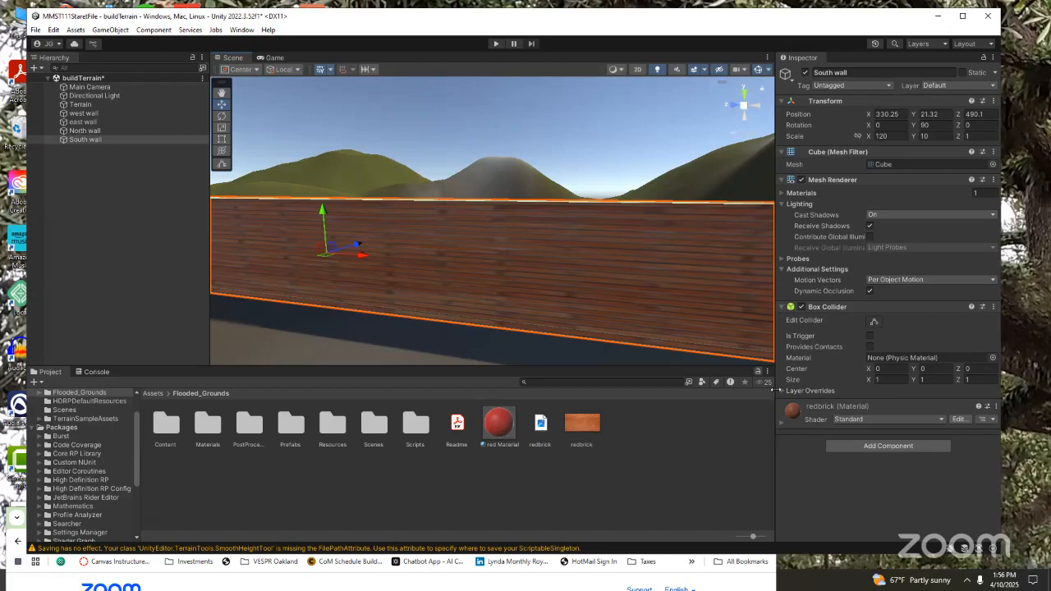
# Inspect the Standard shader's properties and the redbrick texture's import settings.
pyautogui.click(958, 419)
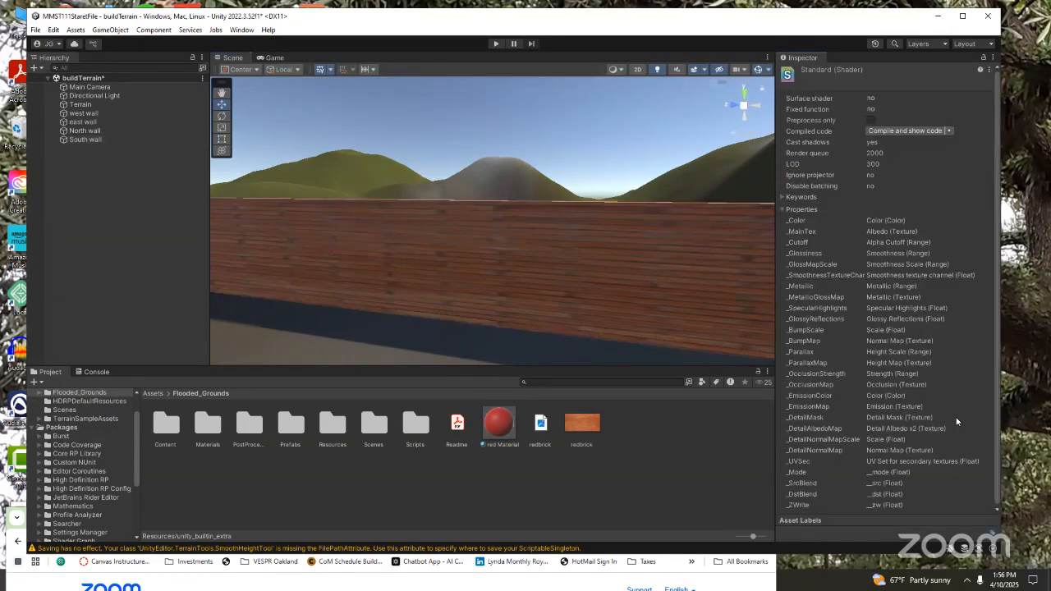
pyautogui.click(651, 234)
pyautogui.click(581, 424)
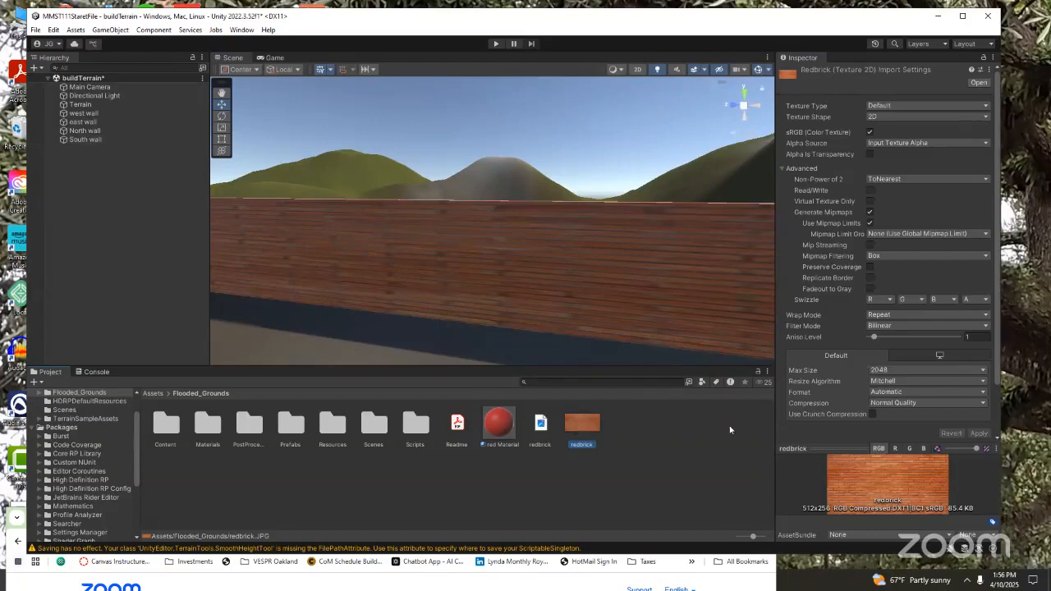
pyautogui.moveTo(997, 237); pyautogui.dragTo(994, 176)
# Assign the redbrick texture to the Albedo map of red Material, searching the texture list for "red".
pyautogui.click(496, 428)
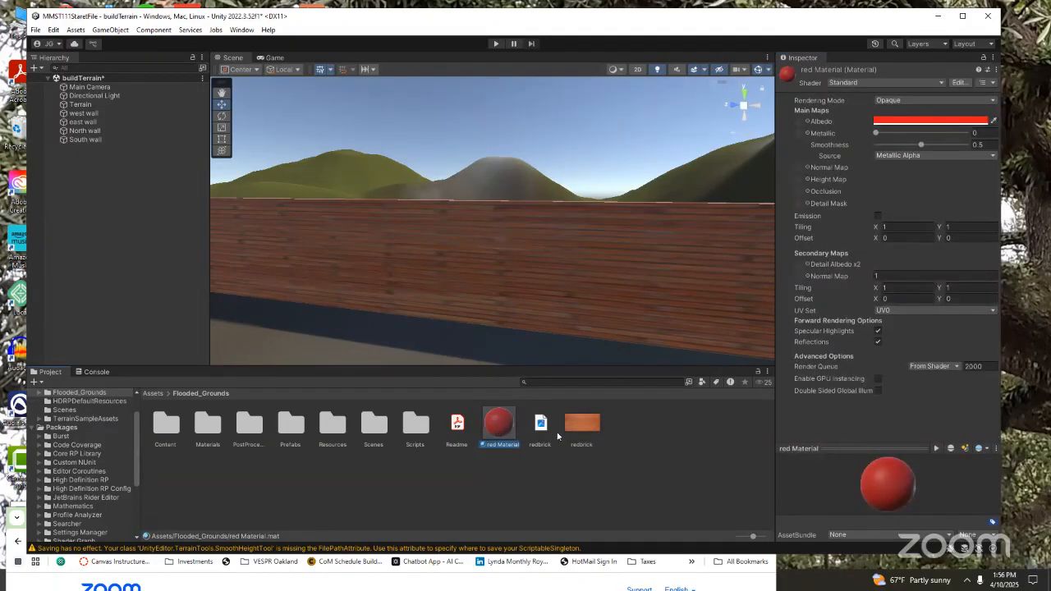
pyautogui.click(806, 122)
pyautogui.scroll(-15, 830, 294)
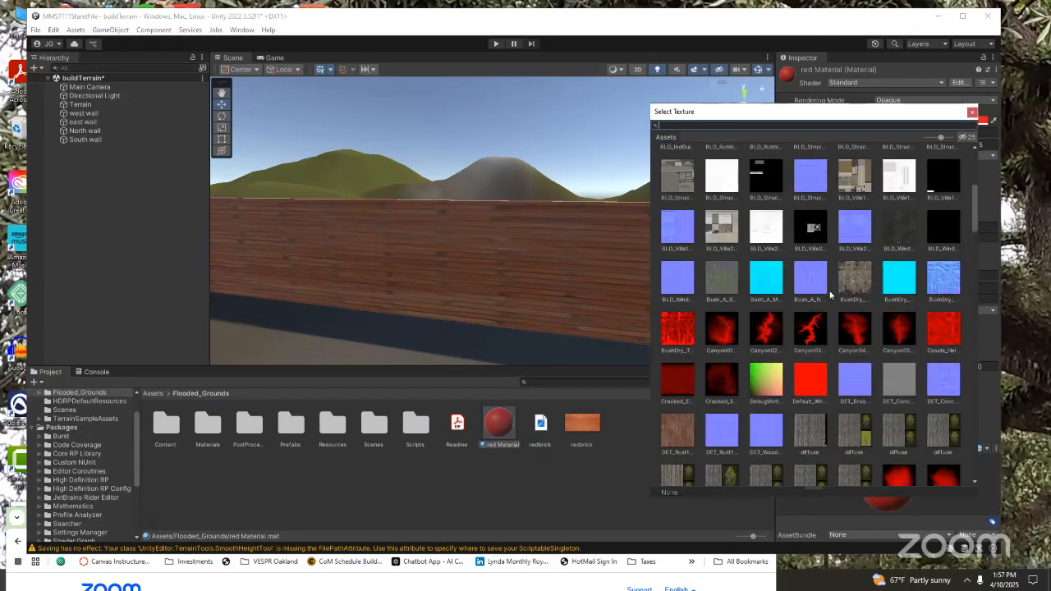
pyautogui.scroll(-15, 831, 294)
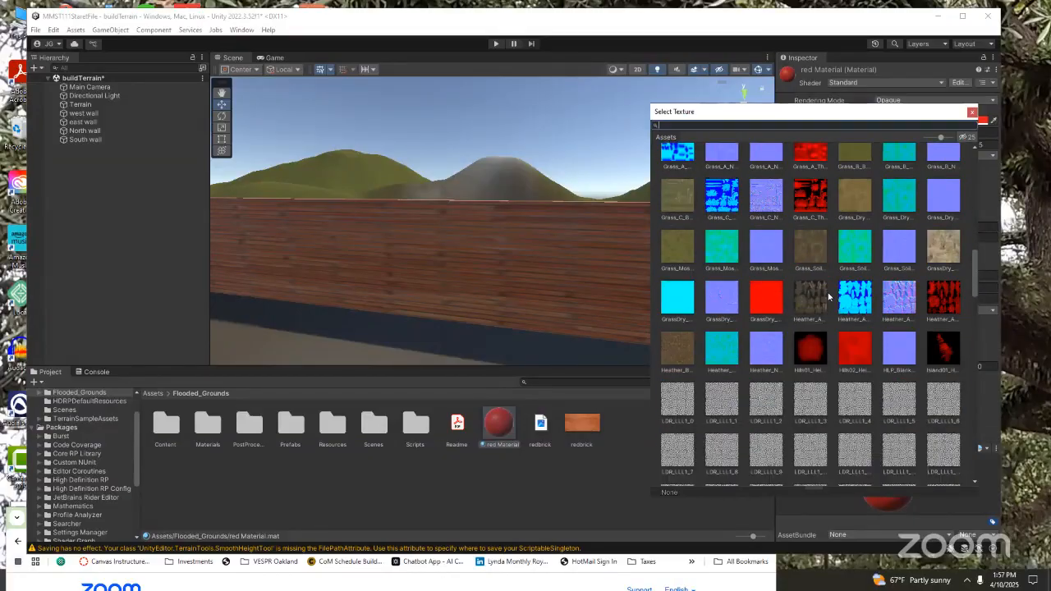
pyautogui.scroll(-3, 829, 298)
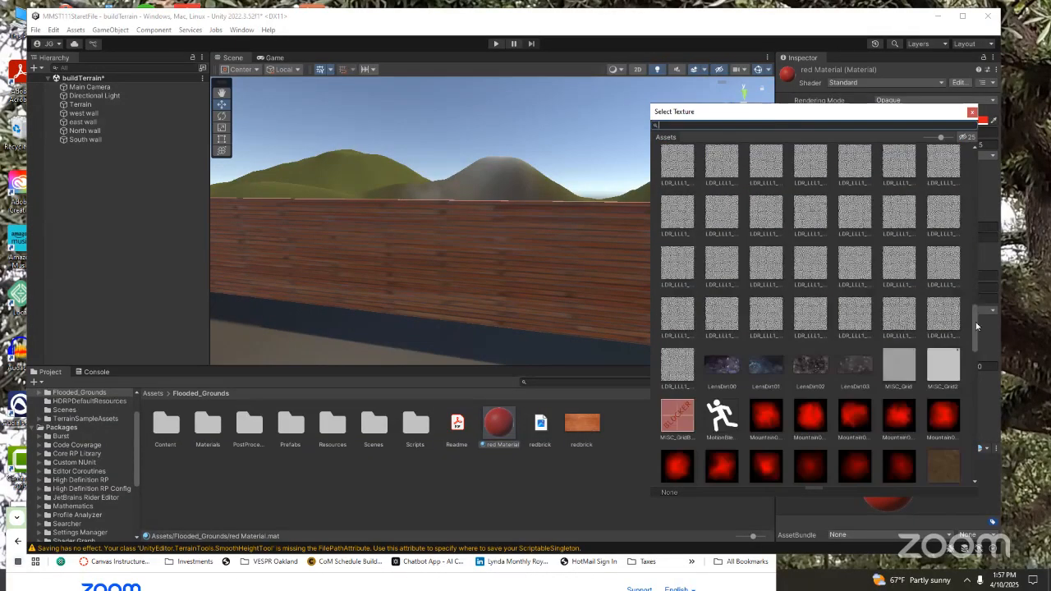
pyautogui.scroll(-9, 838, 246)
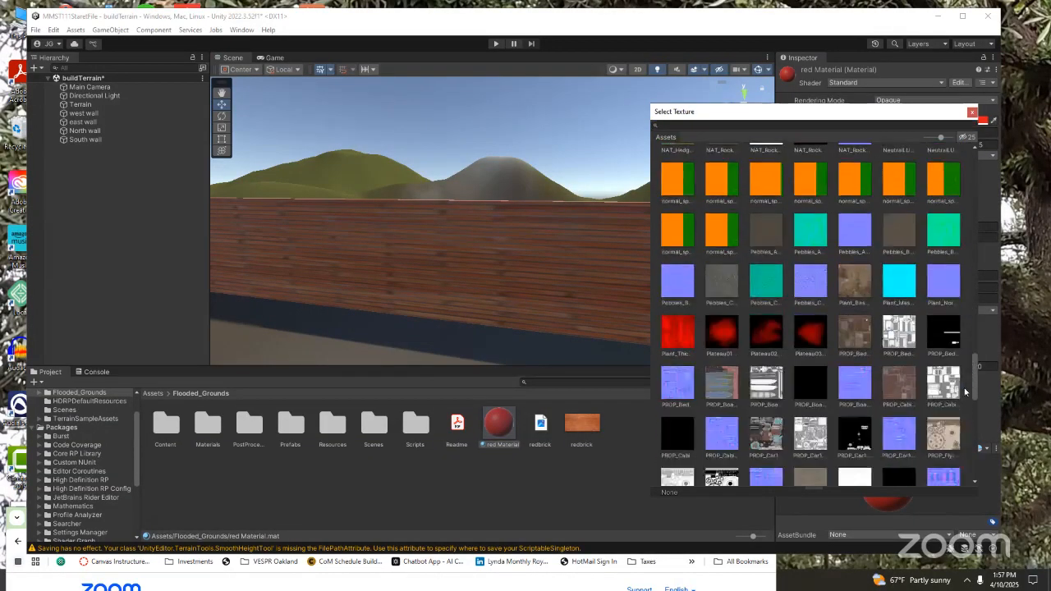
pyautogui.click(690, 126)
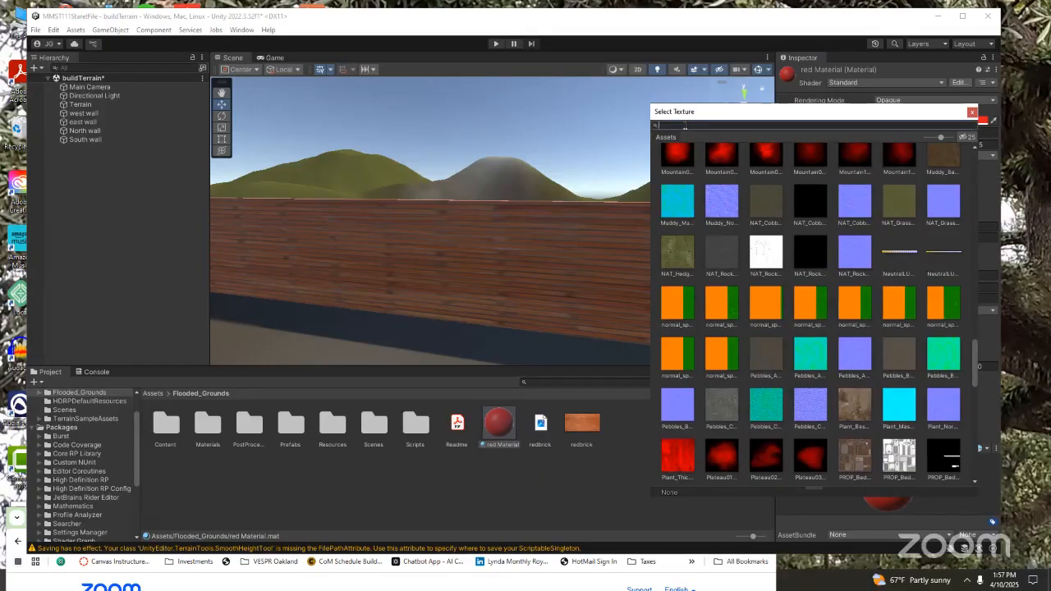
pyautogui.write('red')
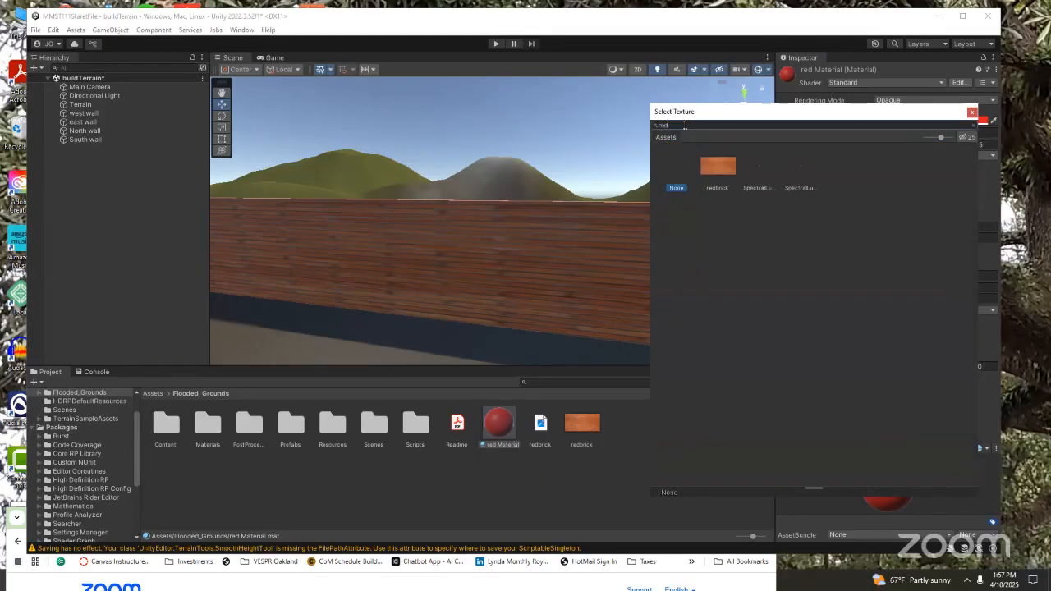
pyautogui.doubleClick(718, 167)
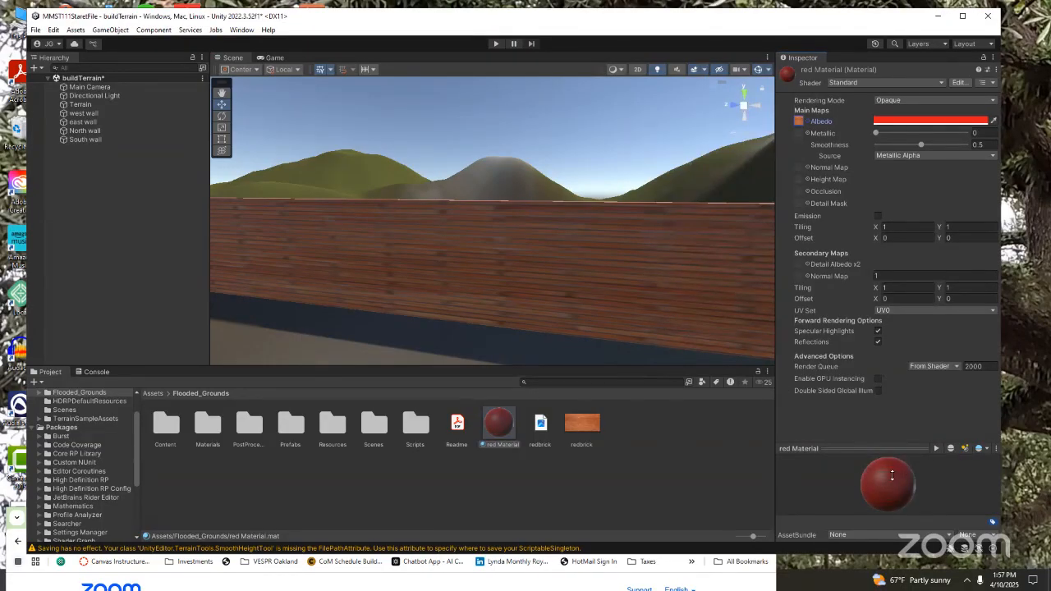
# Change red Material's Albedo tint to near-white, FBFBFB.
pyautogui.moveTo(469, 326); pyautogui.dragTo(267, 328, button='right')
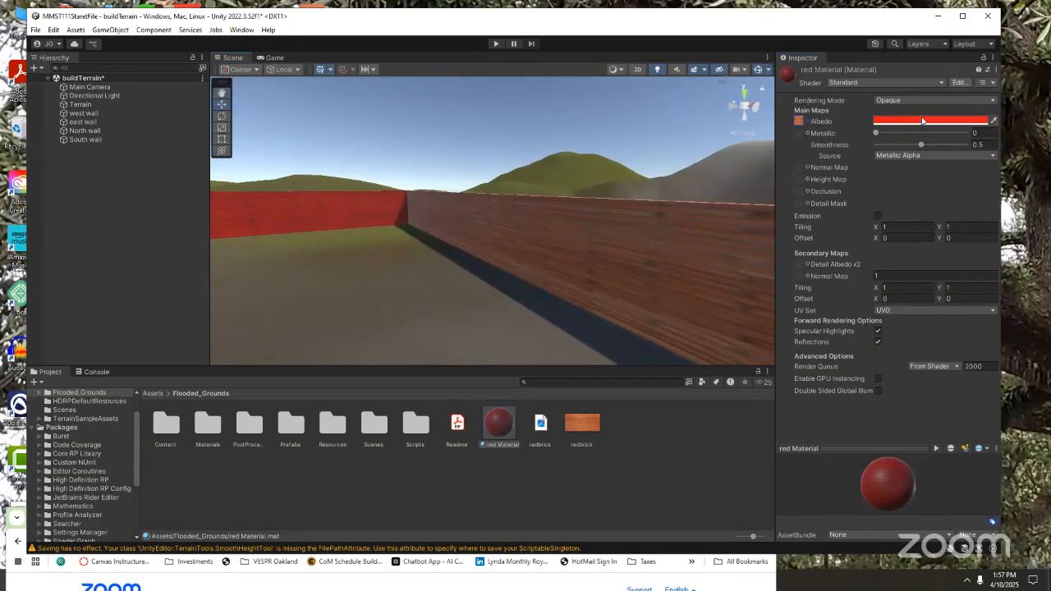
pyautogui.click(896, 122)
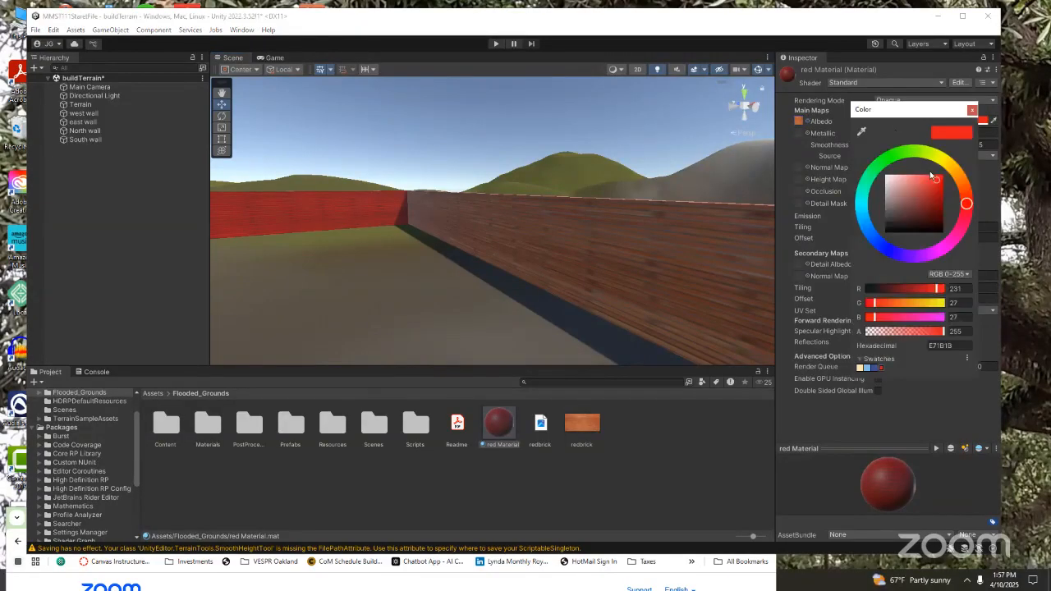
pyautogui.moveTo(937, 180); pyautogui.dragTo(882, 179)
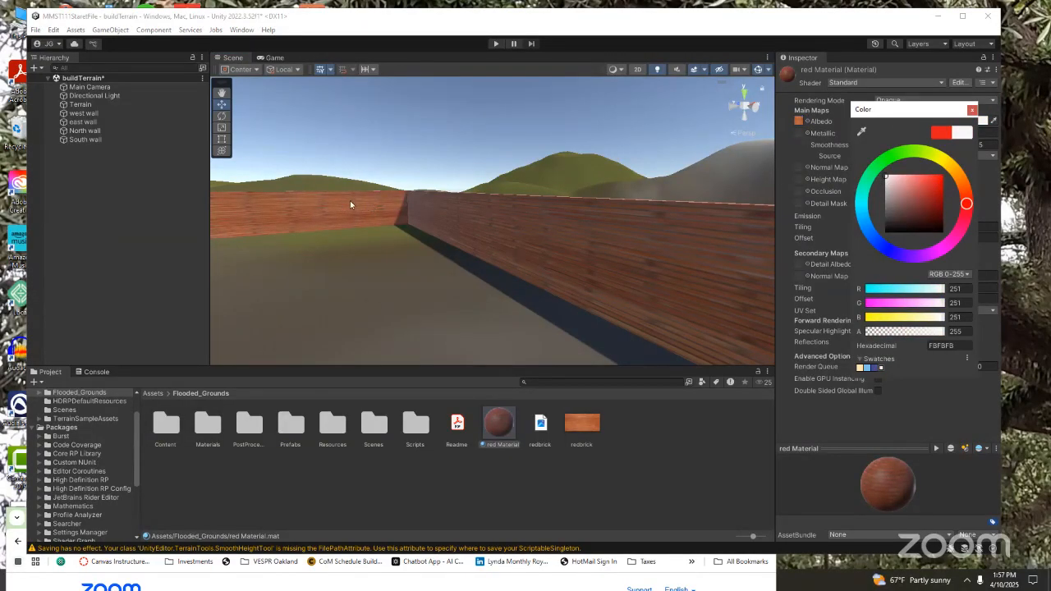
# Examine the brick-textured walls from above and from inside a corner of the enclosure.
pyautogui.moveTo(328, 257); pyautogui.dragTo(409, 416, button='right')
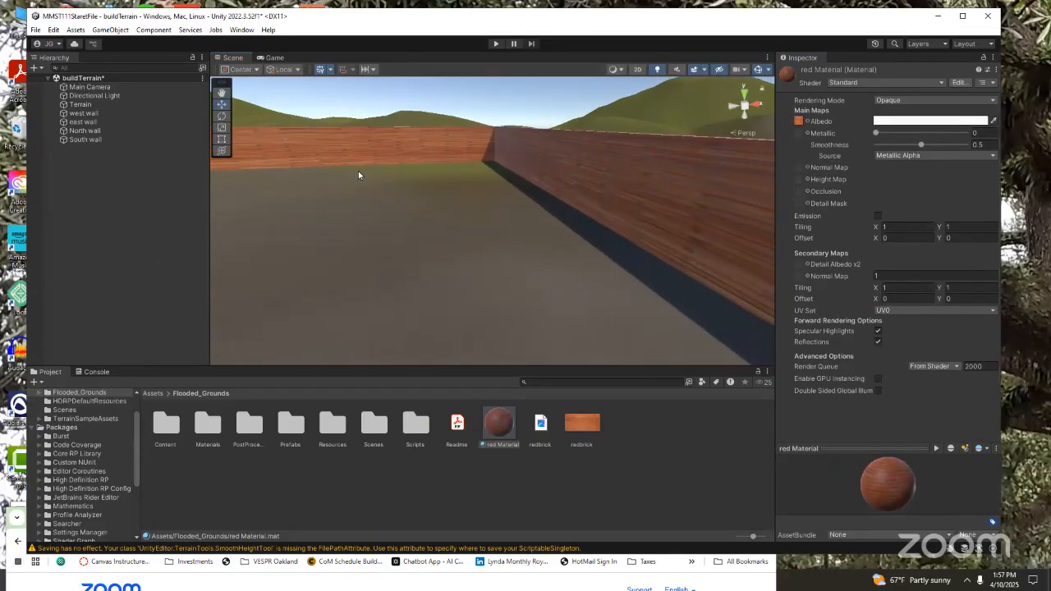
pyautogui.scroll(2, 358, 171)
pyautogui.moveTo(357, 141); pyautogui.dragTo(366, 168, button='right')
pyautogui.scroll(3, 322, 139)
pyautogui.scroll(5, 329, 132)
pyautogui.scroll(-5, 411, 261)
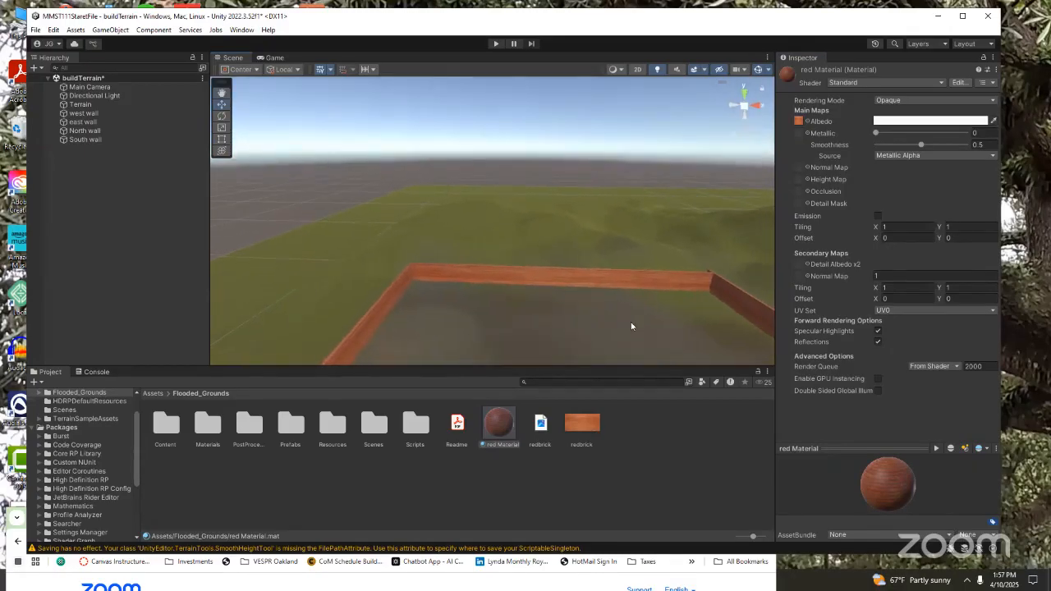
pyautogui.scroll(2, 632, 326)
pyautogui.moveTo(638, 329); pyautogui.dragTo(646, 387, button='right')
pyautogui.scroll(3, 660, 343)
pyautogui.scroll(-3, 659, 342)
pyautogui.moveTo(658, 342); pyautogui.dragTo(183, 239, button='right')
pyautogui.scroll(5, 359, 244)
pyautogui.moveTo(343, 197); pyautogui.dragTo(455, 99, button='right')
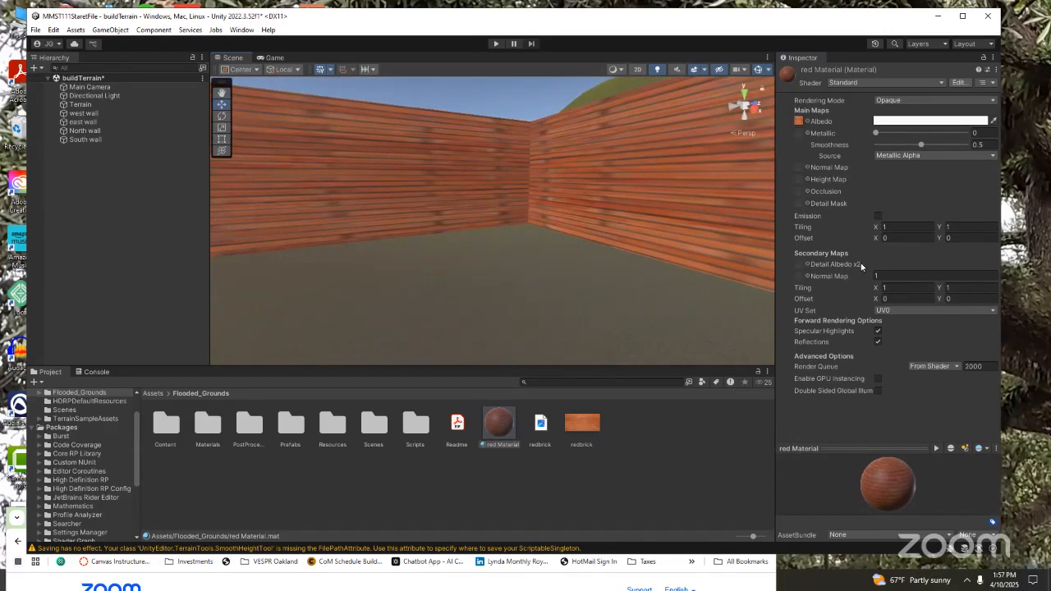
pyautogui.click(882, 287)
pyautogui.doubleClick(889, 287)
pyautogui.click(955, 288)
pyautogui.click(942, 288)
pyautogui.press('Return')
# Set the Main Maps X tiling of red Material to 10.
pyautogui.click(875, 226)
pyautogui.write('10')
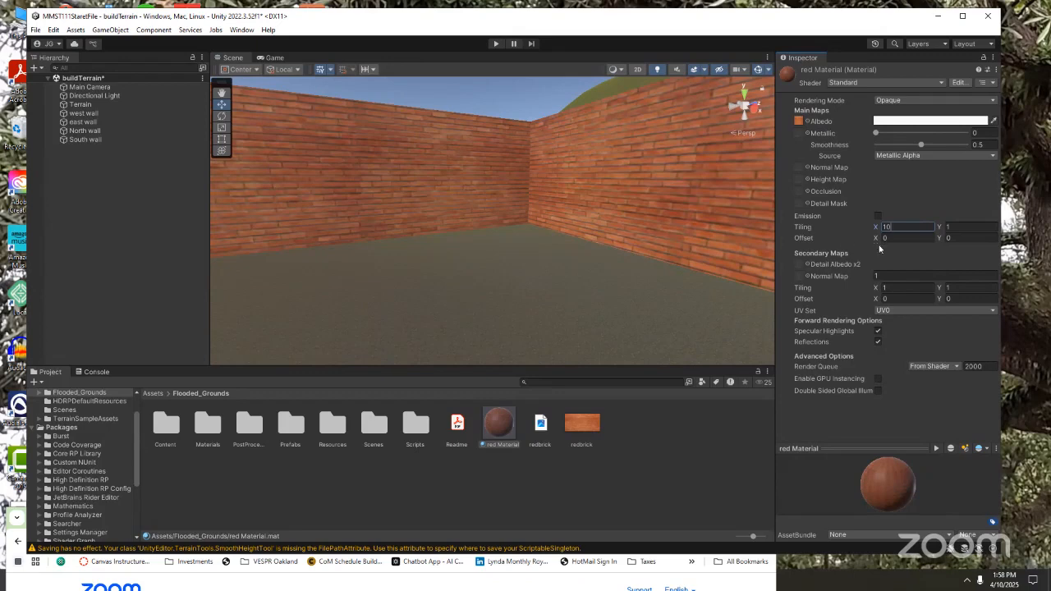
pyautogui.moveTo(605, 231); pyautogui.dragTo(739, 220, button='right')
# Try Main Maps Y tiling values of 5 and 2 on red Material, and return it to 1.
pyautogui.click(951, 227)
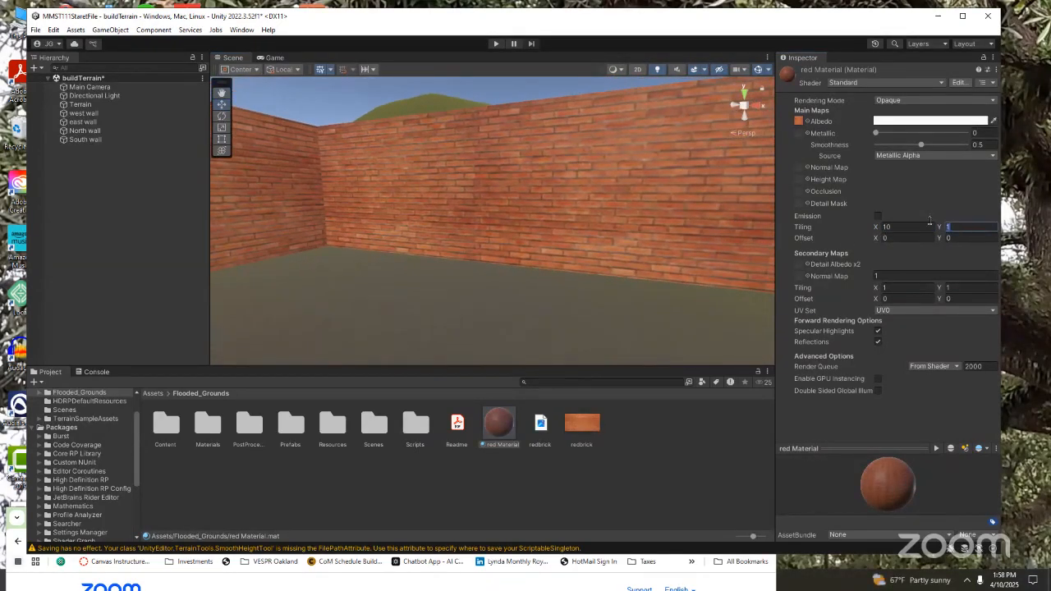
pyautogui.write('5')
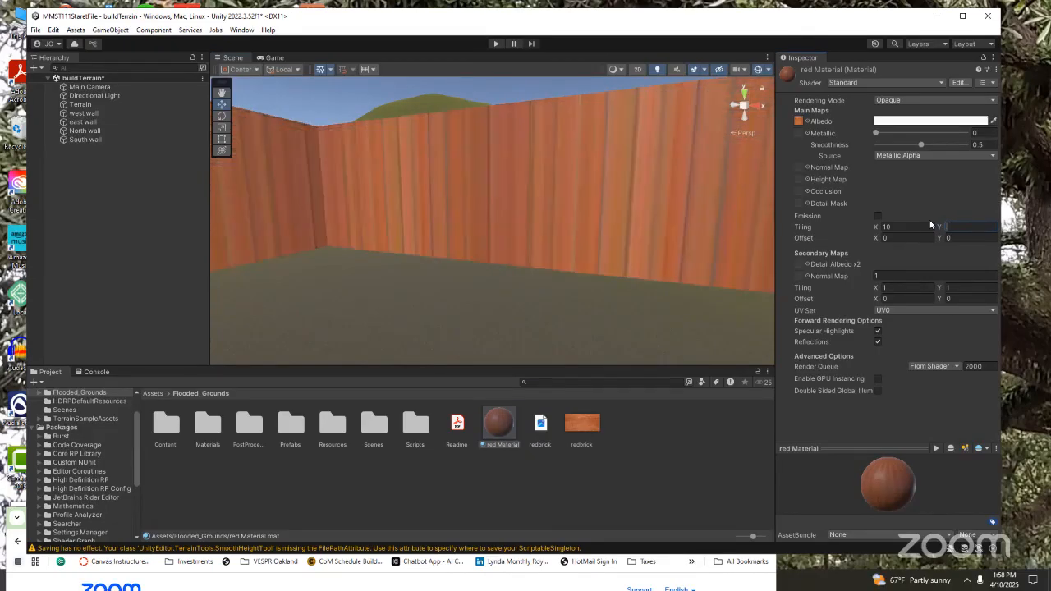
pyautogui.write('2')
pyautogui.press('BackSpace')
pyautogui.write('1')
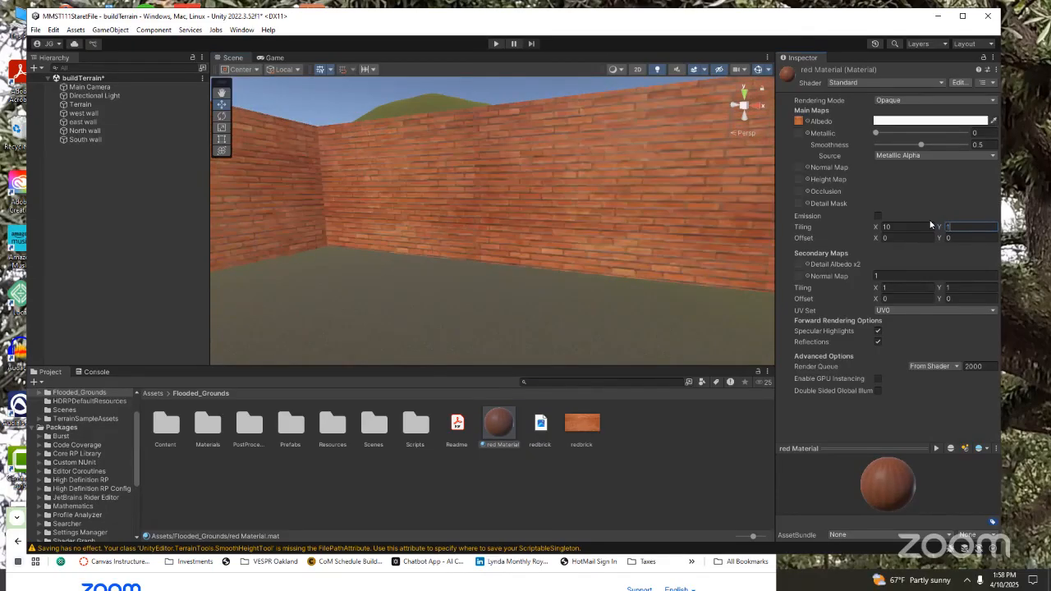
# Examine the brick tiling along the inner faces of the walls around the enclosure.
pyautogui.moveTo(607, 234); pyautogui.dragTo(424, 222, button='right')
pyautogui.scroll(4, 436, 216)
pyautogui.scroll(-2, 435, 215)
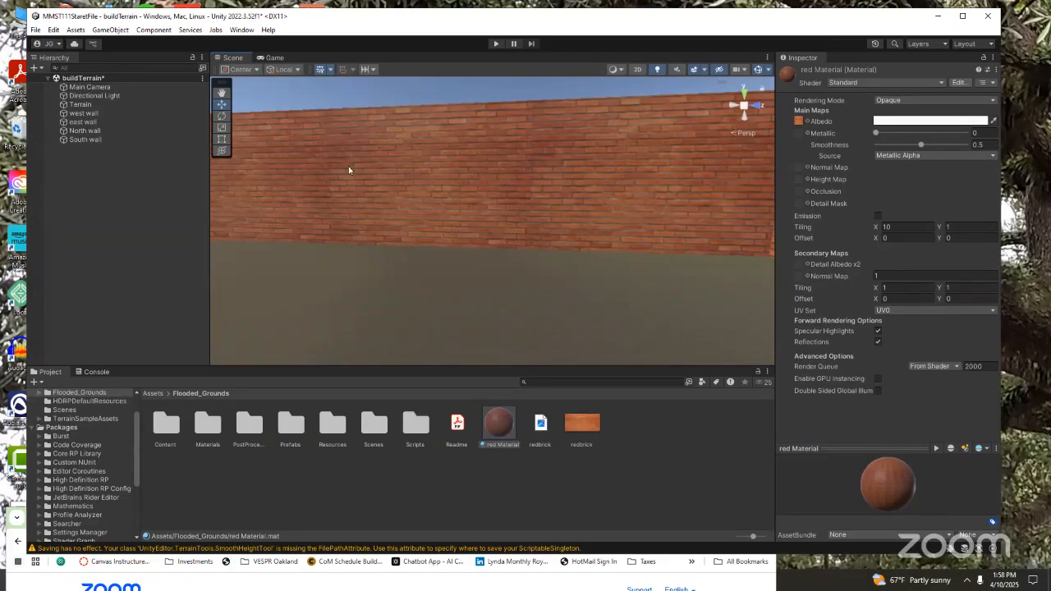
pyautogui.moveTo(488, 217); pyautogui.dragTo(230, 215, button='right')
pyautogui.scroll(-2, 305, 202)
pyautogui.scroll(1, 411, 211)
pyautogui.moveTo(411, 211); pyautogui.dragTo(368, 190, button='right')
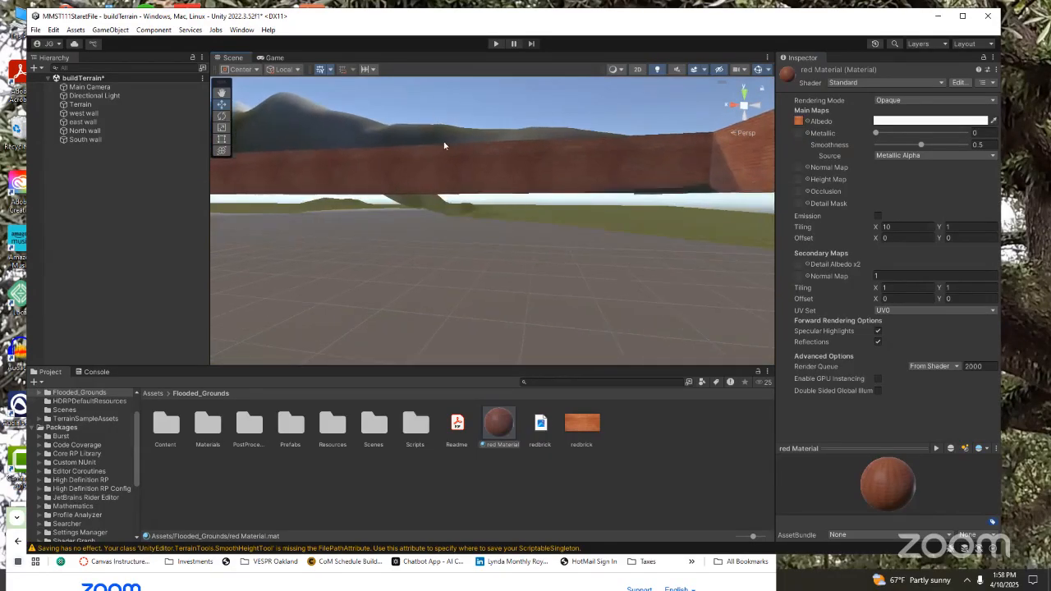
pyautogui.moveTo(444, 146); pyautogui.dragTo(462, 94, button='right')
pyautogui.scroll(1, 432, 136)
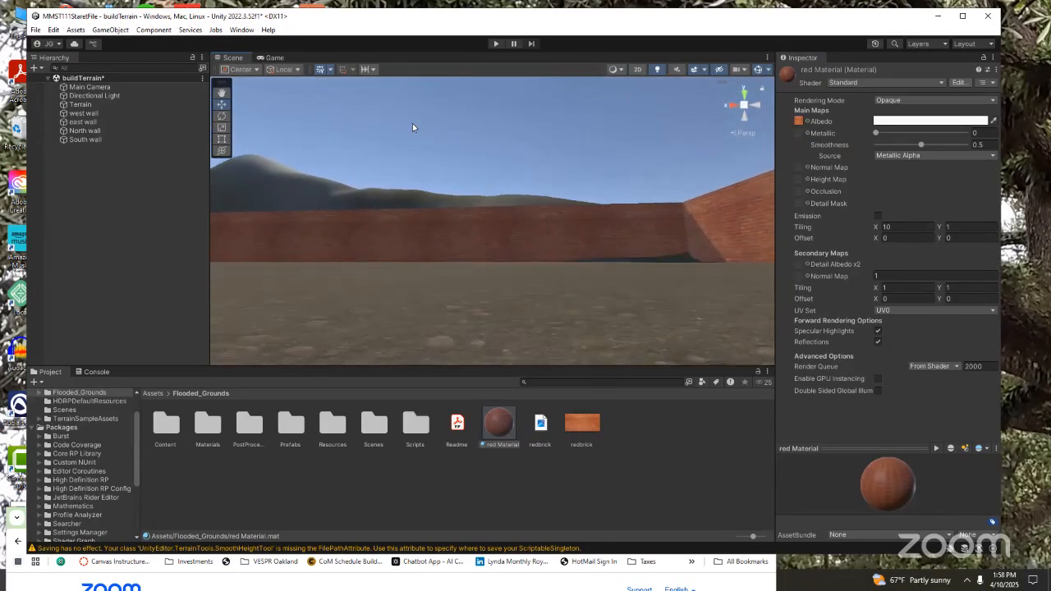
pyautogui.moveTo(392, 119); pyautogui.dragTo(231, 171, button='right')
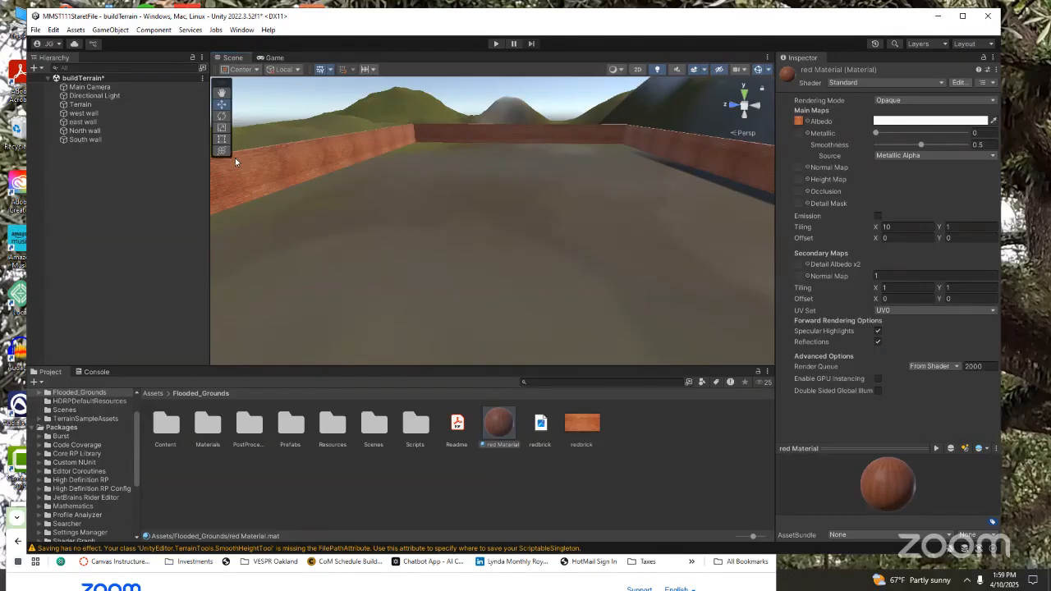
# Review the whole walled enclosure from above and compare the brick pattern on its walls.
pyautogui.moveTo(390, 186); pyautogui.dragTo(263, 222, button='right')
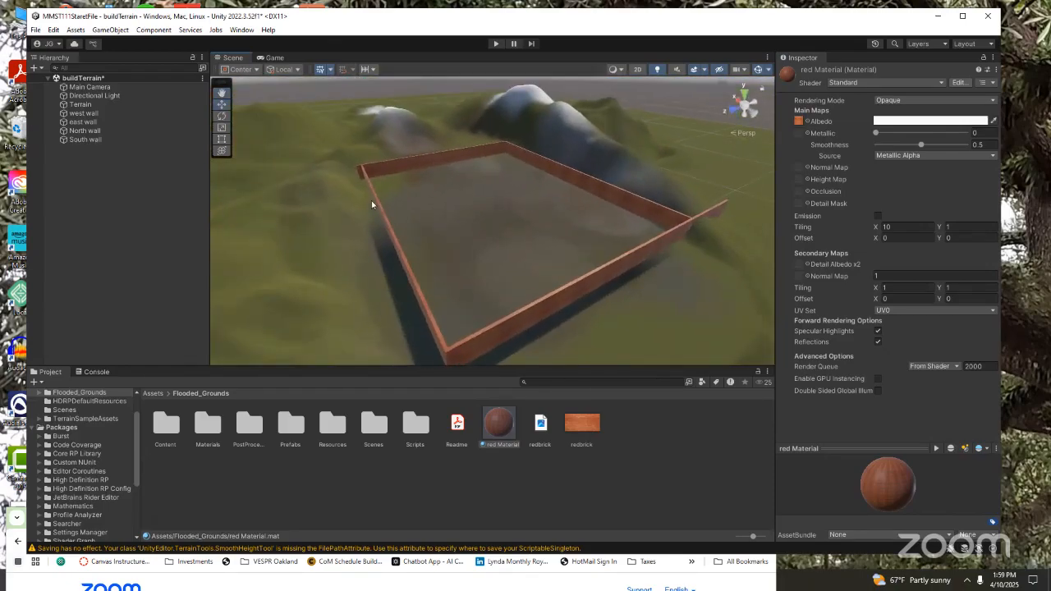
pyautogui.scroll(6, 372, 179)
pyautogui.moveTo(307, 150); pyautogui.dragTo(217, 138, button='right')
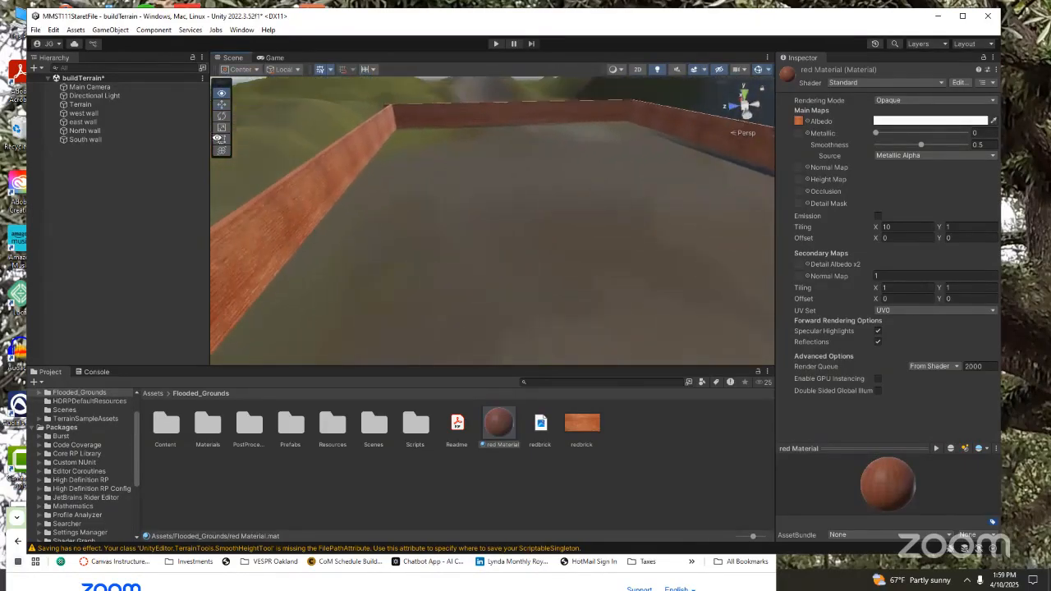
pyautogui.scroll(-5, 327, 207)
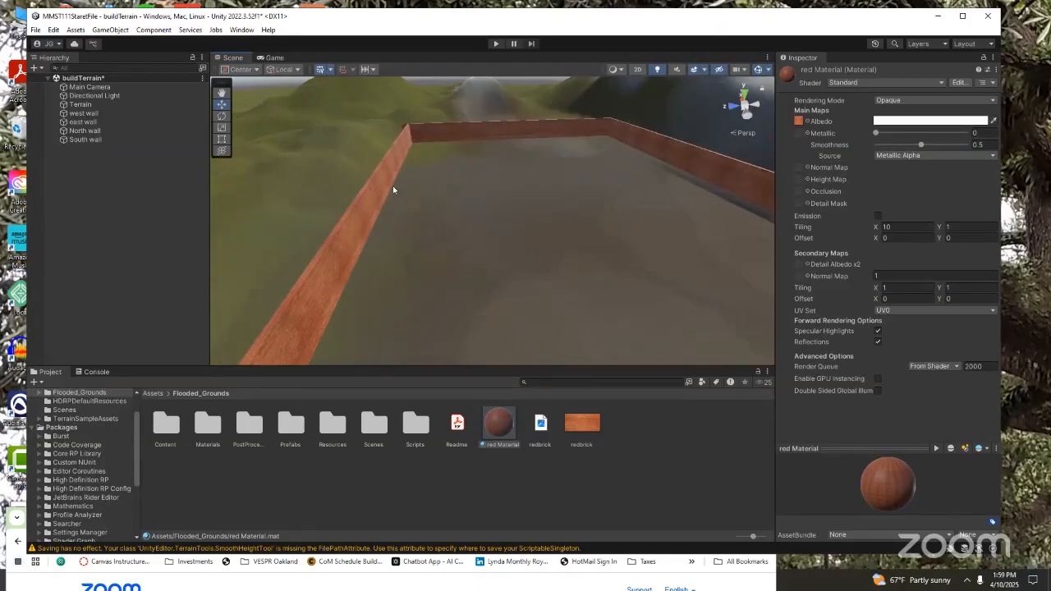
pyautogui.moveTo(333, 226); pyautogui.dragTo(301, 231, button='right')
pyautogui.scroll(3, 287, 224)
pyautogui.moveTo(238, 187); pyautogui.dragTo(270, 83, button='right')
pyautogui.scroll(2, 297, 167)
pyautogui.scroll(-3, 283, 155)
pyautogui.scroll(1, 274, 150)
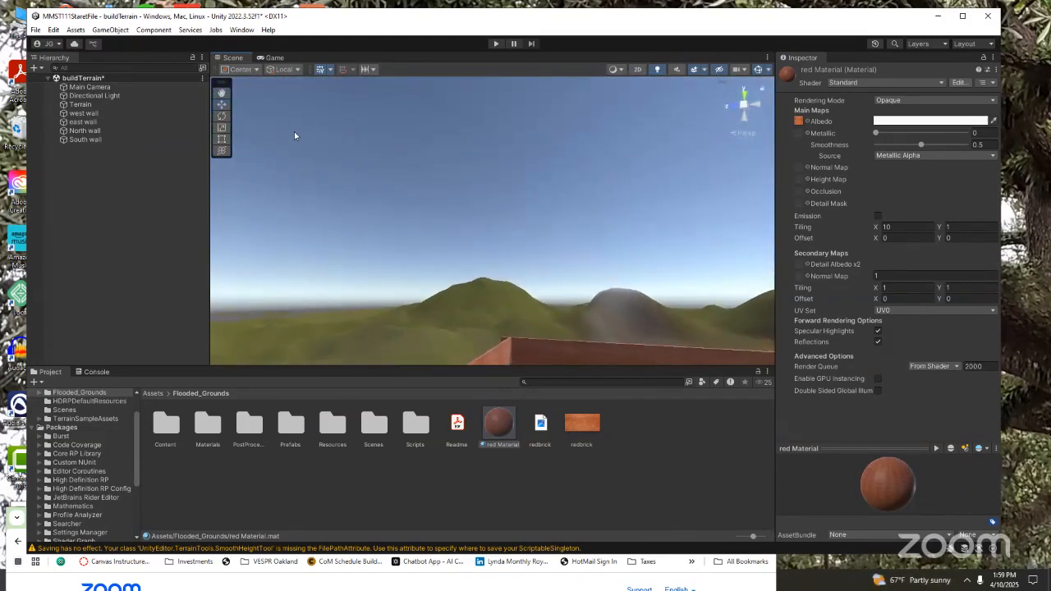
pyautogui.moveTo(375, 192); pyautogui.dragTo(258, 215, button='right')
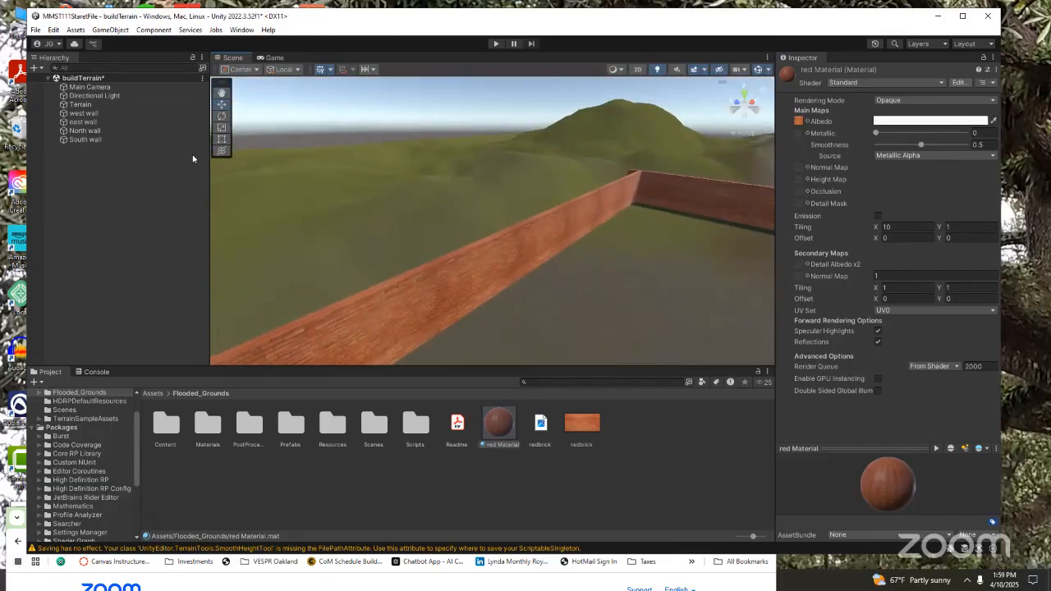
# Focus on the South wall's top edge and set the Main Maps Y tiling of red Material to 2.
pyautogui.doubleClick(85, 139)
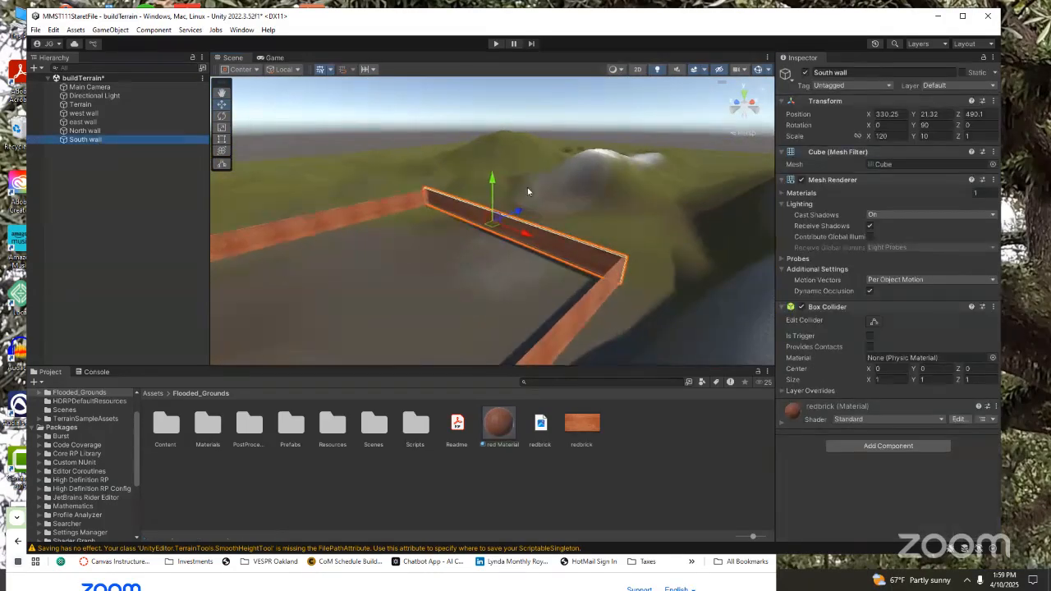
pyautogui.scroll(4, 581, 162)
pyautogui.moveTo(565, 161); pyautogui.dragTo(614, 69, button='right')
pyautogui.moveTo(597, 154); pyautogui.dragTo(405, 280, button='right')
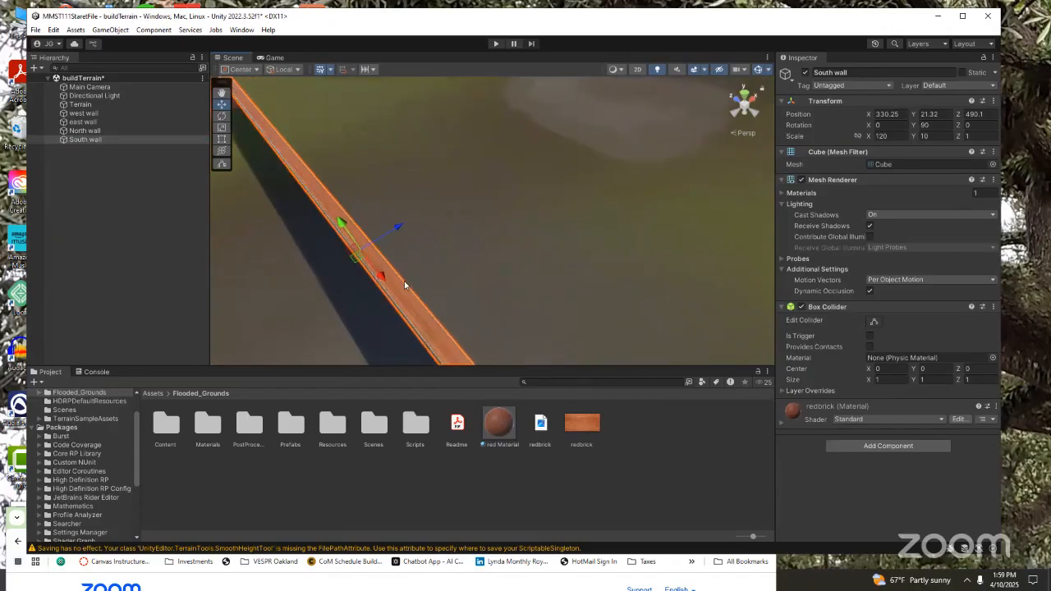
pyautogui.scroll(5, 362, 300)
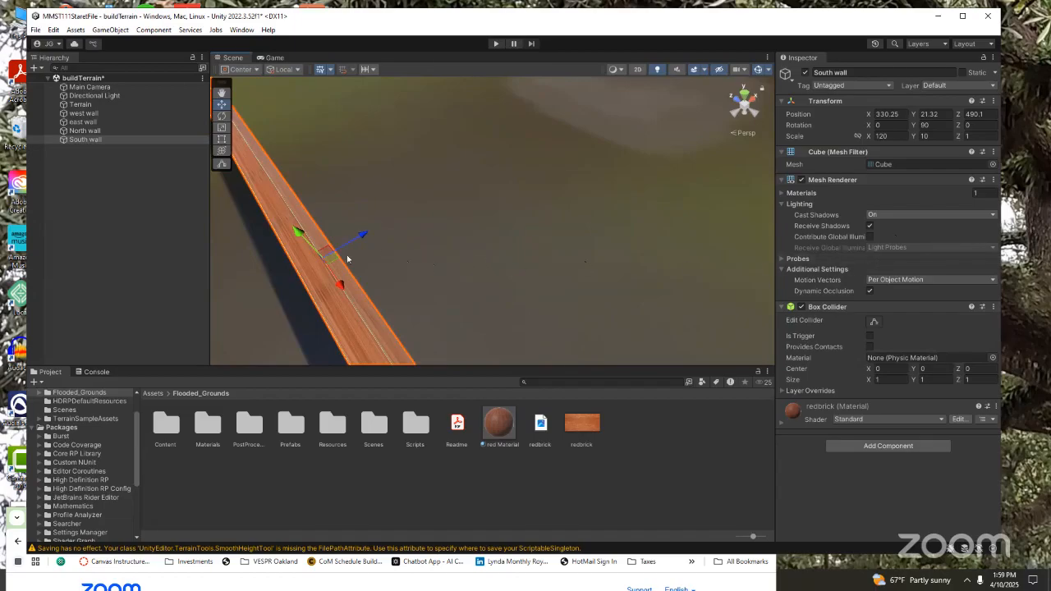
pyautogui.click(502, 417)
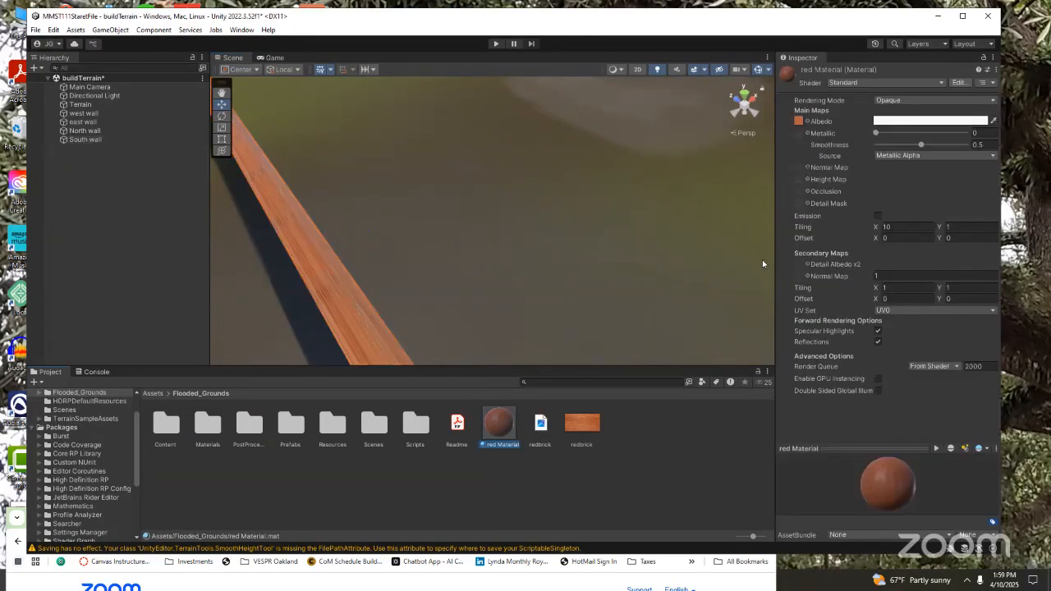
pyautogui.click(953, 227)
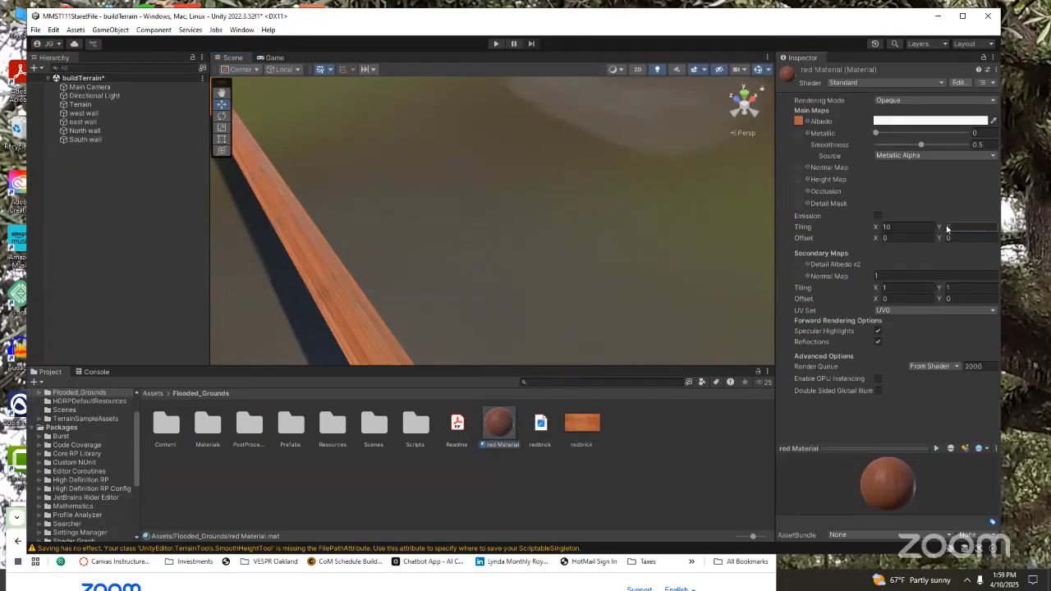
pyautogui.write('2')
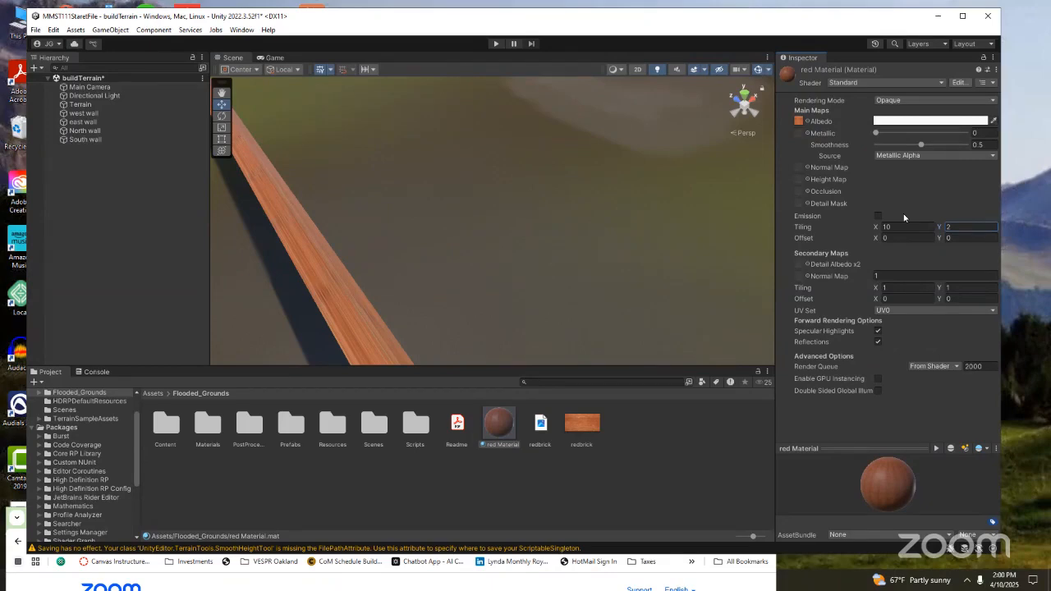
# Examine the brick pattern along the walls and corners of the enclosure from several angles.
pyautogui.scroll(-6, 306, 271)
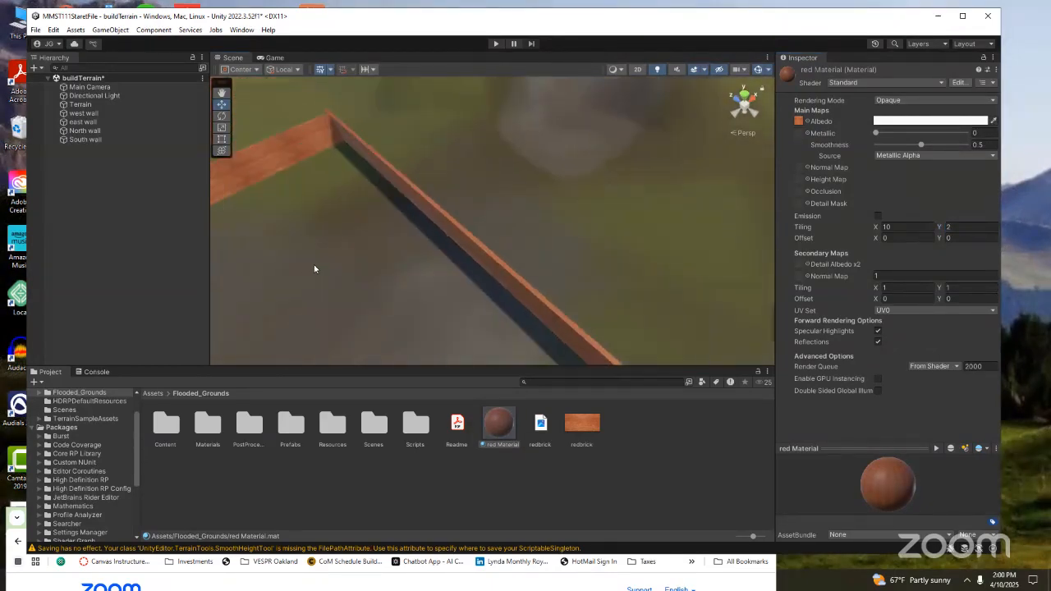
pyautogui.scroll(-5, 317, 271)
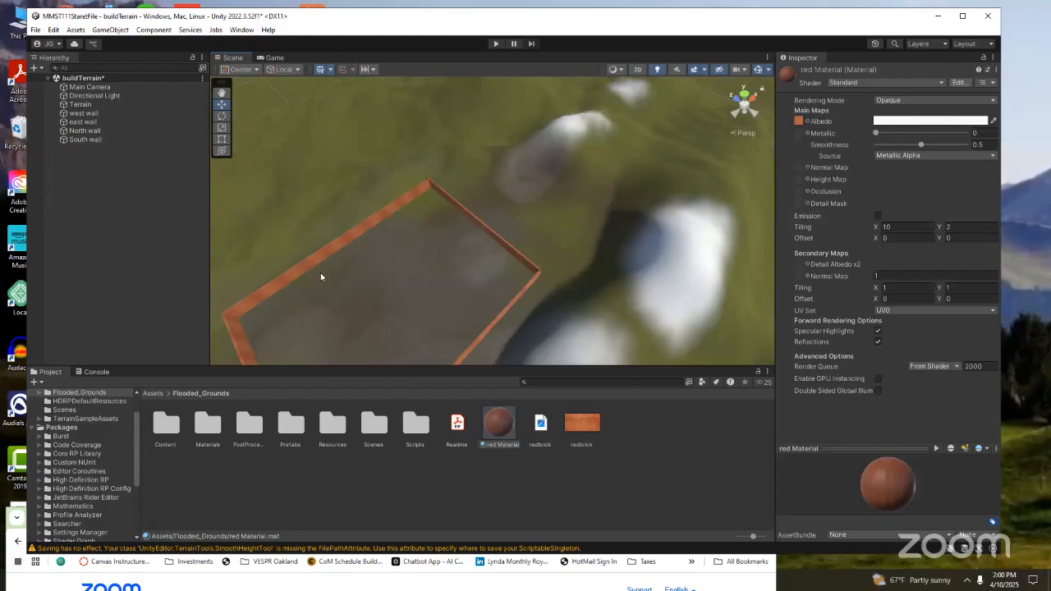
pyautogui.scroll(2, 526, 325)
pyautogui.moveTo(531, 307); pyautogui.dragTo(714, 230, button='right')
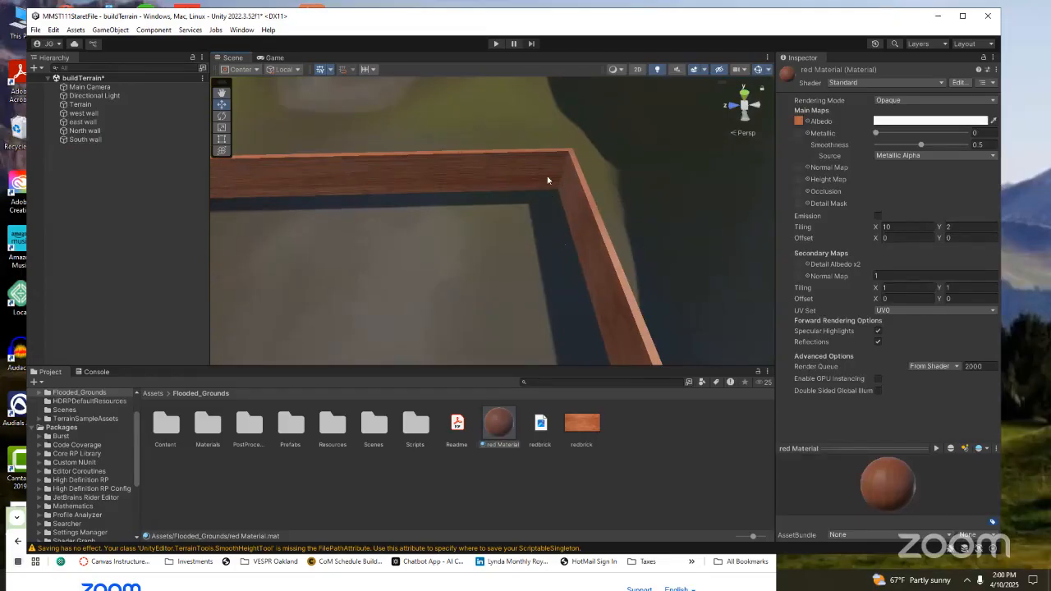
pyautogui.scroll(-5, 498, 201)
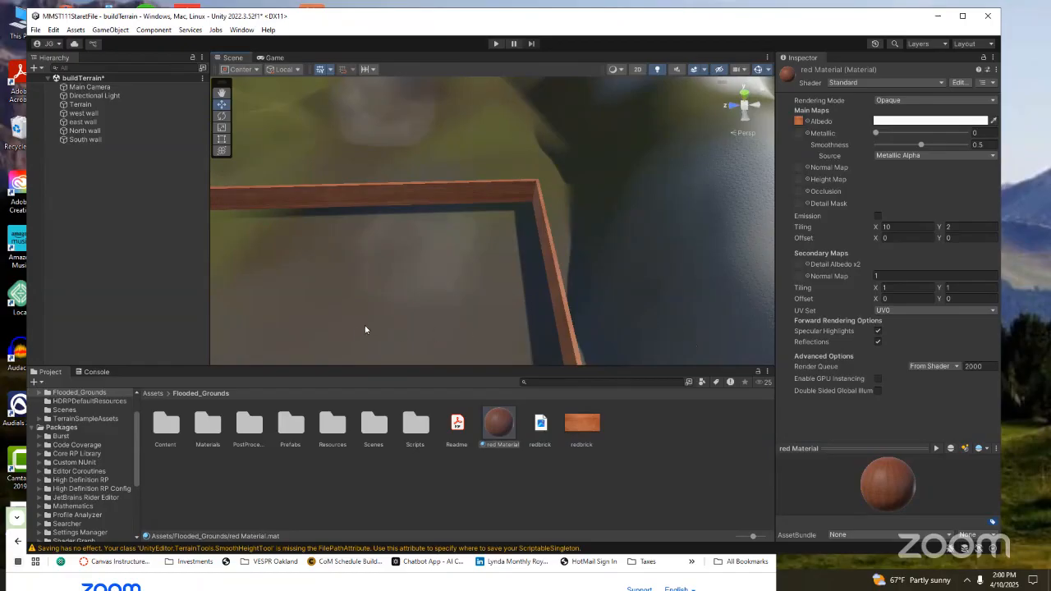
pyautogui.moveTo(390, 295); pyautogui.dragTo(351, 253, button='right')
pyautogui.scroll(1, 320, 241)
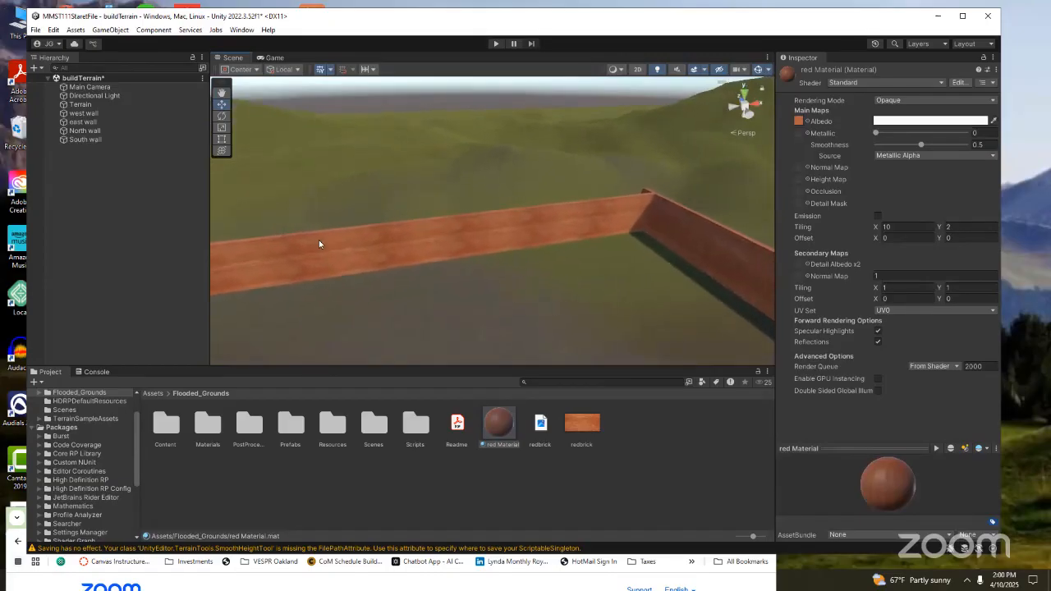
pyautogui.scroll(-2, 320, 242)
pyautogui.moveTo(430, 261); pyautogui.dragTo(405, 255, button='right')
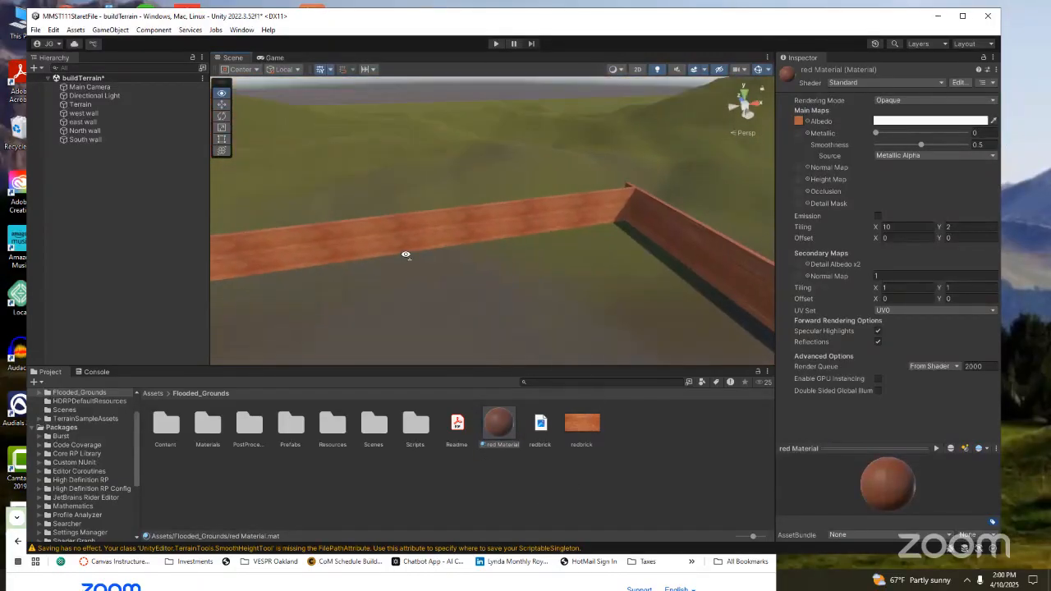
pyautogui.scroll(-4, 403, 261)
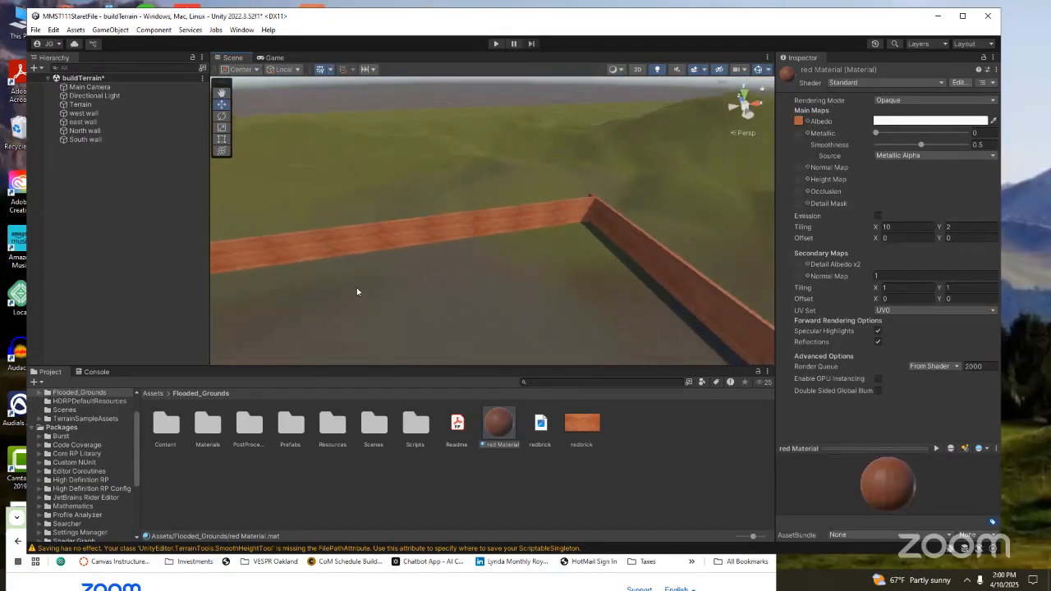
# Frame the South, west and North walls in turn to compare their brick surfaces and the surrounding terrain.
pyautogui.doubleClick(82, 140)
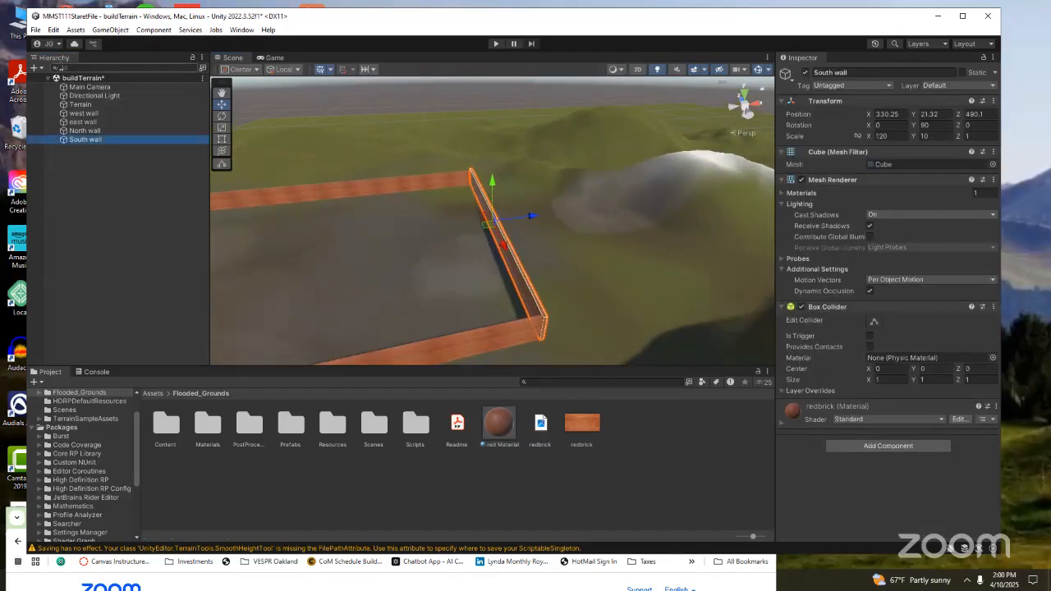
pyautogui.doubleClick(82, 113)
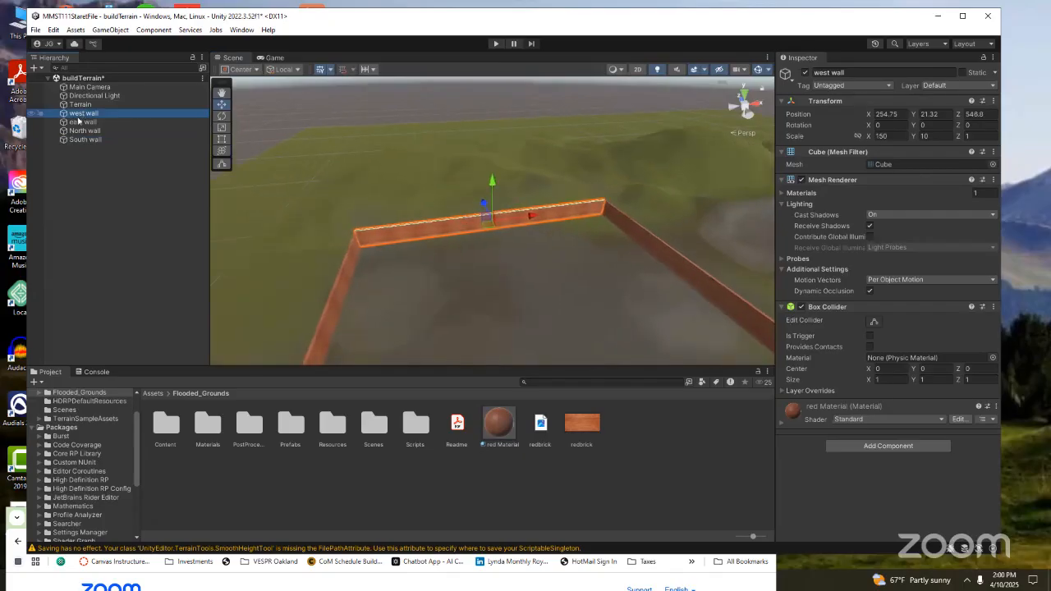
pyautogui.doubleClick(82, 131)
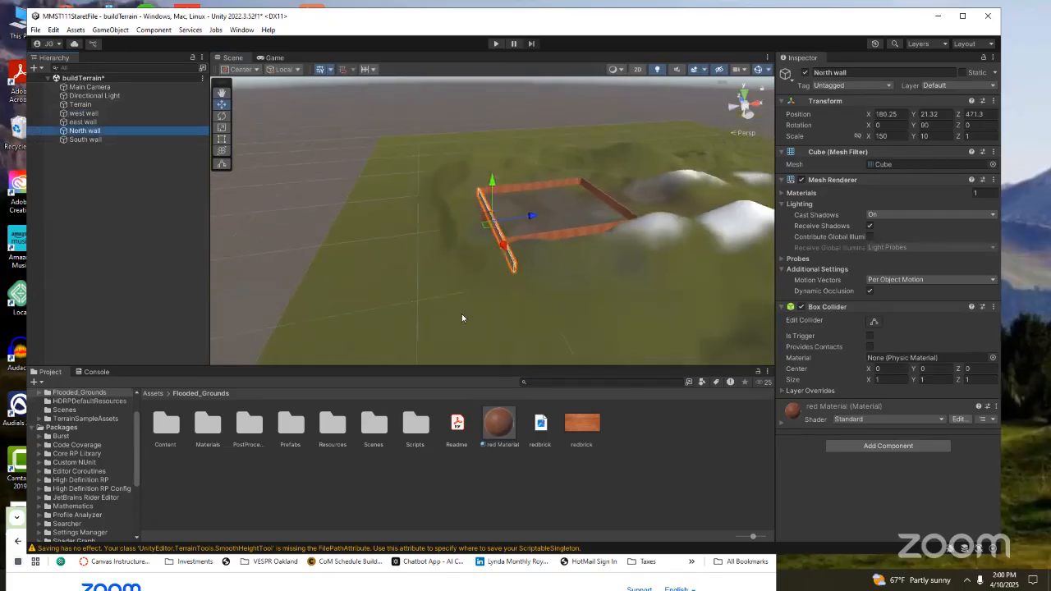
pyautogui.scroll(-8, 464, 321)
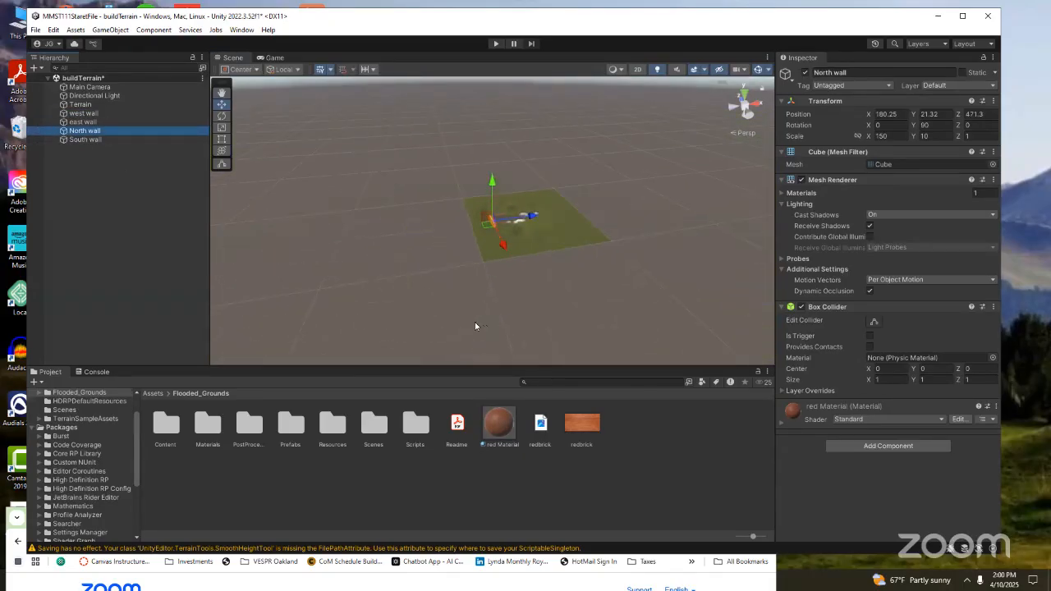
pyautogui.doubleClick(82, 113)
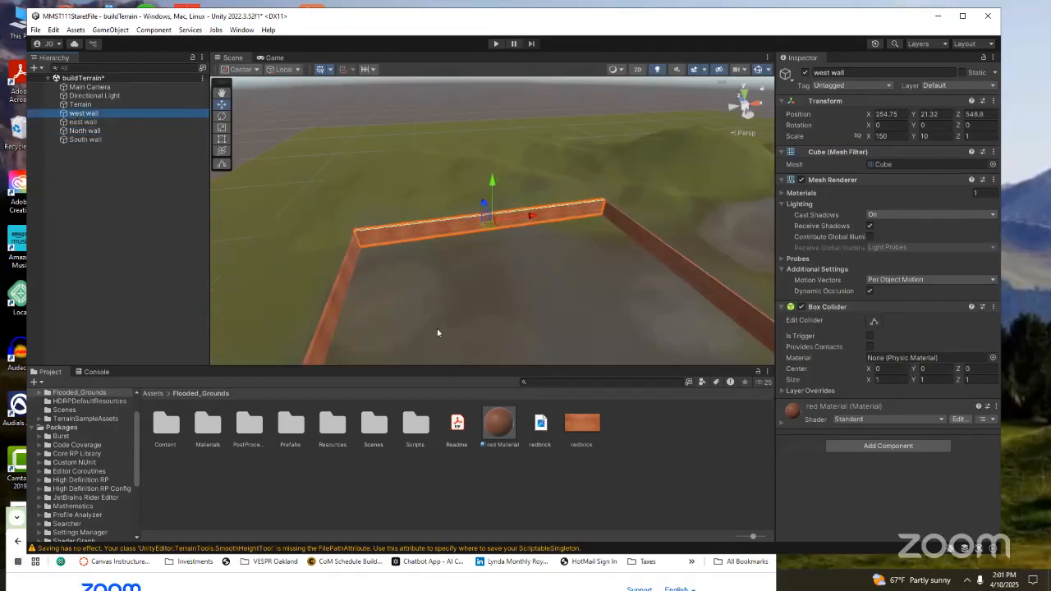
pyautogui.scroll(-10, 483, 335)
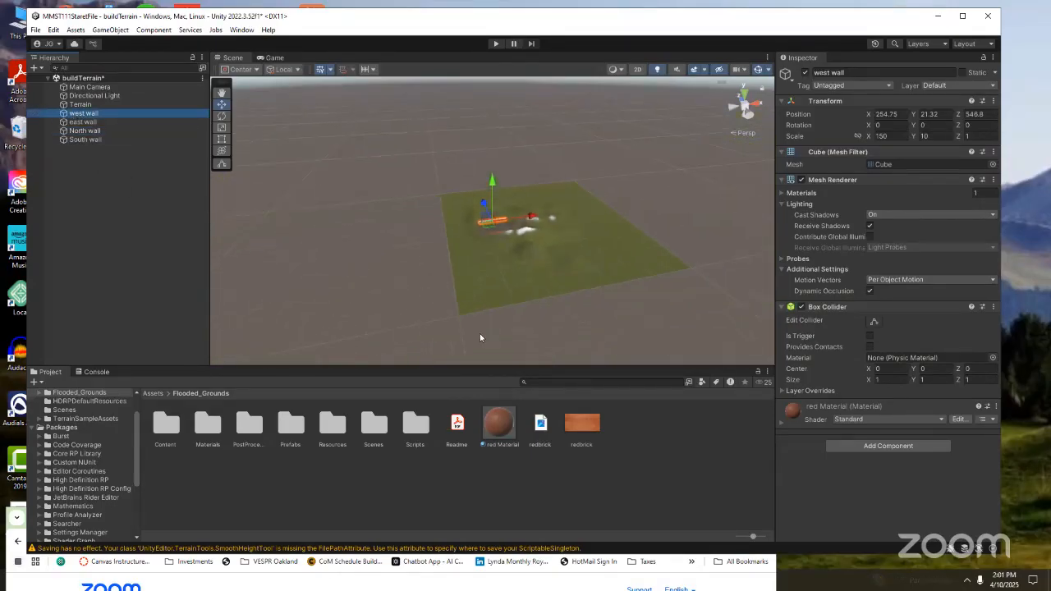
pyautogui.scroll(-3, 487, 331)
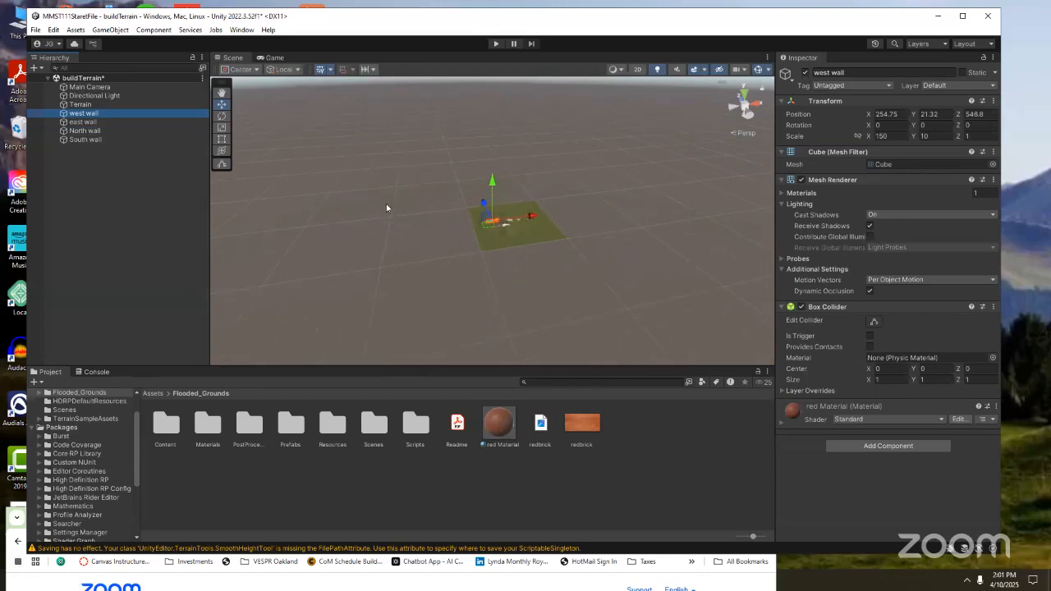
# Focus on the west wall and inspect its brick tiling up close and along its length.
pyautogui.doubleClick(82, 113)
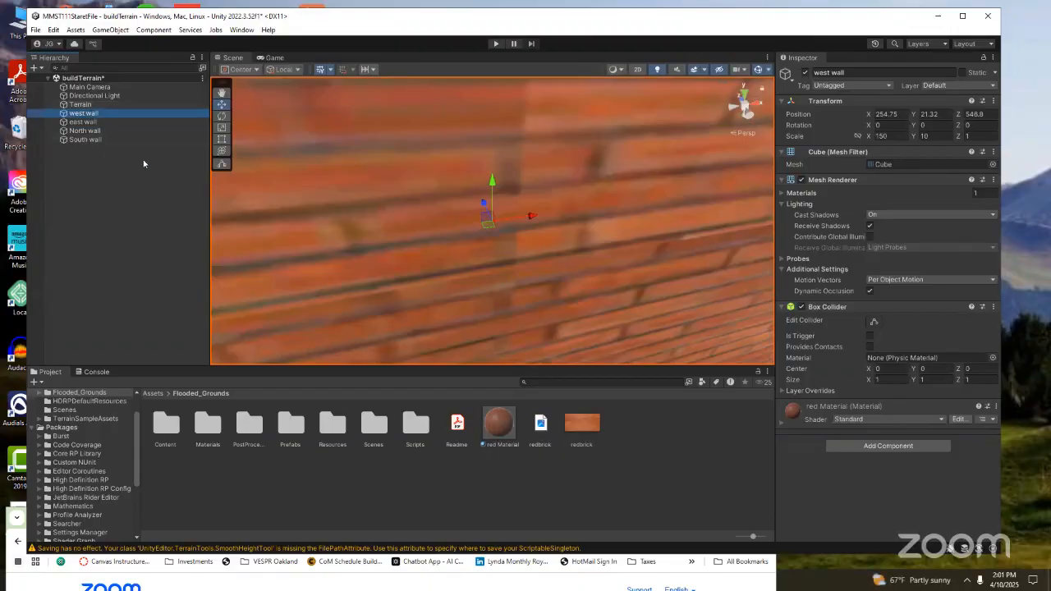
pyautogui.scroll(-10, 351, 203)
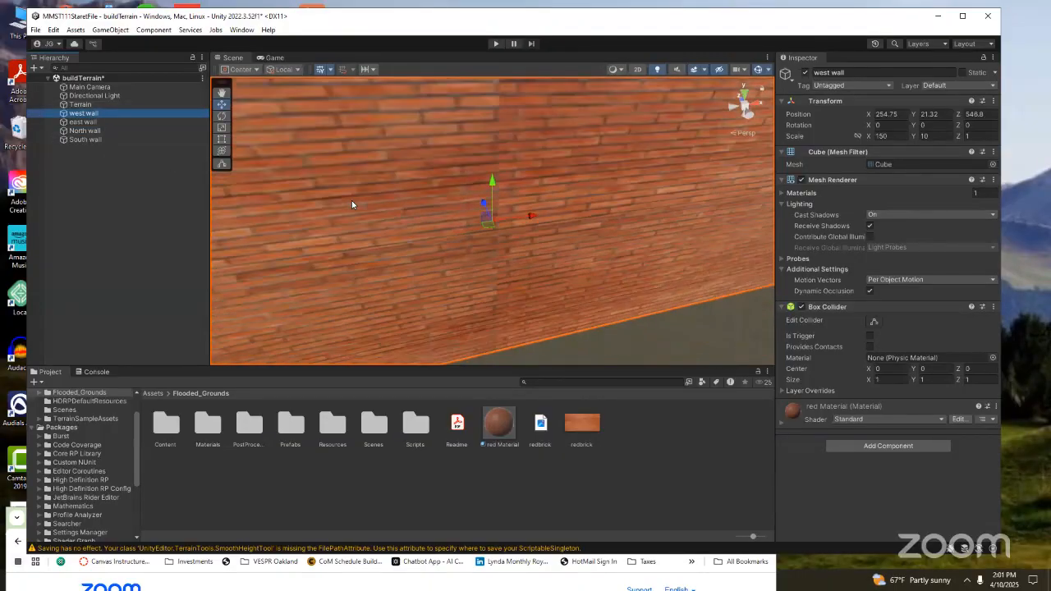
pyautogui.scroll(-3, 352, 203)
pyautogui.moveTo(351, 203); pyautogui.dragTo(159, 153, button='right')
pyautogui.moveTo(305, 155); pyautogui.dragTo(596, 165, button='right')
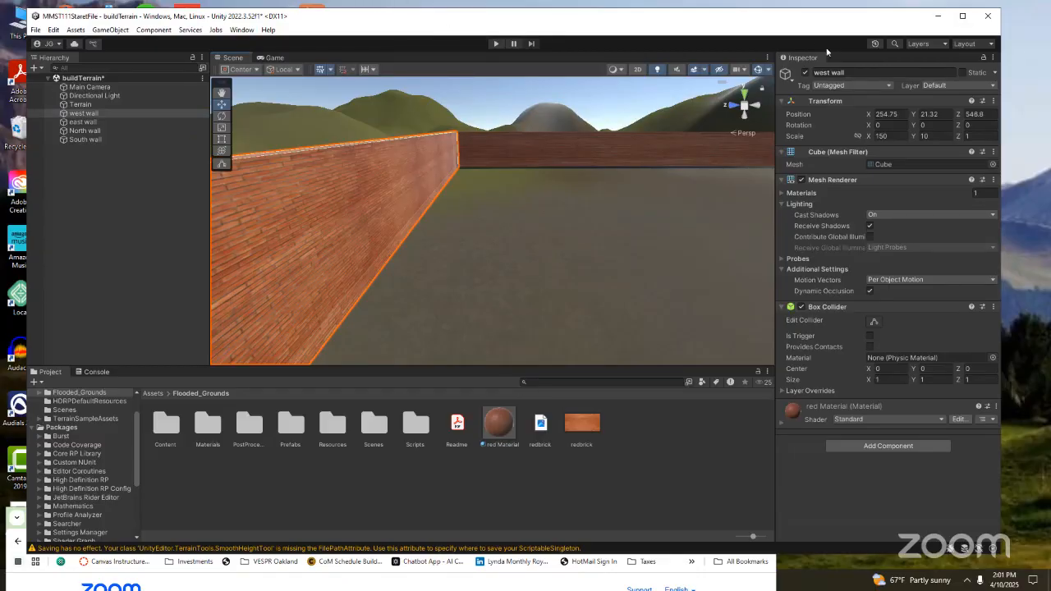
pyautogui.moveTo(810, 22); pyautogui.dragTo(586, 67)
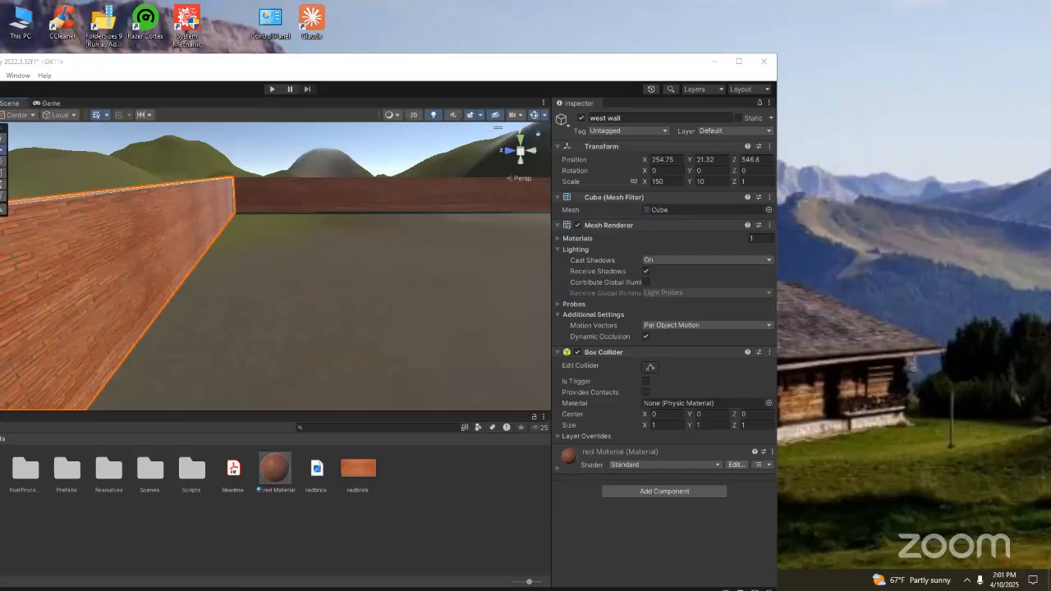
pyautogui.hotkey('alt', 'Tab')
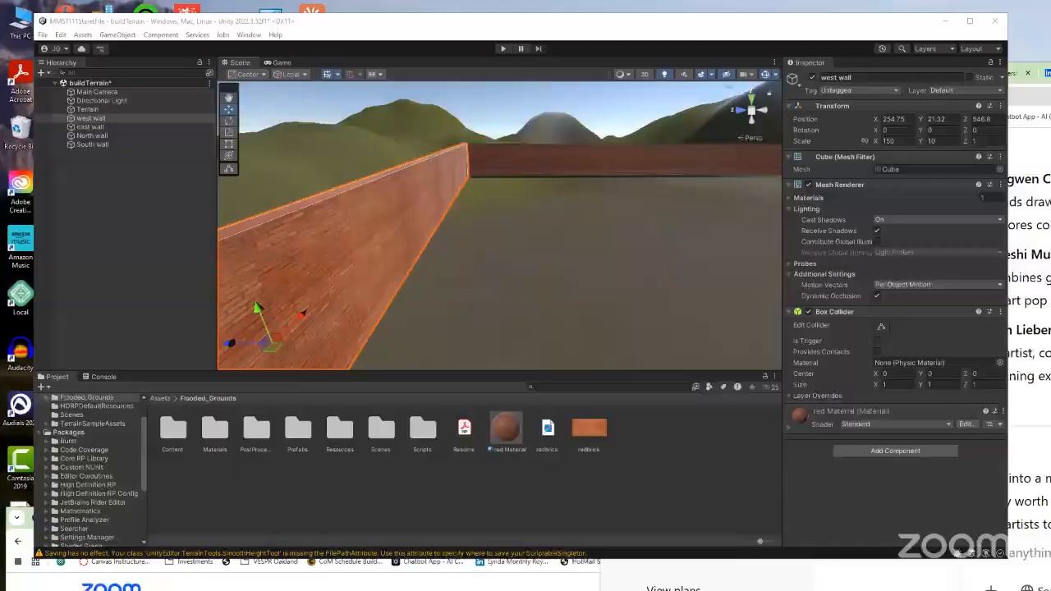
# Place the GuardHouse prefab from Flooded_Grounds/Prefabs/Buildings on the ground inside the enclosure, near the west wall.
pyautogui.moveTo(506, 214); pyautogui.dragTo(517, 225, button='right')
pyautogui.scroll(-6, 517, 225)
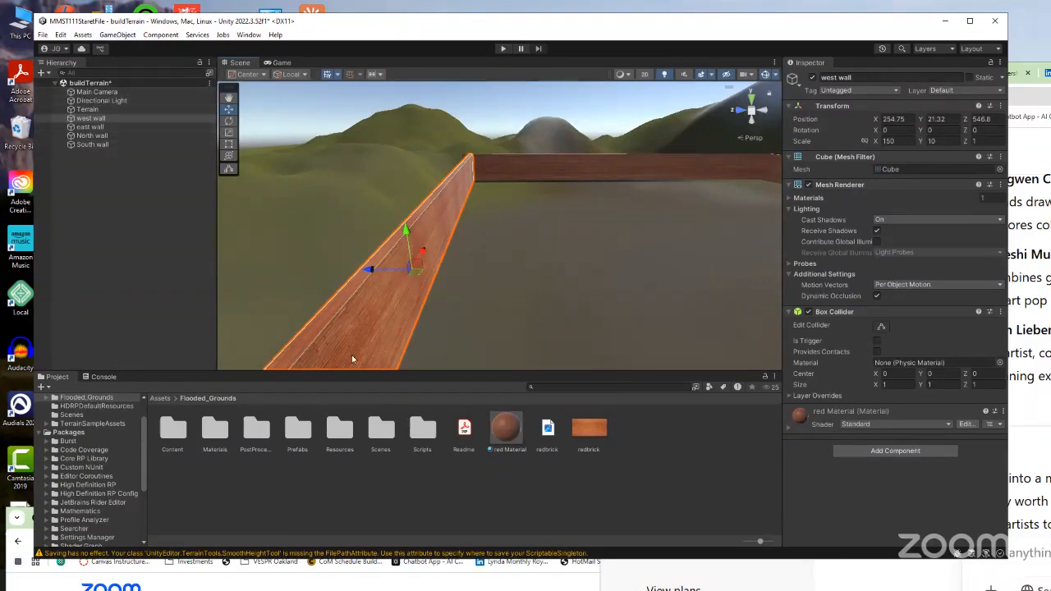
pyautogui.doubleClick(296, 434)
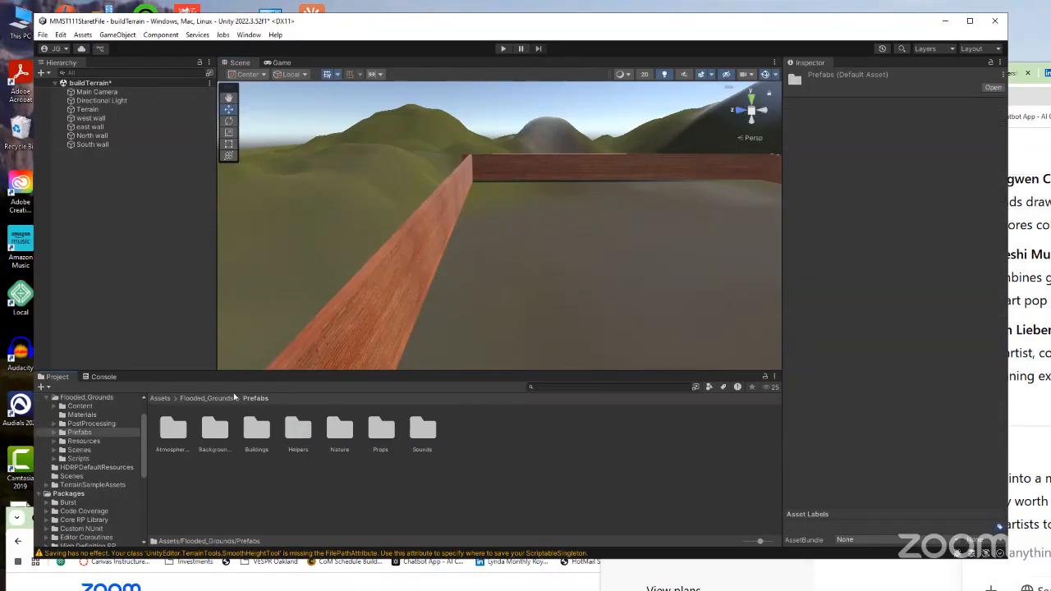
pyautogui.doubleClick(256, 433)
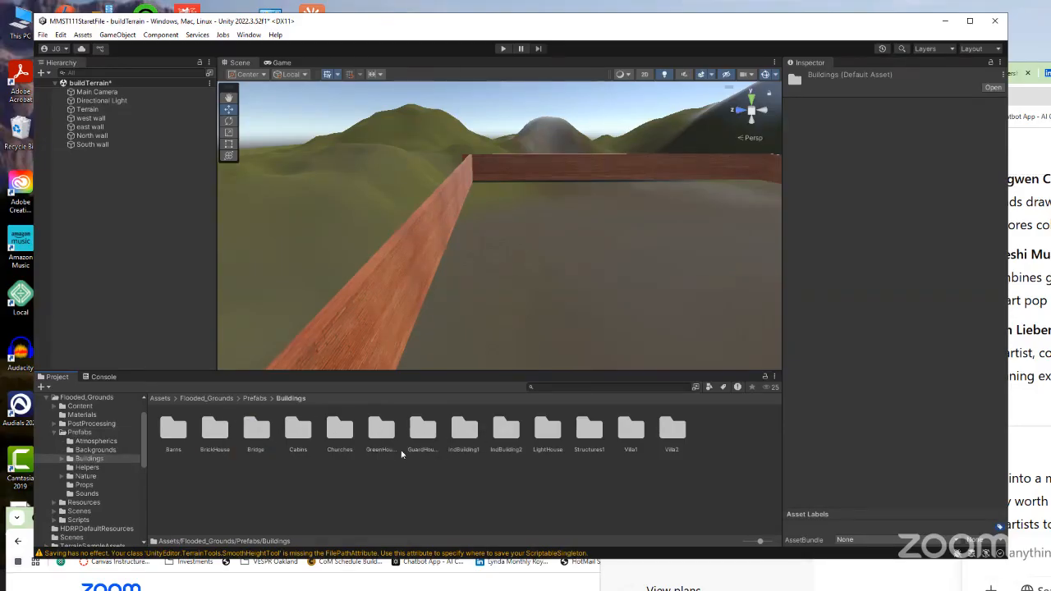
pyautogui.doubleClick(423, 432)
pyautogui.moveTo(169, 429); pyautogui.dragTo(529, 244)
pyautogui.click(549, 287)
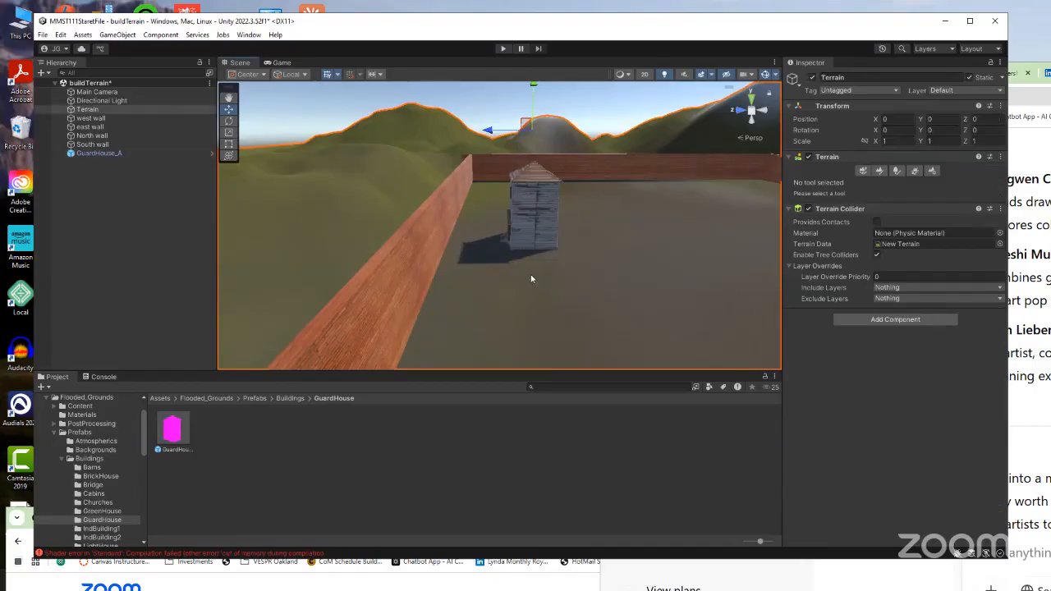
# Nudge the guard house slightly toward the west wall and check its placement up close.
pyautogui.click(537, 218)
pyautogui.moveTo(489, 203)
pyautogui.mouseDown()
pyautogui.moveTo(532, 203)
pyautogui.moveTo(487, 203)
pyautogui.mouseUp()
pyautogui.click(575, 286)
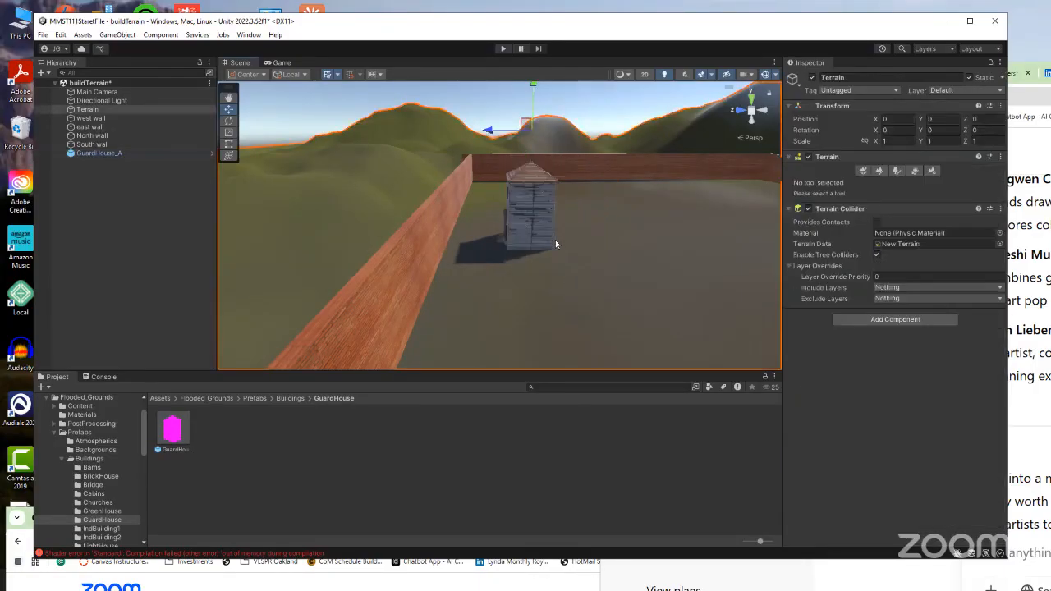
pyautogui.scroll(2, 543, 243)
pyautogui.scroll(4, 541, 241)
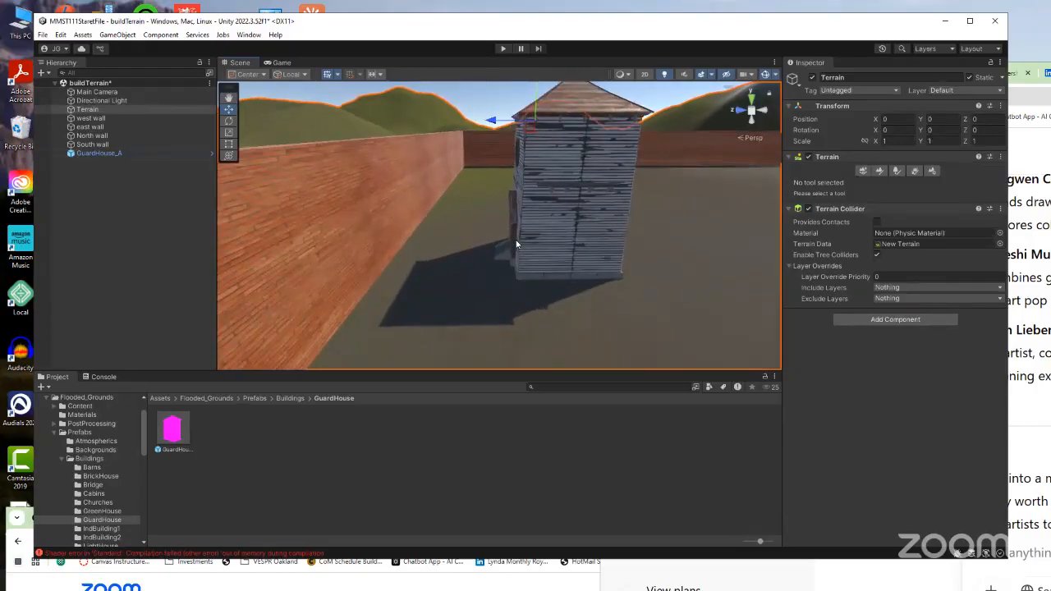
pyautogui.scroll(-2, 527, 269)
# Place the LightHouse prefab from the Buildings folder inside the enclosure, behind the guard house, and frame it in view.
pyautogui.click(289, 398)
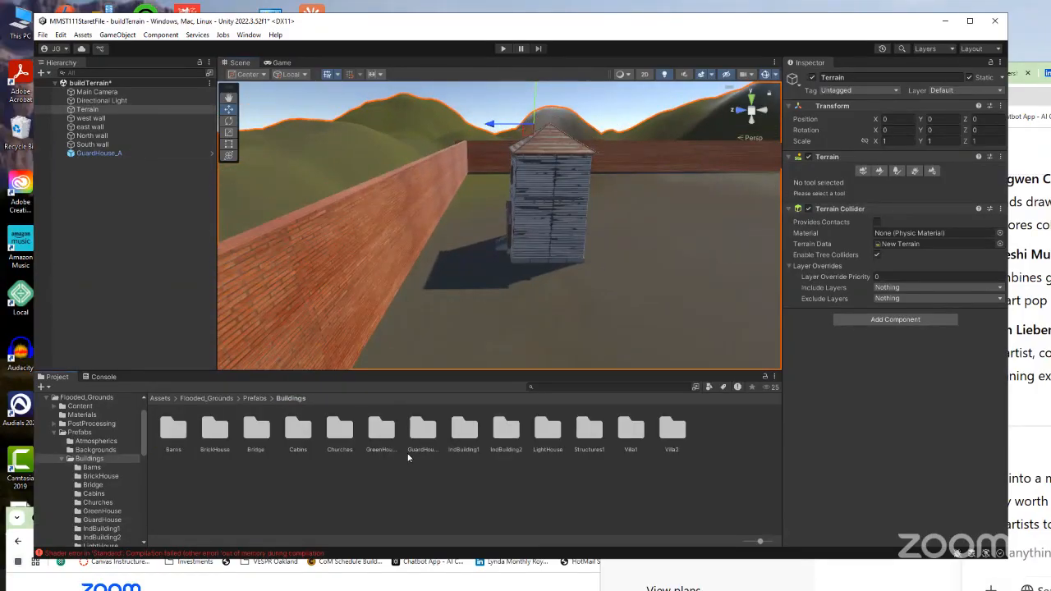
pyautogui.doubleClick(548, 427)
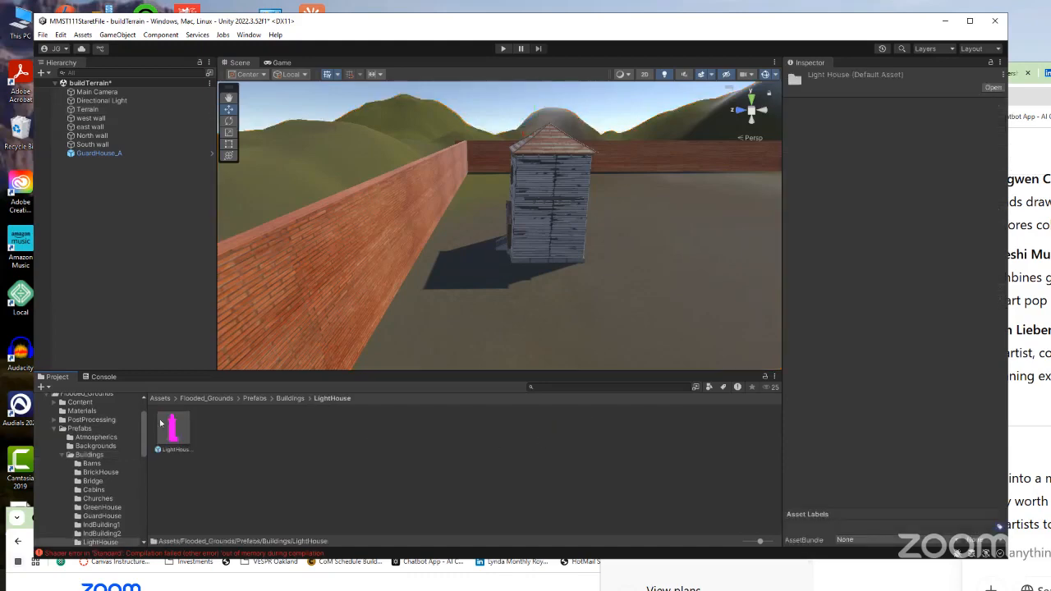
pyautogui.moveTo(168, 434); pyautogui.dragTo(693, 207)
pyautogui.press('f')
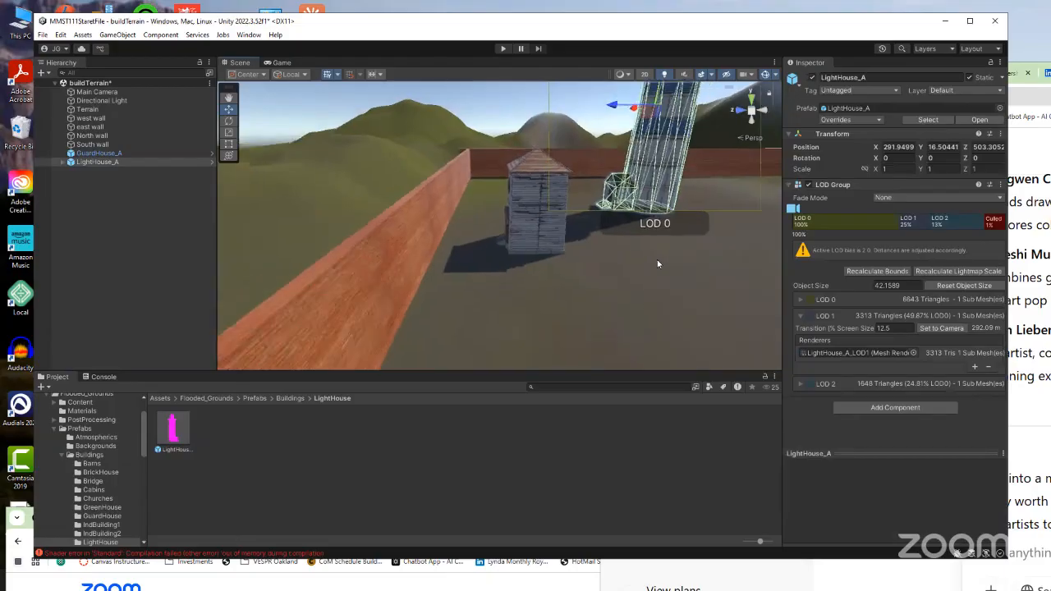
pyautogui.click(630, 267)
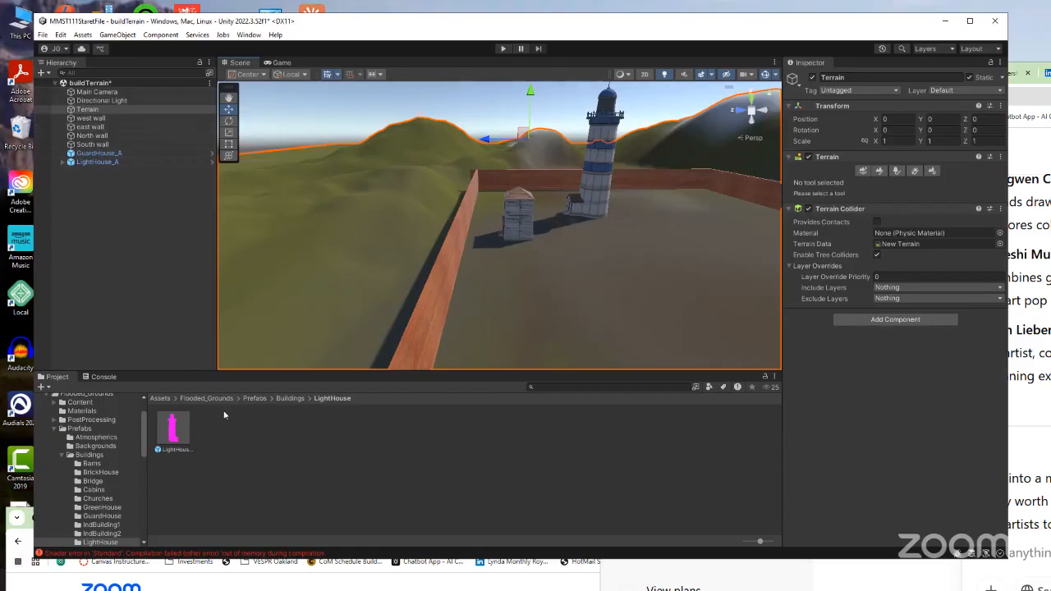
# Look through the Churches prefabs in the Buildings folder for a usable building.
pyautogui.click(292, 399)
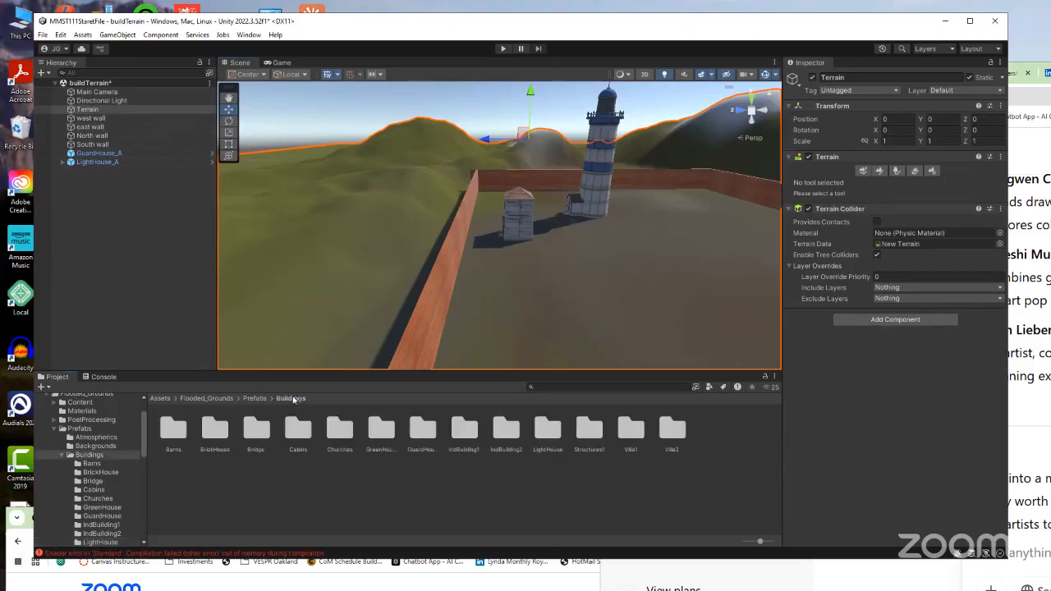
pyautogui.click(335, 436)
pyautogui.doubleClick(336, 436)
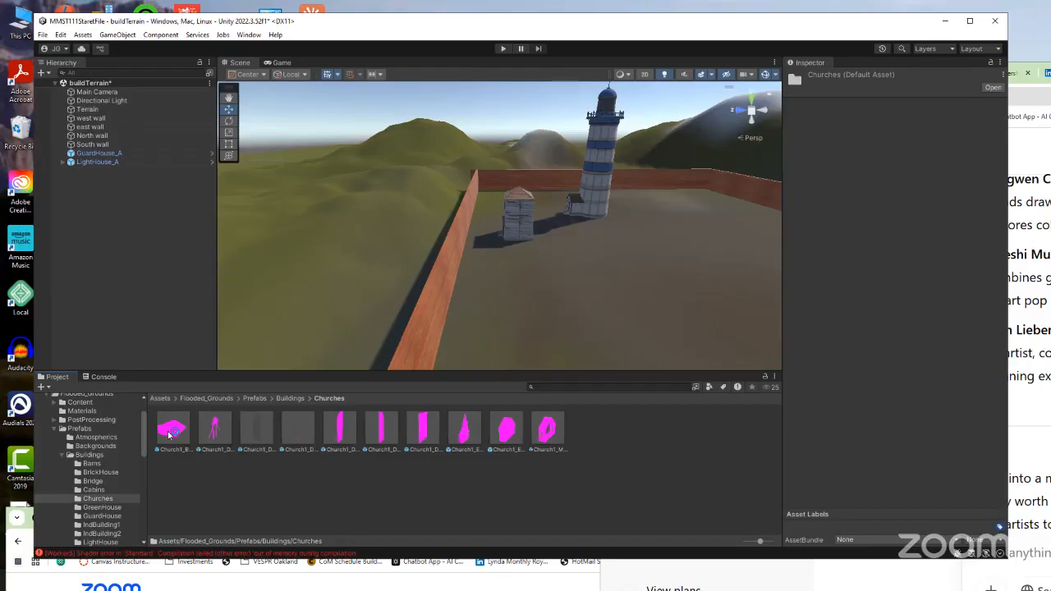
pyautogui.moveTo(172, 435)
pyautogui.mouseDown()
pyautogui.moveTo(512, 326)
pyautogui.moveTo(441, 333)
pyautogui.moveTo(201, 437)
pyautogui.moveTo(170, 422)
pyautogui.mouseUp()
pyautogui.moveTo(456, 431); pyautogui.dragTo(430, 505)
# Browse the Cabins and GreenHouse prefabs in the Buildings folder for another building to place.
pyautogui.click(282, 398)
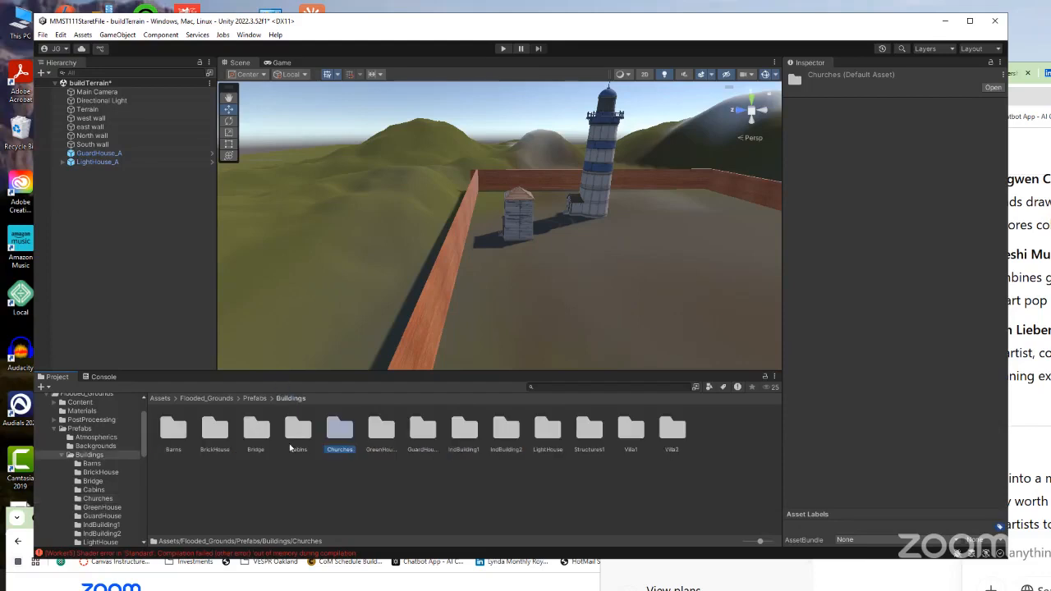
pyautogui.doubleClick(296, 439)
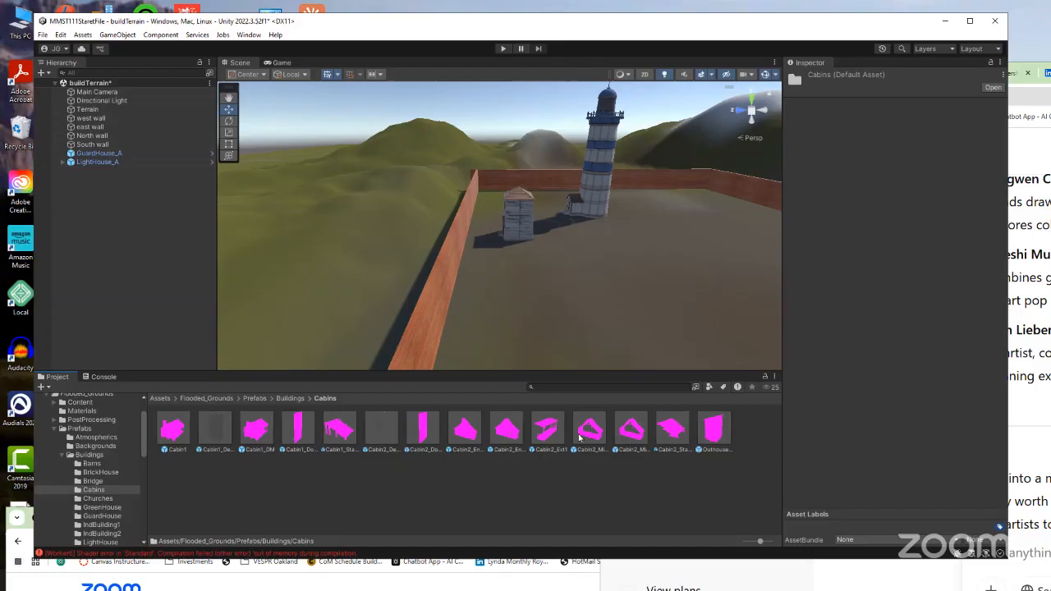
pyautogui.click(251, 399)
pyautogui.doubleClick(258, 435)
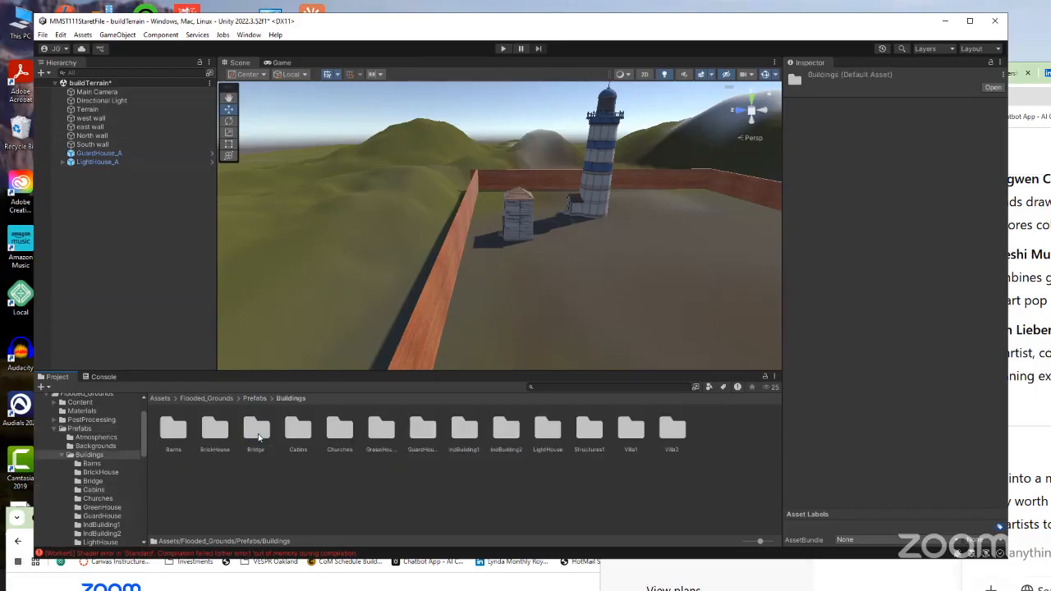
pyautogui.doubleClick(375, 434)
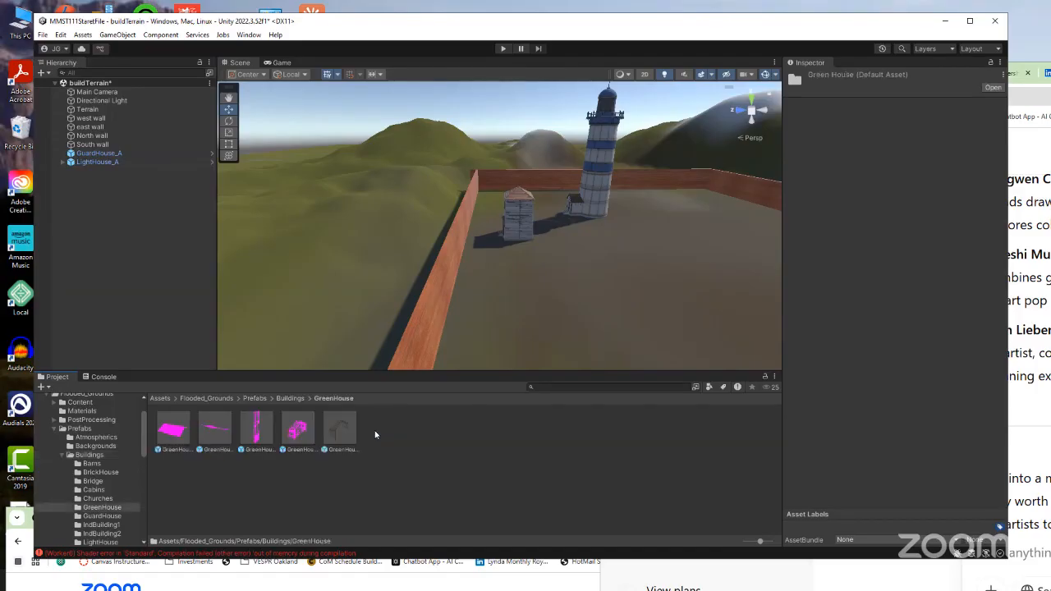
# Look through the Bridge prefabs in the Buildings folder for a usable piece.
pyautogui.click(292, 399)
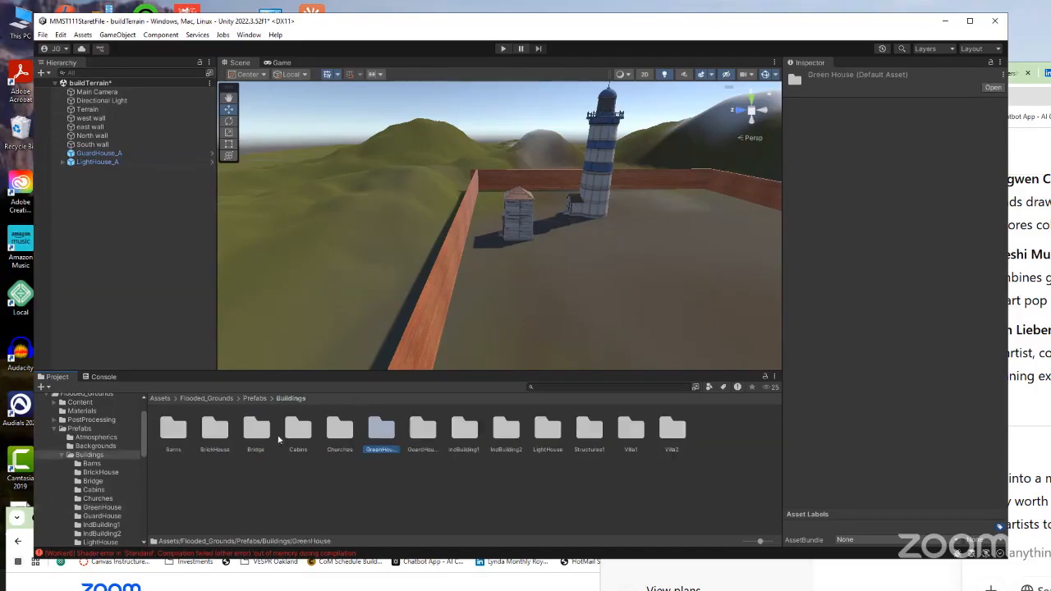
pyautogui.doubleClick(257, 437)
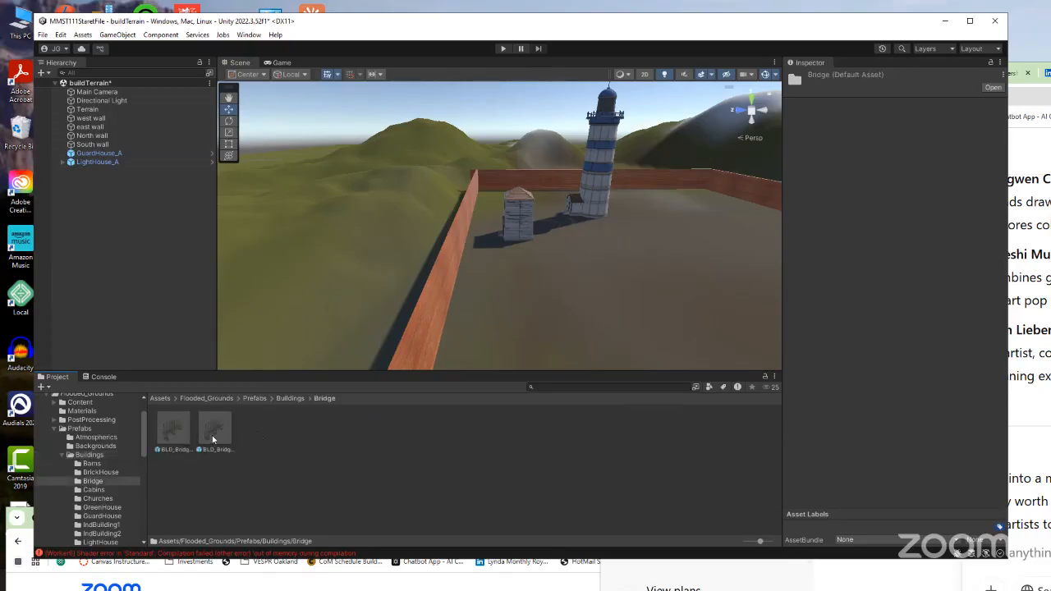
pyautogui.moveTo(212, 438); pyautogui.dragTo(249, 450)
# Create an empty object at the root of the scene hierarchy and name it Town.
pyautogui.rightClick(100, 190)
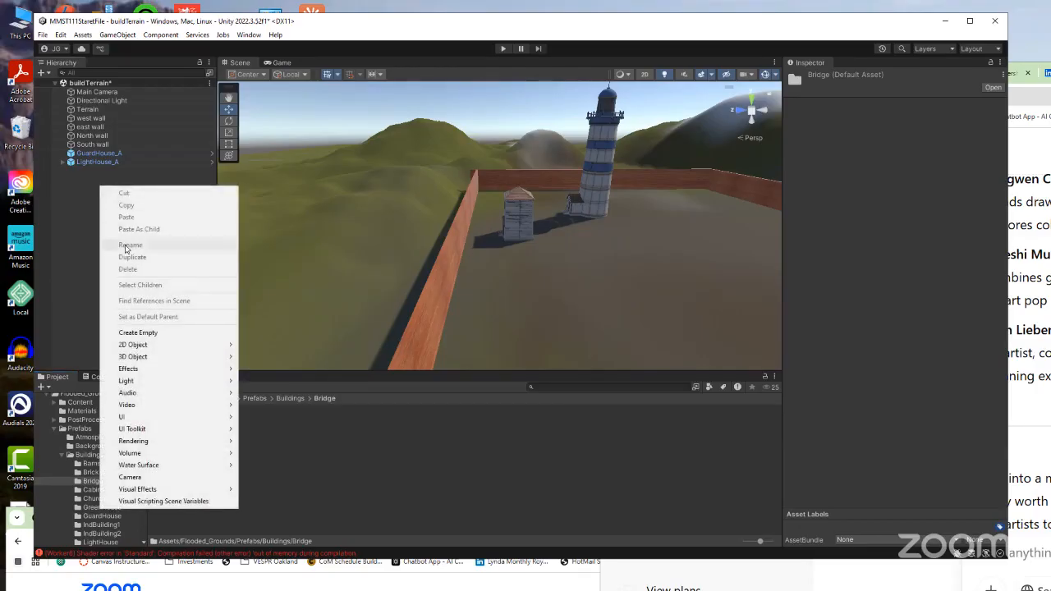
pyautogui.click(137, 332)
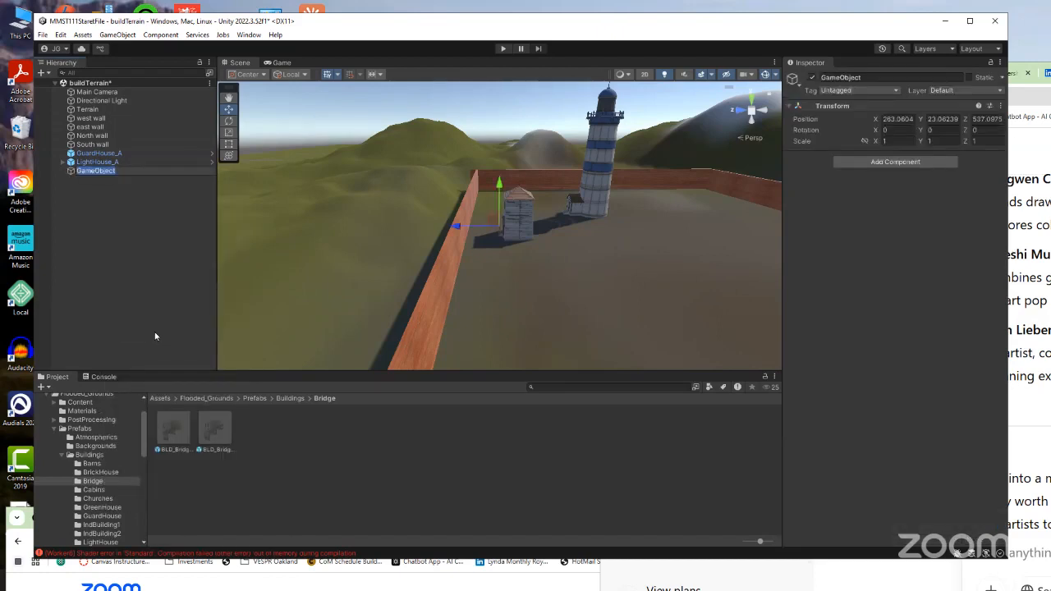
pyautogui.write('Town')
pyautogui.click(110, 272)
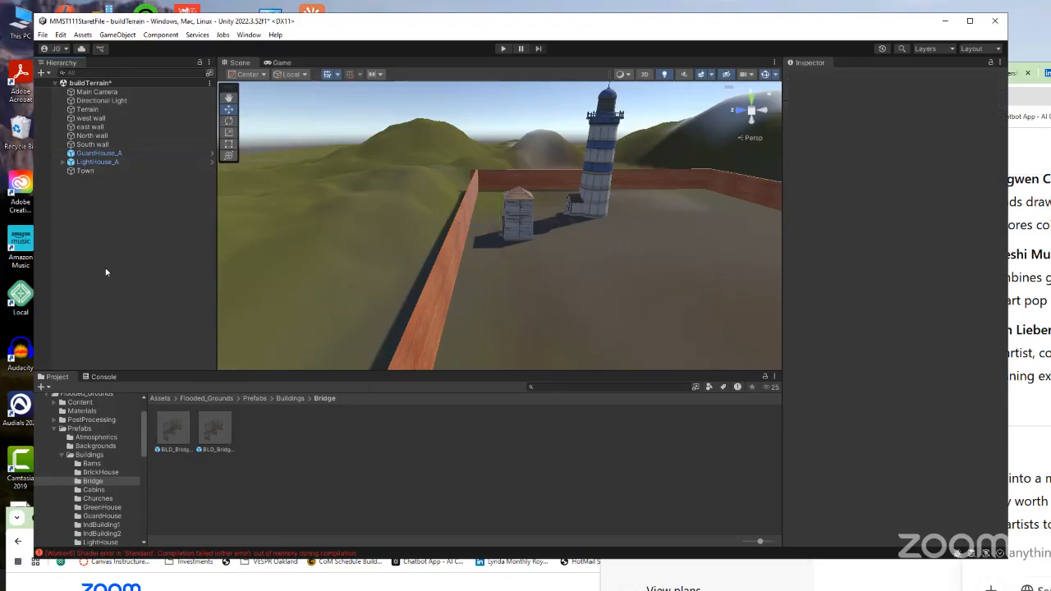
# Create an empty child object under Town and name it town wall.
pyautogui.click(83, 170)
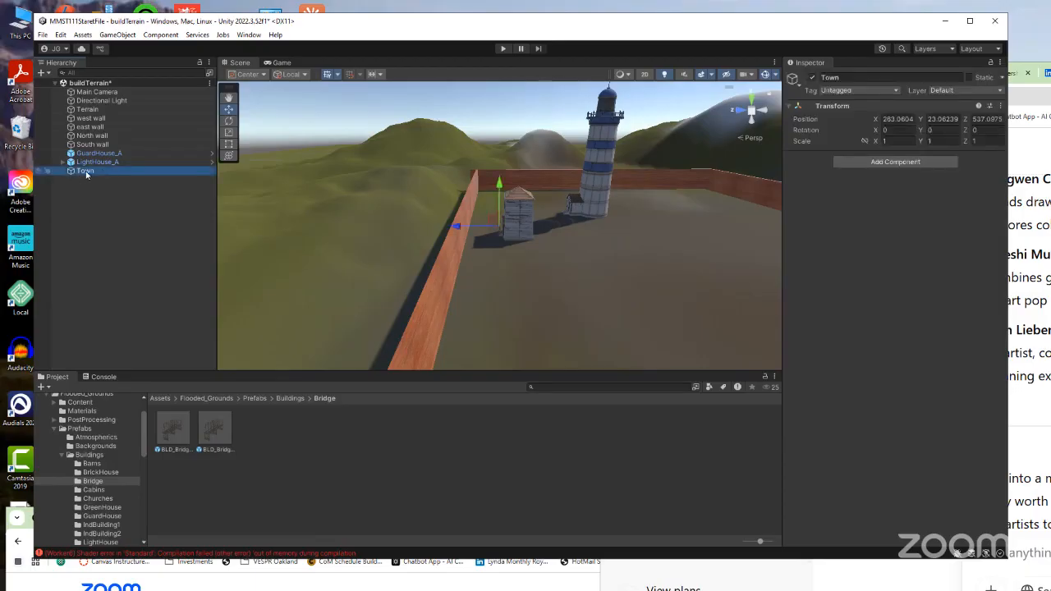
pyautogui.rightClick(99, 171)
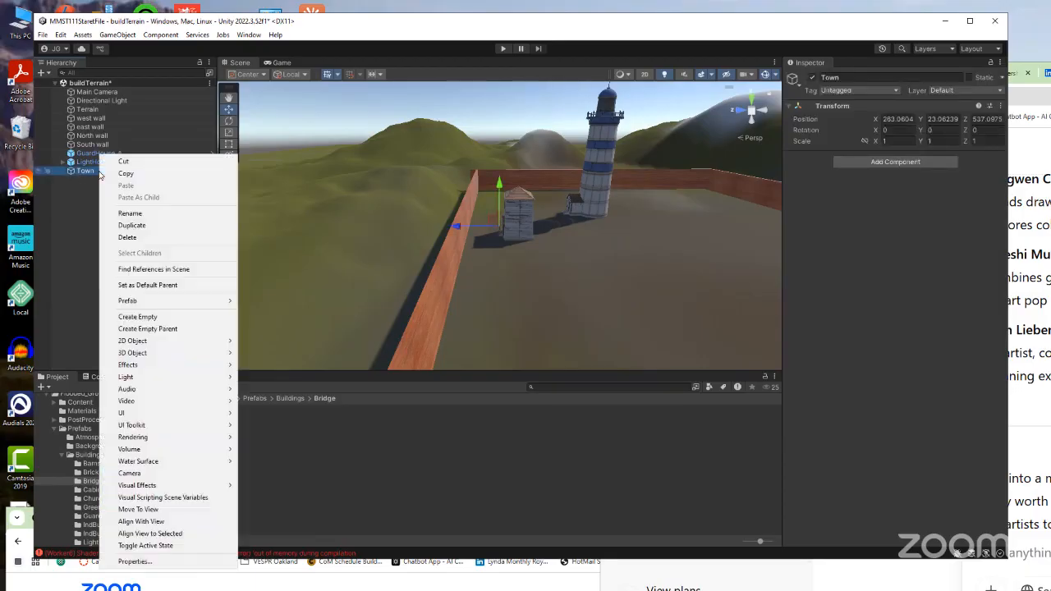
pyautogui.click(138, 317)
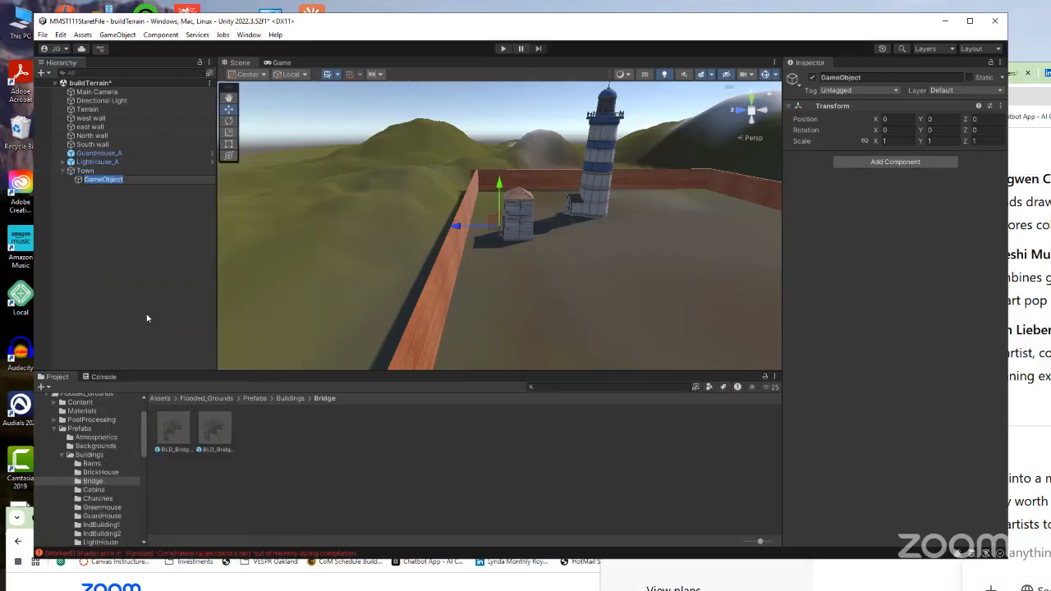
pyautogui.write('town wall')
pyautogui.click(141, 309)
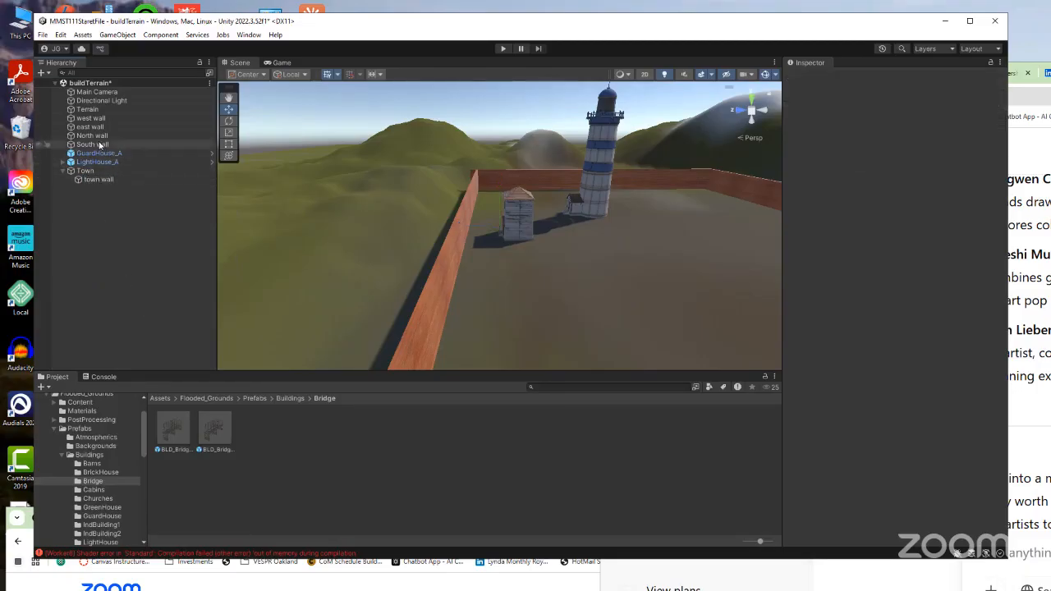
# Parent the west, east, North and South walls to the town wall object.
pyautogui.moveTo(89, 122); pyautogui.dragTo(103, 180)
pyautogui.moveTo(90, 119); pyautogui.dragTo(104, 179)
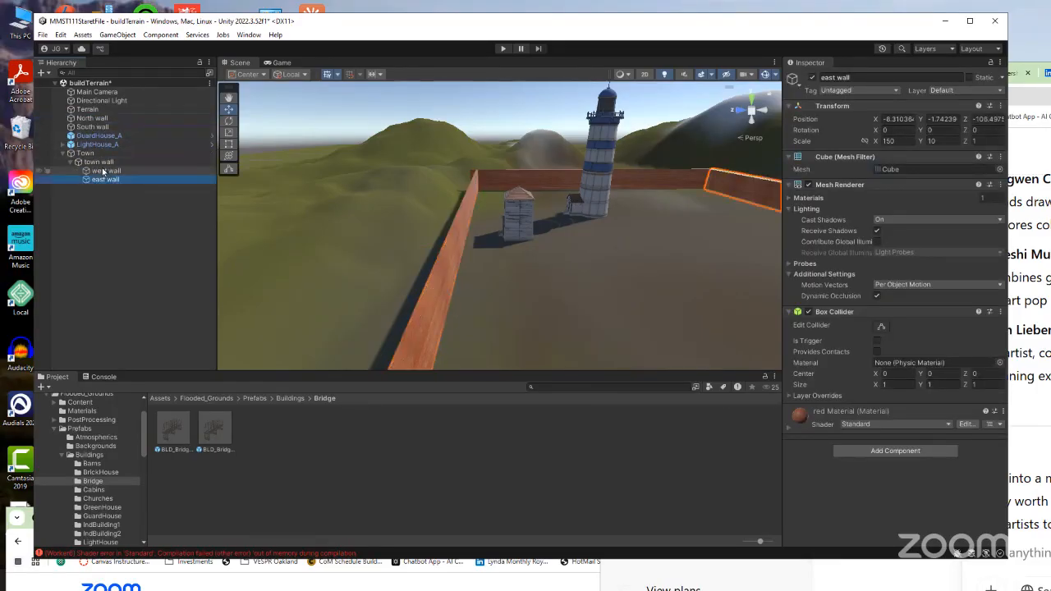
pyautogui.click(85, 121)
pyautogui.moveTo(84, 120); pyautogui.dragTo(104, 179)
pyautogui.moveTo(90, 119); pyautogui.dragTo(102, 150)
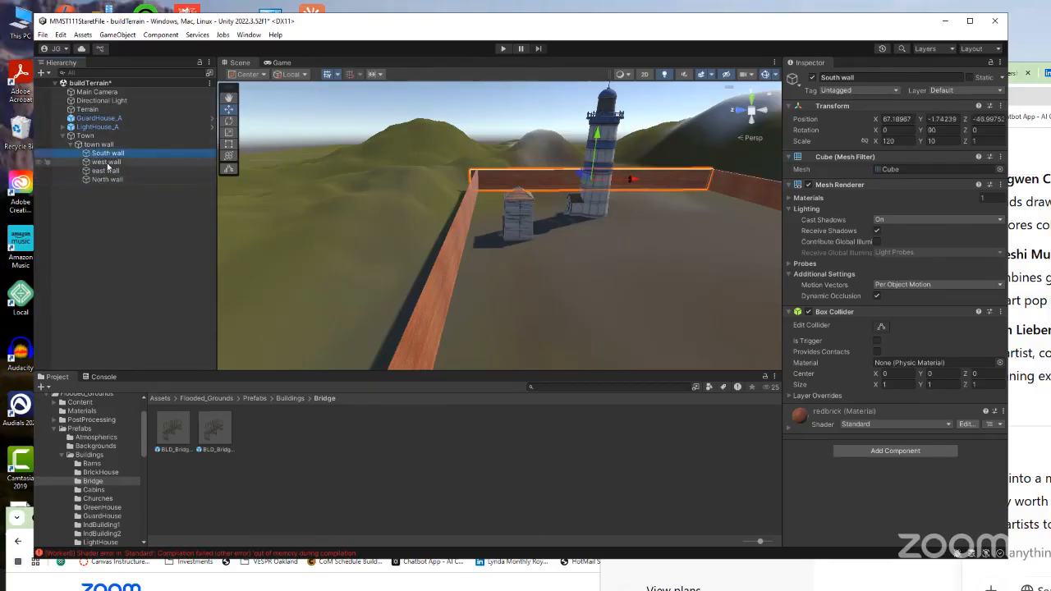
# Collapse the town wall group and shift it as one unit along Z to 1.4.
pyautogui.click(70, 144)
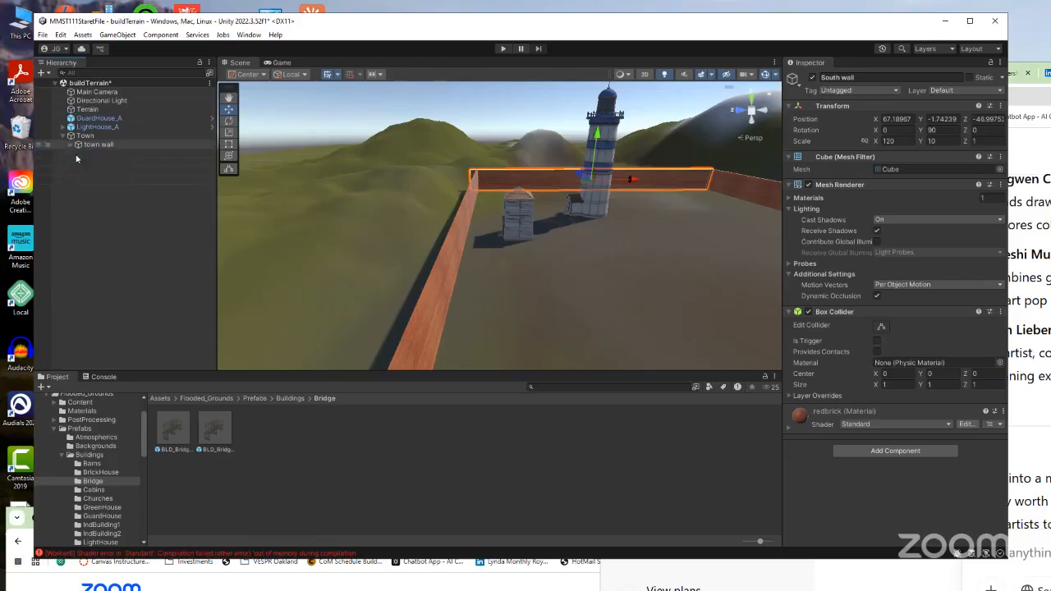
pyautogui.click(96, 144)
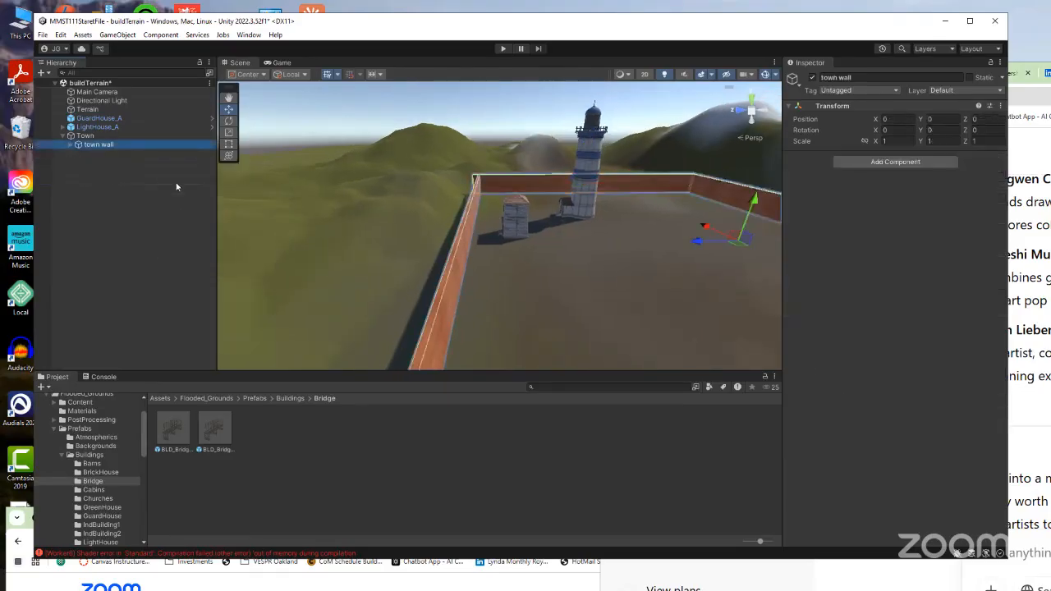
pyautogui.moveTo(698, 242)
pyautogui.mouseDown()
pyautogui.moveTo(530, 238)
pyautogui.moveTo(691, 229)
pyautogui.mouseUp()
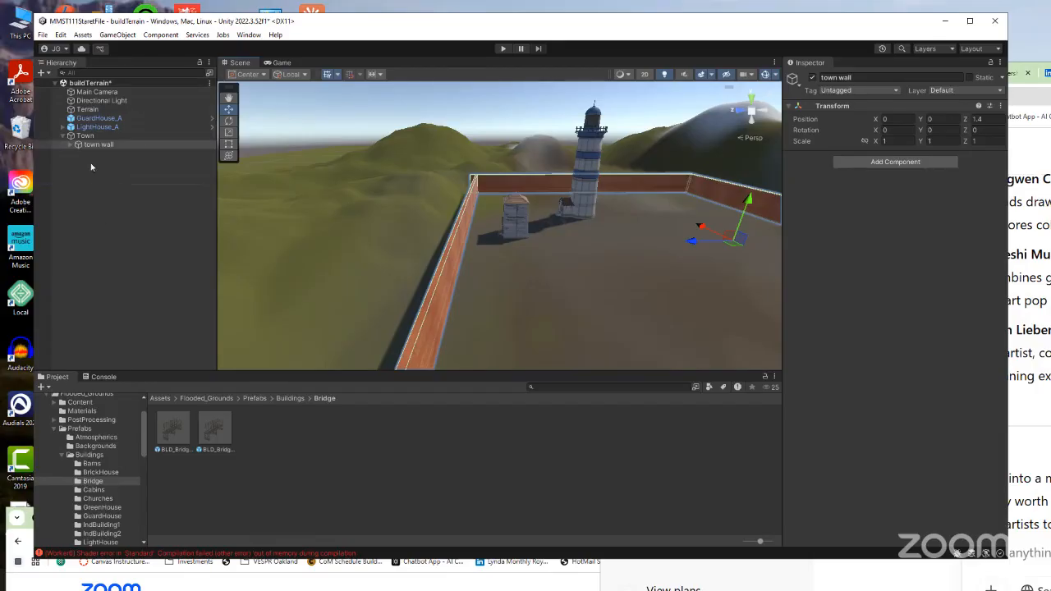
# Parent LightHouse_A and GuardHouse_A to the Town object.
pyautogui.click(85, 136)
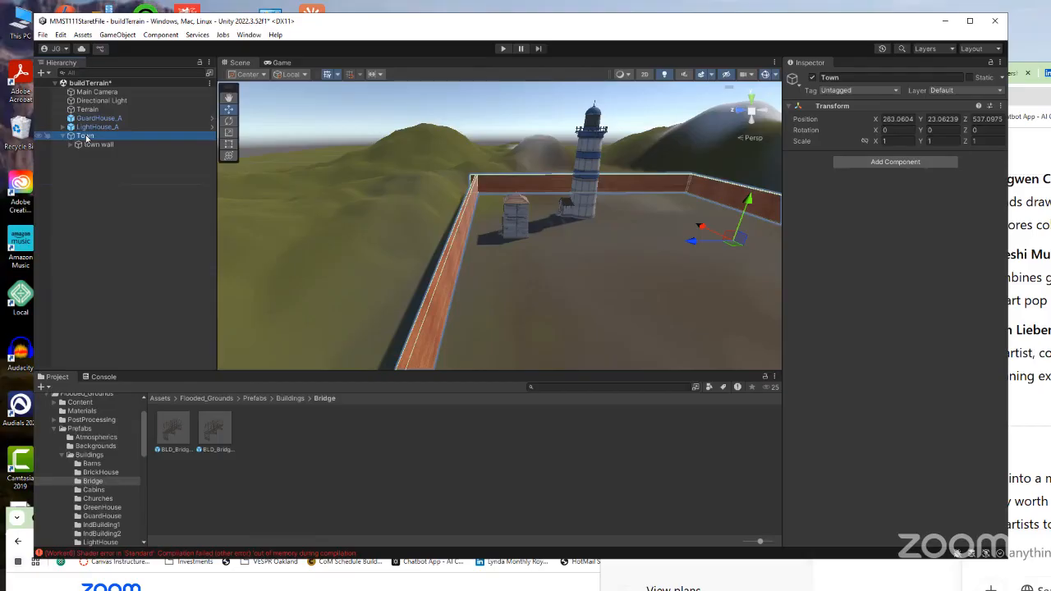
pyautogui.moveTo(80, 121); pyautogui.dragTo(94, 133)
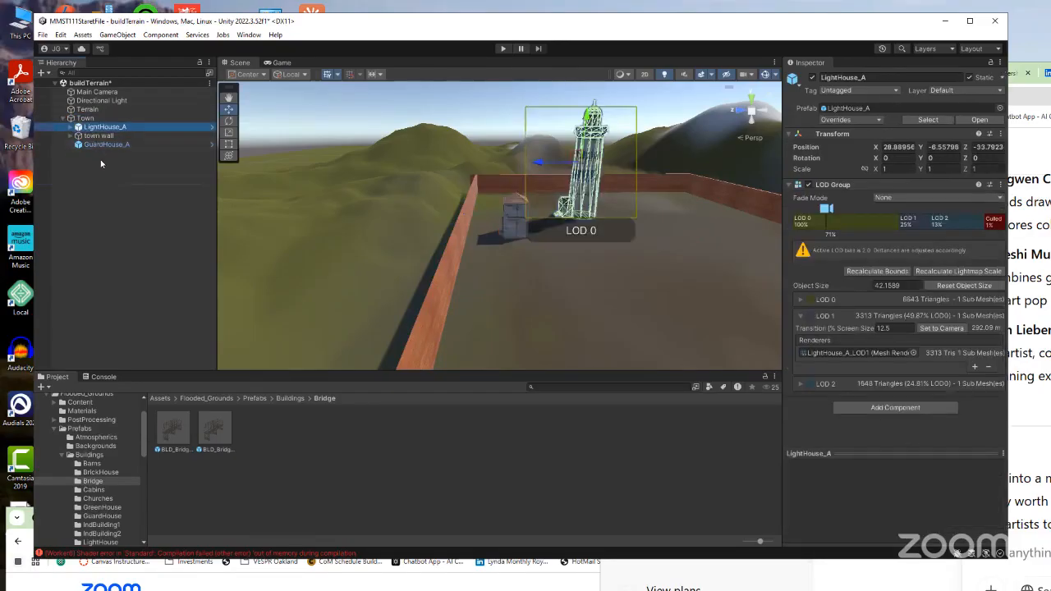
pyautogui.click(83, 161)
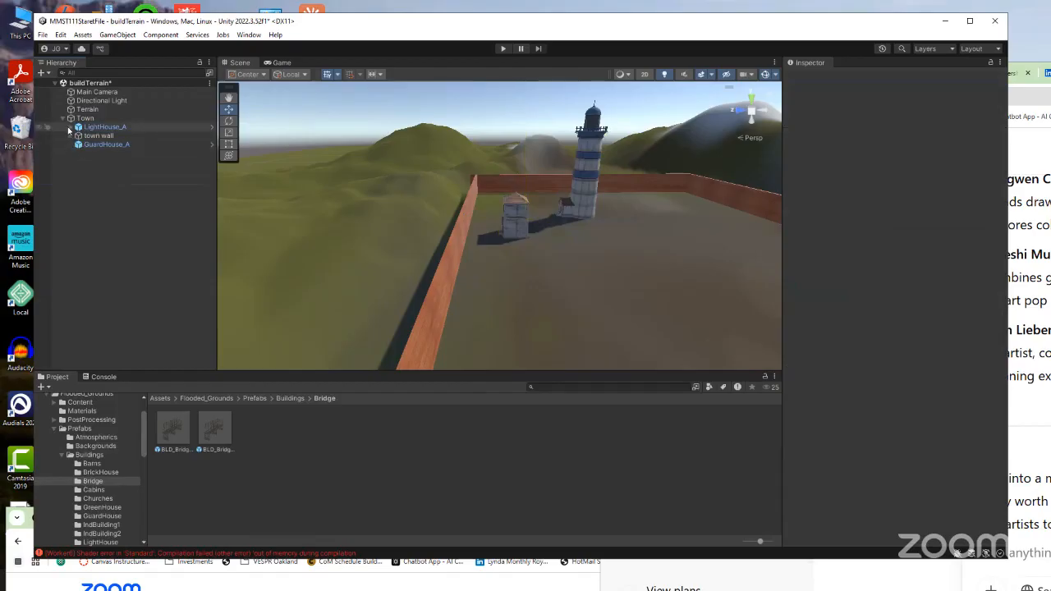
# Examine the LOD0, LOD1 and LOD2 child meshes of LightHouse_A in the scene.
pyautogui.click(70, 127)
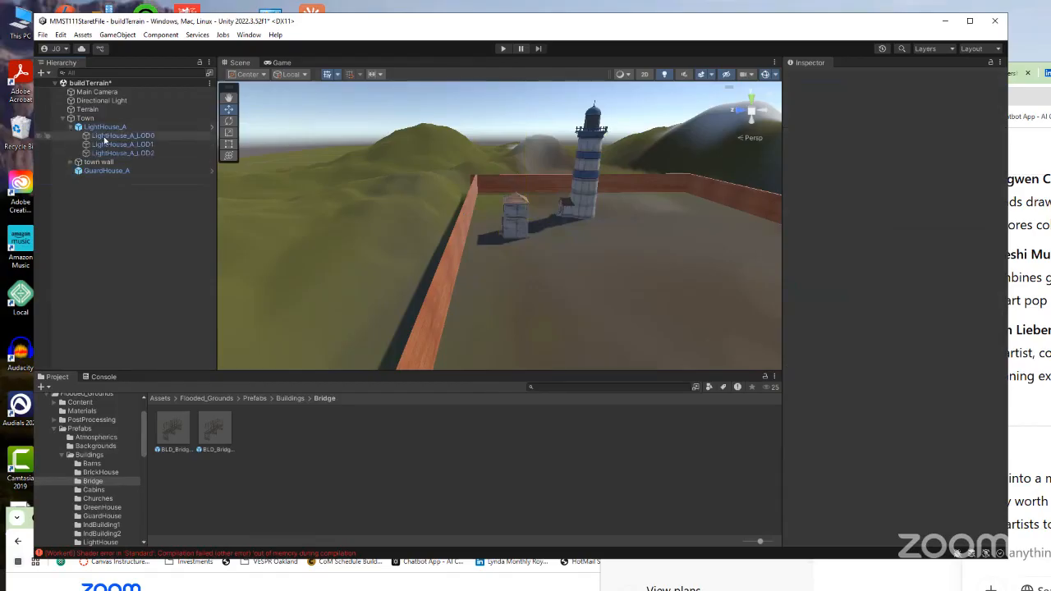
pyautogui.click(104, 137)
pyautogui.click(120, 145)
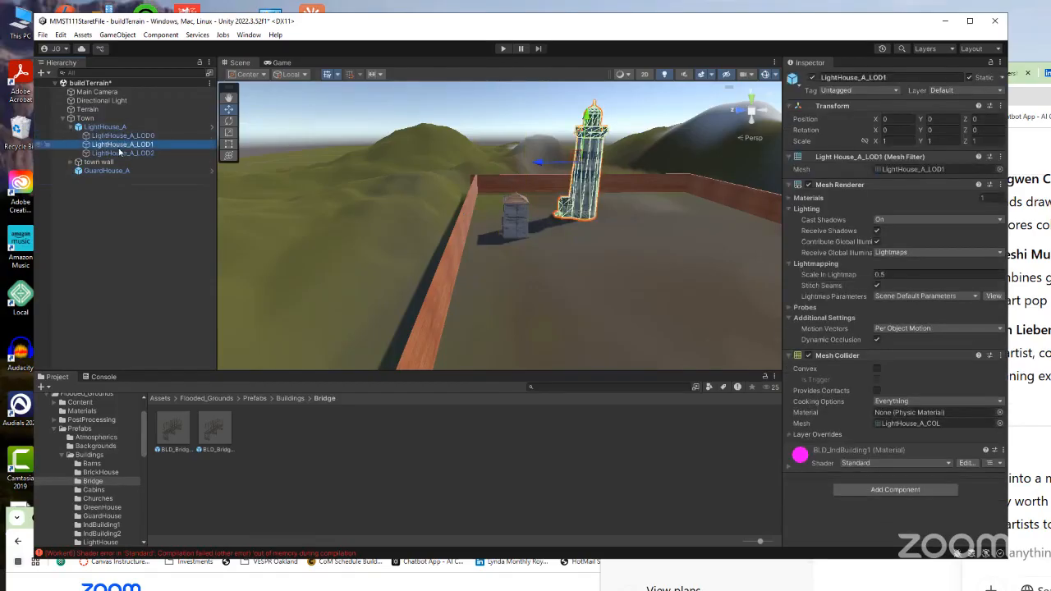
pyautogui.click(115, 152)
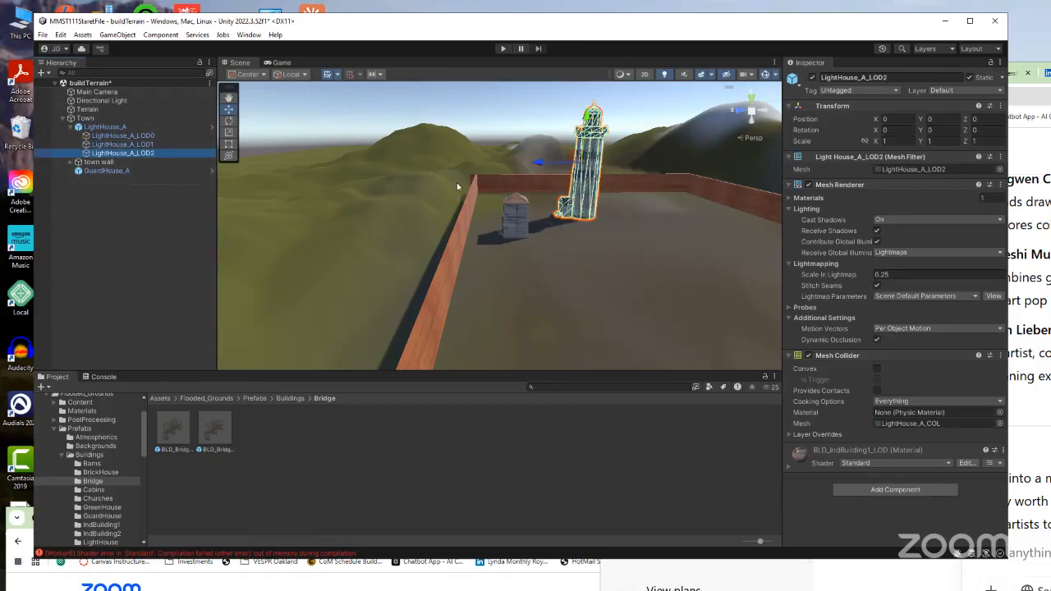
pyautogui.click(568, 238)
pyautogui.scroll(2, 594, 220)
pyautogui.scroll(-1, 592, 214)
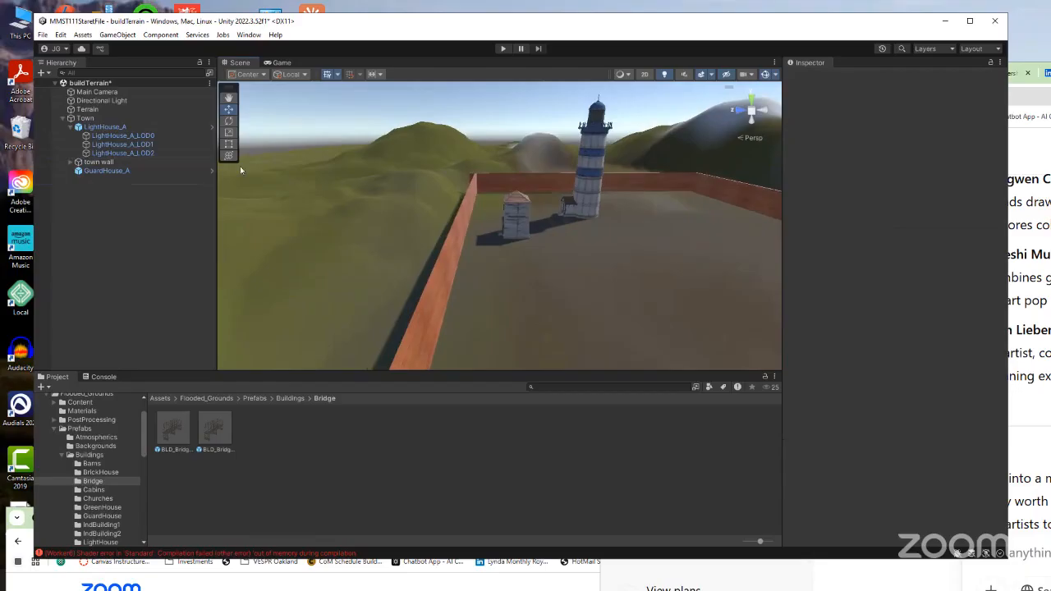
pyautogui.moveTo(656, 176); pyautogui.dragTo(746, 112, button='right')
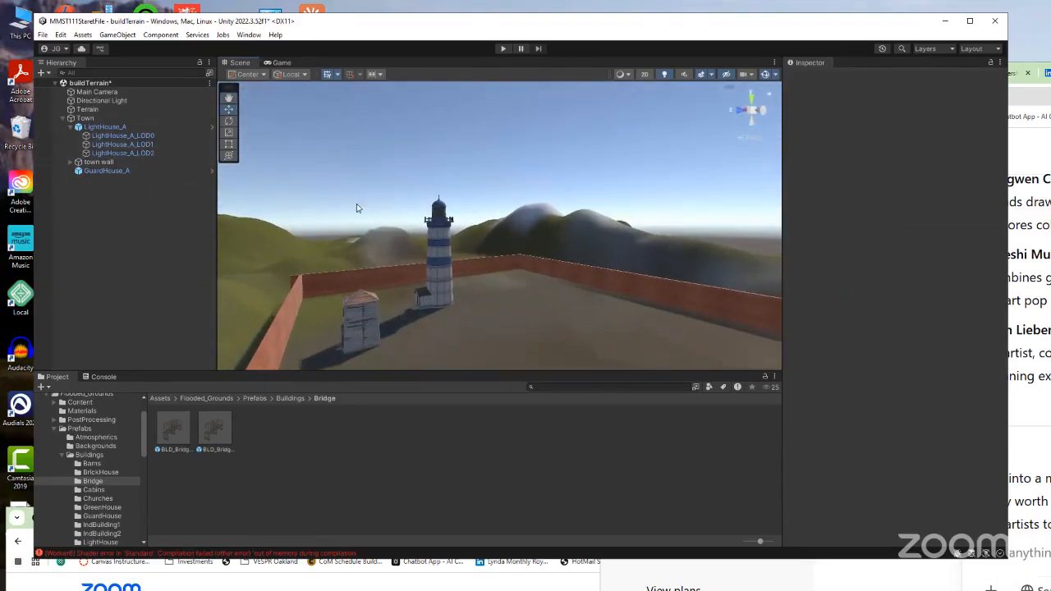
# Frame LightHouse_A_LOD0 and compare the lighthouse's surface detail up close and farther away, including its LOD2 mesh.
pyautogui.click(144, 155)
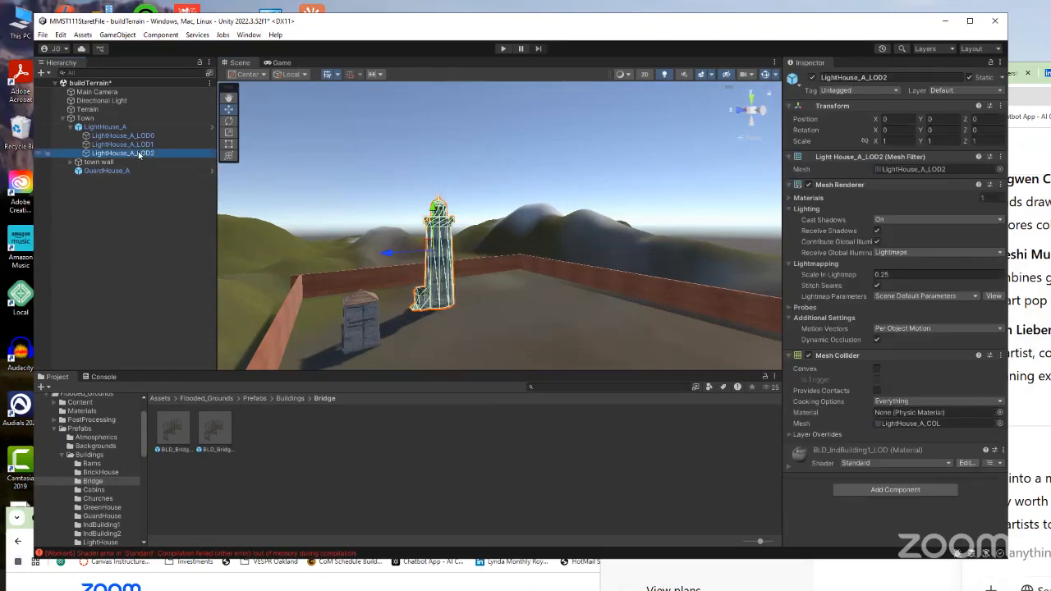
pyautogui.click(140, 135)
pyautogui.doubleClick(140, 135)
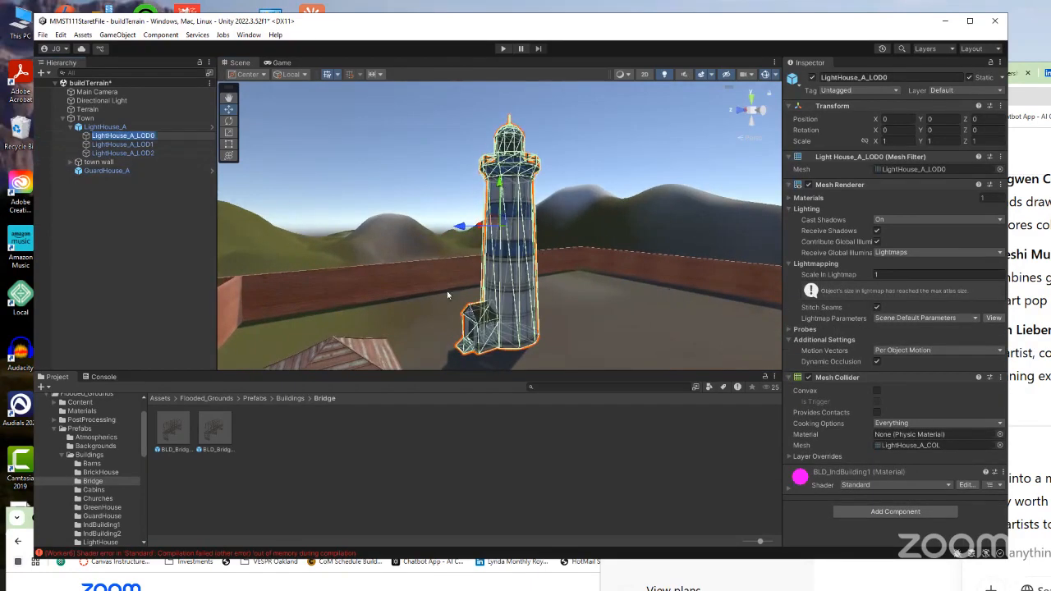
pyautogui.click(601, 284)
pyautogui.scroll(6, 579, 274)
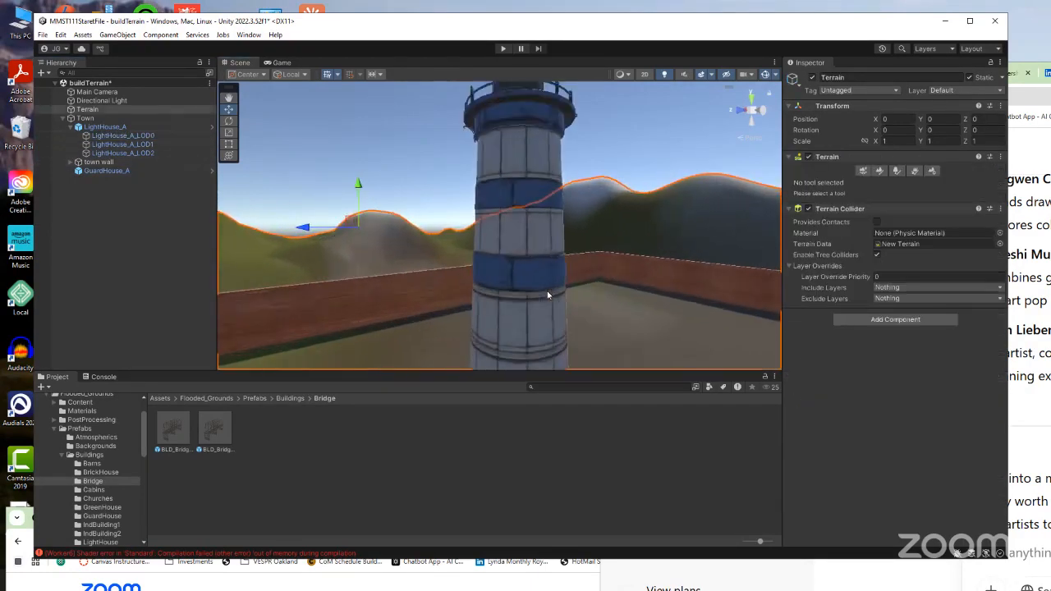
pyautogui.scroll(8, 536, 294)
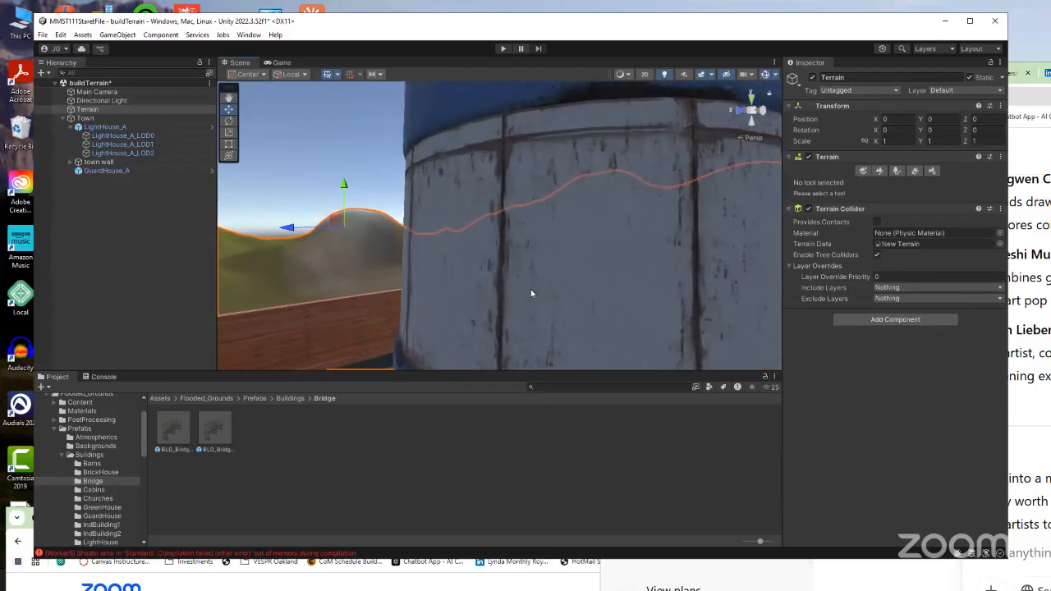
pyautogui.scroll(3, 523, 284)
pyautogui.moveTo(519, 282); pyautogui.dragTo(496, 242, button='right')
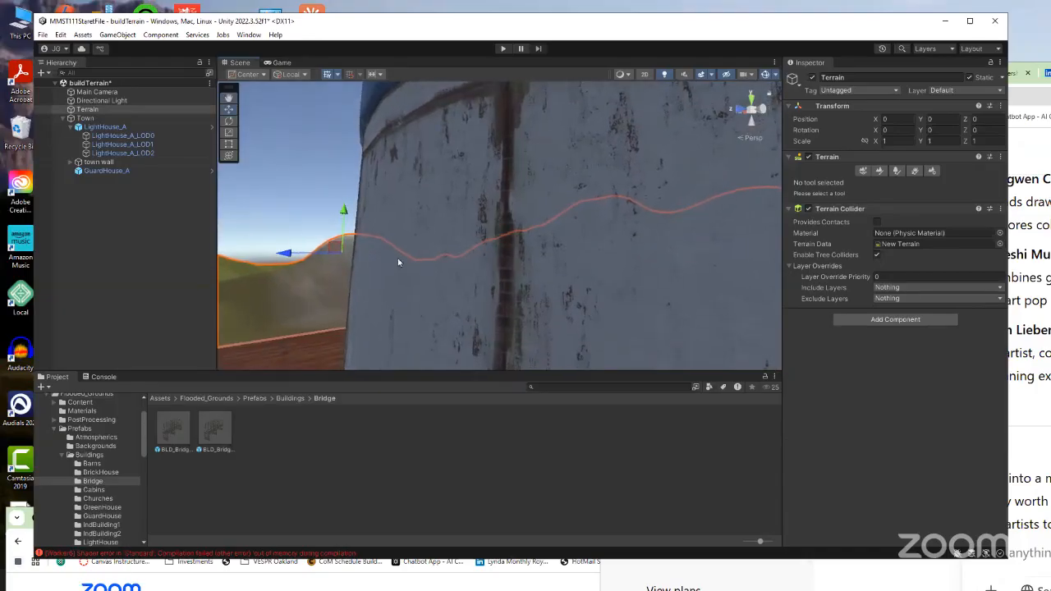
pyautogui.click(128, 153)
pyautogui.scroll(-4, 396, 254)
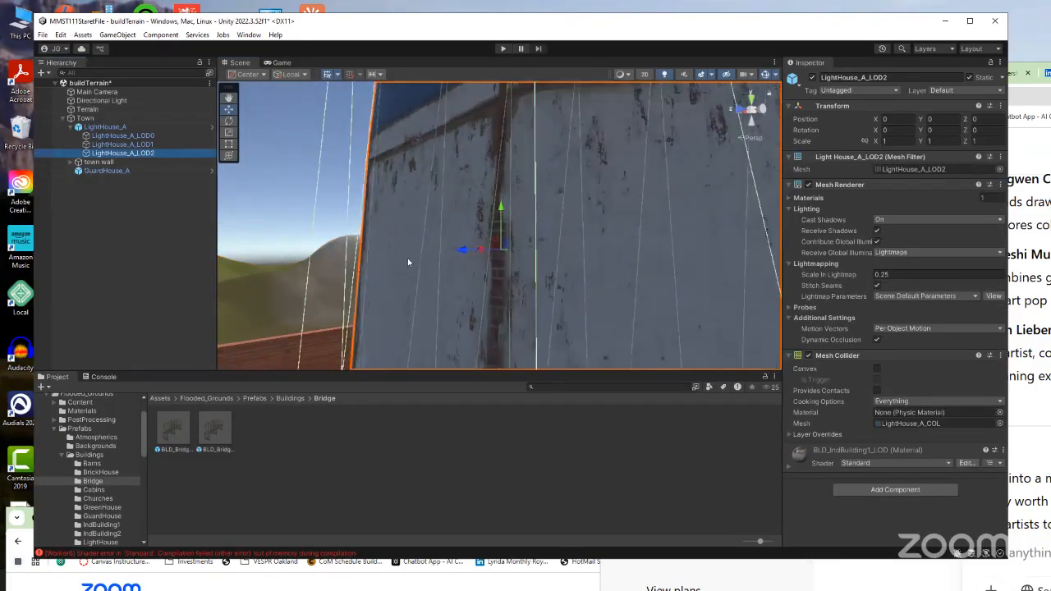
pyautogui.scroll(-5, 415, 266)
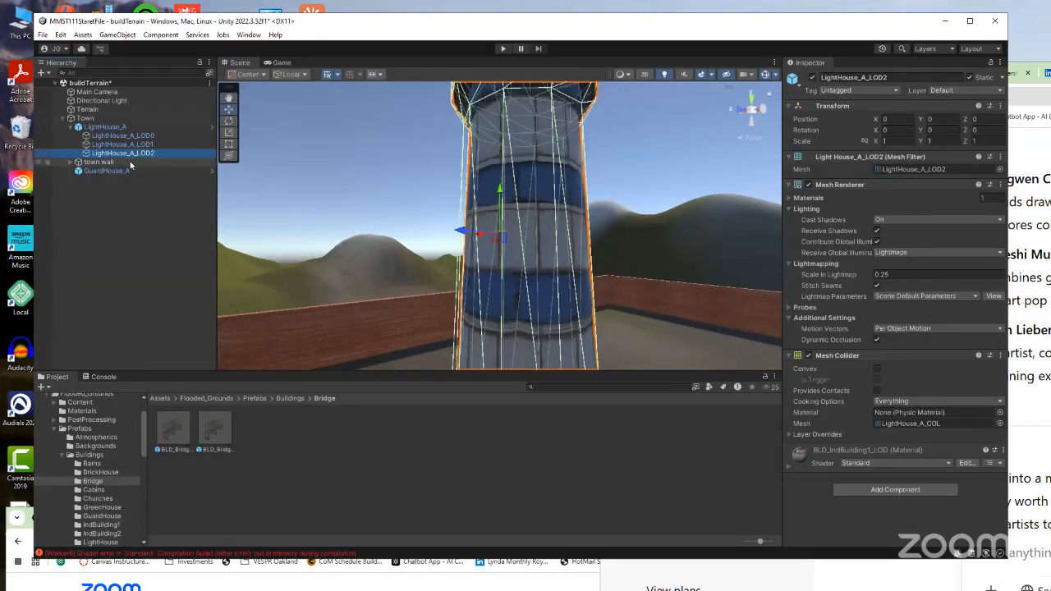
pyautogui.click(70, 127)
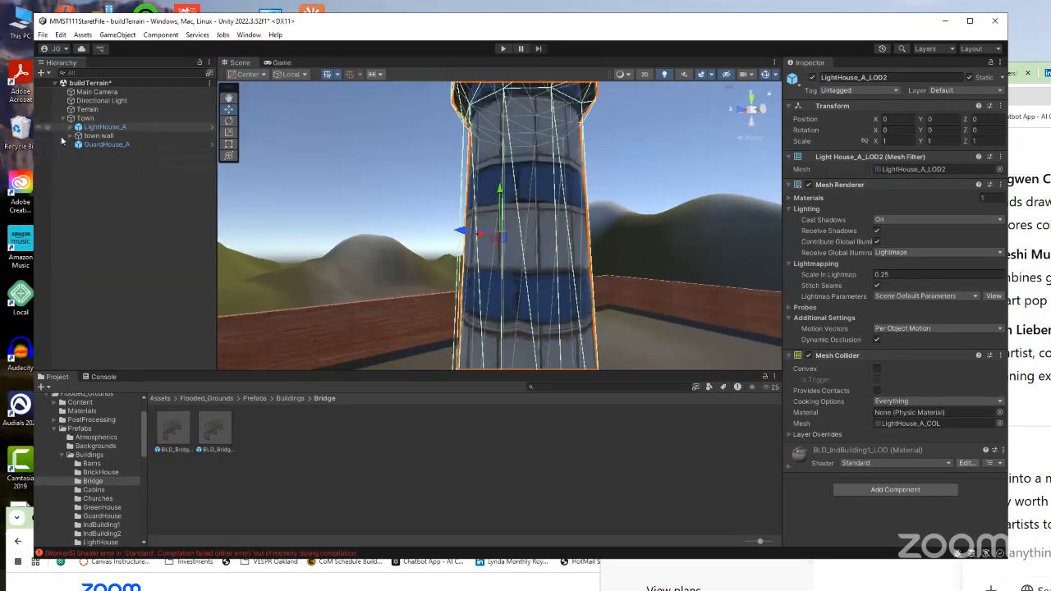
# Check the Town group collapsed and expanded, and return to the Buildings prefab folder.
pyautogui.click(62, 118)
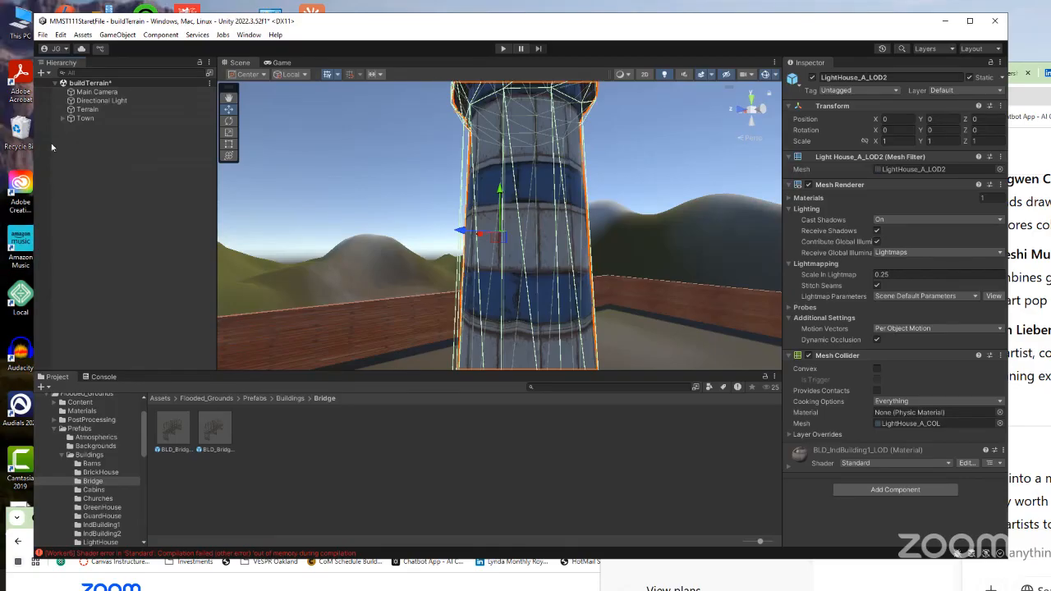
pyautogui.click(60, 119)
pyautogui.click(255, 398)
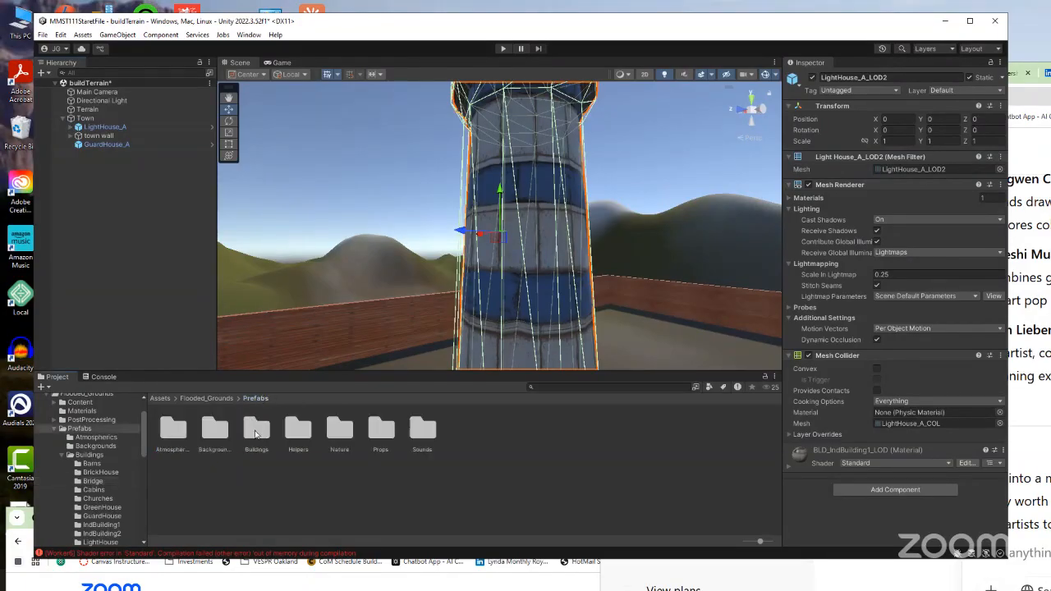
pyautogui.doubleClick(256, 429)
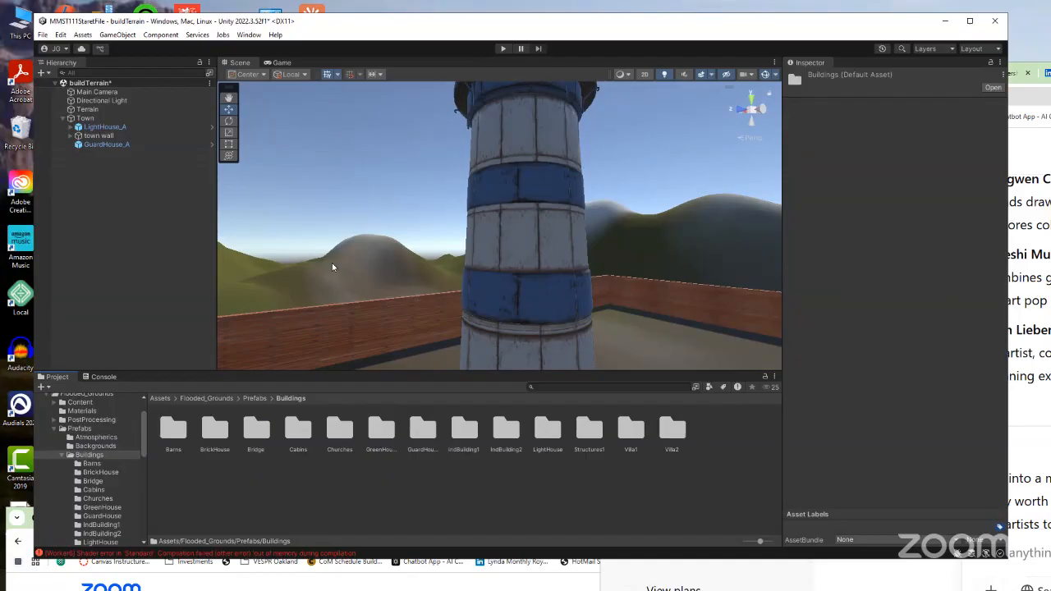
pyautogui.click(101, 215)
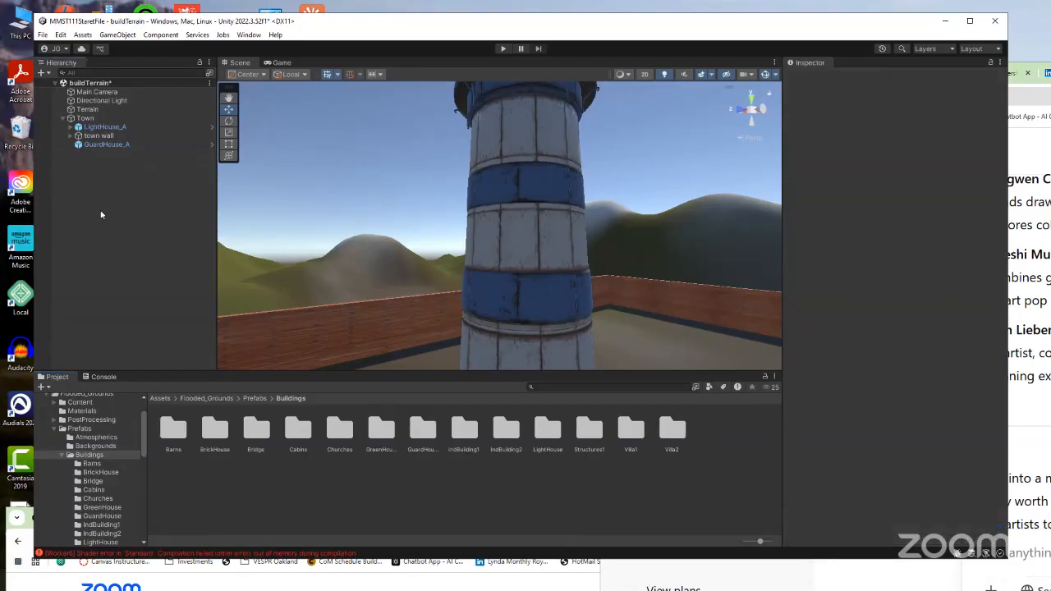